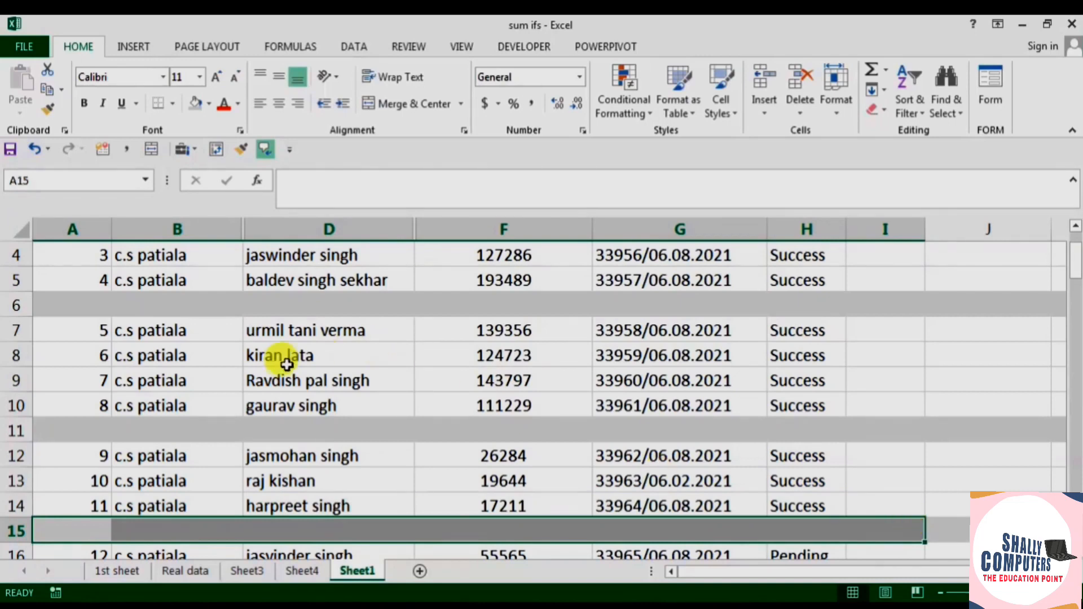
- Look over the blank rows that separate the records in the payment data on Sheet1
scroll(279, 359, "down", 3, "ctrl")
scroll(285, 366, "down", 1, "ctrl")
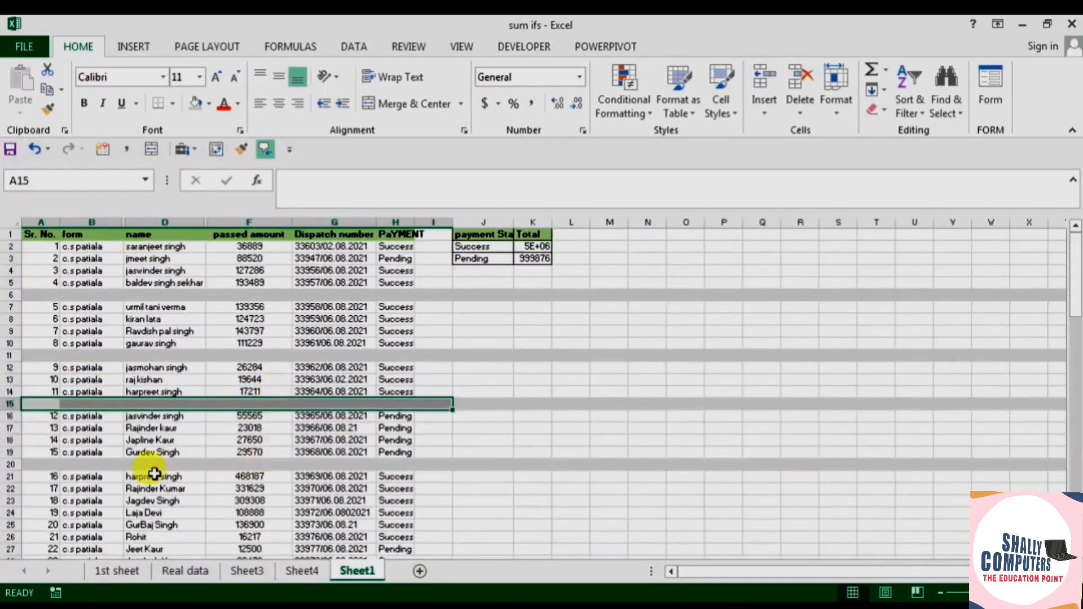
left_click_drag(32, 464, 482, 464)
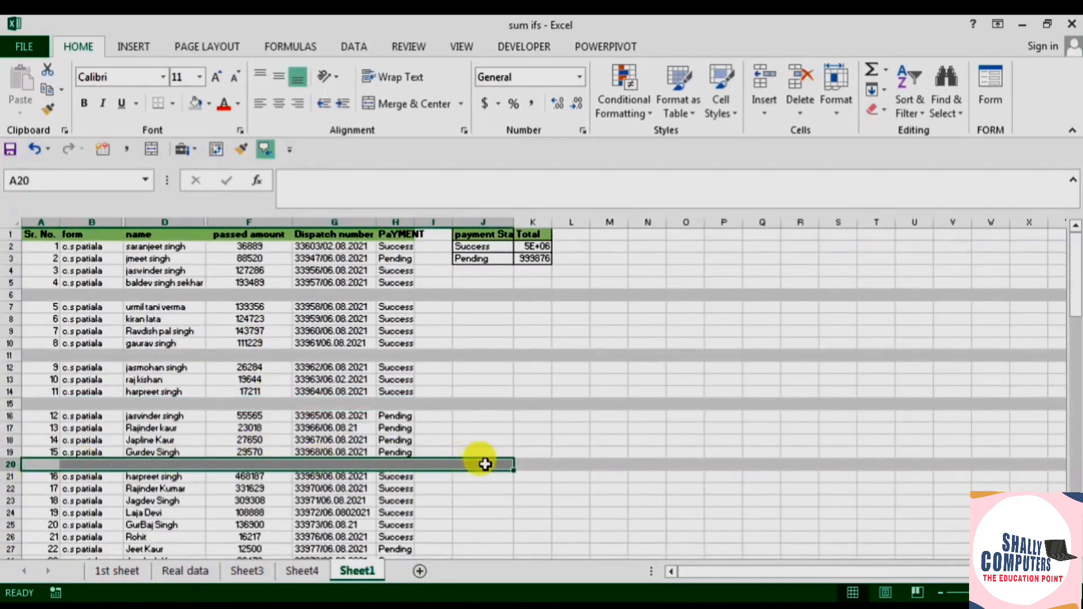
scroll(249, 448, "up", 3, "ctrl")
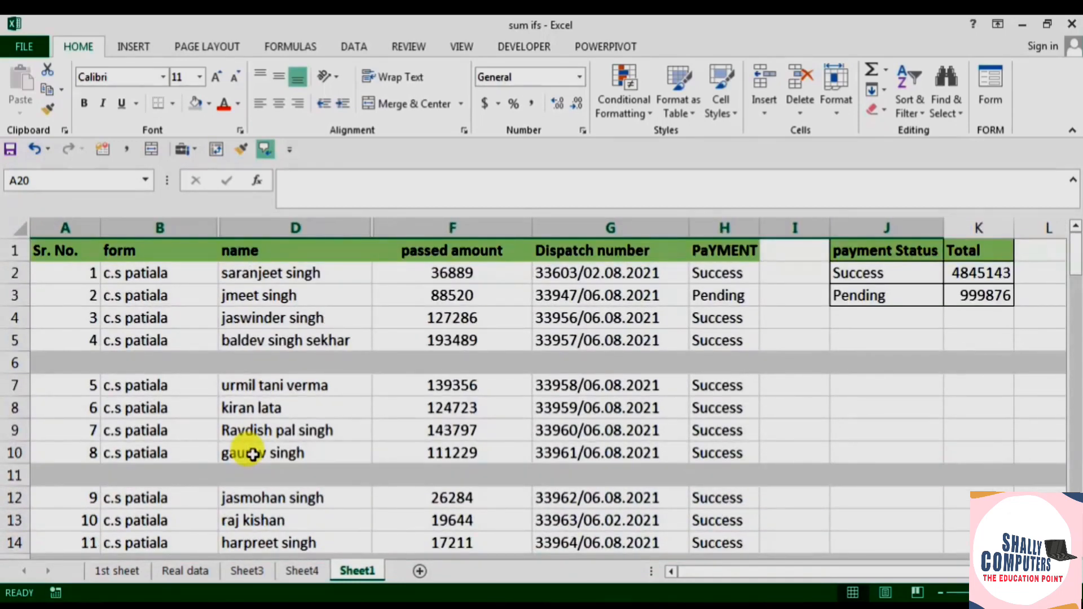
key("ctrl+a")
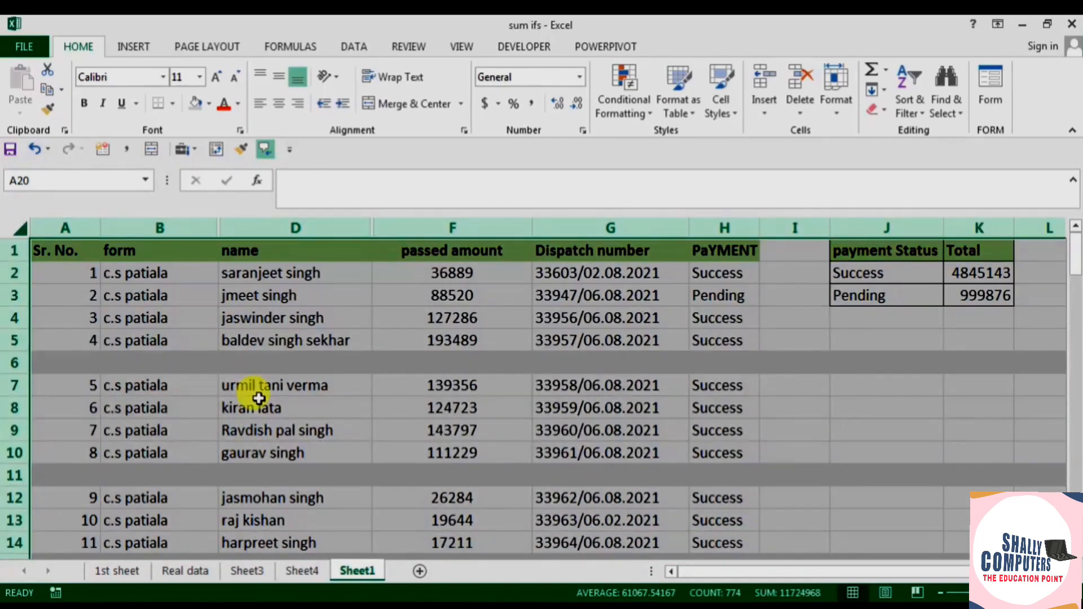
left_click(259, 398)
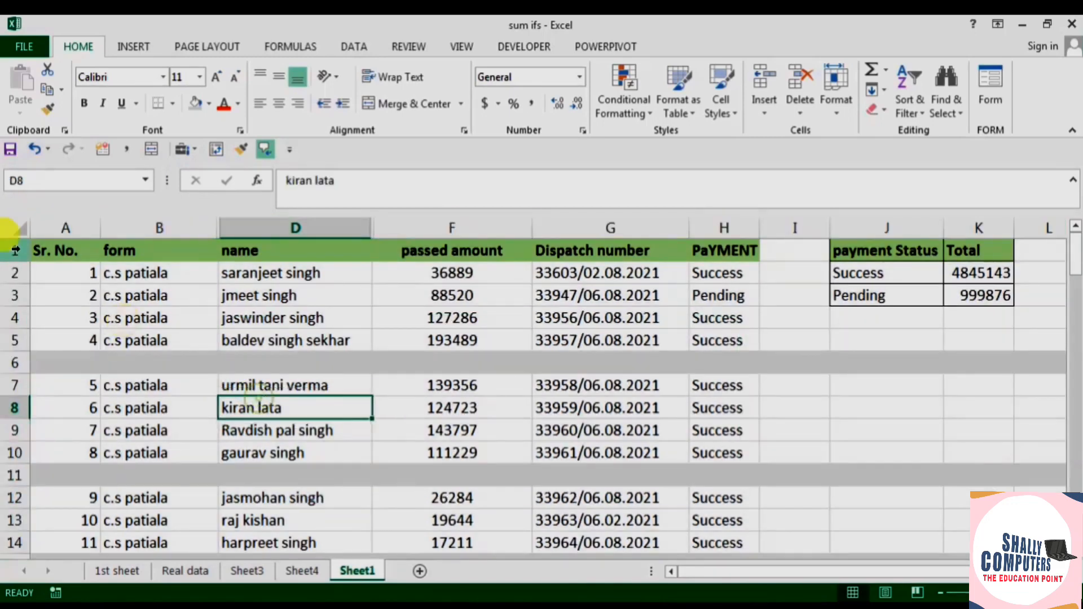
- Select the payment data from A1 to the last row of column H, then narrow the selection to blank cells with Go To Special
left_click(59, 248)
left_click_drag(217, 294, 760, 542)
scroll(616, 513, "up", 20)
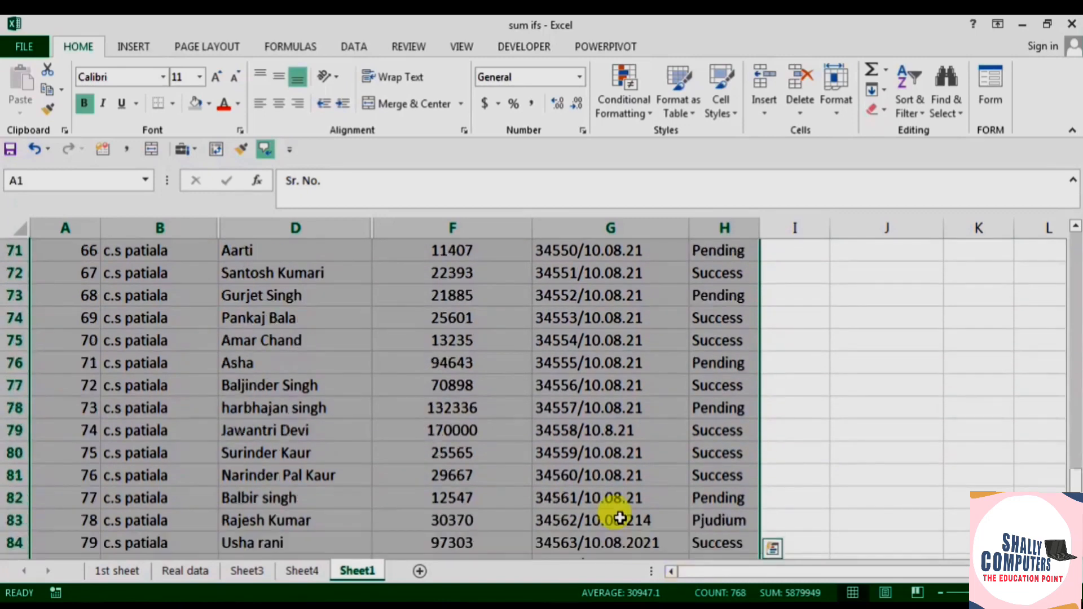
scroll(391, 478, "up", 8)
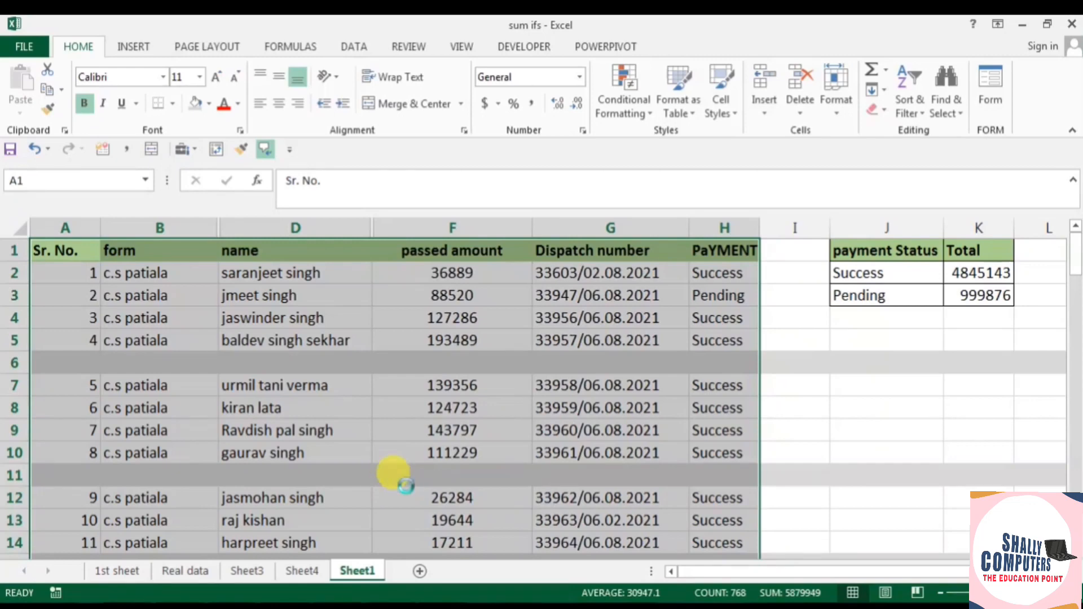
scroll(395, 474, "down", 5)
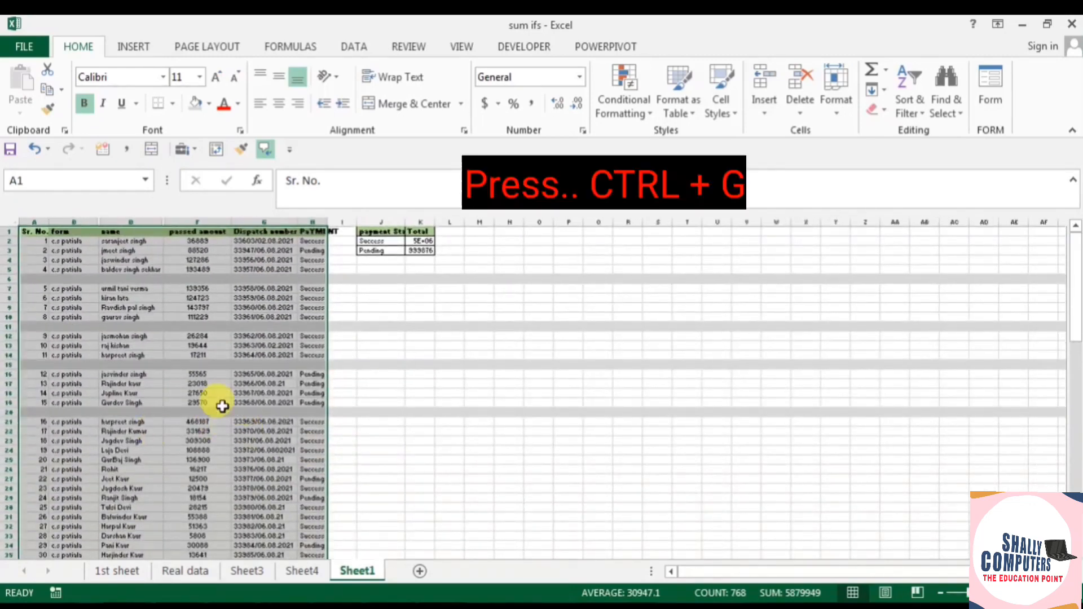
key("ctrl+g")
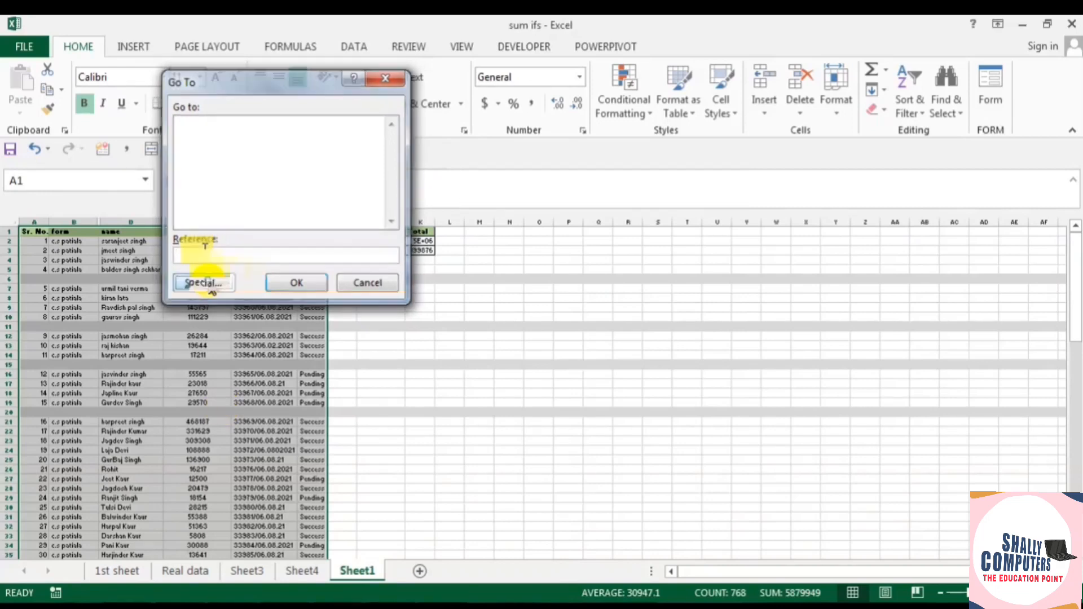
left_click(203, 283)
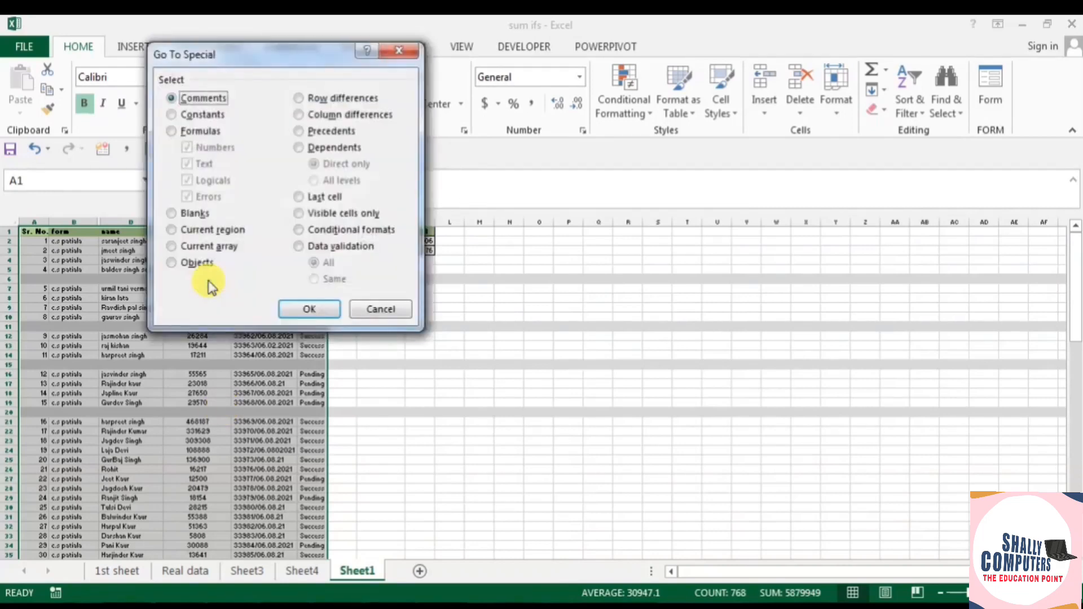
left_click(204, 216)
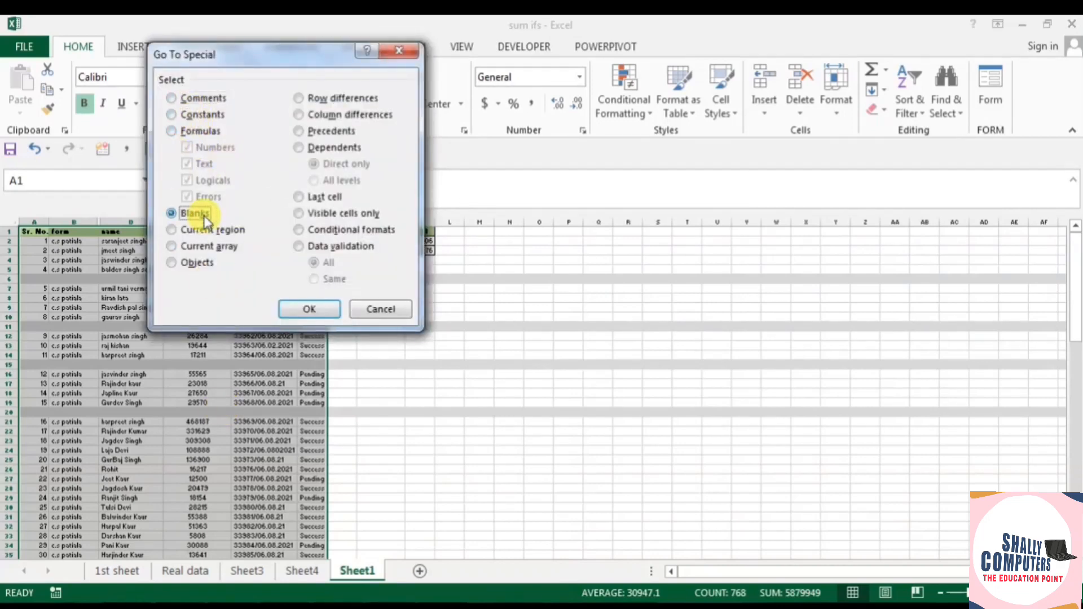
left_click(308, 308)
scroll(53, 302, "up", 3, "ctrl")
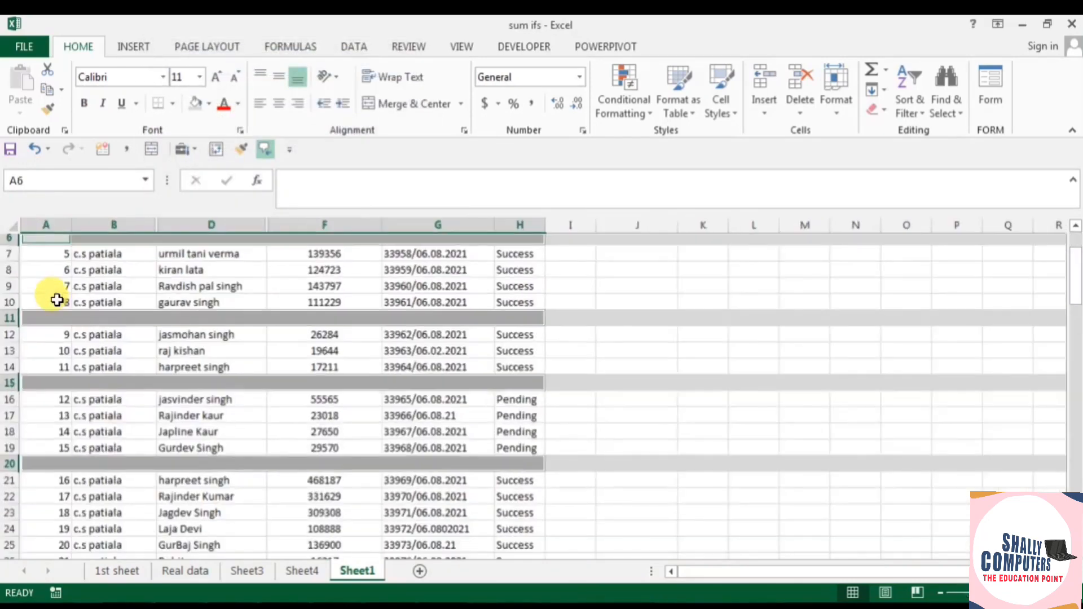
- Delete the entire rows containing the selected blank cells and look through the cleaned-up list
scroll(128, 421, "up", 2)
scroll(121, 416, "down", 2)
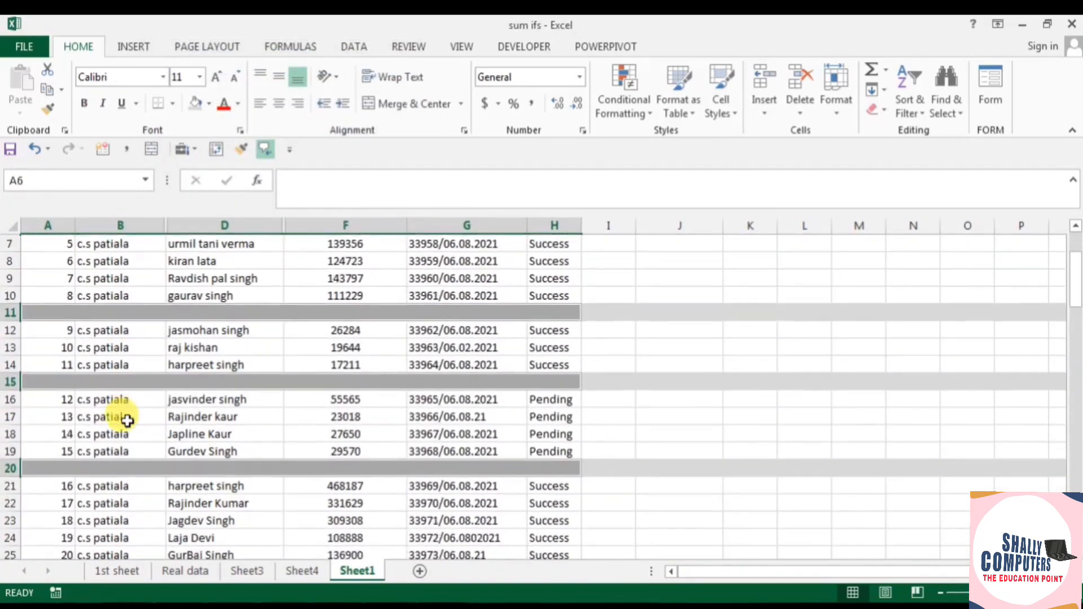
scroll(118, 410, "up", 2)
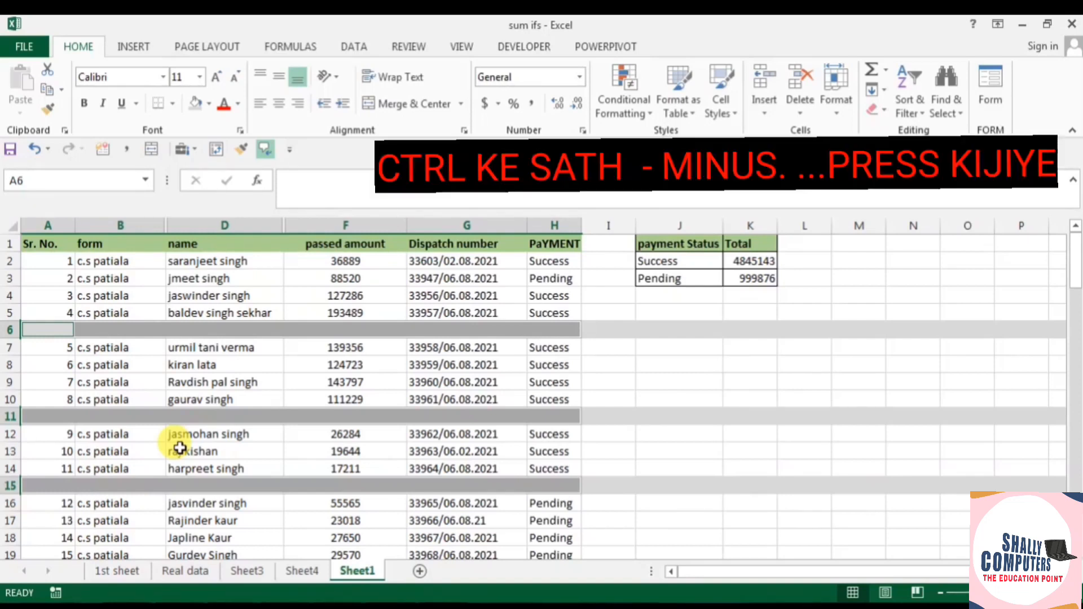
key("ctrl+minus")
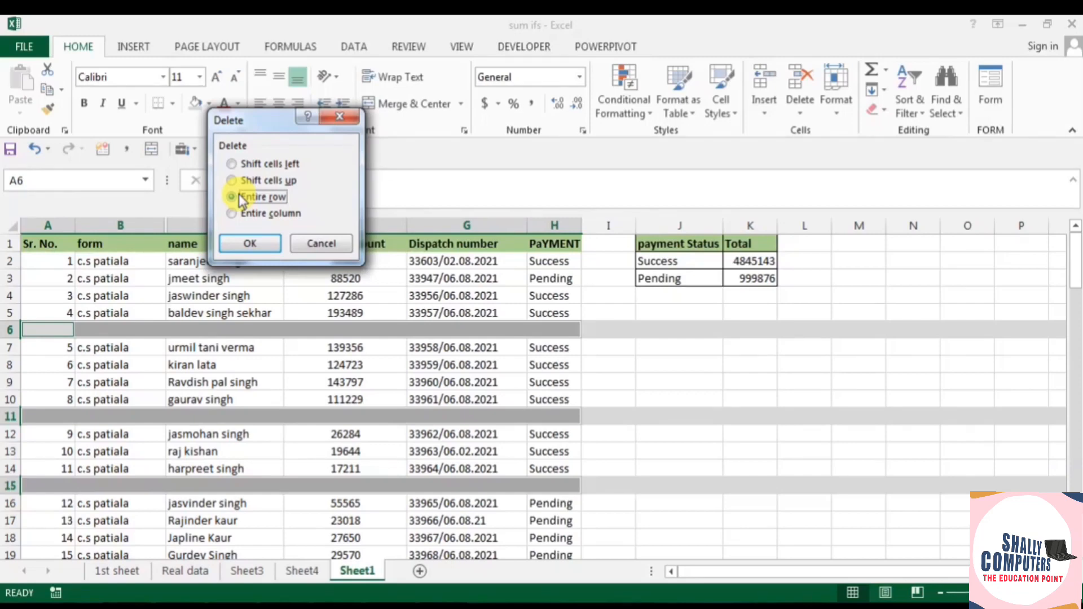
left_click(253, 243)
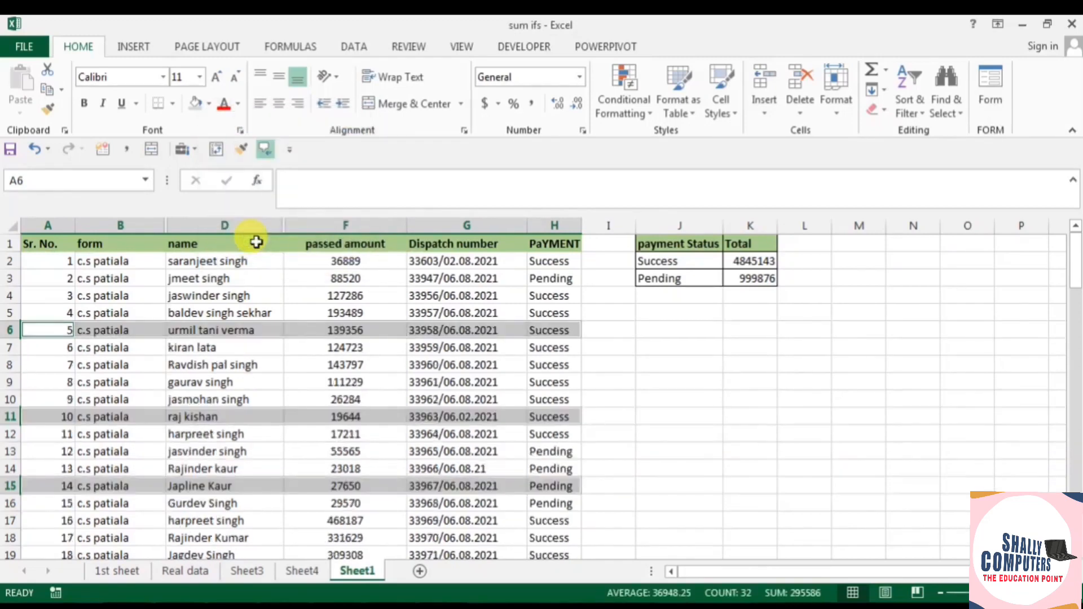
left_click(278, 379)
scroll(351, 442, "down", 4)
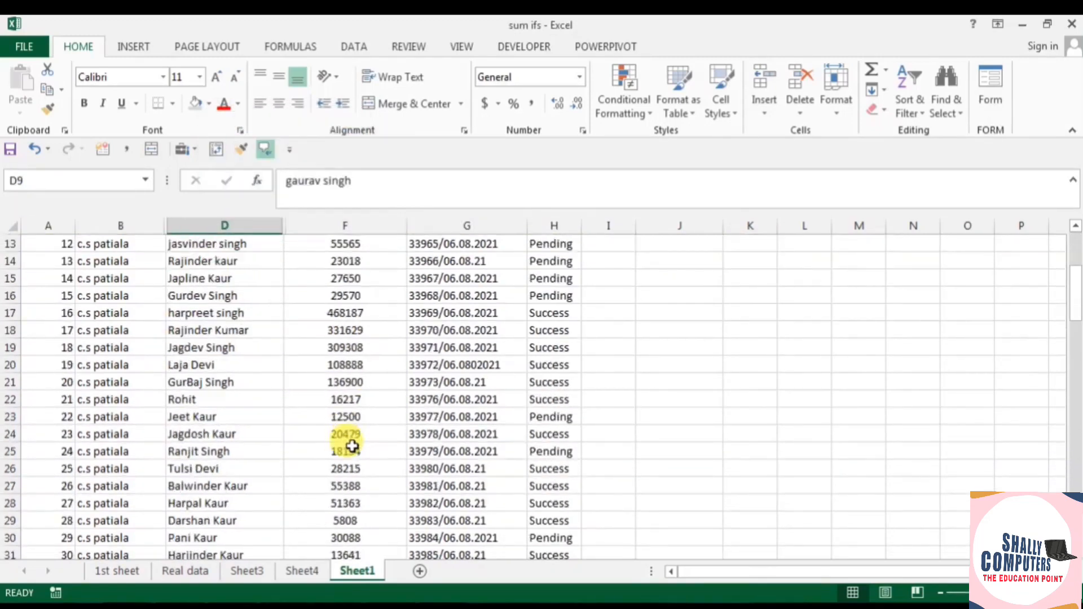
scroll(351, 445, "up", 4)
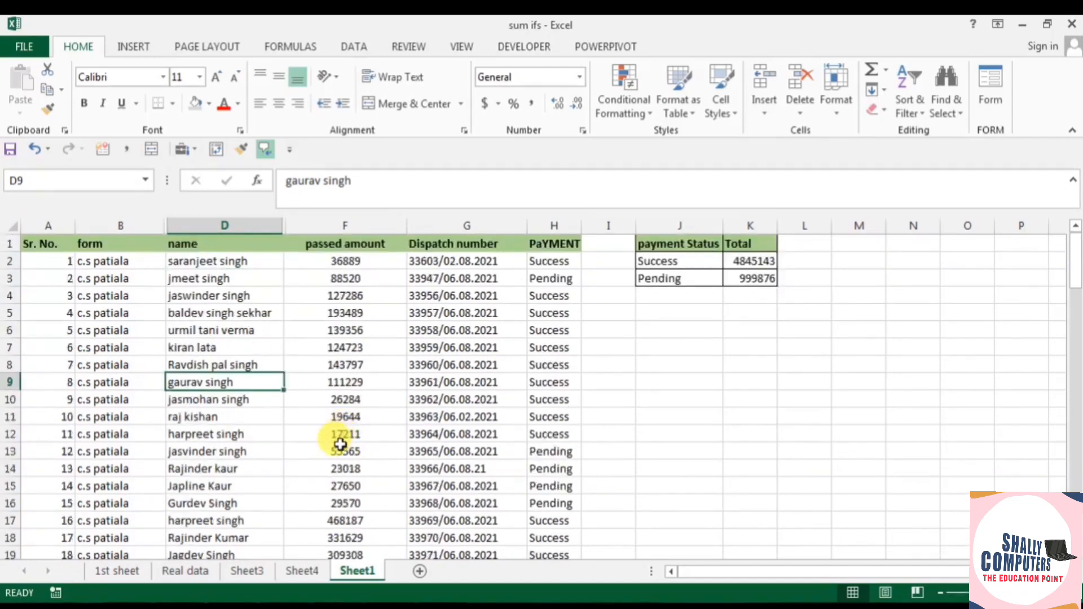
- Insert an empty column before the form column and another before passed amount, and narrow the second new column
left_click(151, 247)
left_click(765, 110)
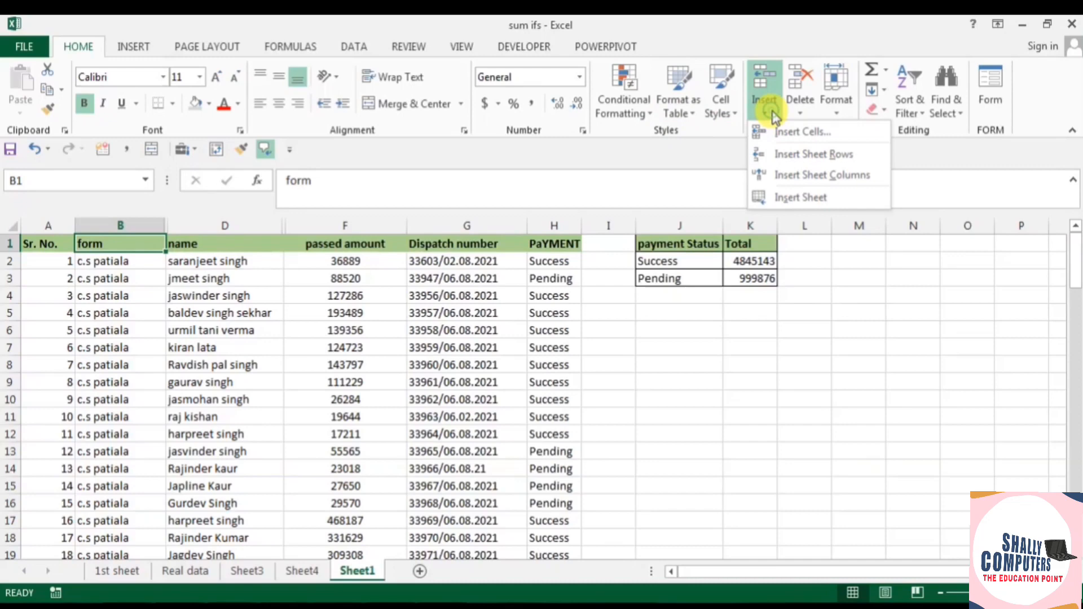
left_click(795, 174)
left_click(361, 243)
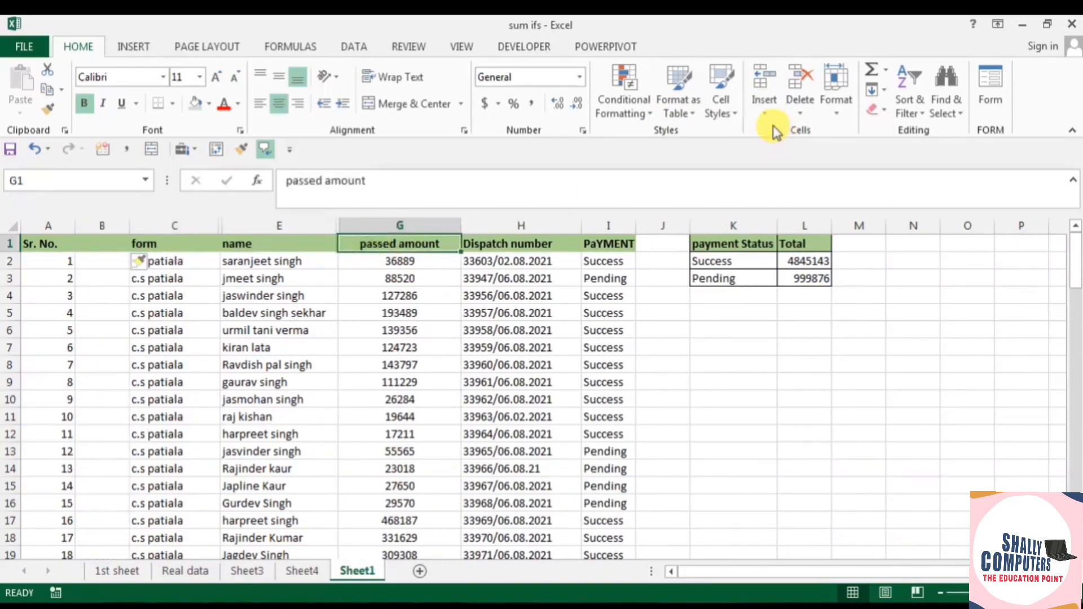
left_click(764, 110)
left_click(796, 175)
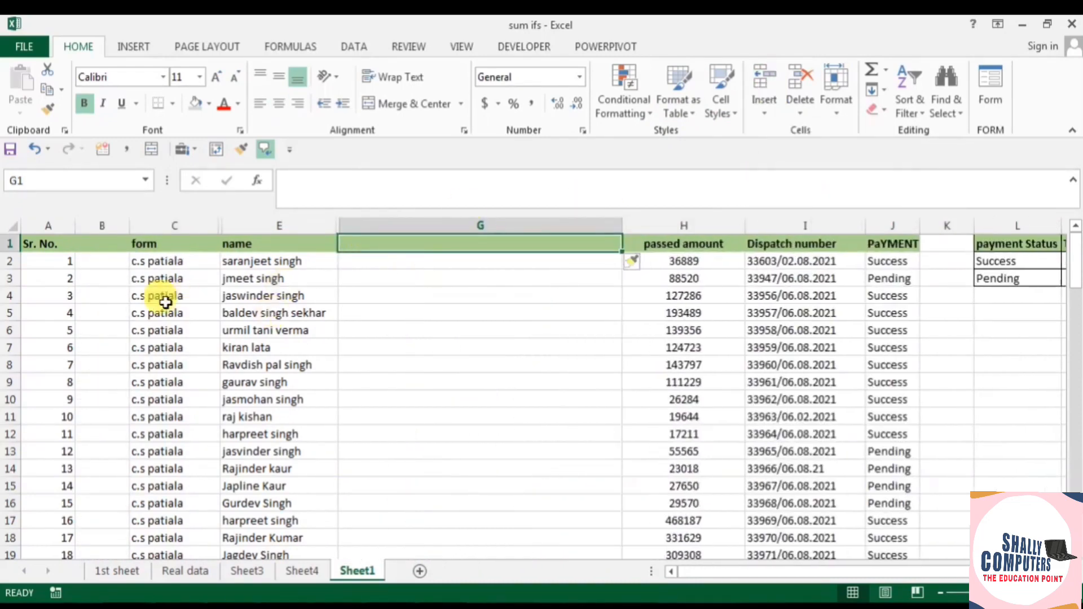
left_click_drag(623, 226, 411, 237)
- Select the payment data from A1 to the last row of column J and restrict the selection to Blanks with Go To Special
scroll(110, 313, "down", 3, "ctrl")
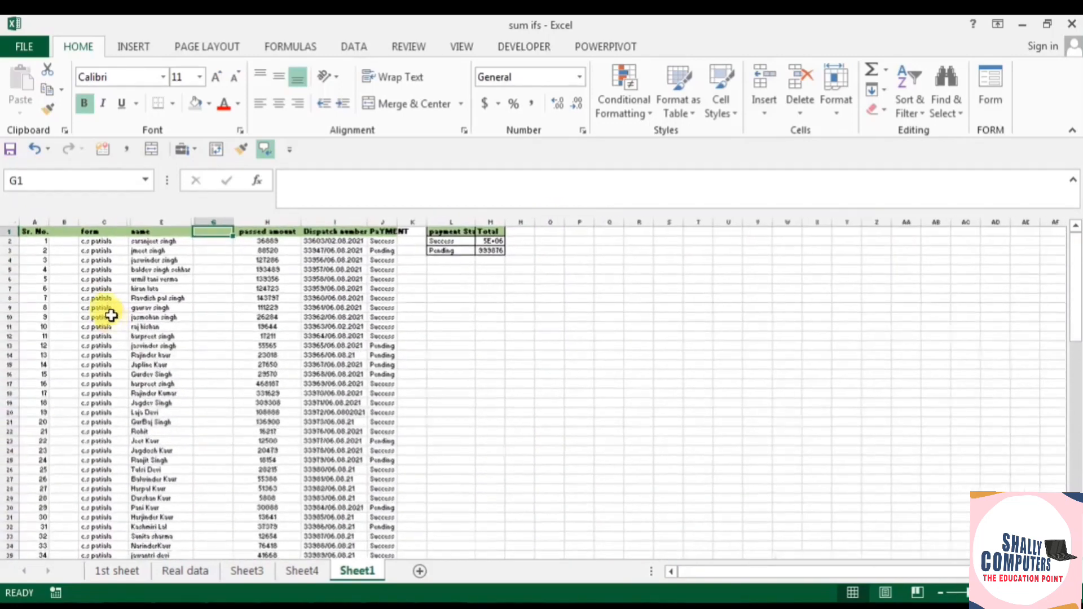
left_click_drag(38, 236, 375, 541)
scroll(274, 480, "up", 11)
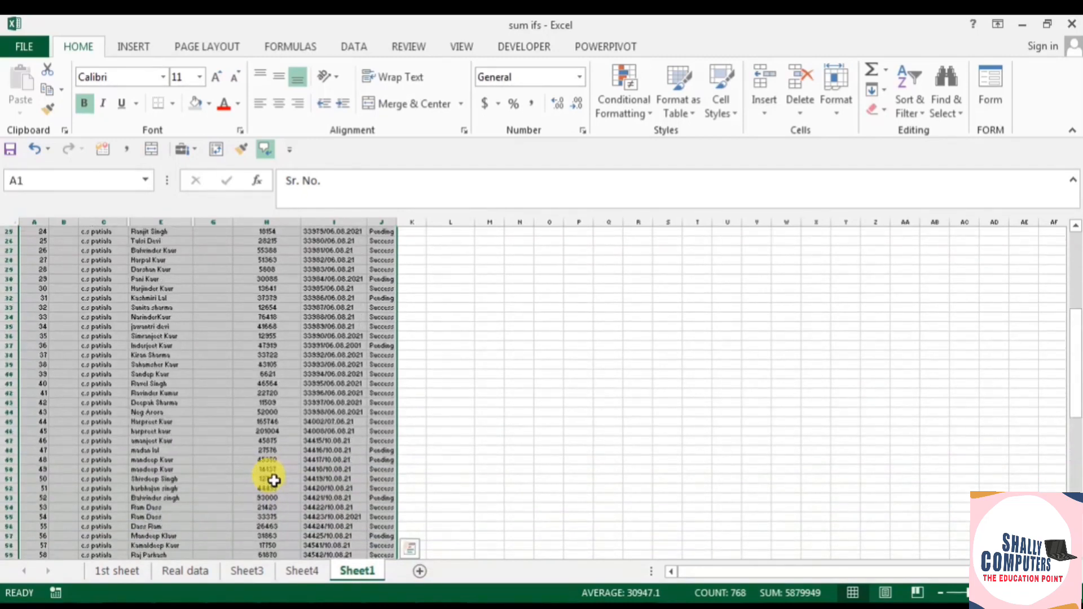
scroll(207, 401, "up", 8)
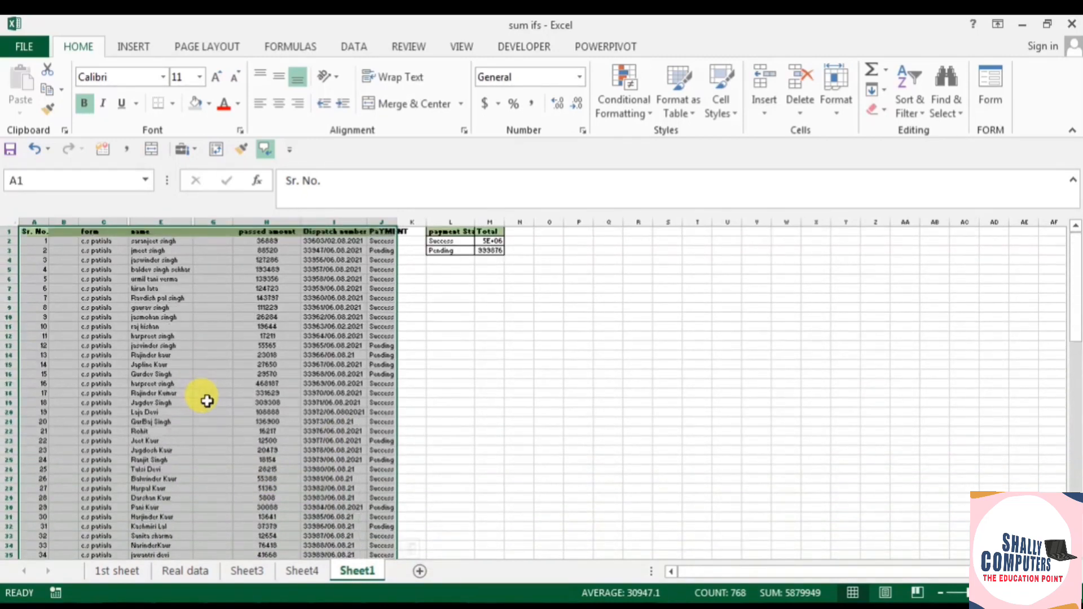
scroll(207, 401, "up", 6)
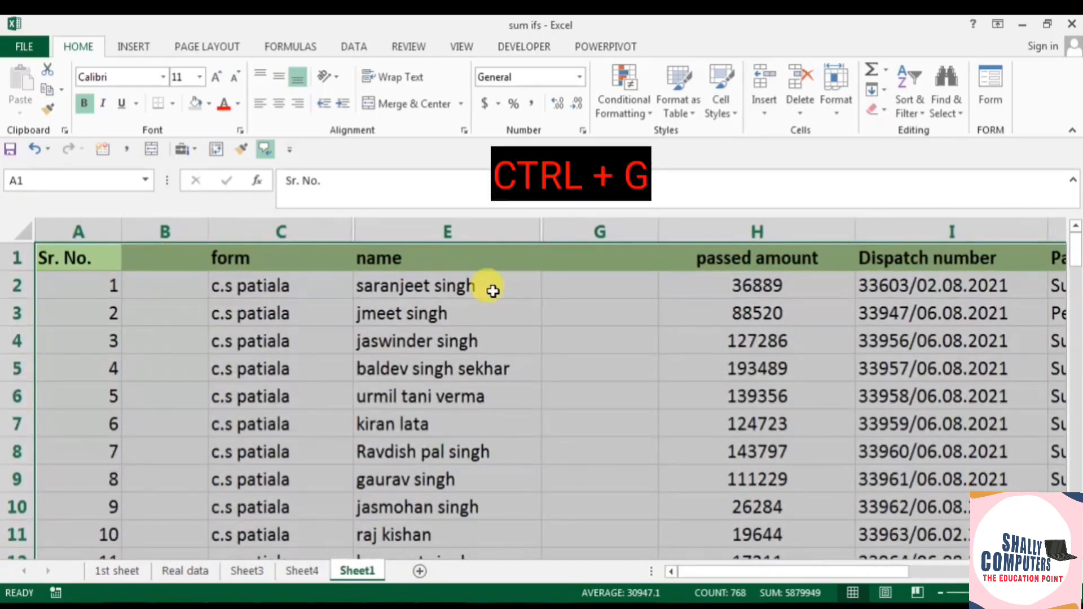
key("ctrl+g")
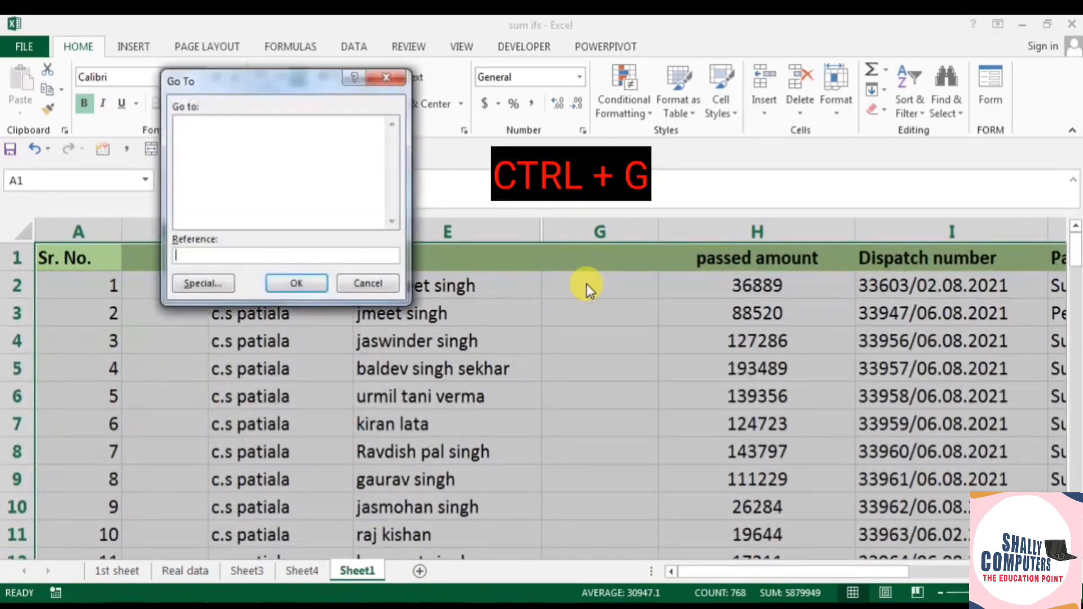
left_click(228, 286)
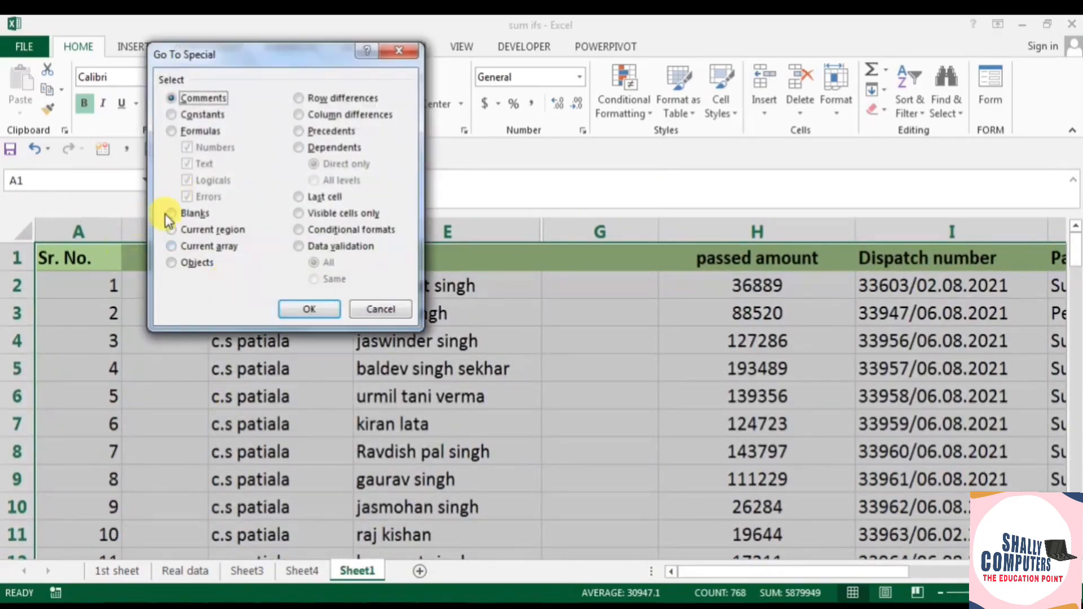
left_click(304, 310)
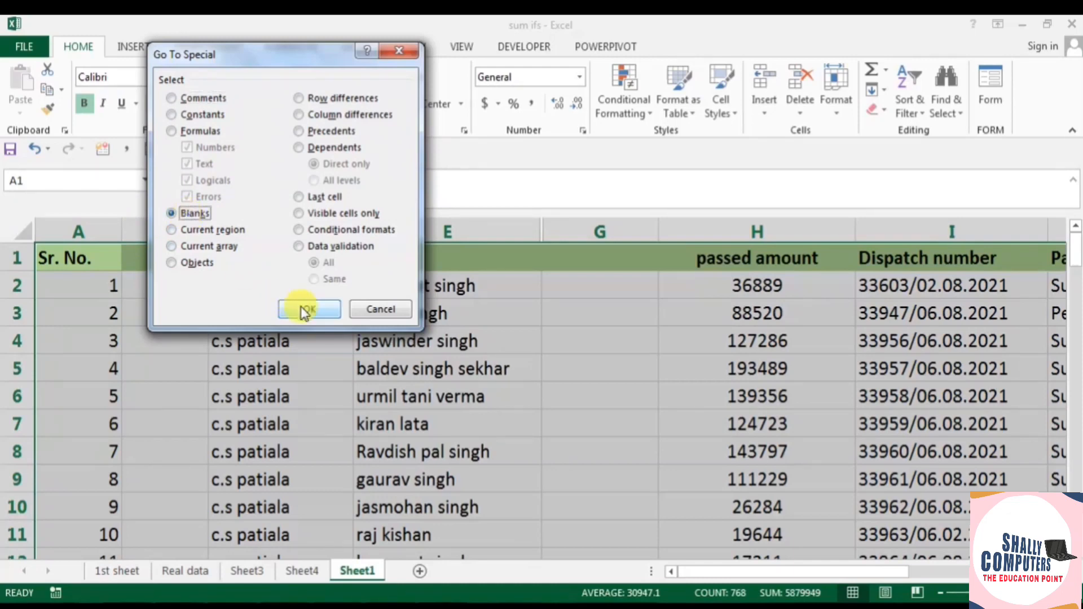
- Delete the entire columns containing the selected blank cells
key("ctrl+minus")
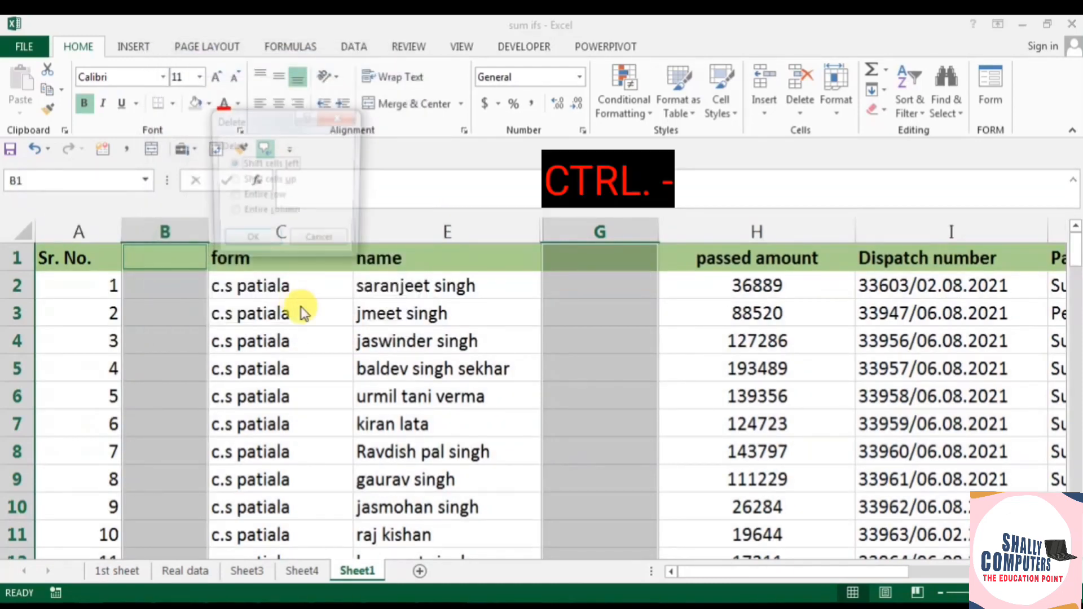
left_click(257, 217)
left_click(252, 244)
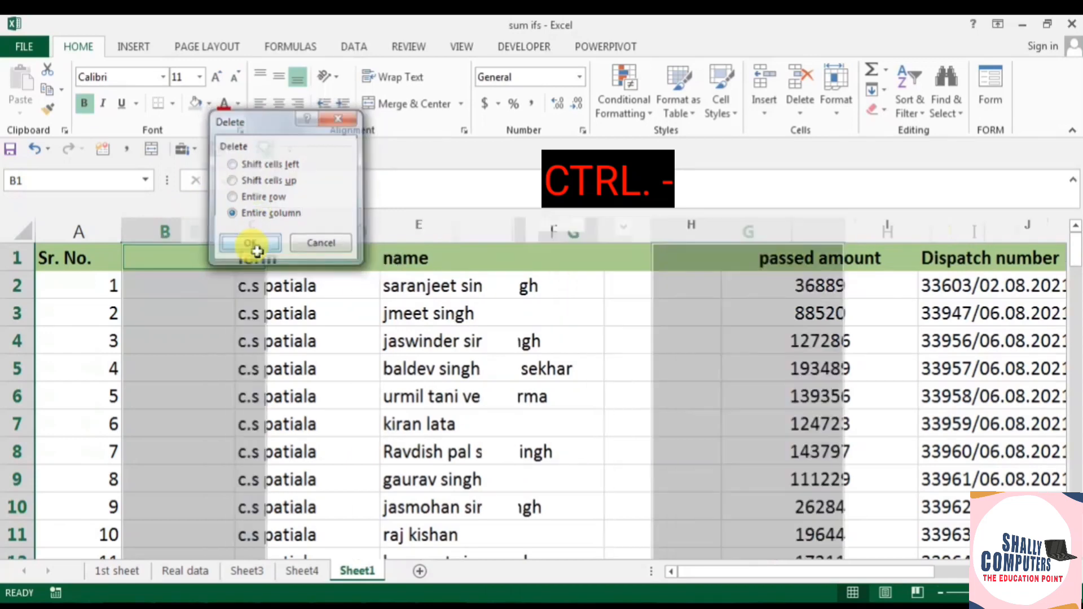
scroll(418, 377, "down", 3)
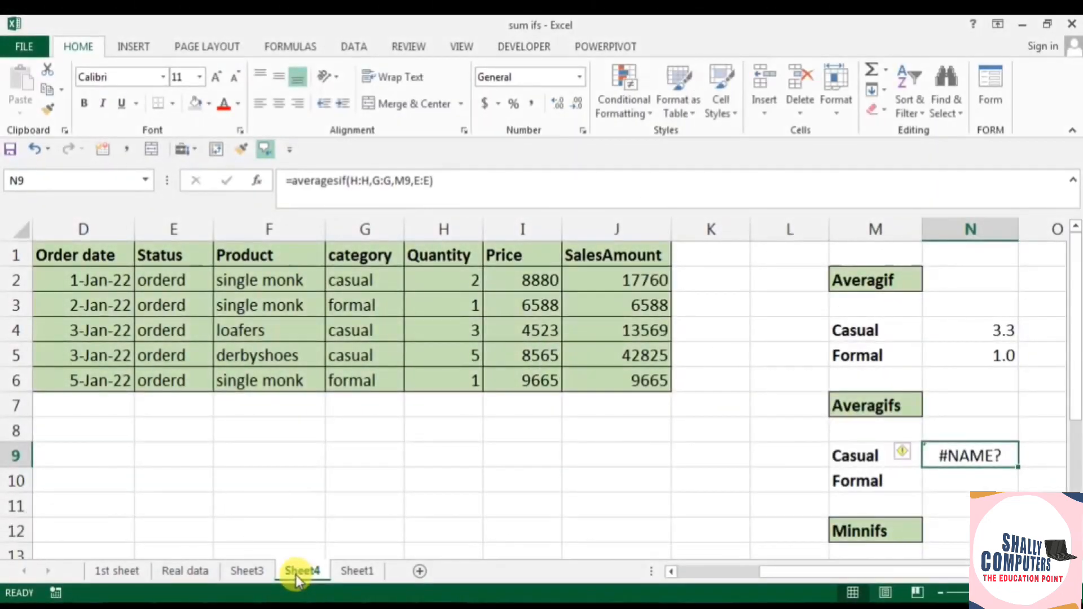
- Look over the order table on Sheet4, including the order number and City columns
scroll(252, 473, "up", 2)
scroll(253, 473, "up", 1)
left_click_drag(252, 470, 113, 268)
left_click(318, 368)
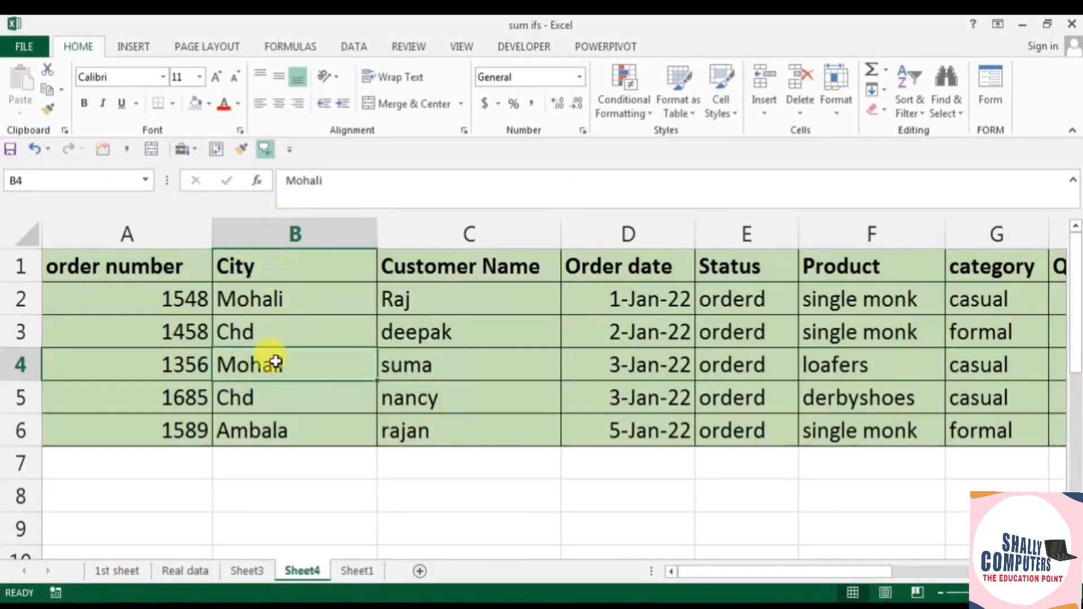
- Change the font of the customer names in C2:C6 to Charlemagne Std
left_click_drag(442, 293, 445, 434)
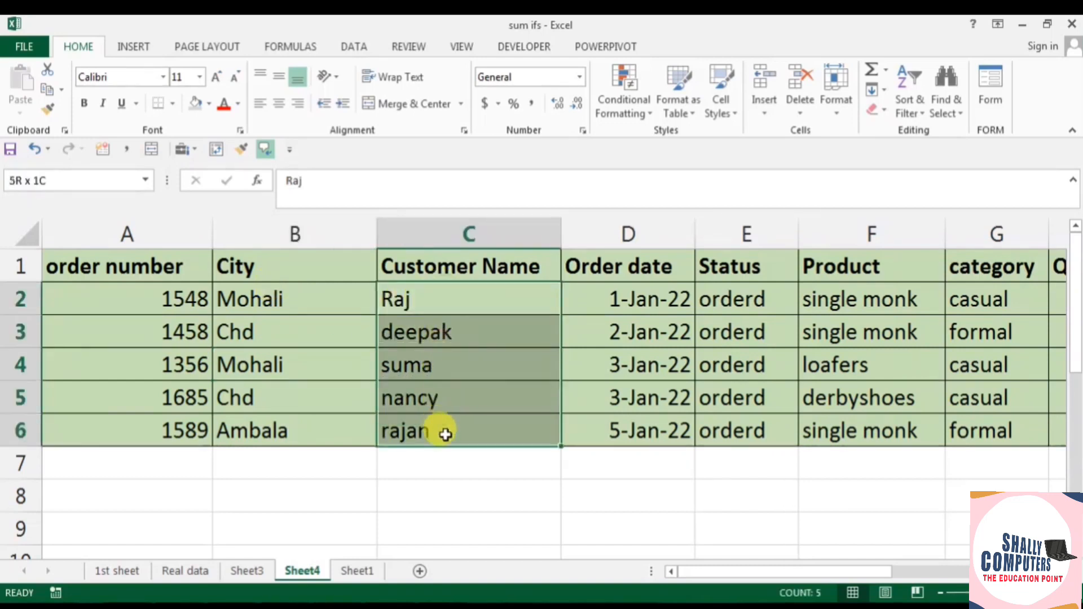
left_click_drag(440, 293, 441, 422)
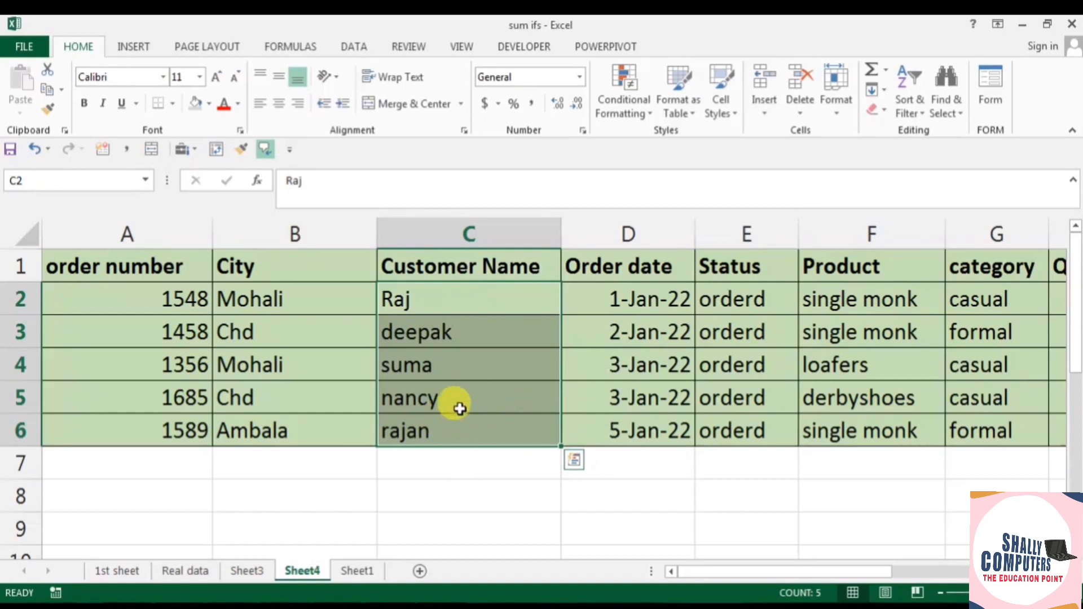
left_click(165, 76)
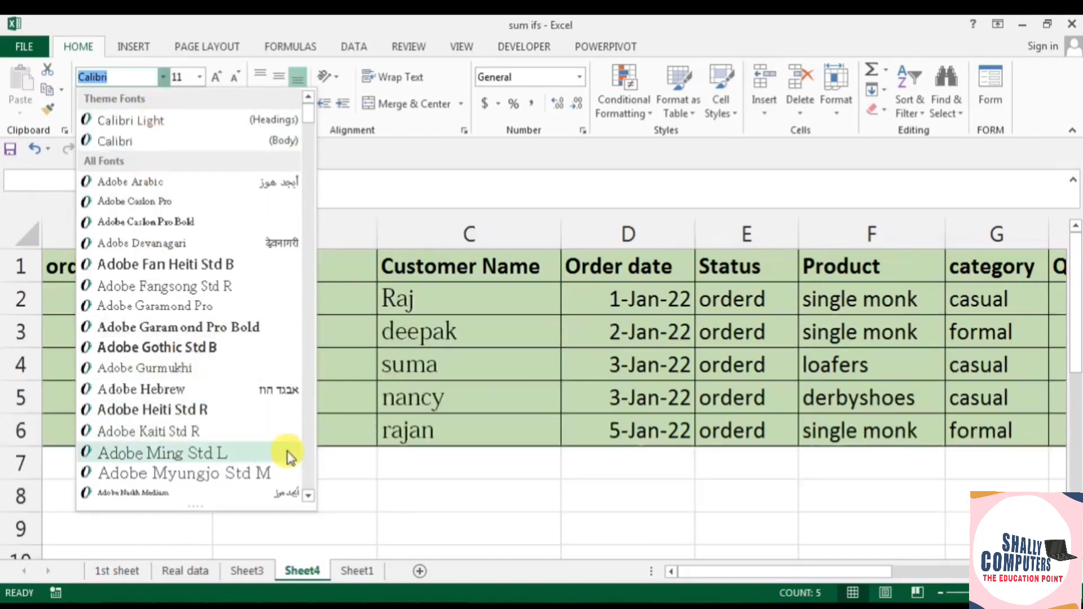
left_click(308, 495)
left_click(312, 499)
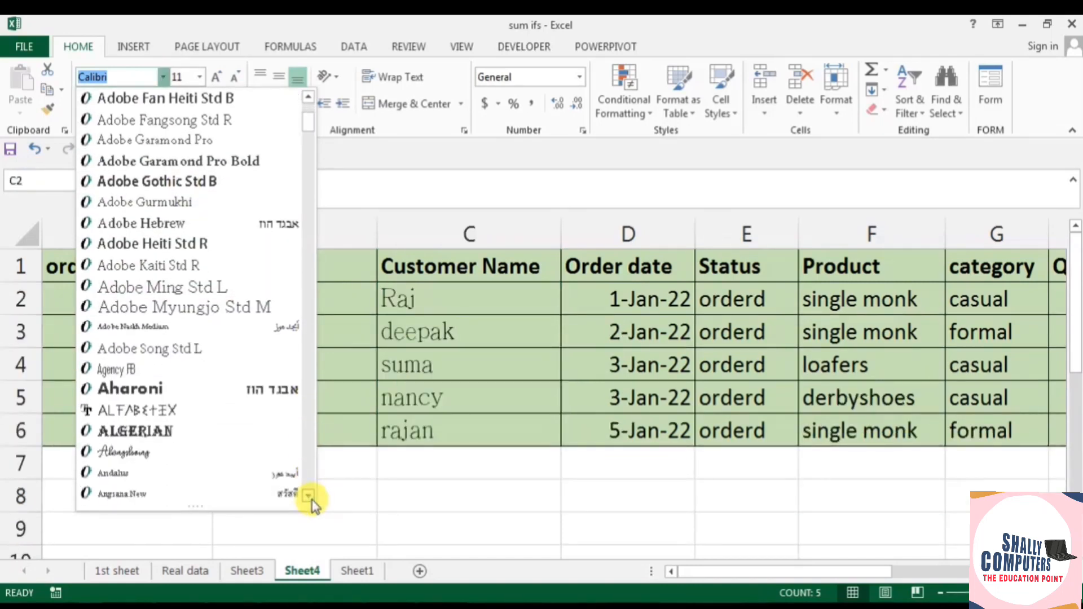
left_click(308, 496)
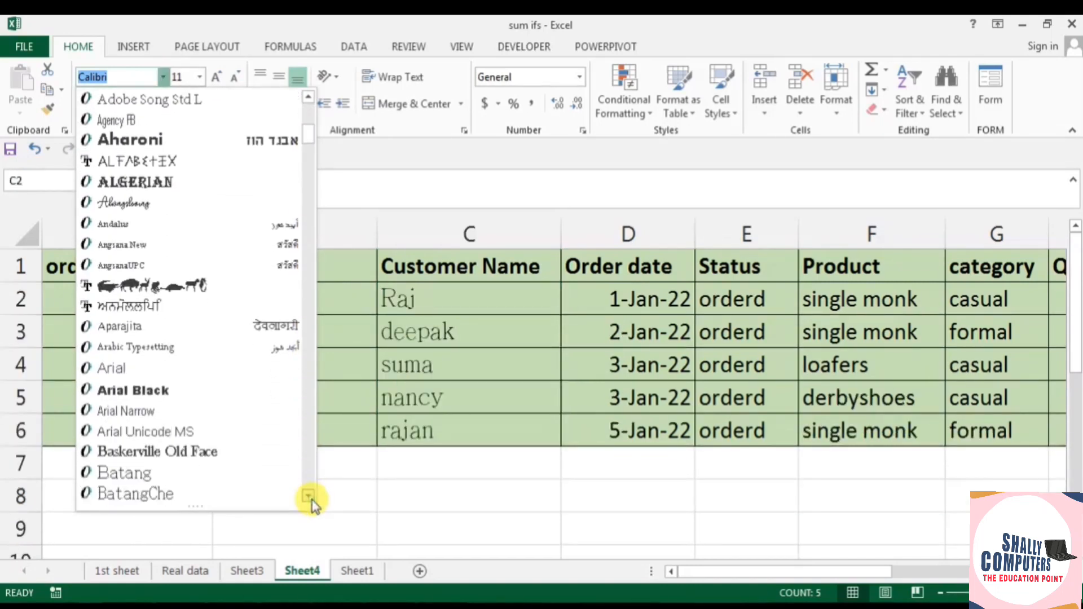
left_click(312, 500)
left_click(312, 499)
left_click(312, 499)
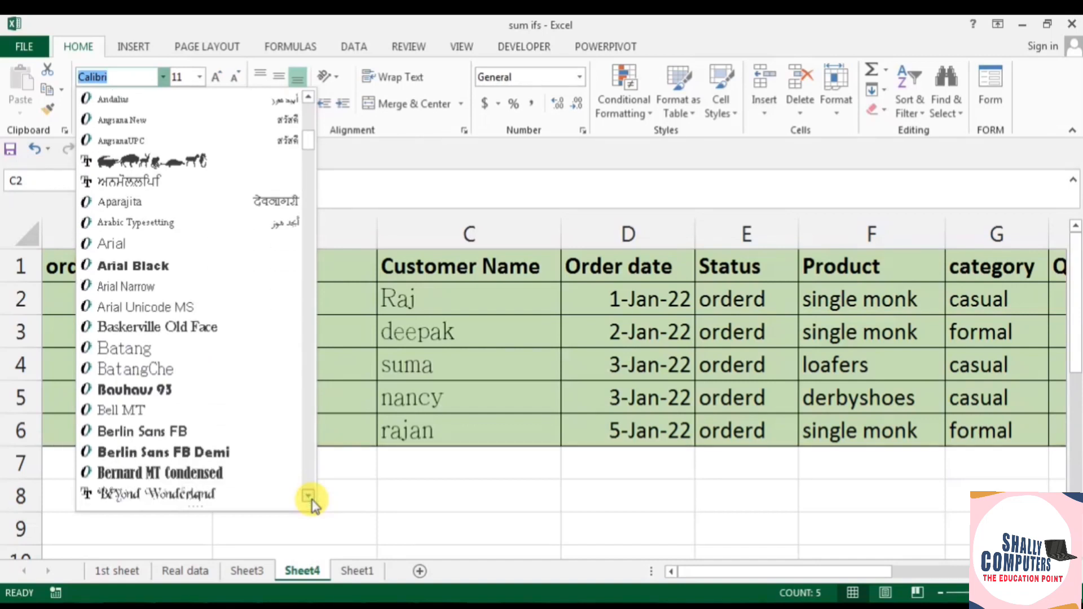
left_click(312, 499)
left_click(312, 499)
left_click(312, 499)
left_click(312, 499)
left_click(312, 500)
left_click(312, 499)
left_click(312, 499)
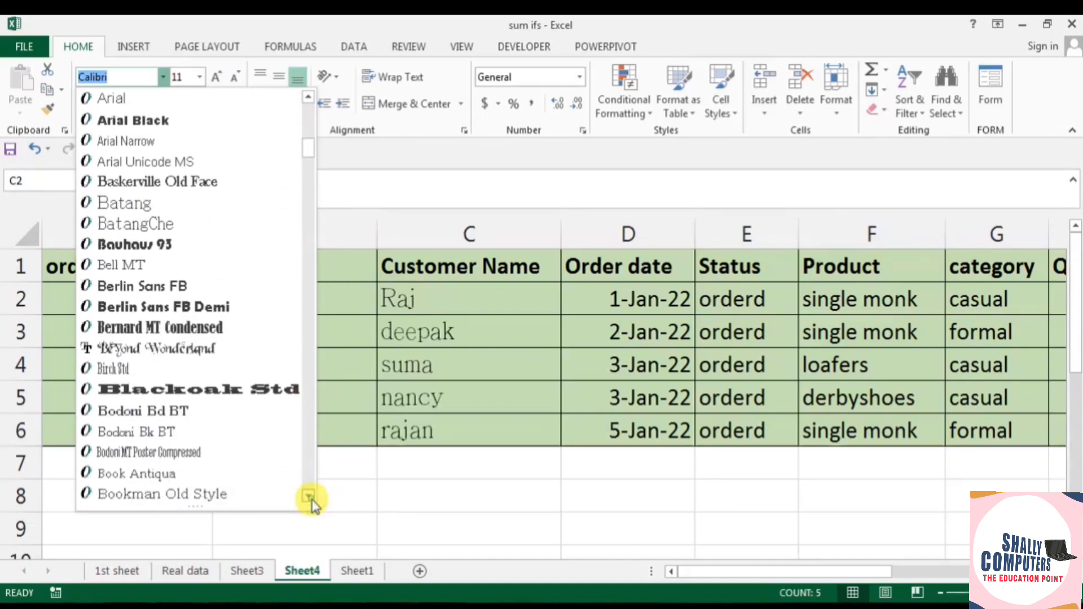
left_click(312, 499)
left_click(312, 500)
left_click(312, 499)
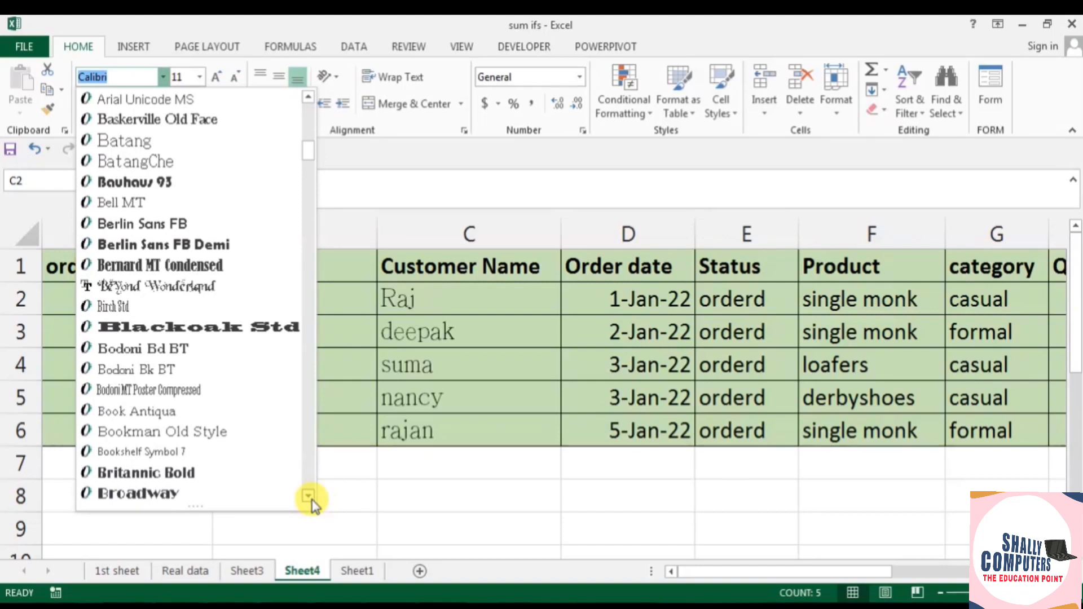
left_click(308, 497)
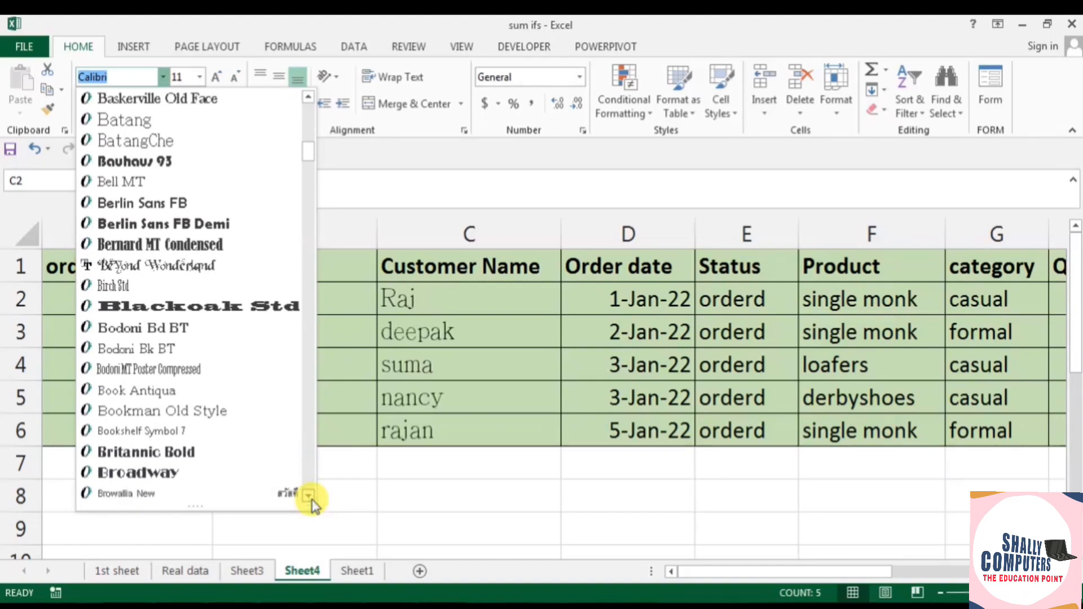
left_click(310, 498)
left_click(310, 498)
left_click(310, 498)
left_click(310, 498)
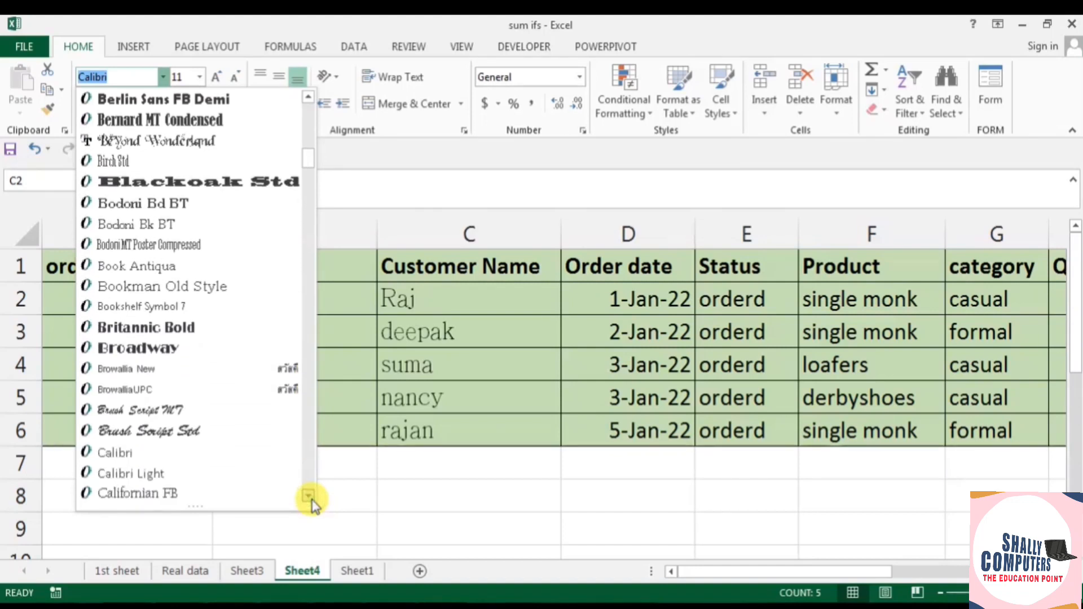
left_click(310, 498)
left_click(310, 498)
left_click(311, 498)
left_click(310, 498)
left_click(311, 498)
left_click(310, 498)
left_click(310, 498)
left_click(310, 498)
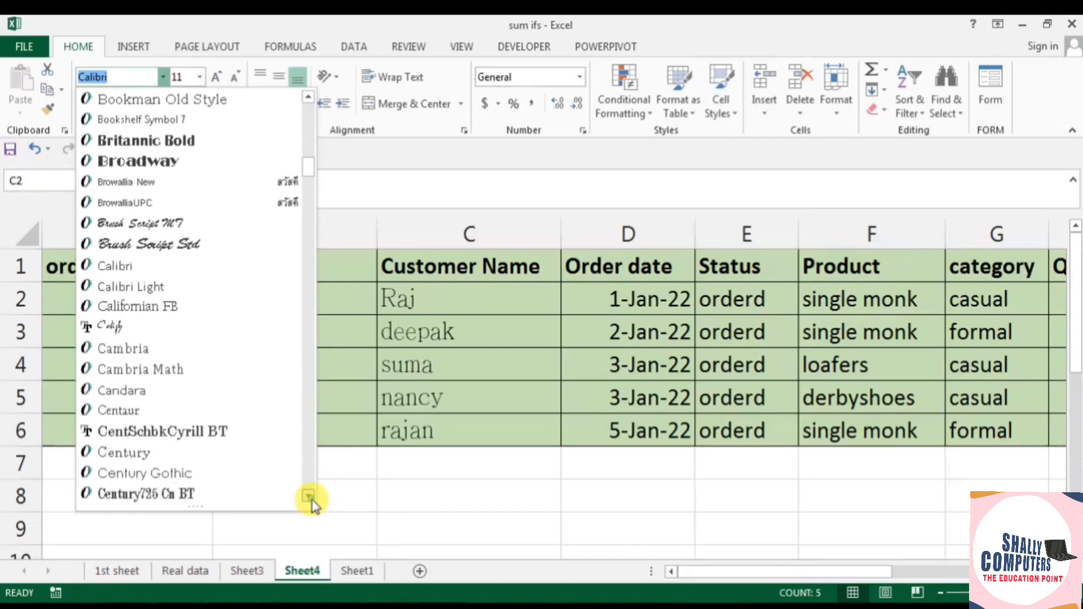
left_click(310, 499)
left_click(310, 498)
left_click(310, 499)
left_click(311, 498)
left_click(310, 499)
left_click(311, 498)
left_click(310, 498)
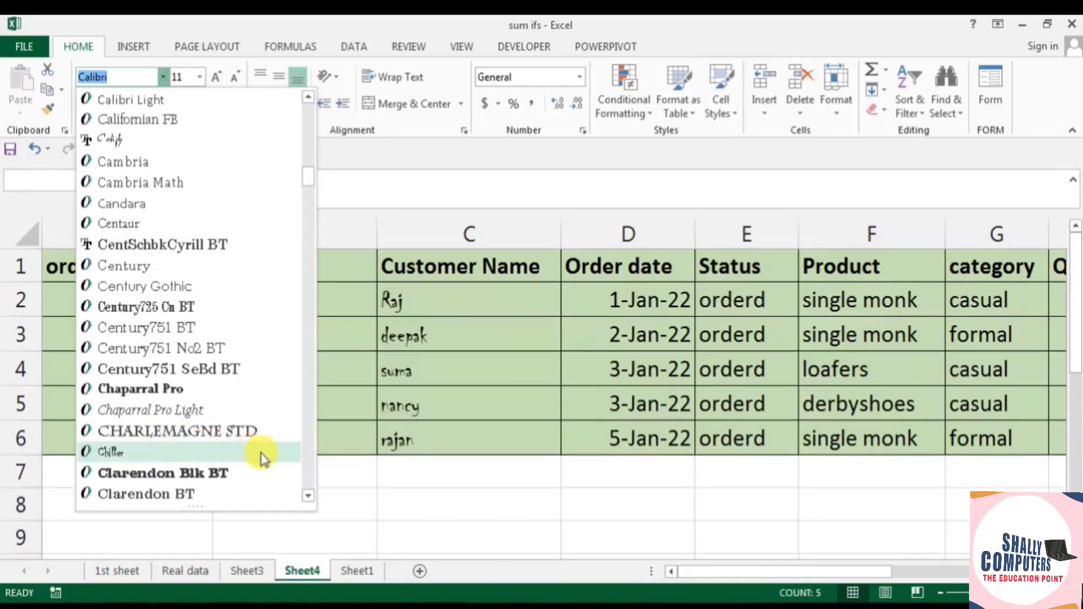
left_click(309, 497)
left_click(308, 497)
left_click(308, 496)
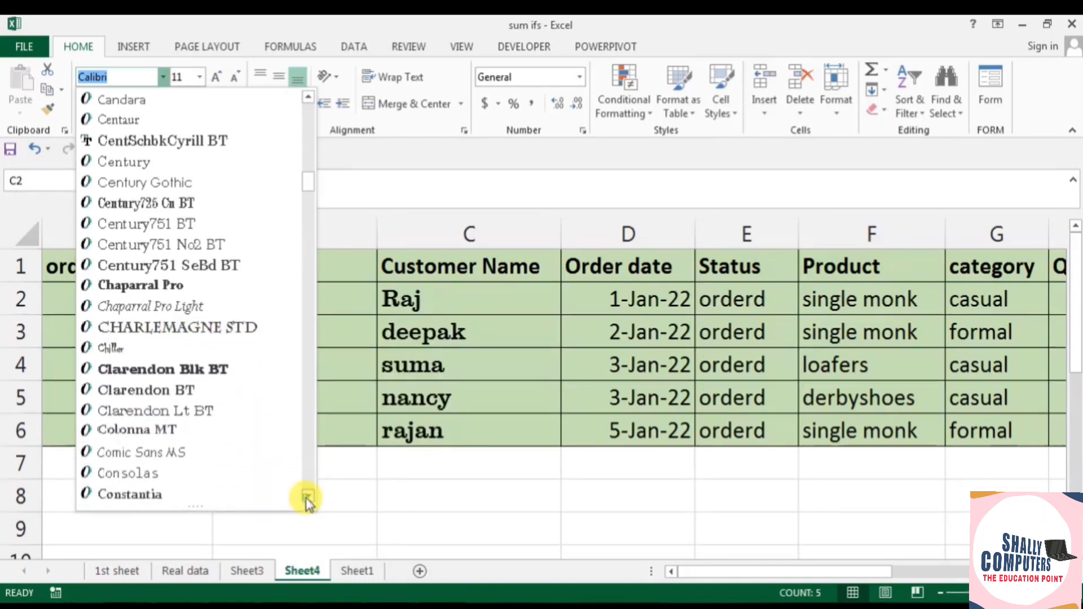
left_click(308, 496)
left_click(308, 497)
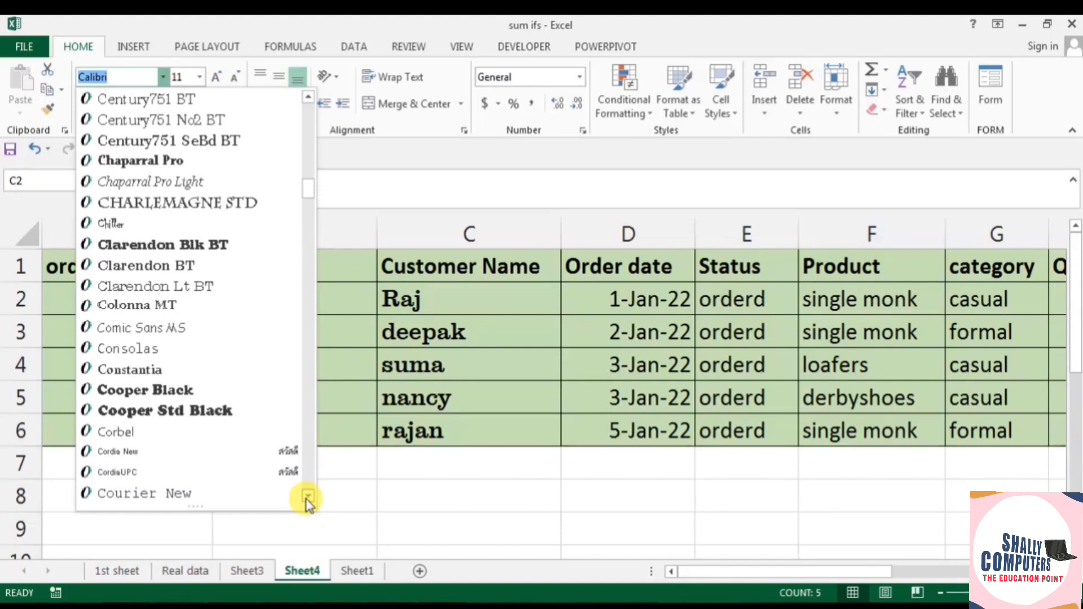
left_click(308, 496)
left_click(308, 496)
left_click(308, 497)
left_click(308, 496)
left_click(308, 496)
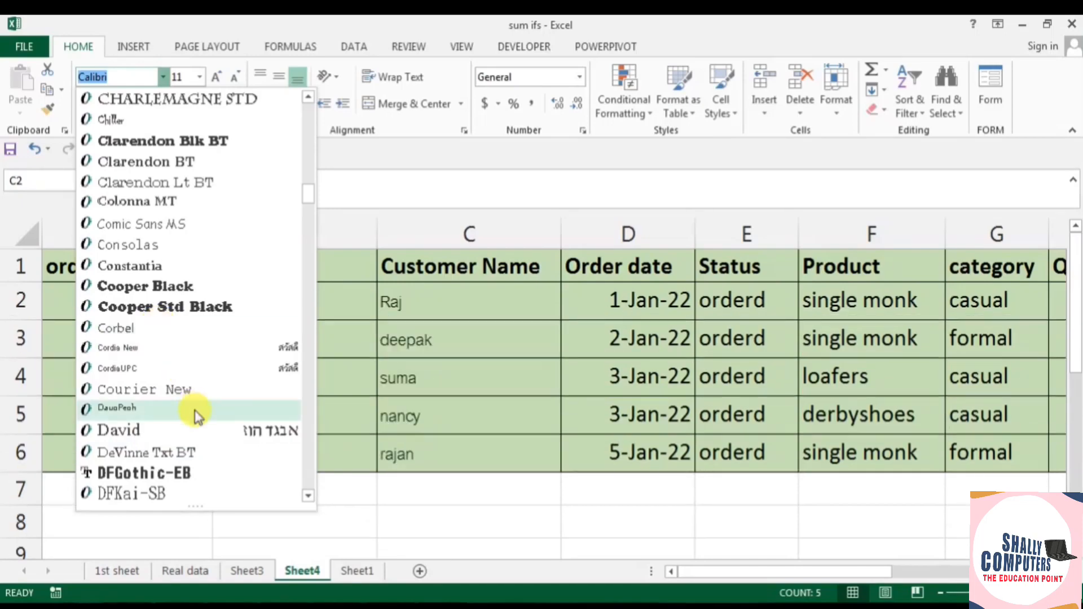
left_click(192, 98)
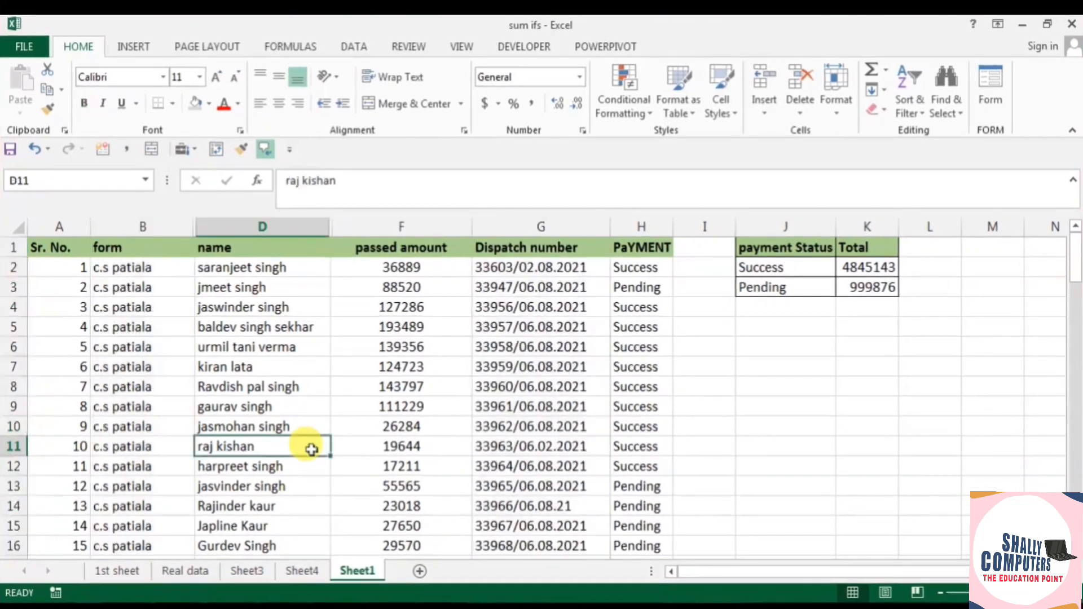
- Copy the names in D2:D25 into column A of a new sheet, starting at A1, and fit the column width to them
left_click_drag(243, 268, 218, 537)
key("ctrl+c")
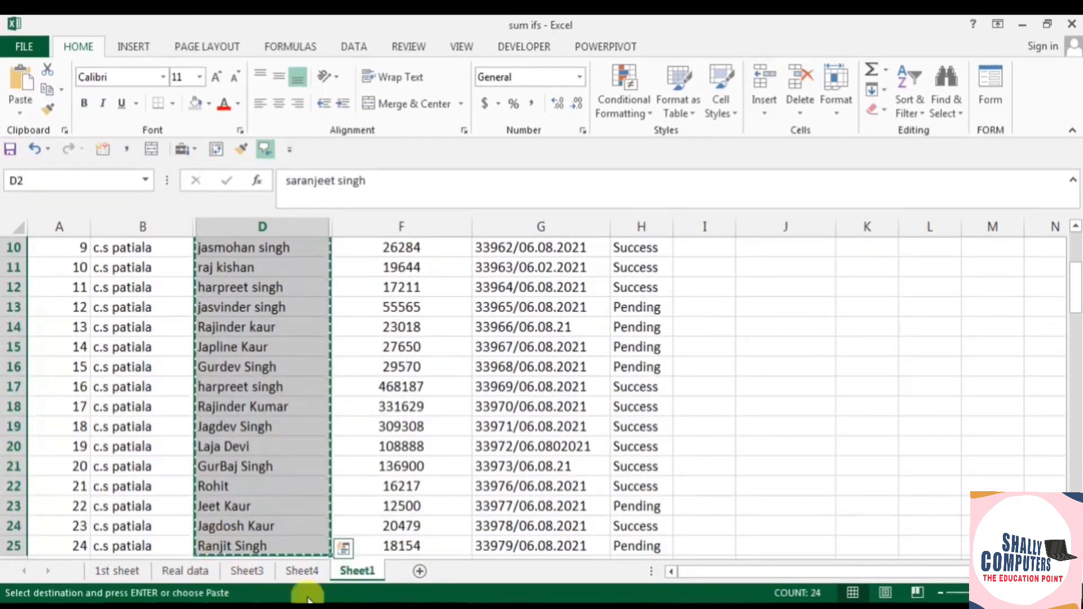
left_click(412, 570)
key("ctrl+v")
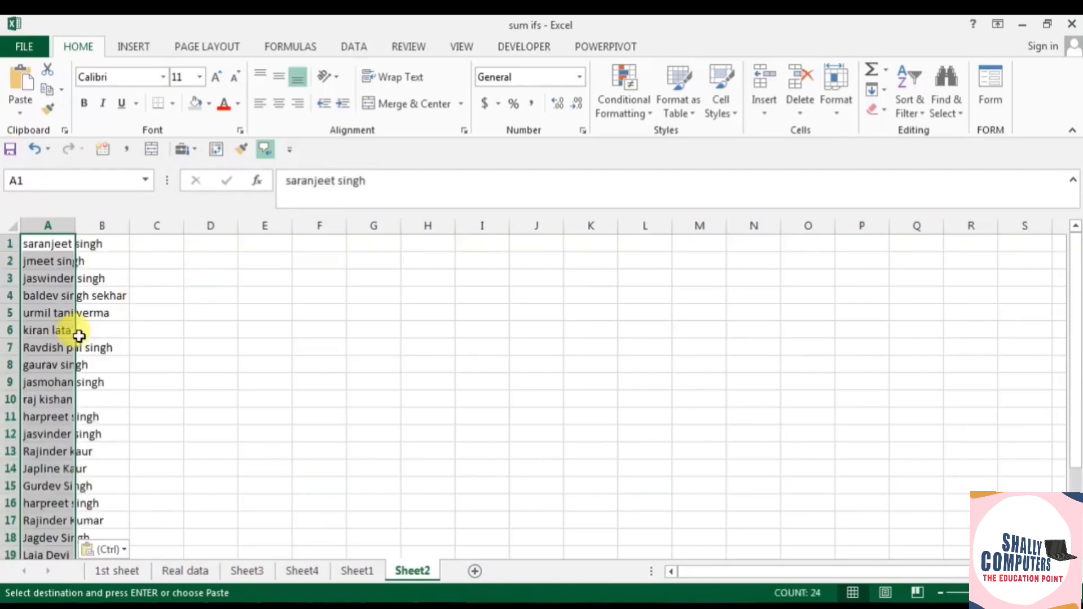
double_click(75, 221)
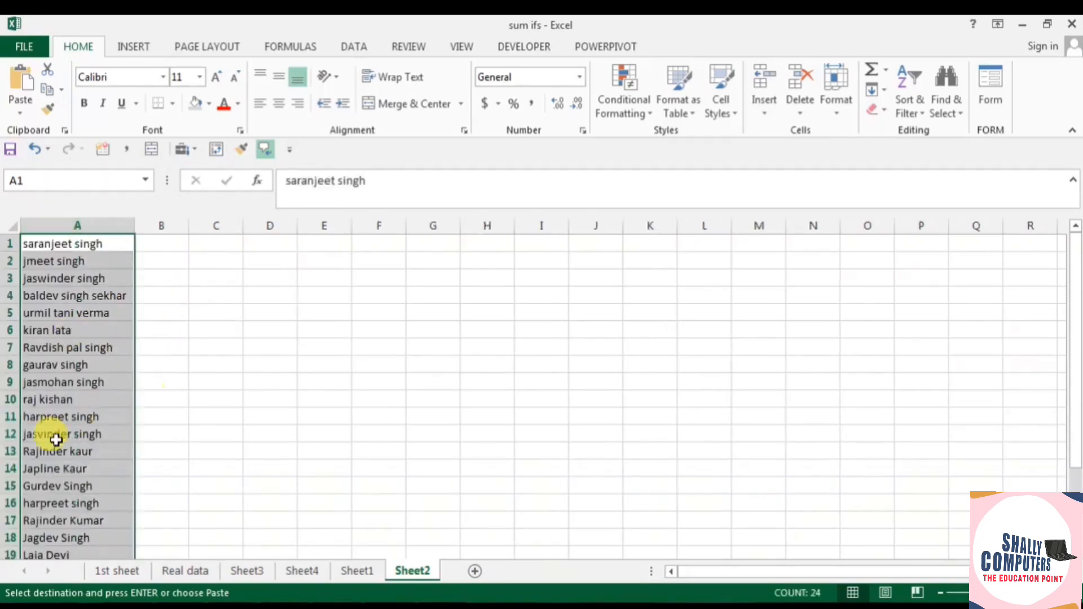
- Look over the pasted name list in column A from the first row to the last entry in A24
scroll(53, 435, "up", 3)
scroll(54, 440, "down", 4)
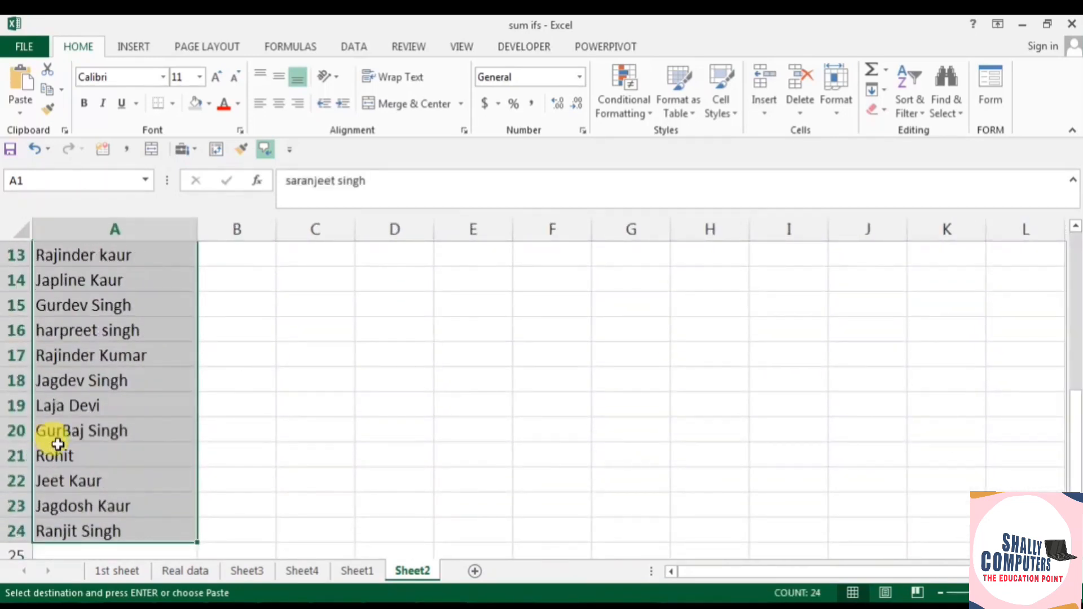
left_click(80, 530)
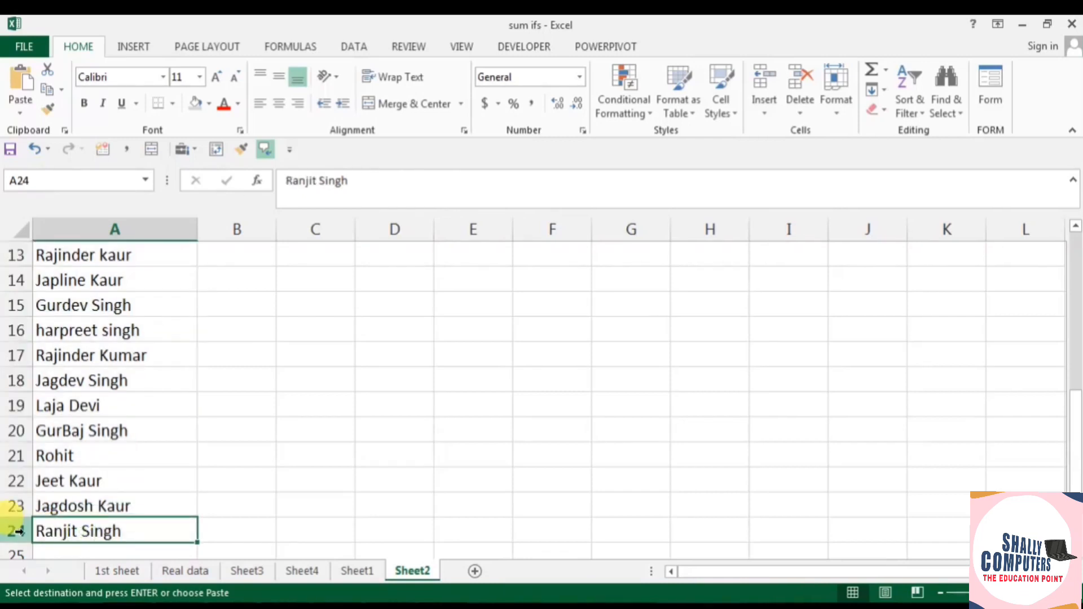
scroll(111, 310, "up", 4)
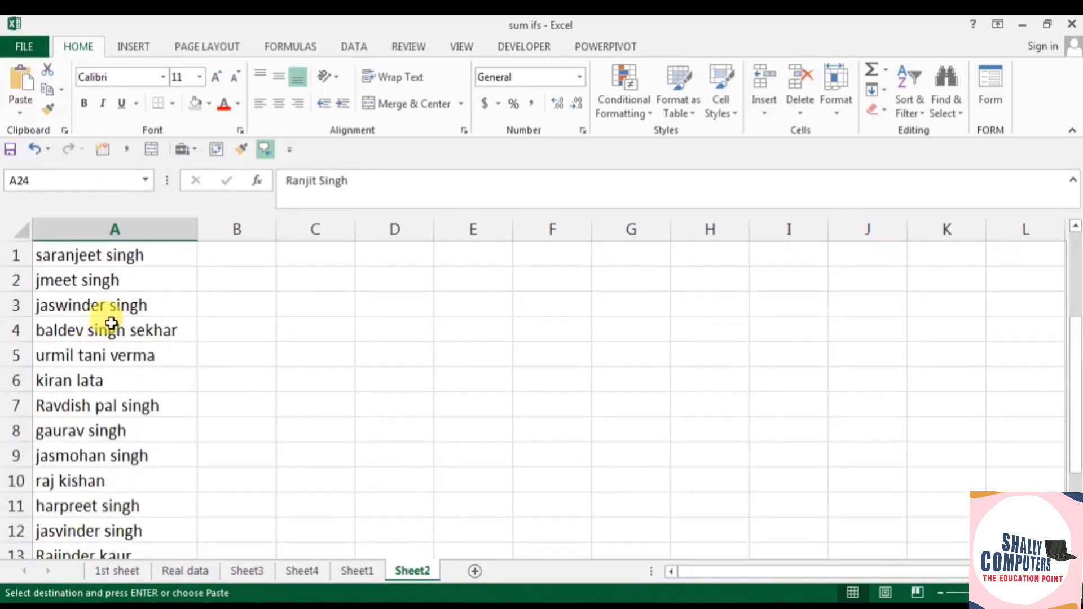
scroll(123, 330, "down", 5)
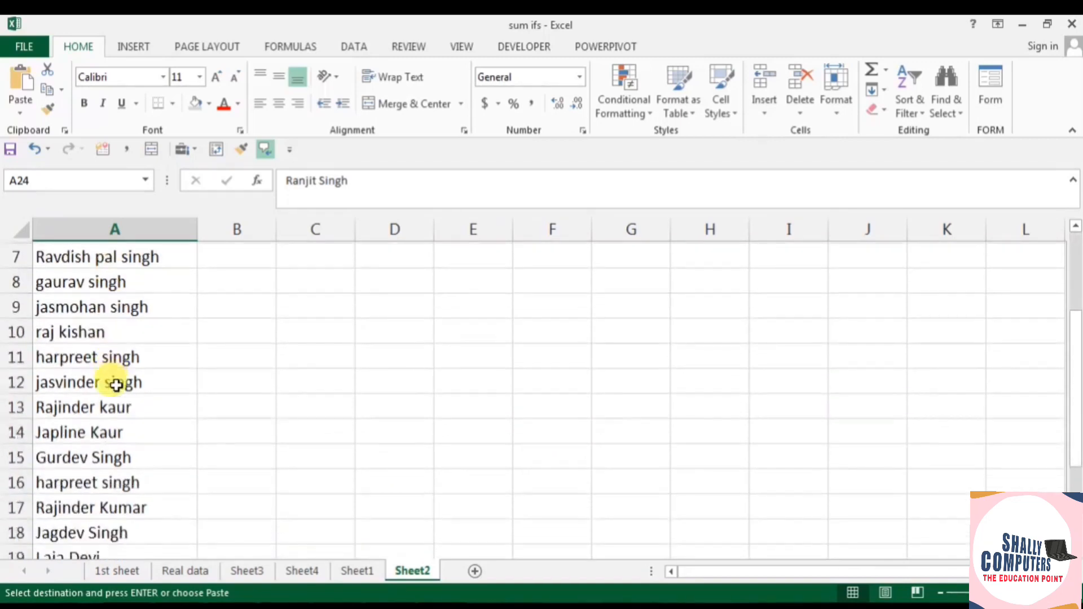
scroll(133, 452, "up", 1)
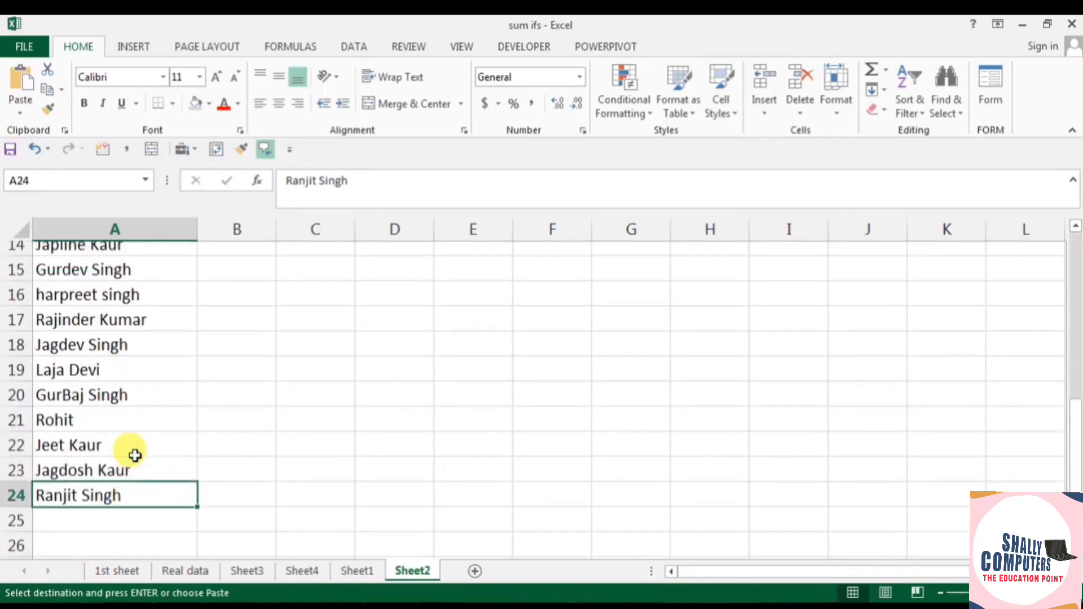
scroll(136, 452, "down", 1)
- Fill the last two names in A23:A24 down to A27, and undo the fill
left_click_drag(138, 432, 191, 539)
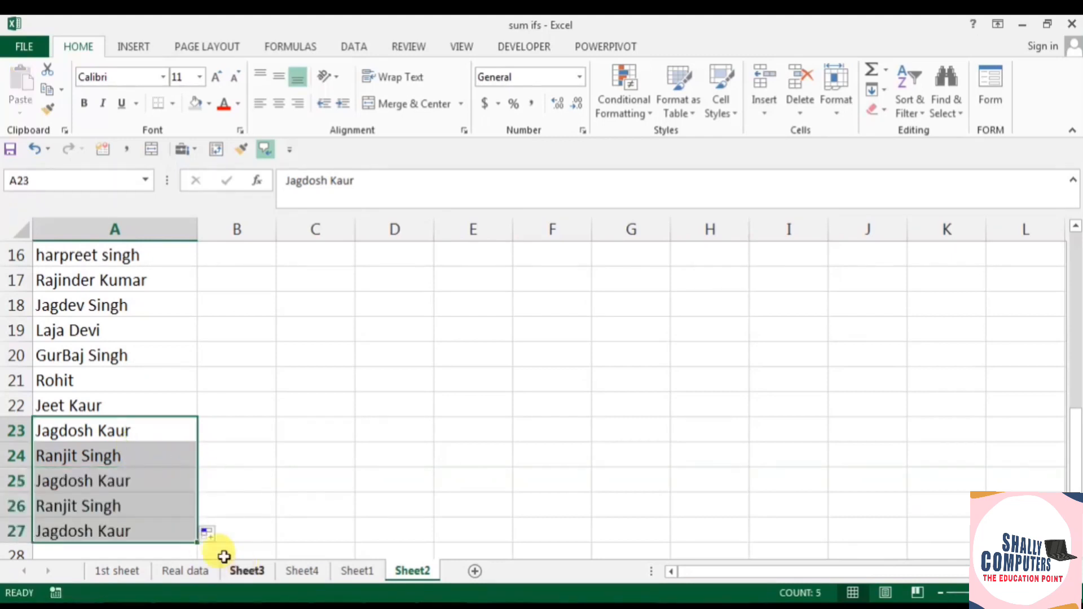
left_click(253, 497)
left_click_drag(142, 431, 145, 525)
key("ctrl+z")
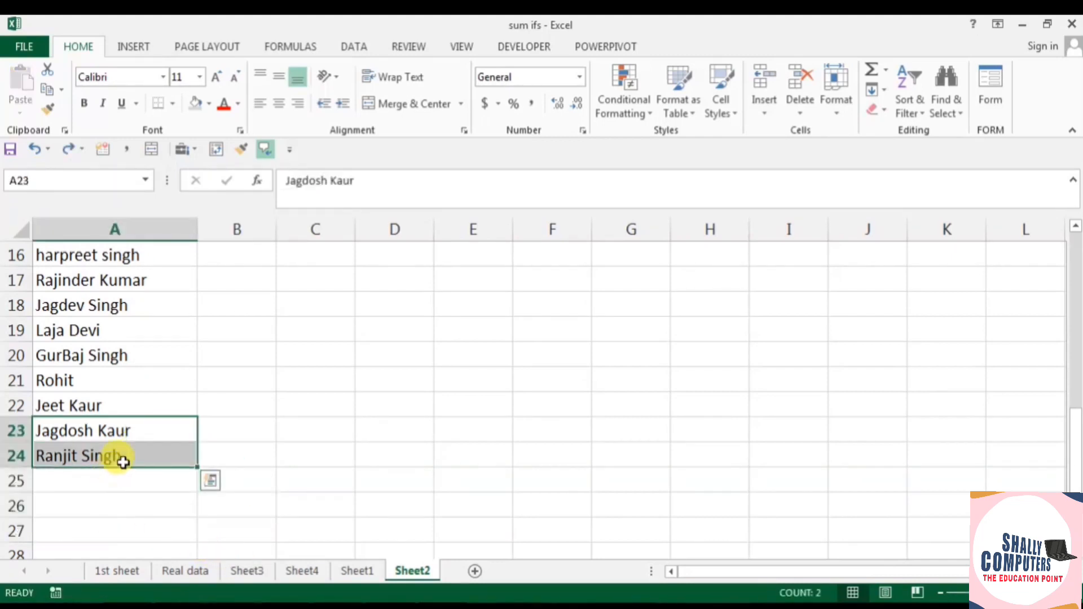
- Clear the names in A18:A24 by pulling the selection's fill handle back over the range
left_click(125, 457)
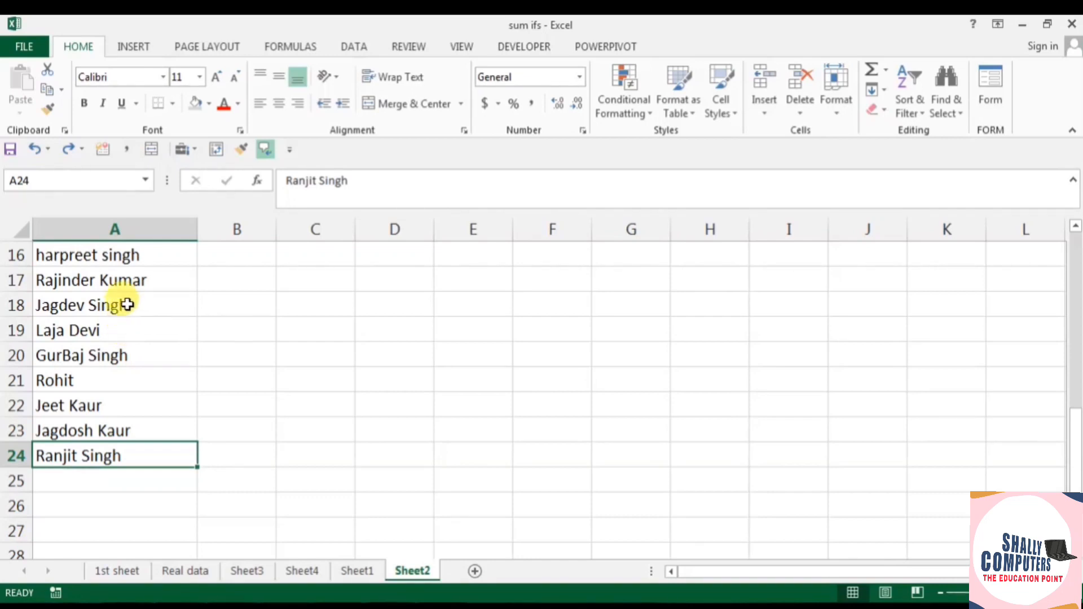
left_click_drag(127, 306, 128, 455)
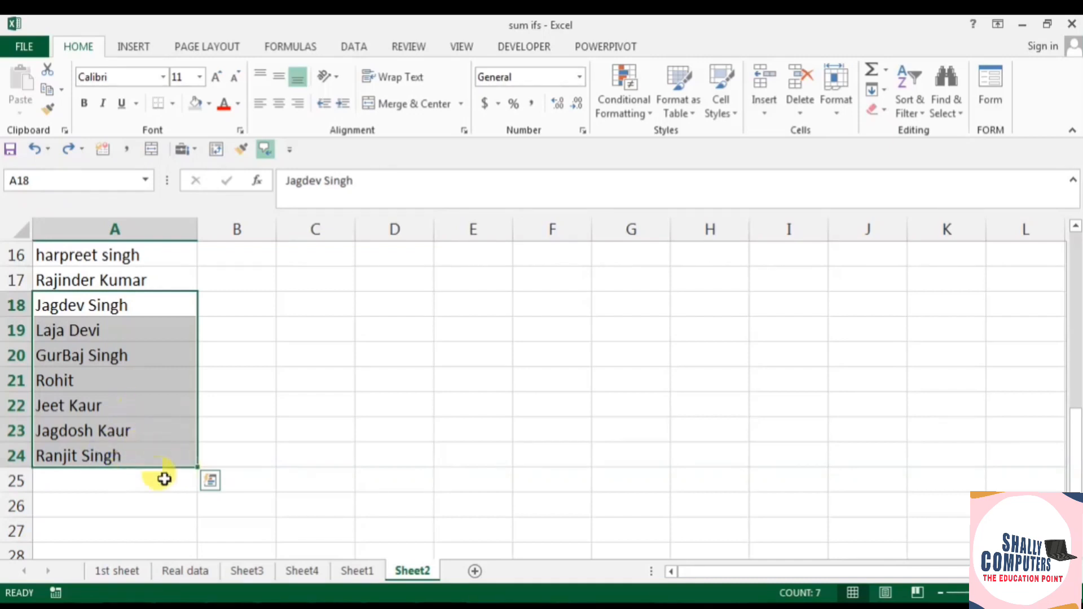
left_click_drag(199, 470, 188, 296)
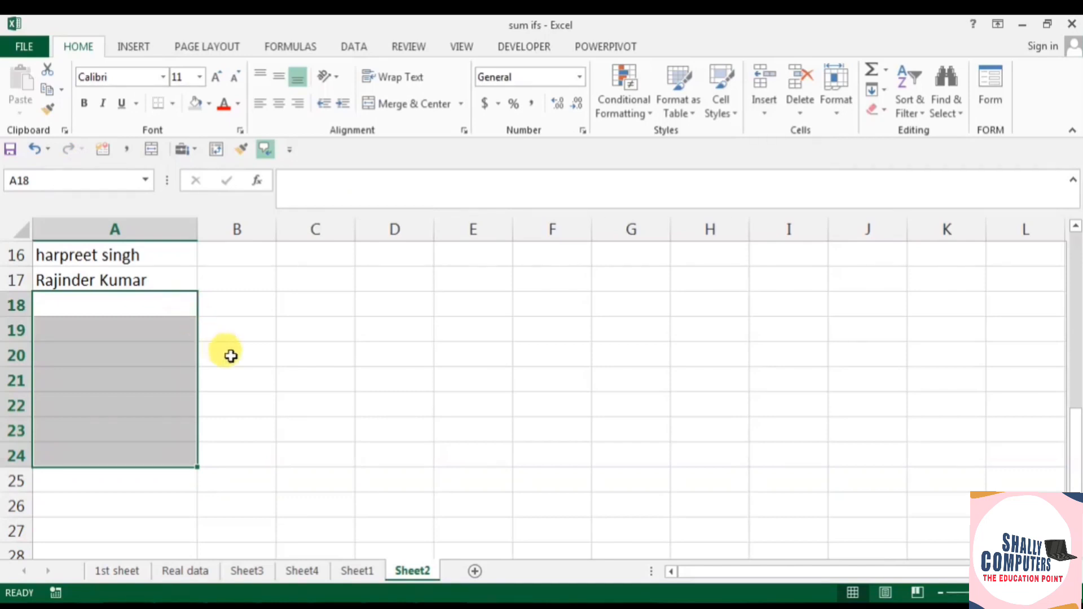
left_click(231, 375)
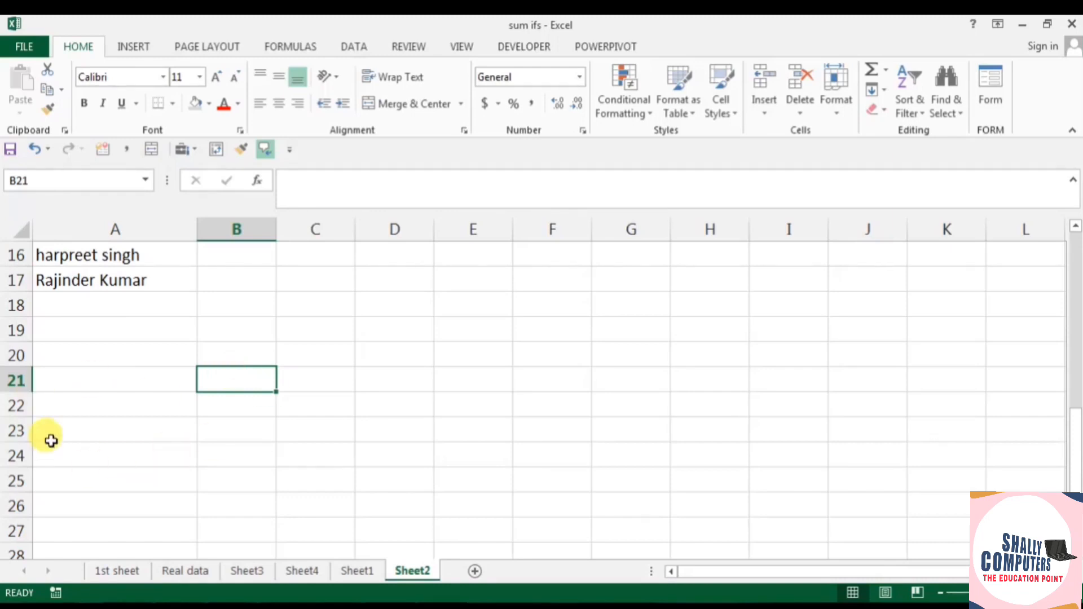
- Clear the names in A12:A17 and in A9:A11 with the fill handle
scroll(79, 401, "up", 5)
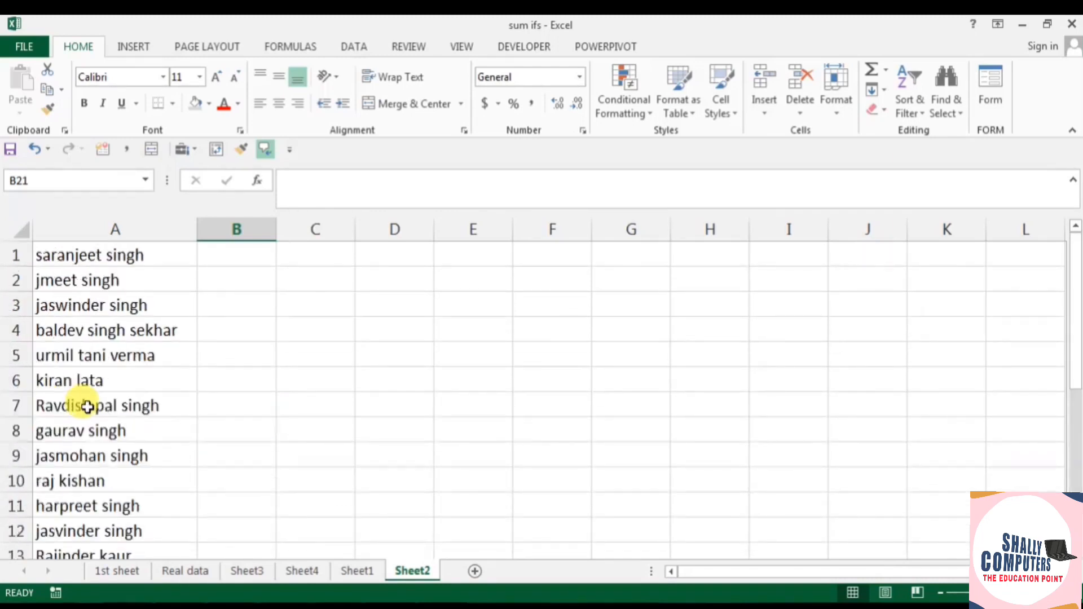
scroll(90, 408, "down", 3)
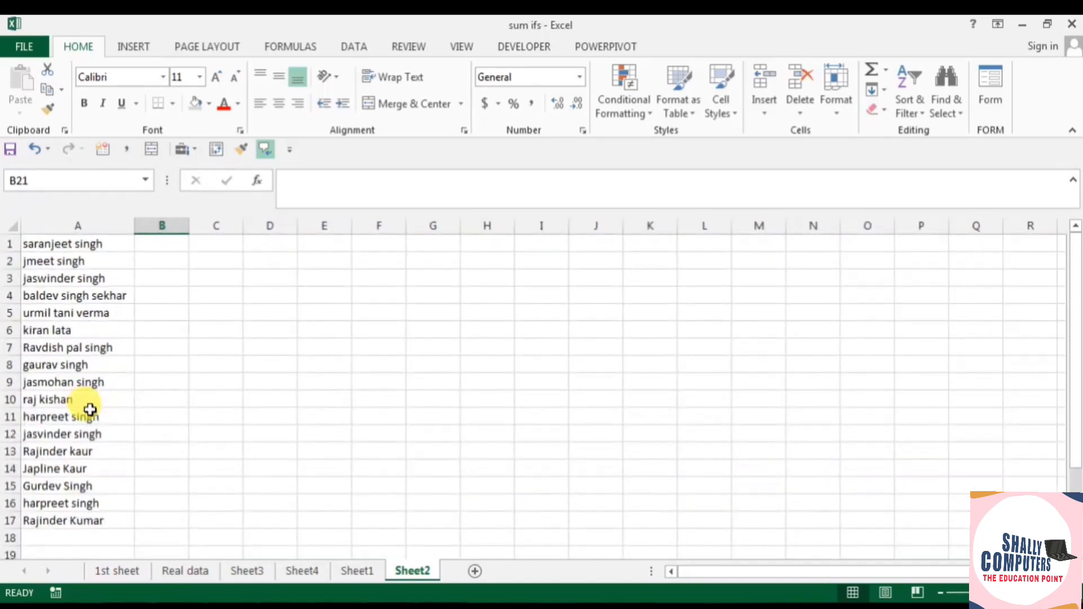
left_click_drag(89, 433, 128, 432)
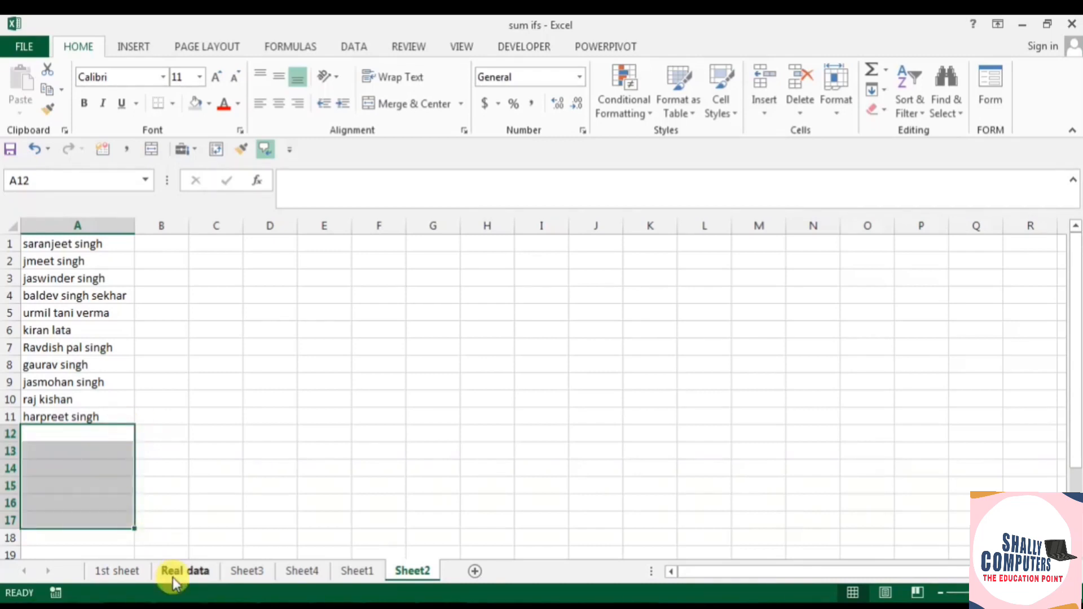
left_click_drag(85, 365, 130, 365)
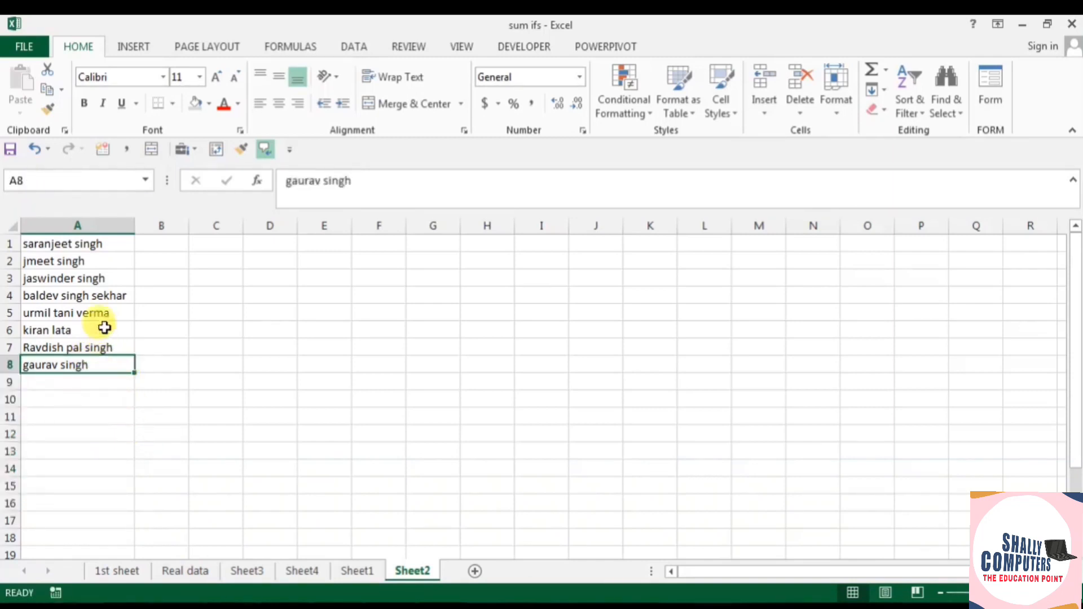
left_click_drag(105, 328, 130, 322)
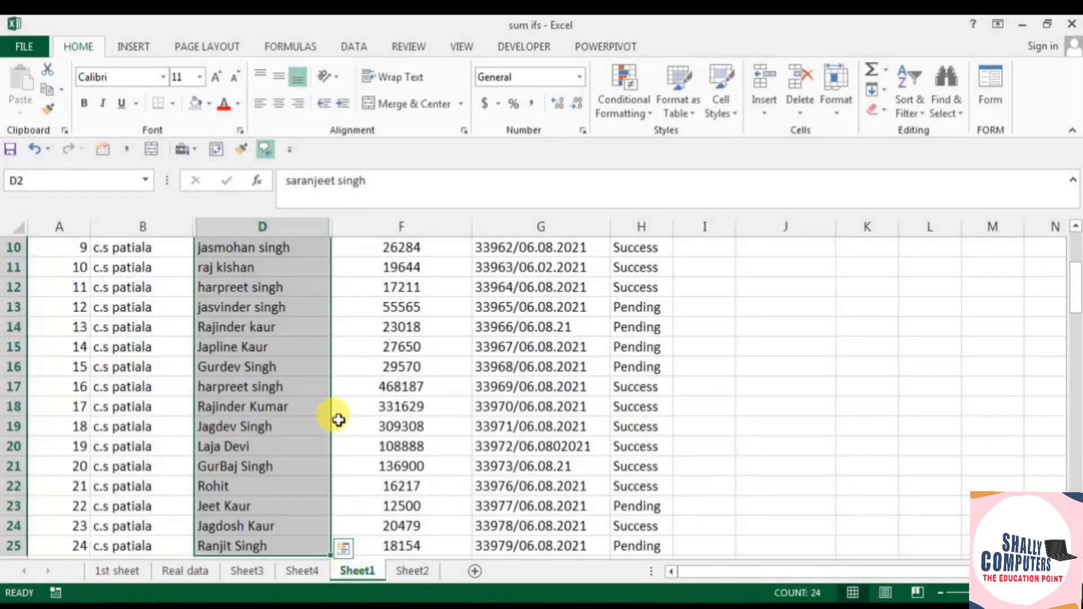
- Copy the table range A1:H14 from Sheet1 and paste it into cell A1 of a new worksheet
left_click(350, 423)
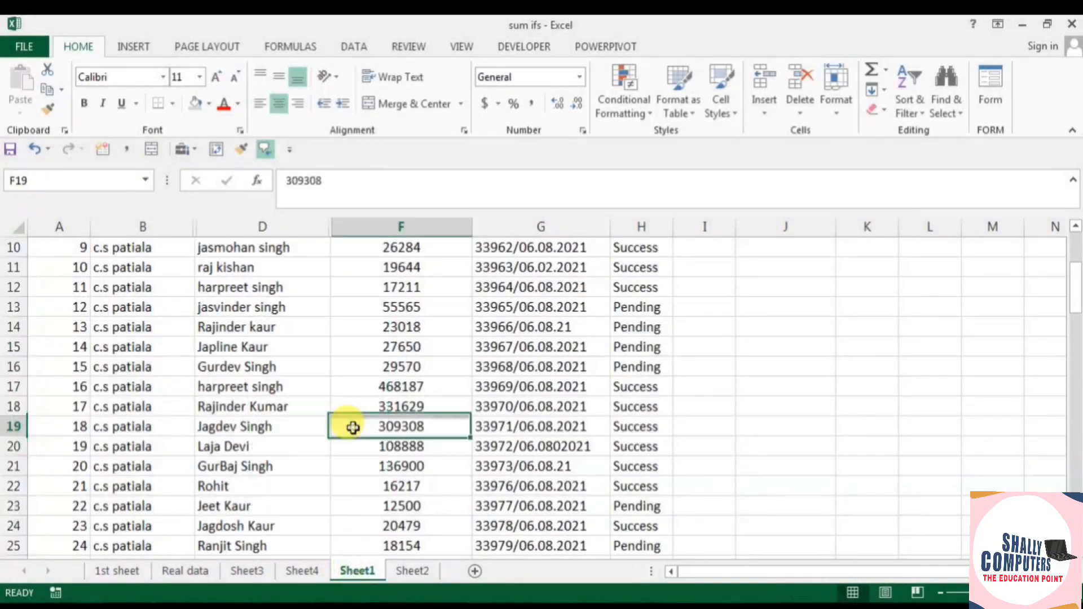
scroll(242, 484, "up", 3)
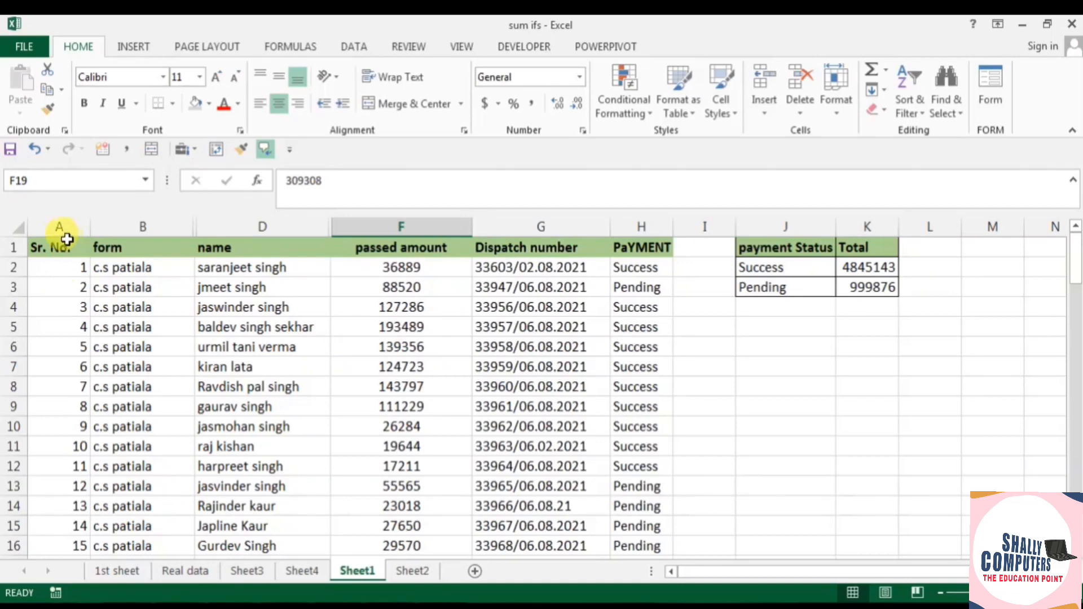
left_click_drag(59, 243, 624, 508)
key("ctrl+c")
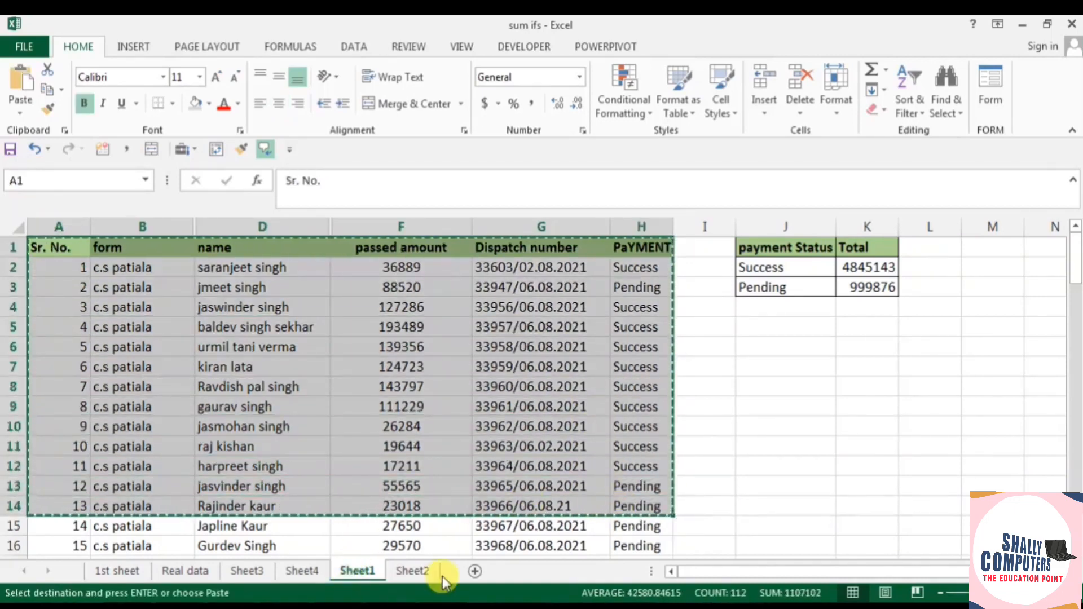
left_click(476, 572)
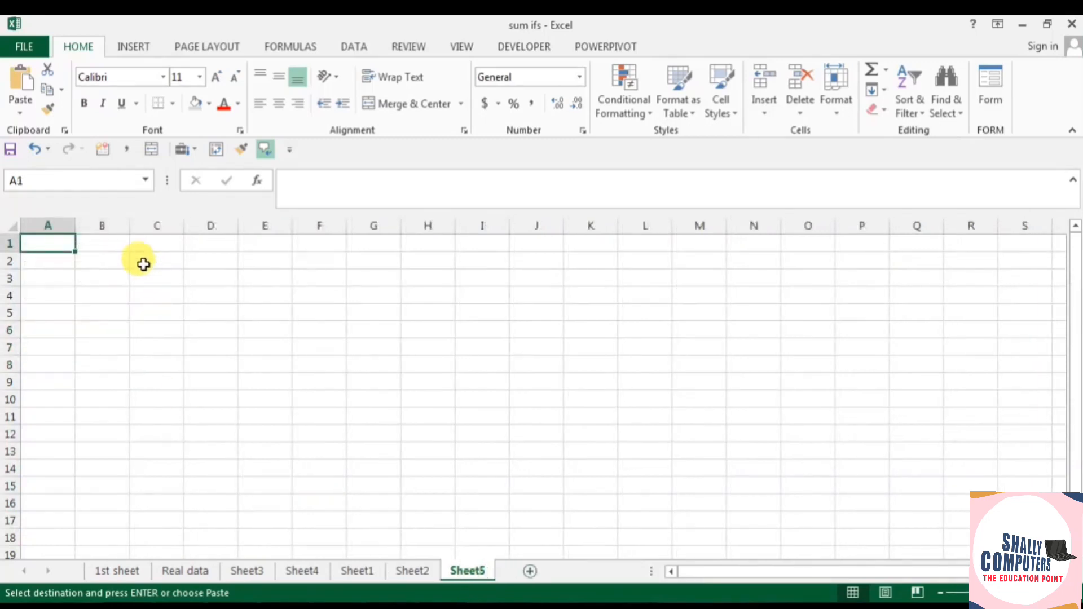
key("ctrl+v")
- Autofit the widths of all columns on the new sheet
left_click(14, 227)
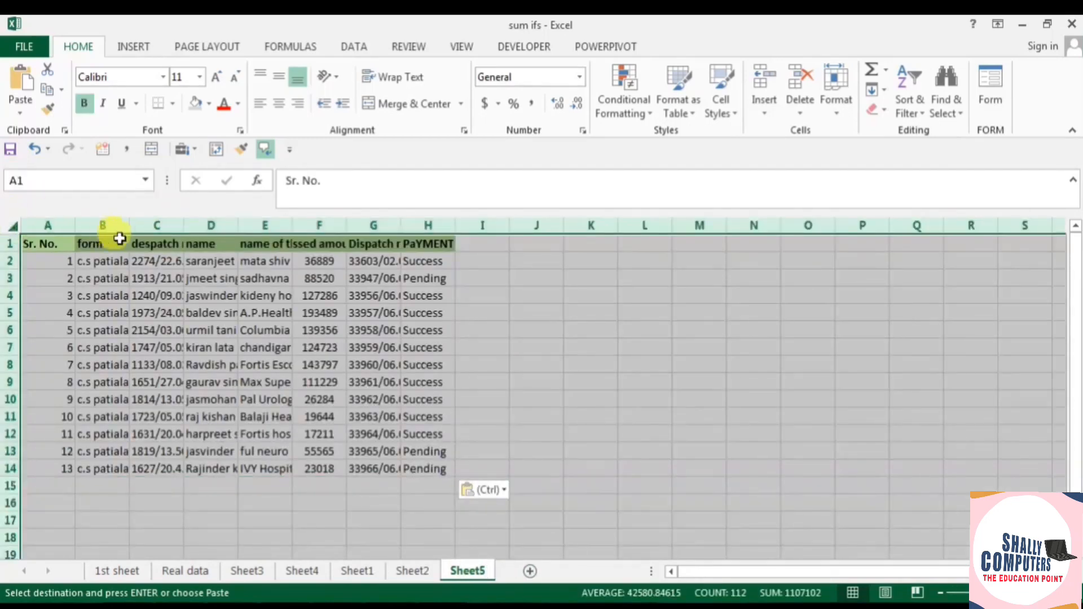
double_click(238, 226)
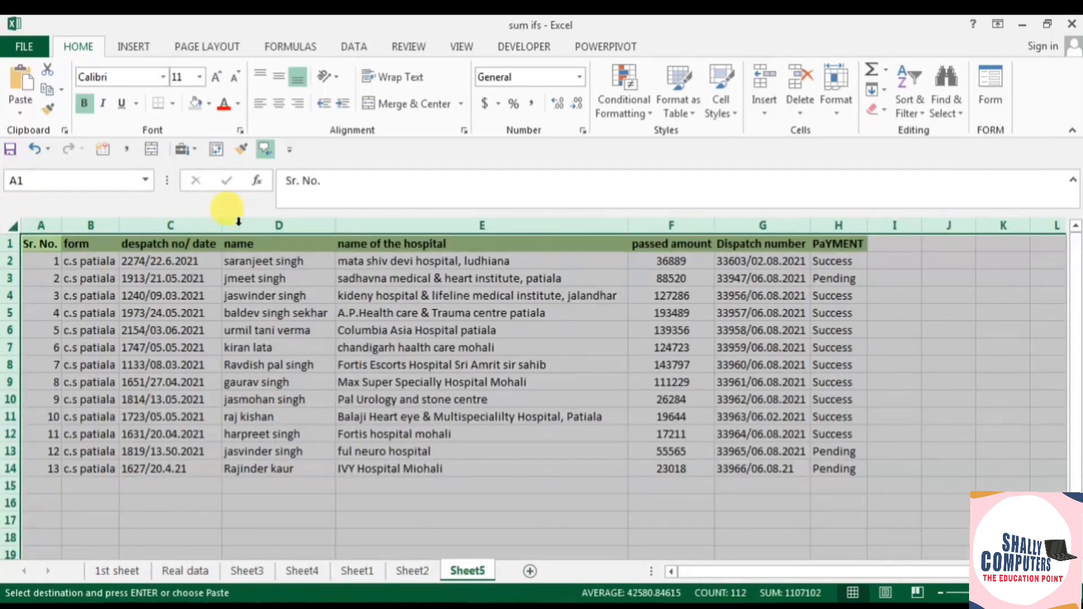
left_click(232, 365)
left_click(232, 378)
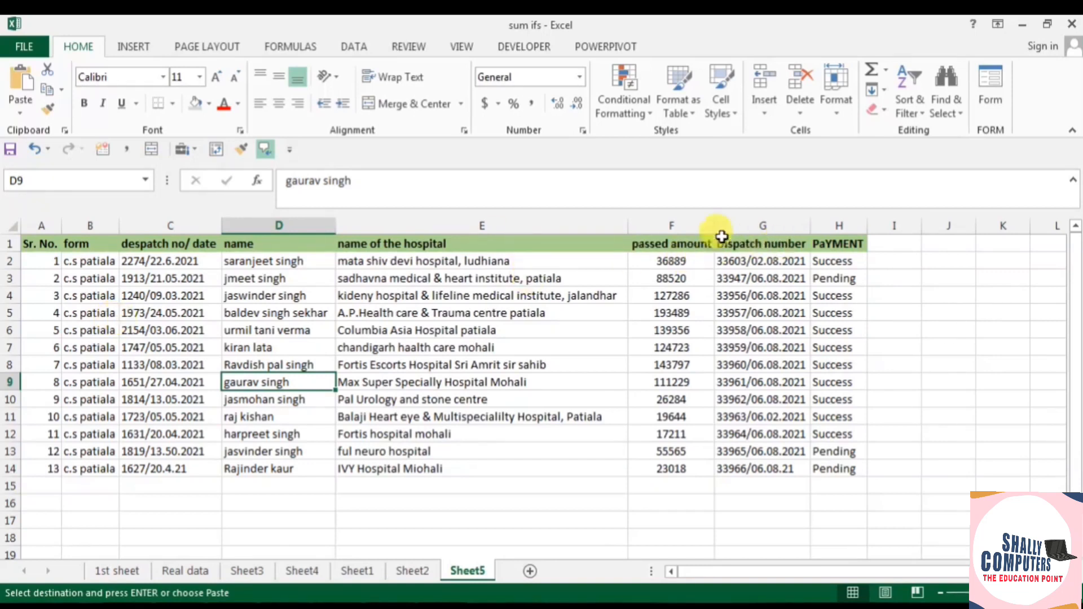
left_click(645, 251)
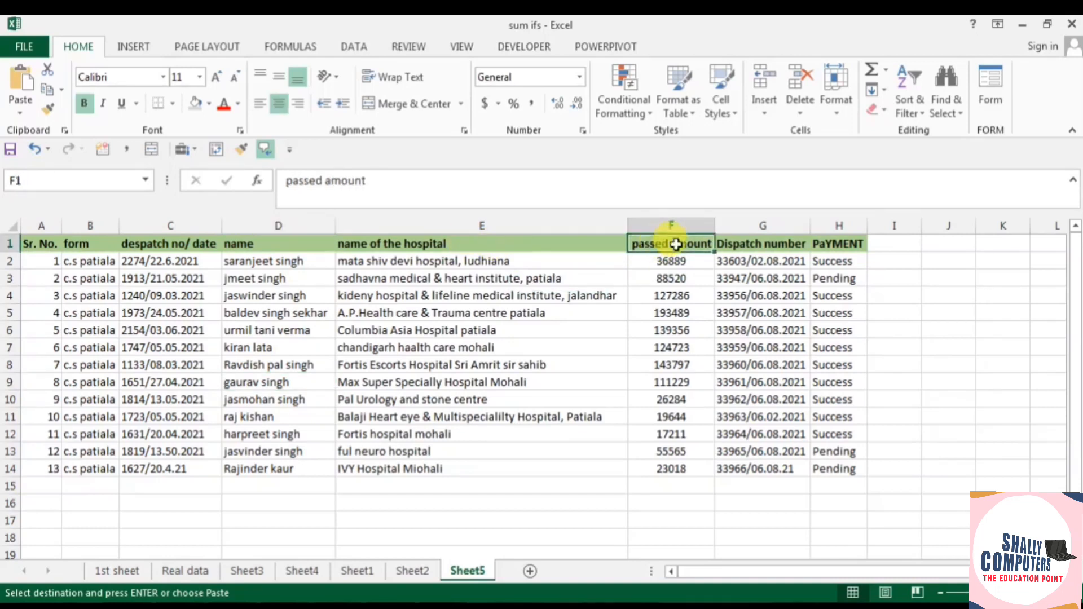
left_click(264, 237)
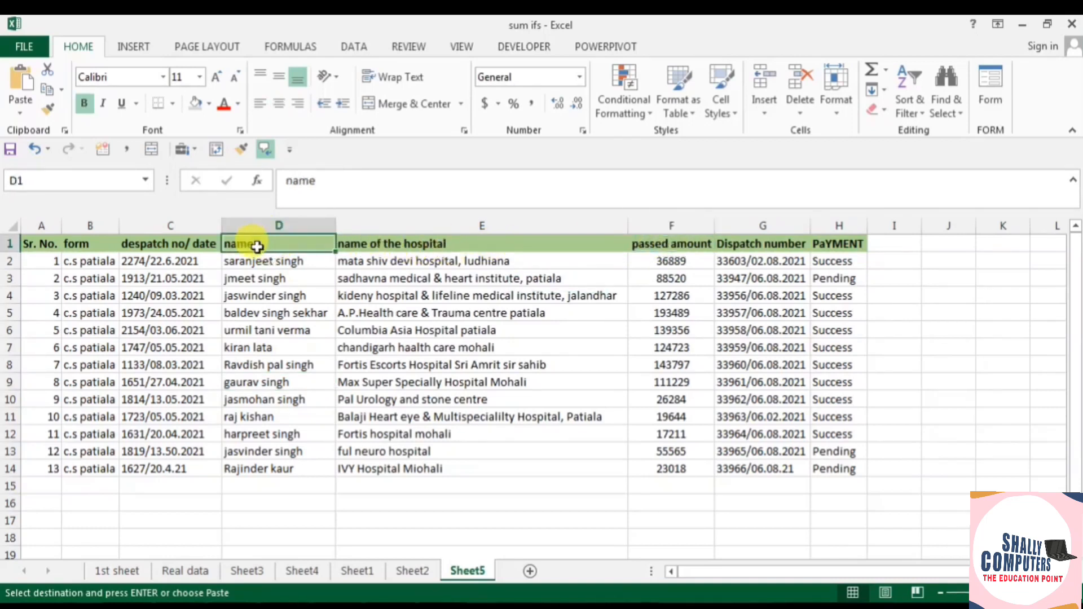
left_click(833, 244)
left_click(605, 248)
left_click(831, 245)
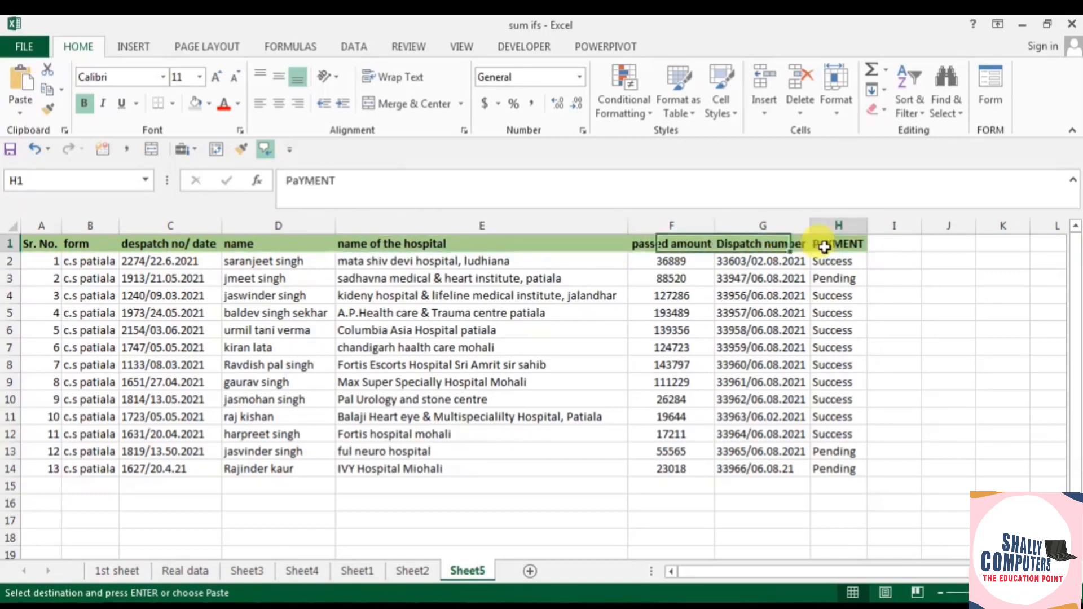
left_click(689, 247)
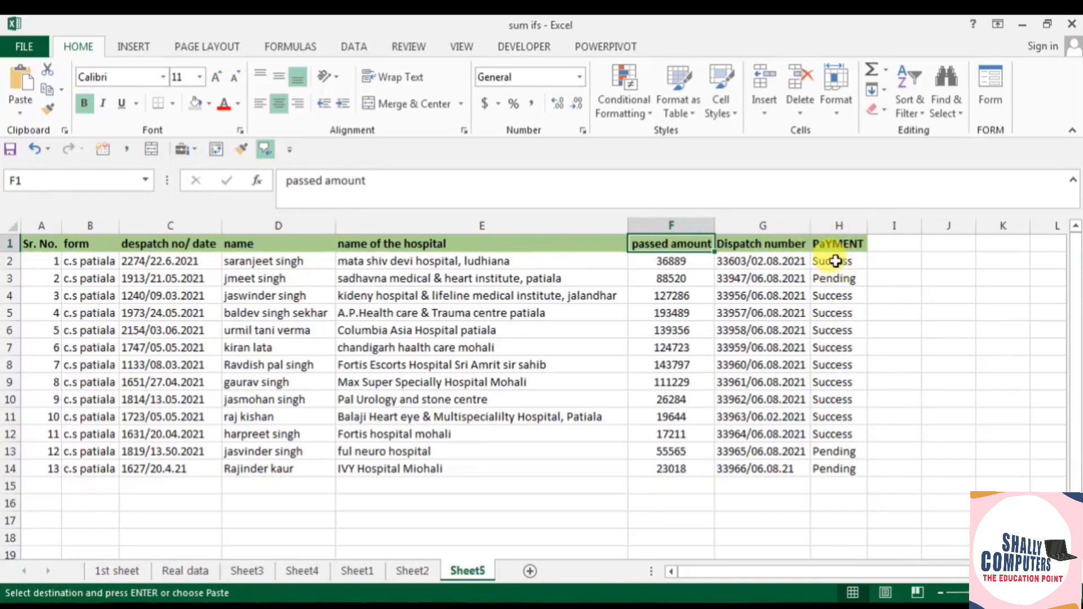
- Move the entire PaYMENT column so that it sits directly before the passed amount column
left_click_drag(830, 244, 827, 477)
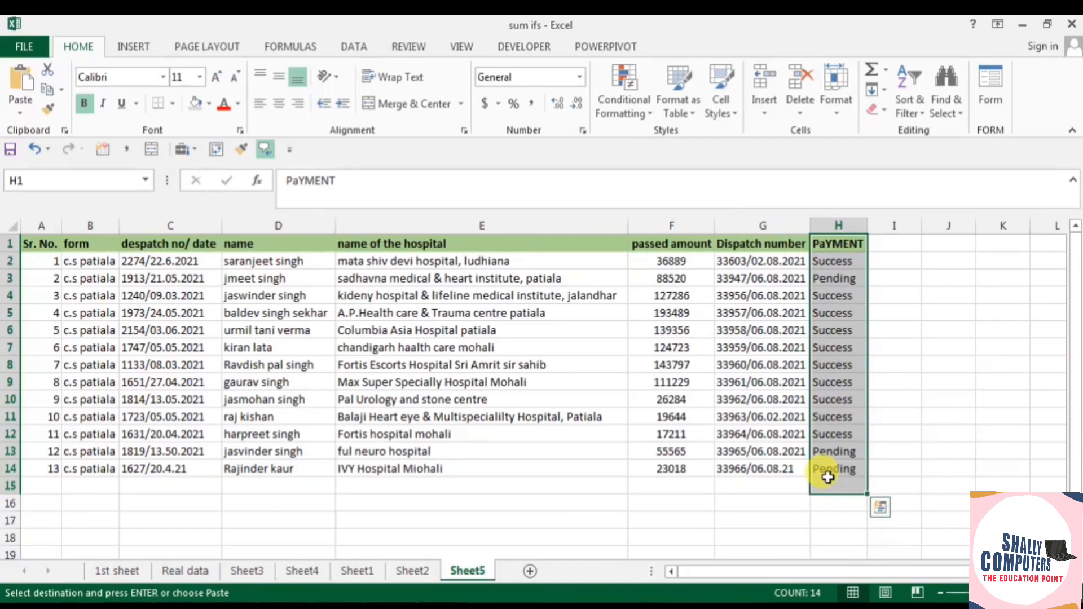
left_click(839, 226)
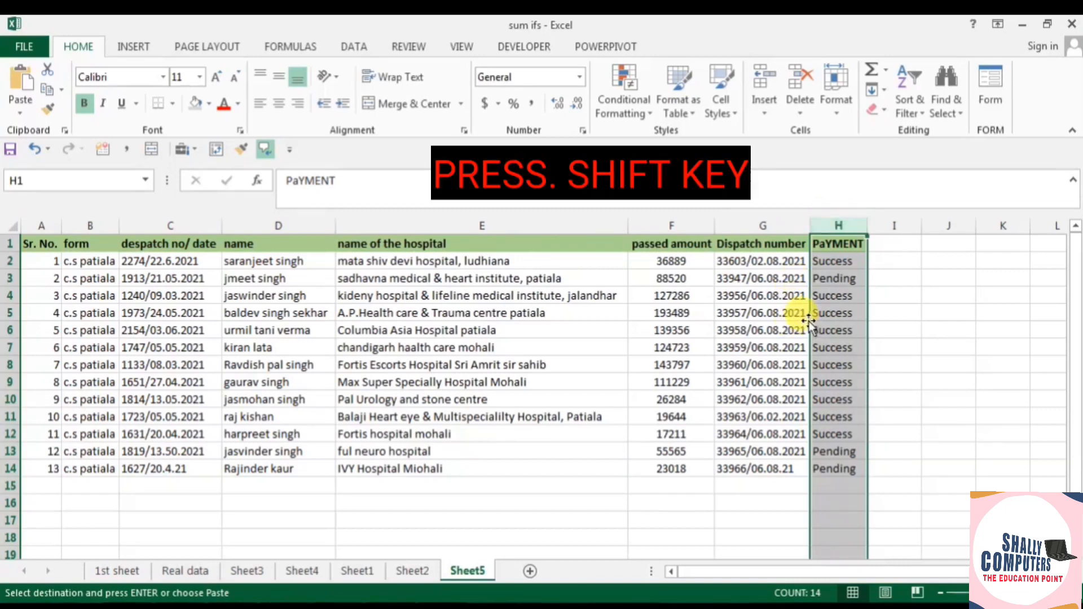
left_click_drag(810, 323, 653, 323)
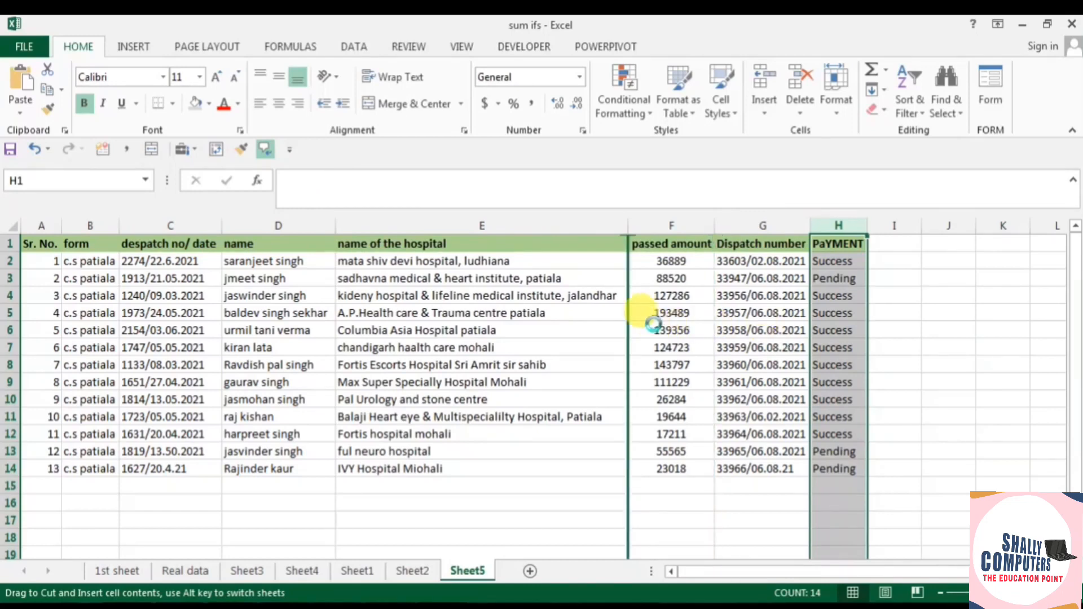
left_click(541, 360)
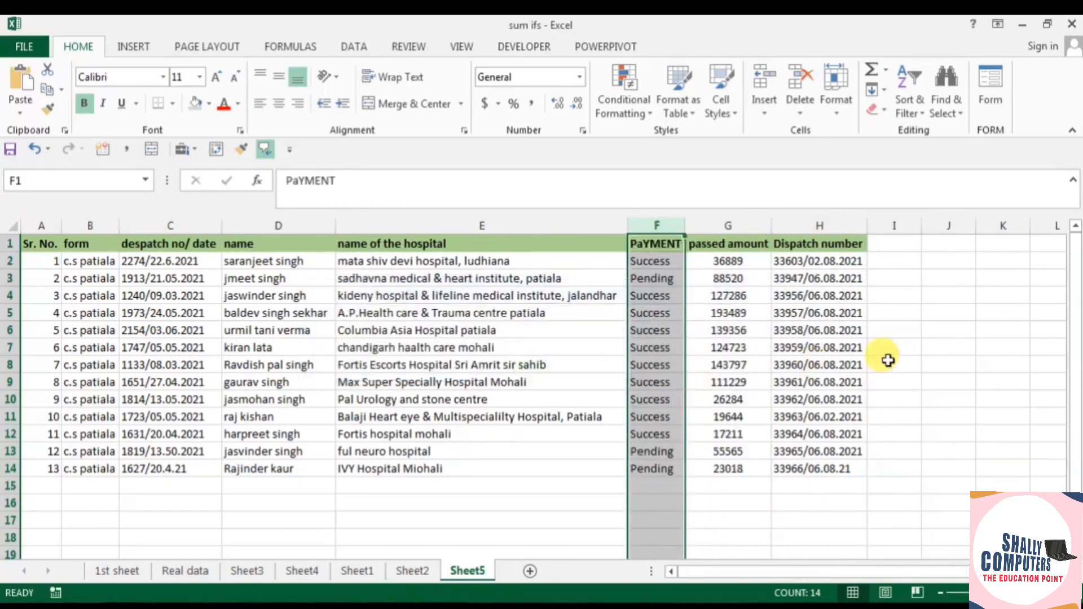
left_click(658, 364)
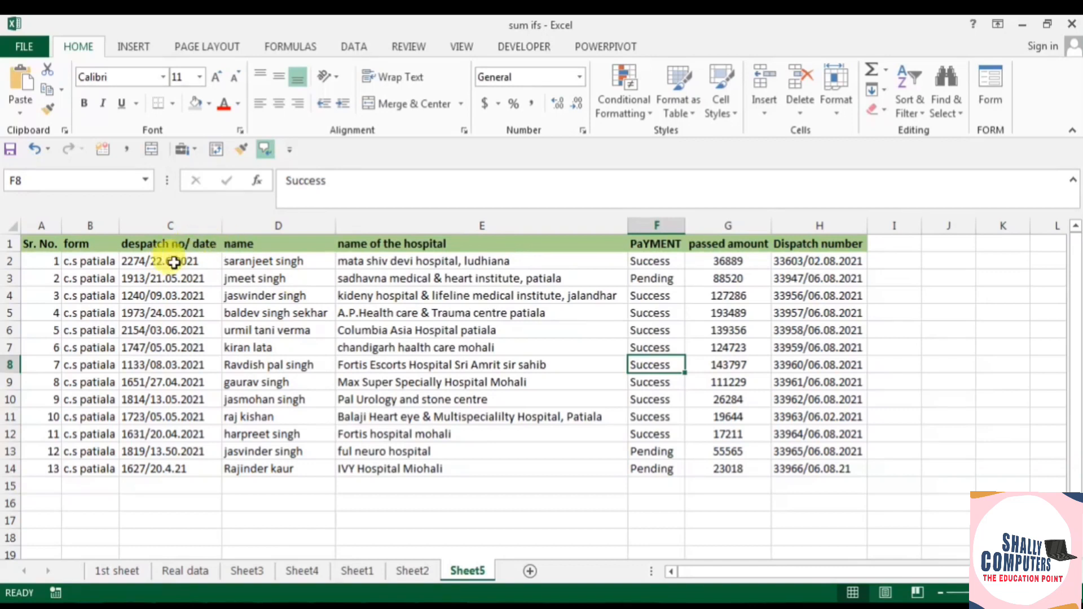
- Try to move the despatch no/ date cells C1:C14 into the hospital name column, and undo the move
left_click_drag(169, 244, 145, 469)
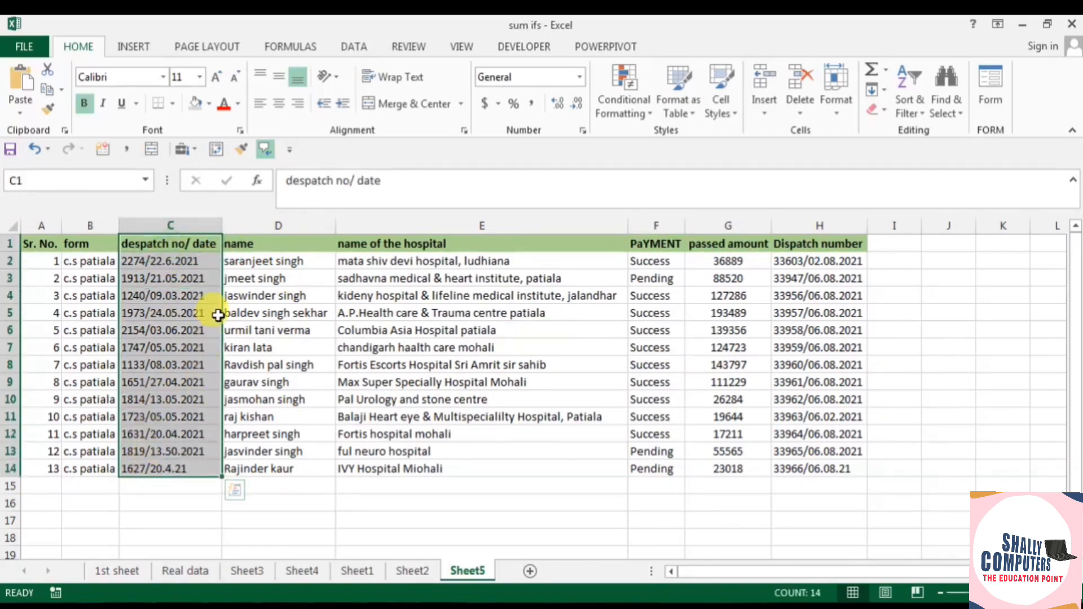
left_click_drag(219, 314, 540, 359)
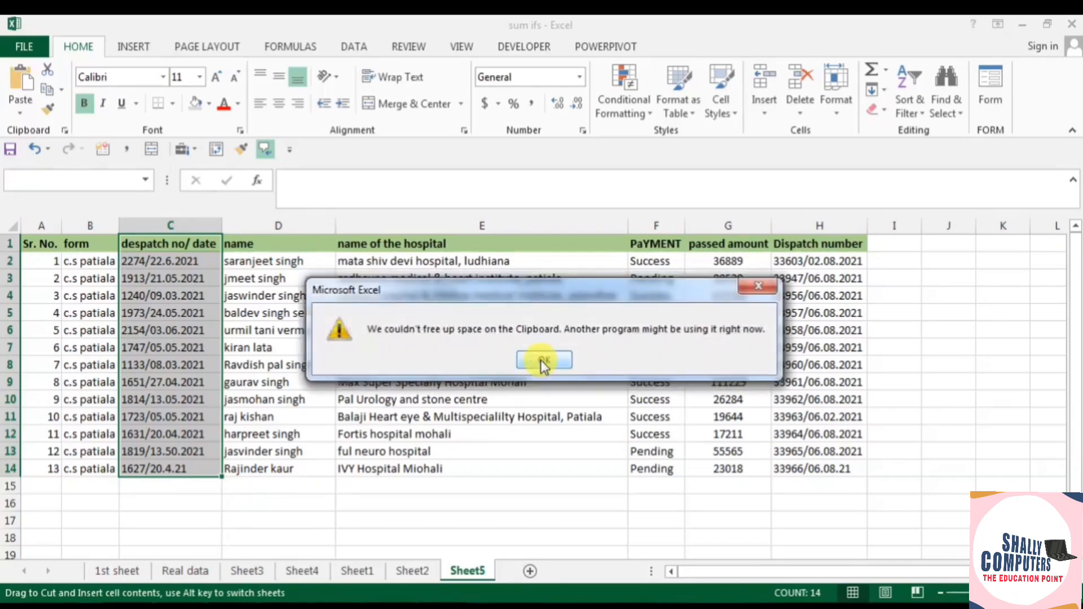
left_click(543, 360)
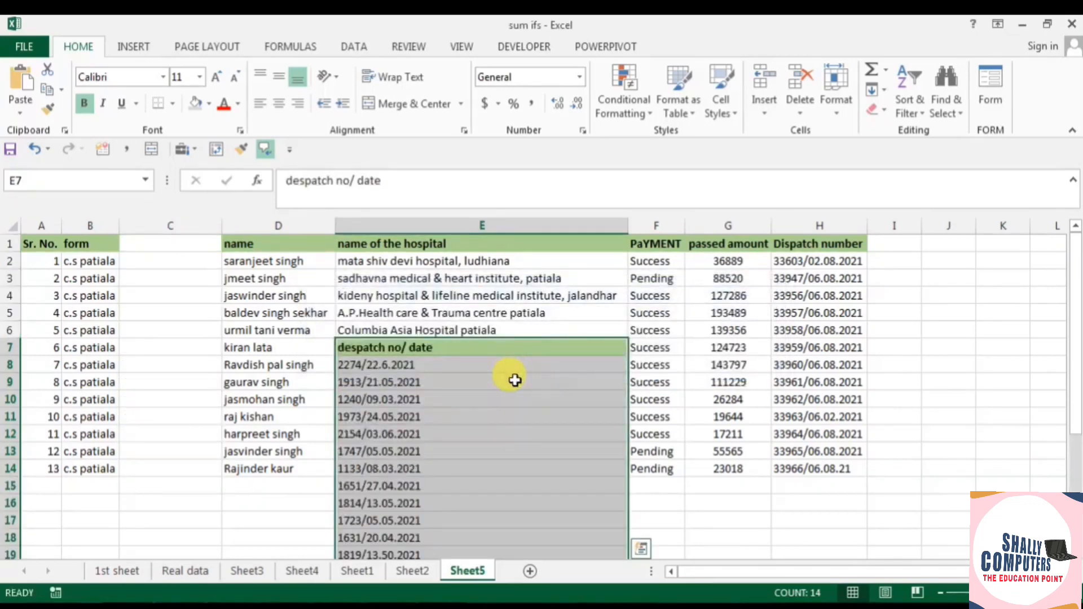
key("ctrl+z")
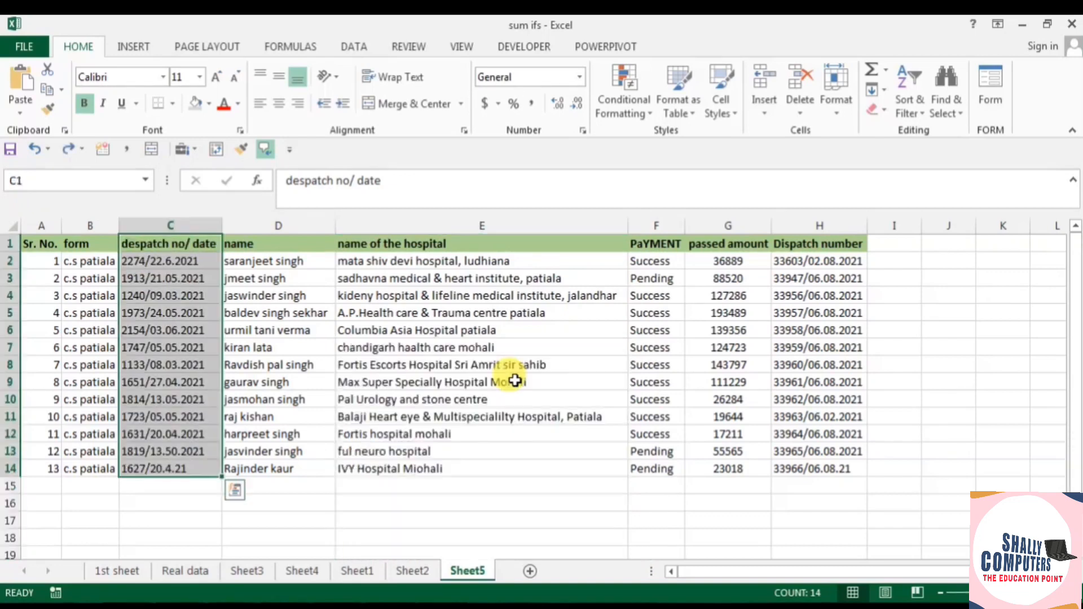
- Move the entire despatch no/ date column so that it sits between the name and hospital name columns
left_click(191, 227)
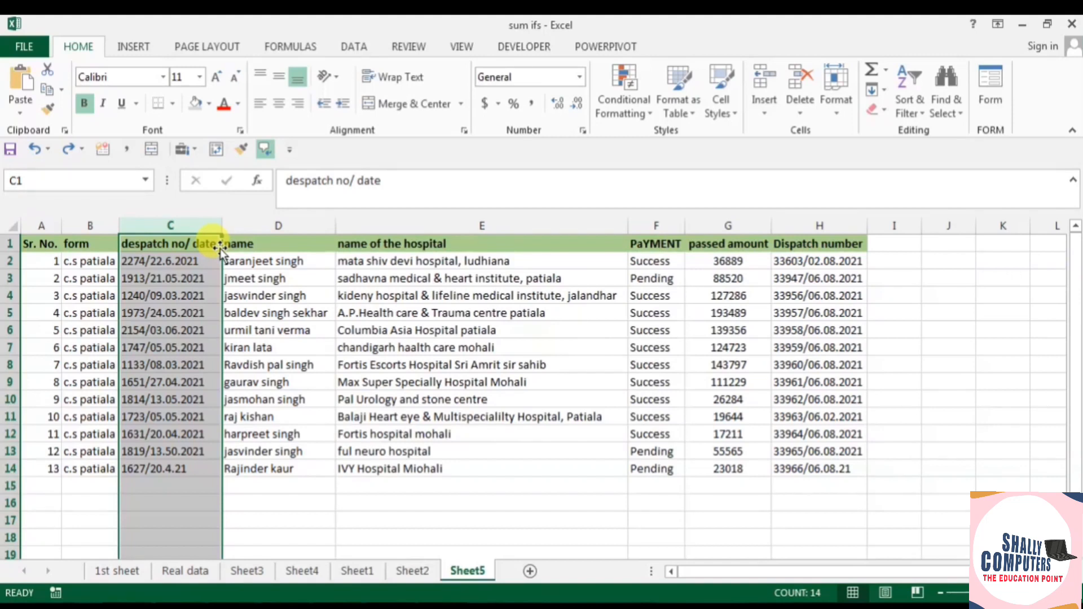
left_click_drag(220, 249, 324, 244)
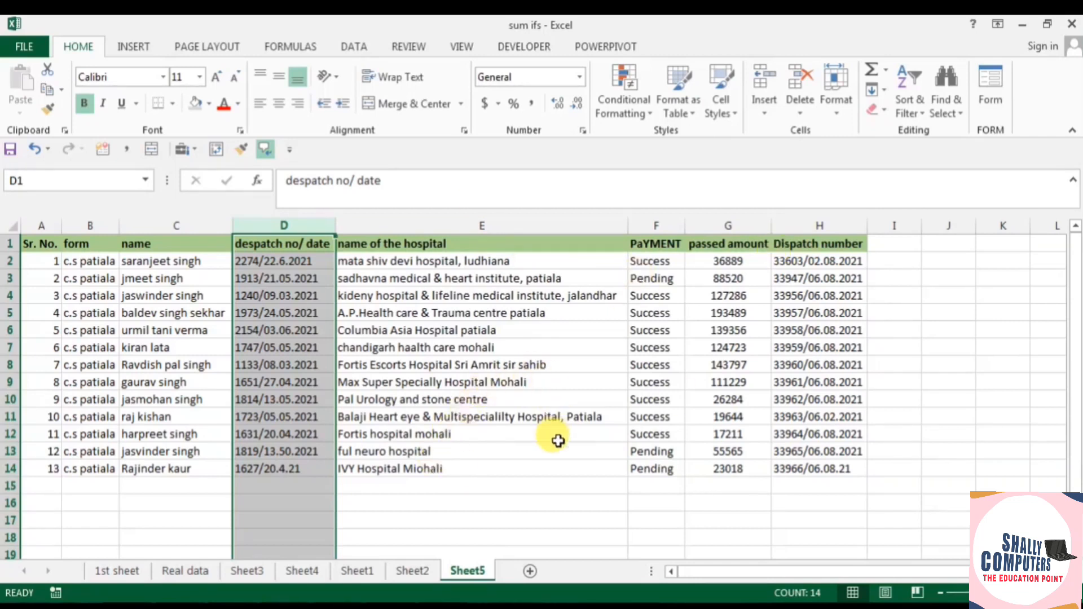
- Narrow the hospital name column E, and undo the width change
left_click(635, 246)
left_click_drag(628, 221, 357, 226)
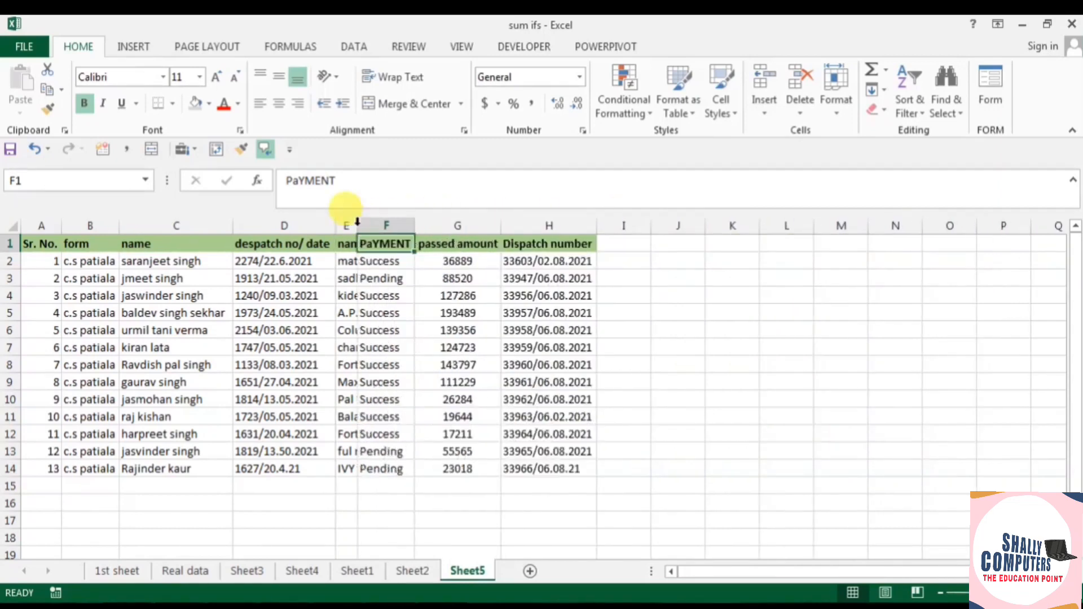
key("ctrl+z")
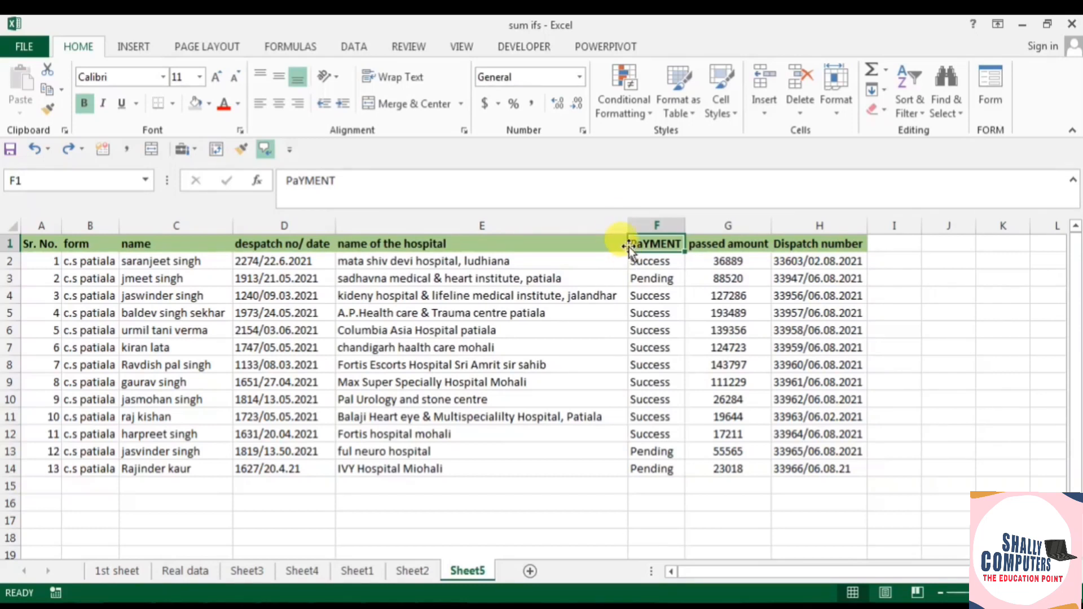
- Try to move the PaYMENT cells F1:F15 into the hospital name column, undoing each attempt
left_click_drag(652, 243, 649, 486)
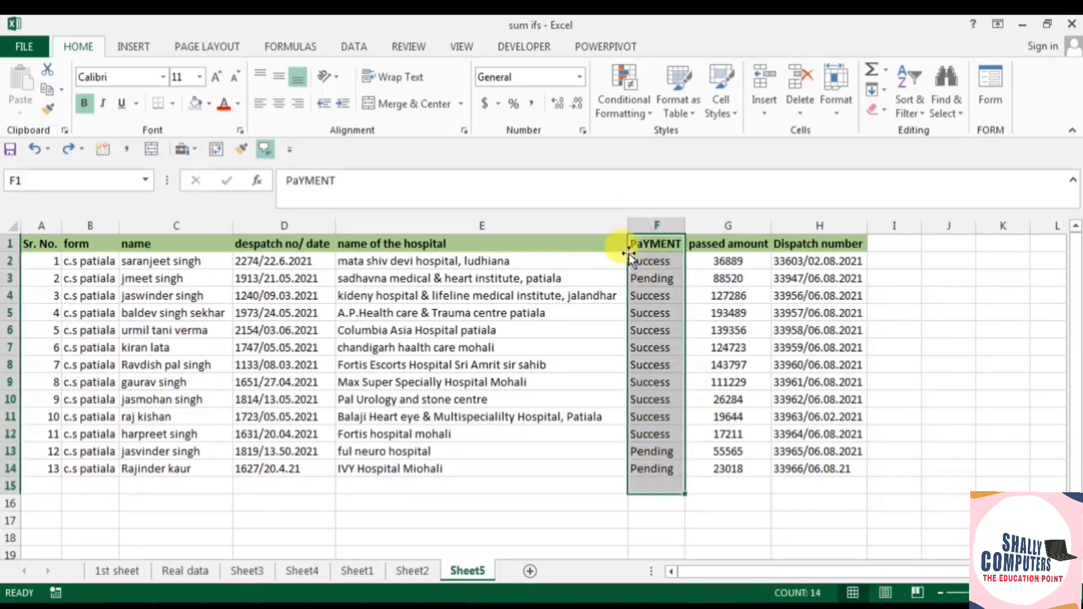
left_click_drag(628, 254, 408, 261)
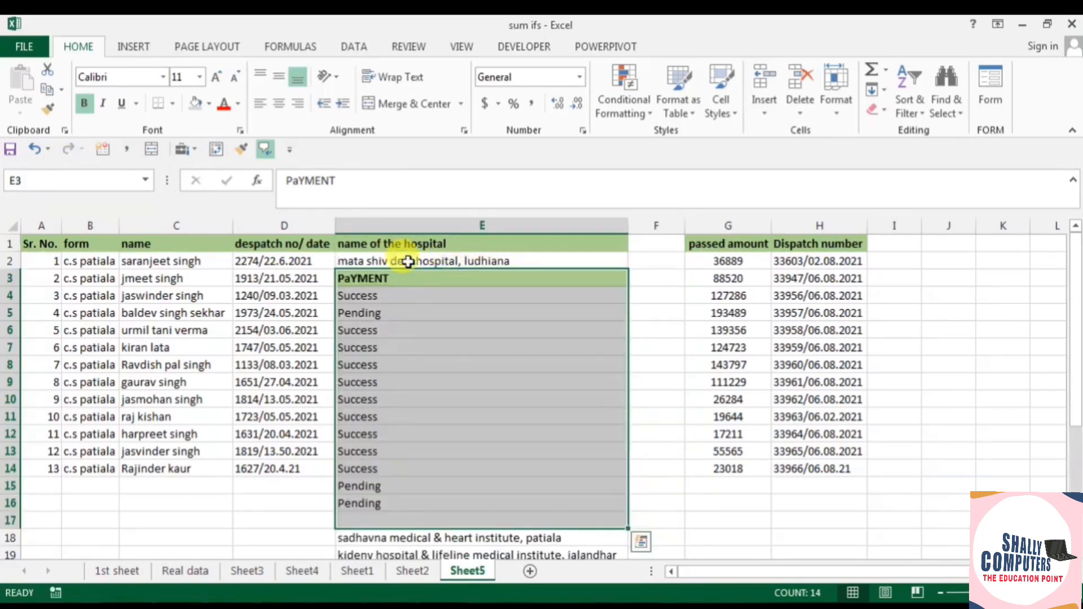
key("ctrl+z")
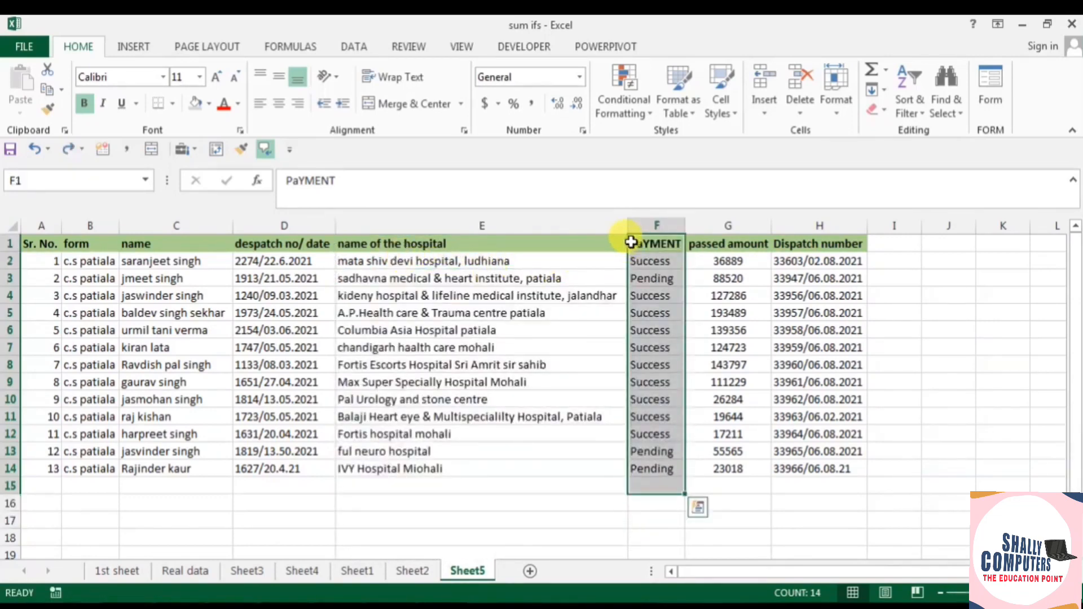
left_click_drag(628, 243, 455, 241)
key("ctrl+z")
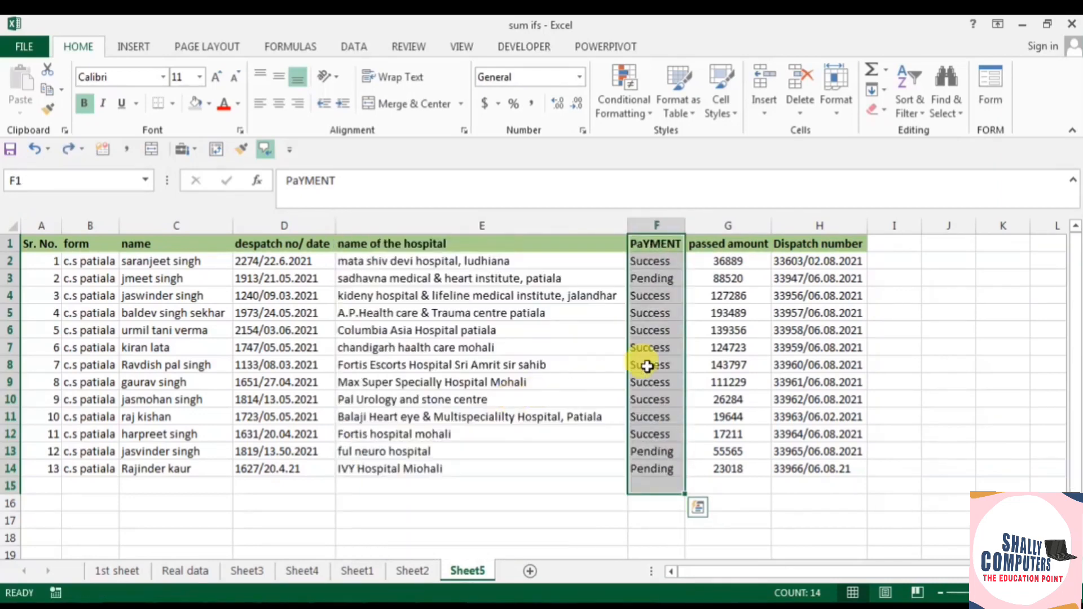
left_click_drag(618, 273, 372, 257)
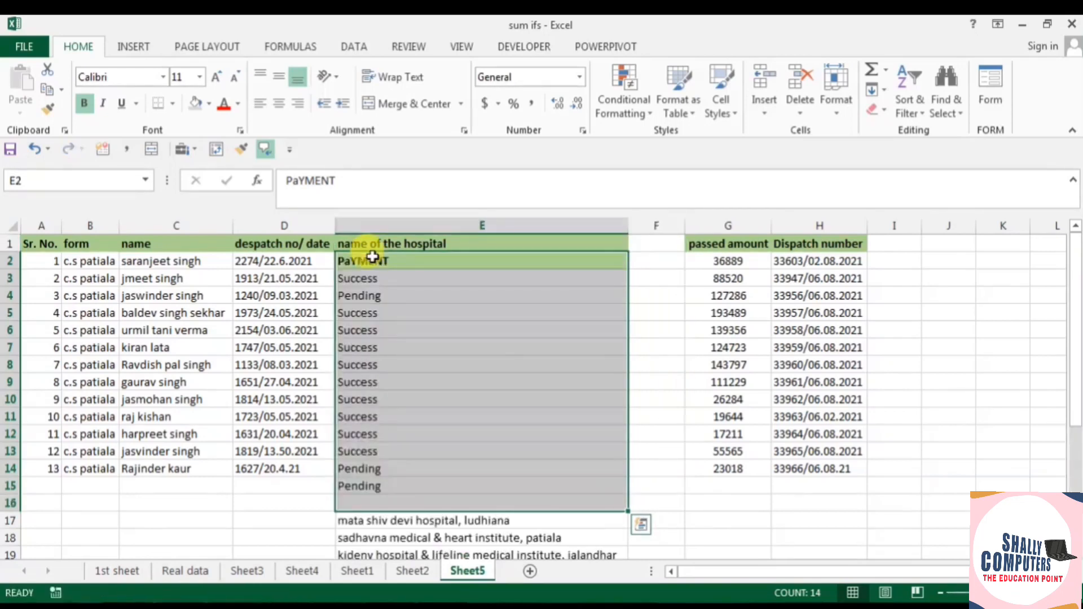
key("ctrl+z")
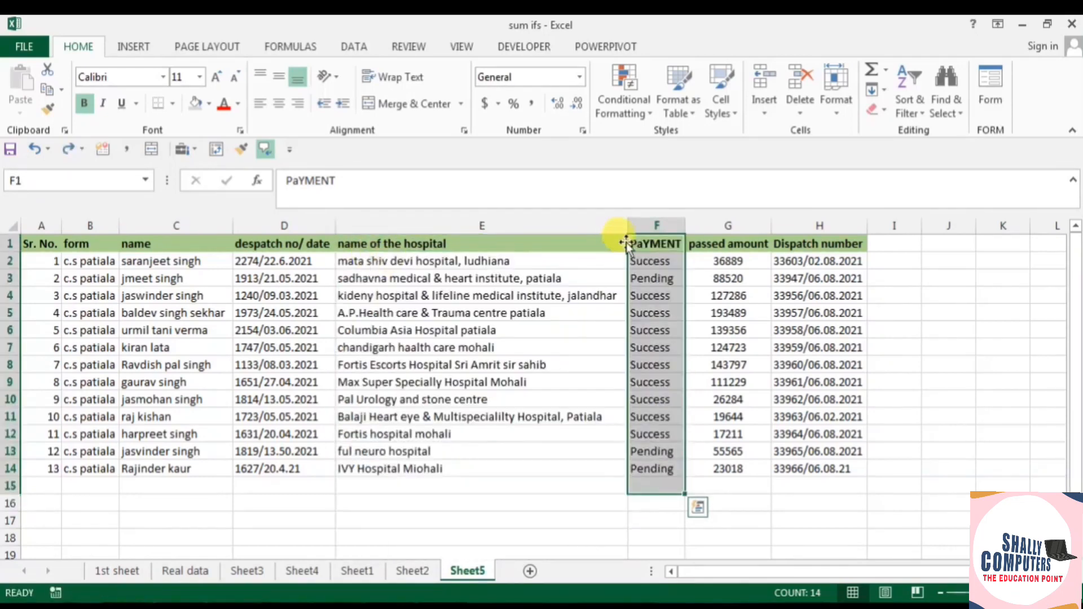
- Move the entire PaYMENT column so that it sits directly before the hospital name column
left_click(639, 225)
left_click_drag(626, 244, 373, 243)
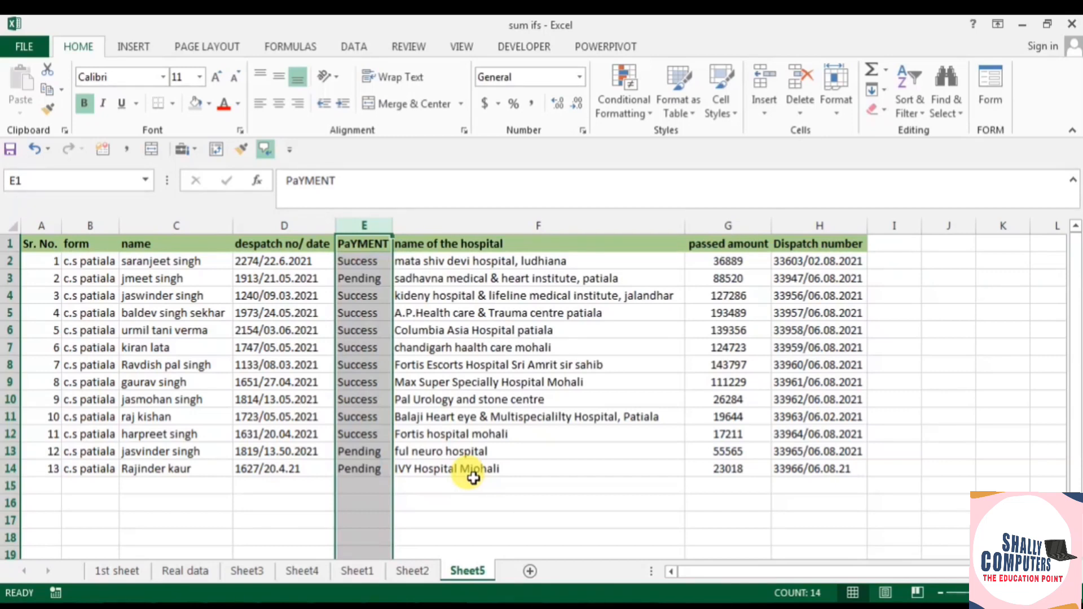
- Apply the custom number format # "rS" to the passed amount cells G2:G14
left_click_drag(727, 260, 731, 468)
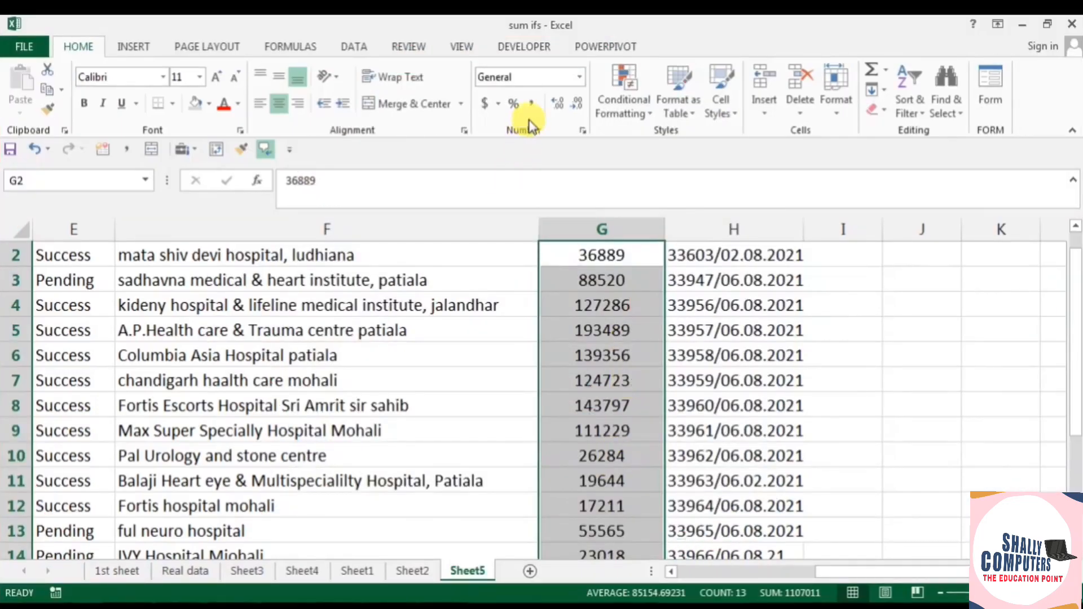
left_click(583, 132)
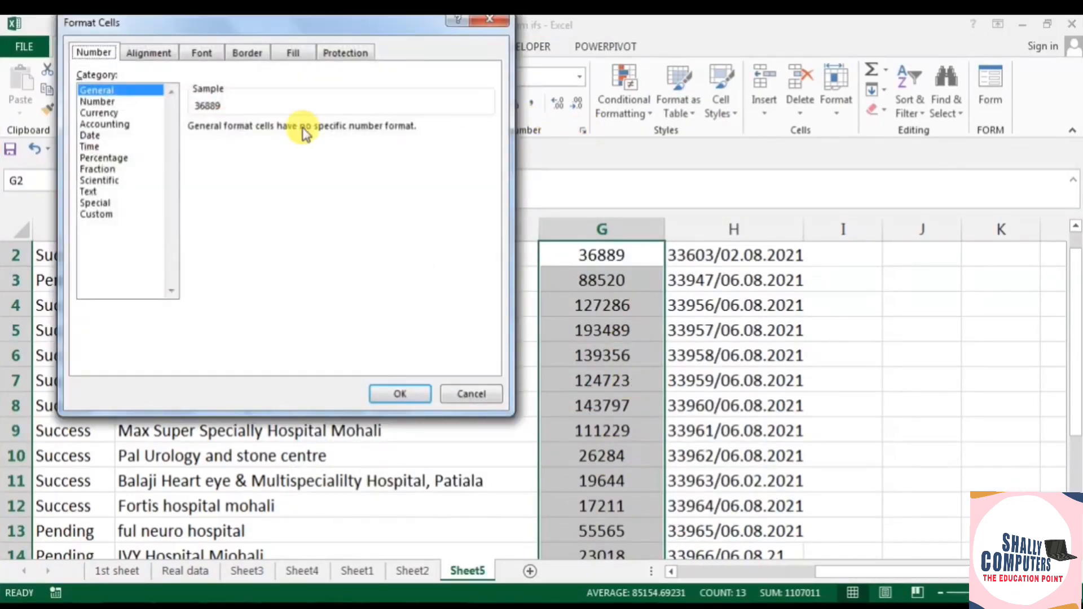
left_click(112, 215)
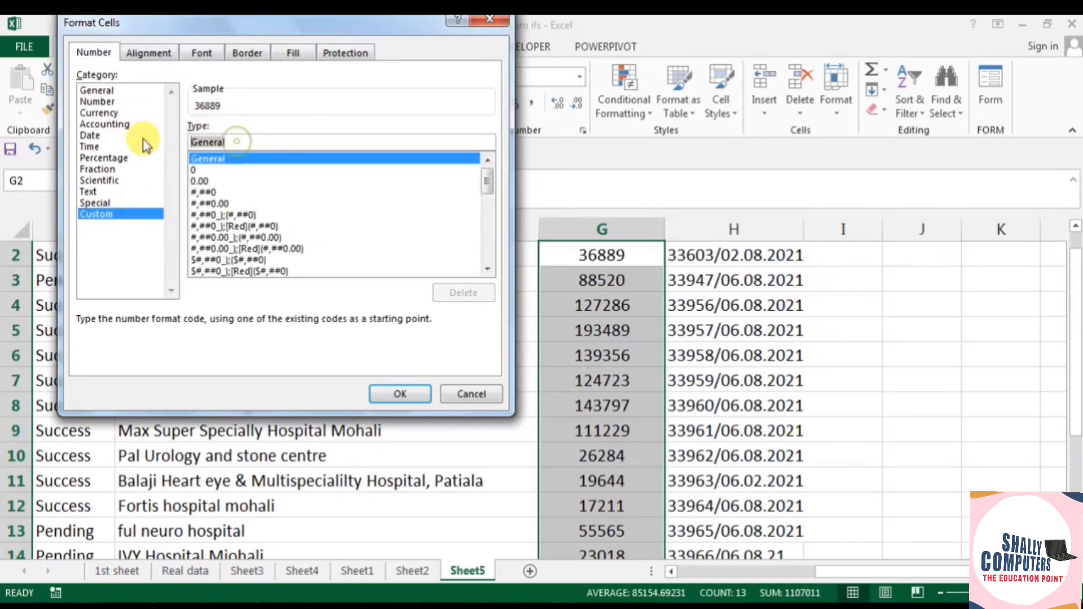
key("BackSpace")
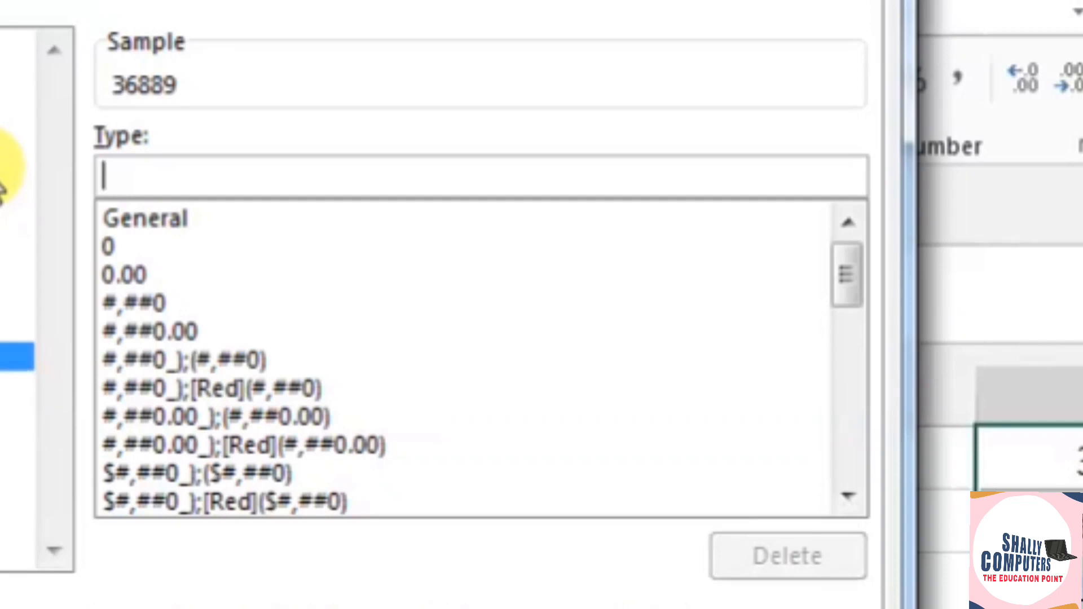
type("#")
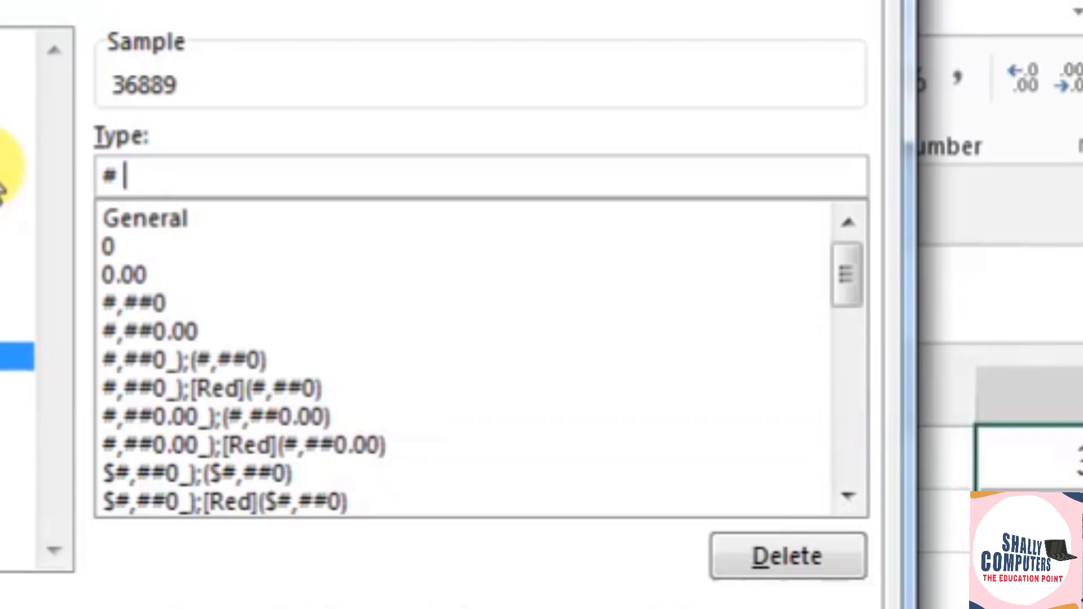
type(" \"rS")
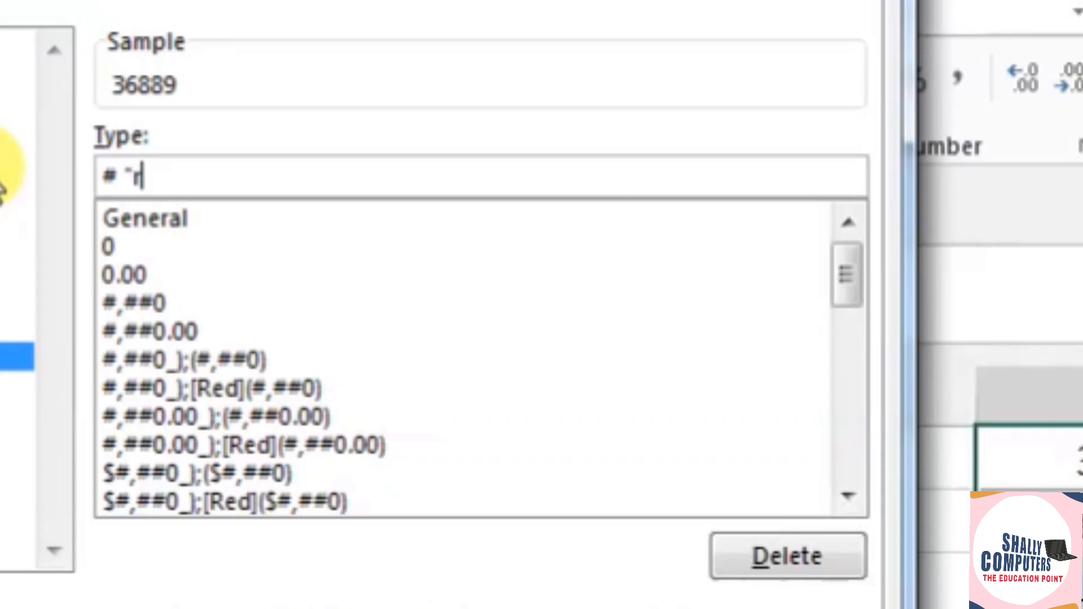
type("\"")
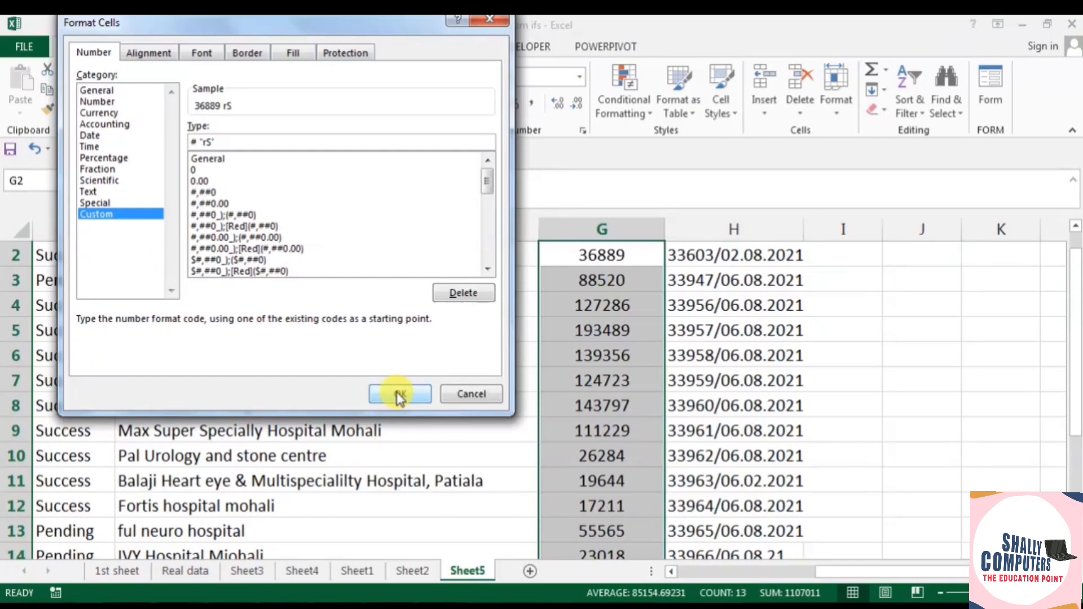
left_click(400, 394)
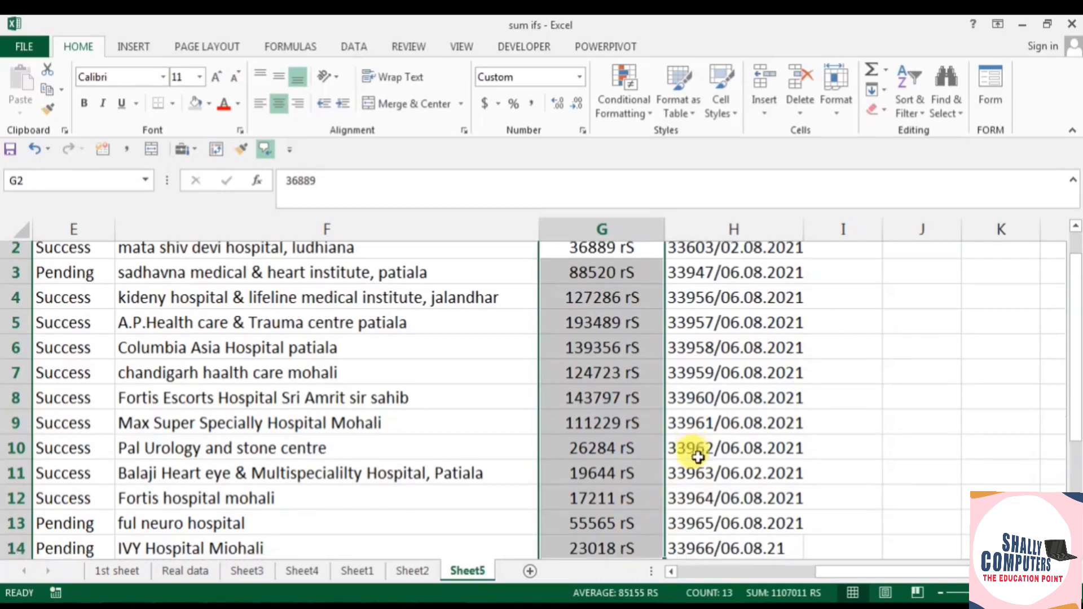
- Total the passed amounts in G15 with =SUM(G2:G14) and shade that cell light grey
scroll(638, 468, "down", 2)
left_click(595, 430)
left_click(595, 430)
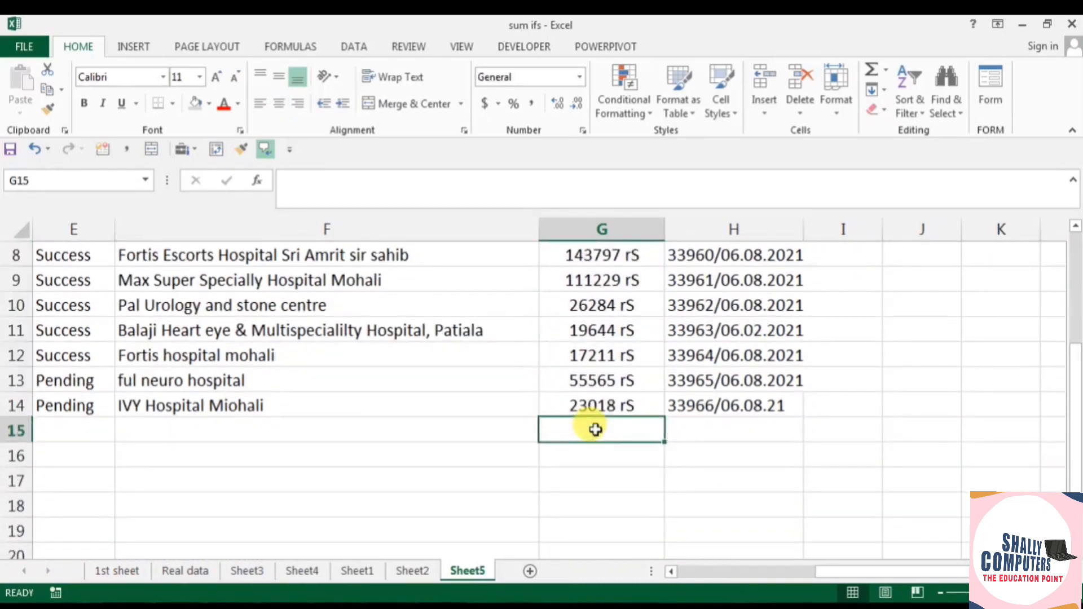
type("=SUM(")
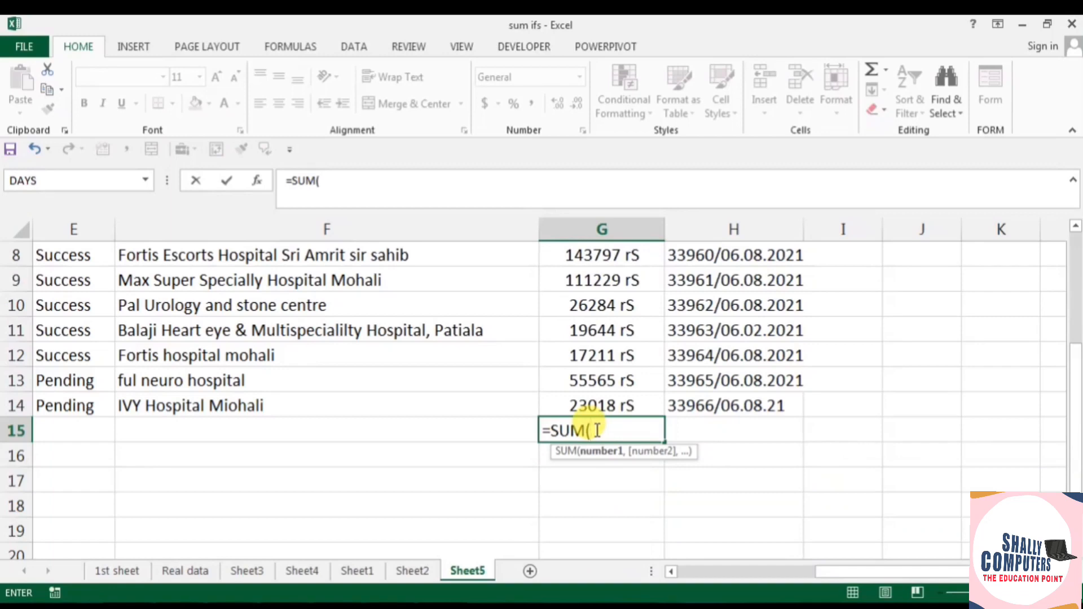
left_click_drag(603, 406, 600, 281)
scroll(621, 343, "down", 5)
scroll(621, 343, "up", 1)
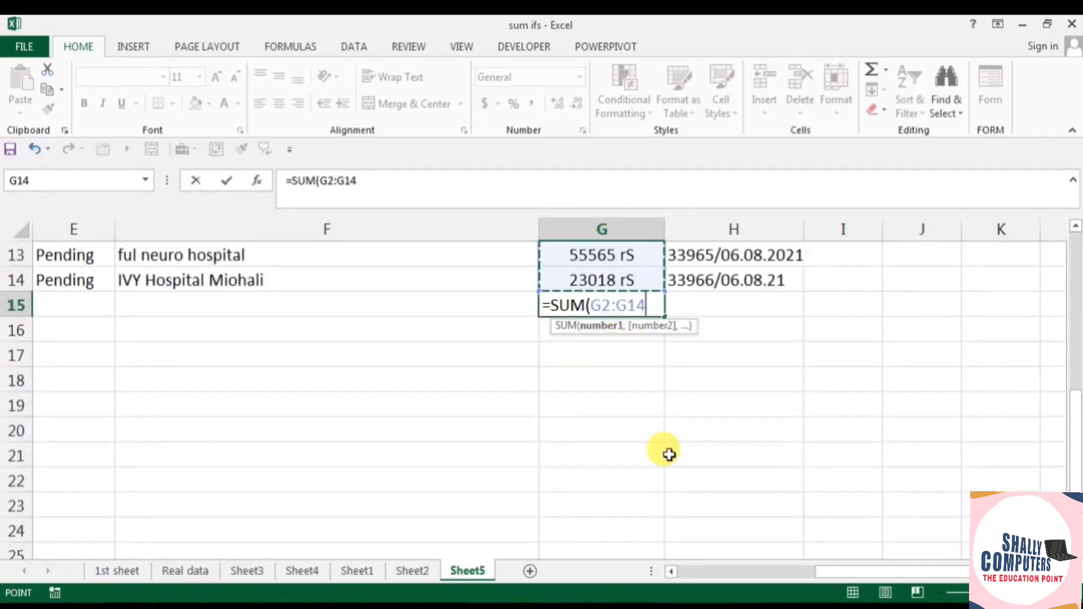
scroll(669, 454, "up", 1)
type(")")
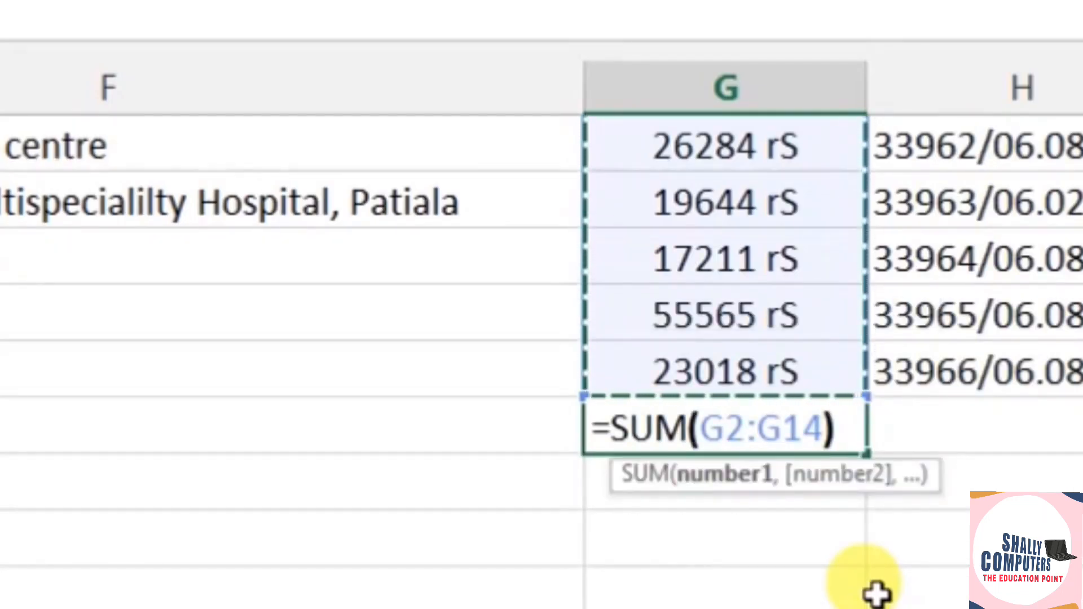
key("Return")
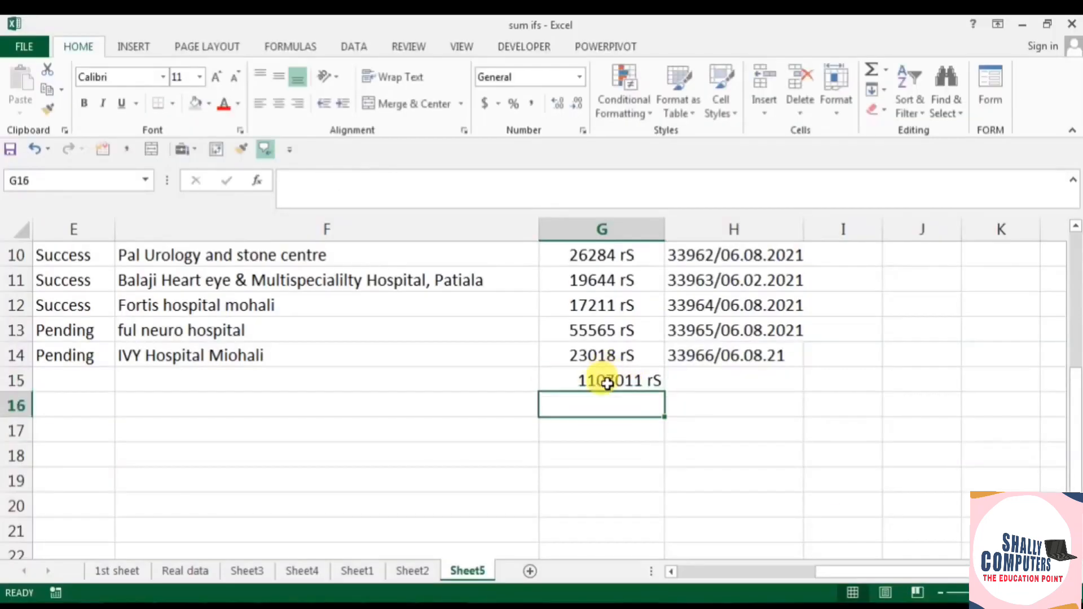
left_click(607, 383)
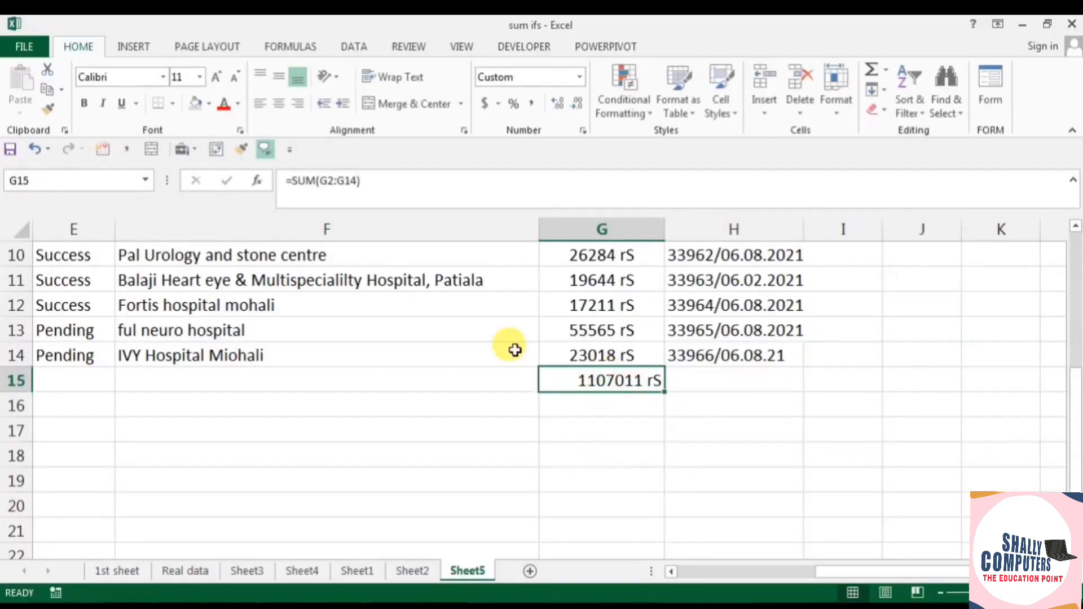
left_click(196, 103)
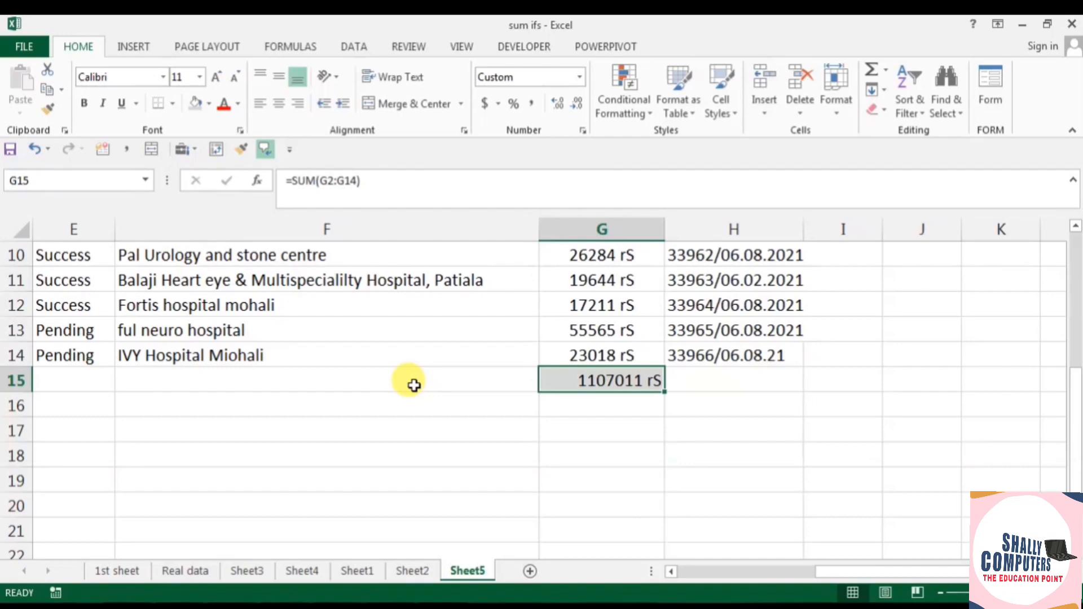
- Add a new worksheet after 1st sheet and enter the headers Rate, Qty and CPU in A1:C1
scroll(414, 386, "up", 3)
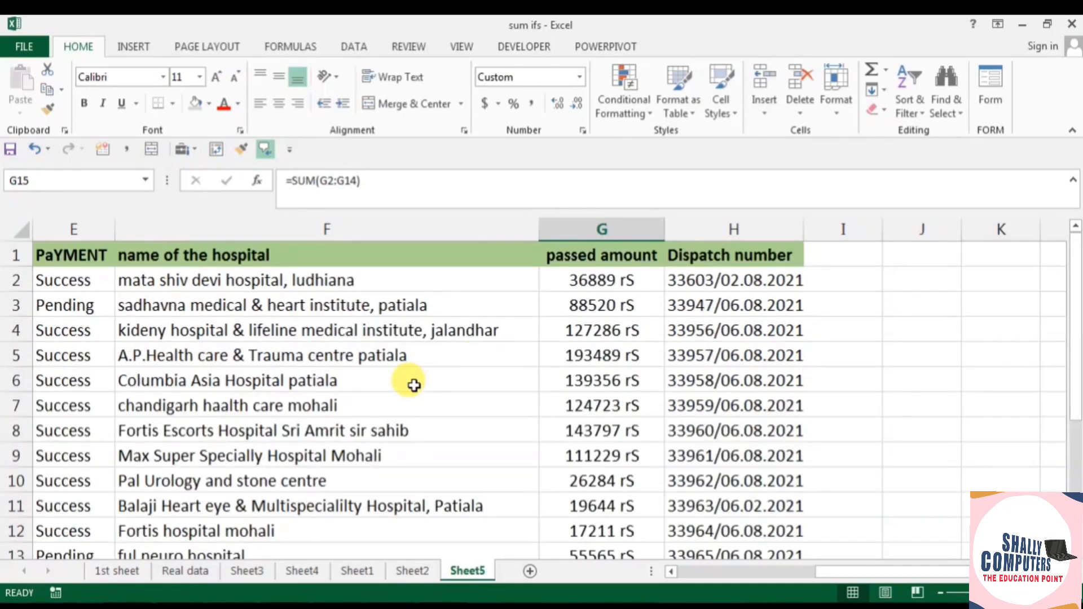
left_click(177, 574)
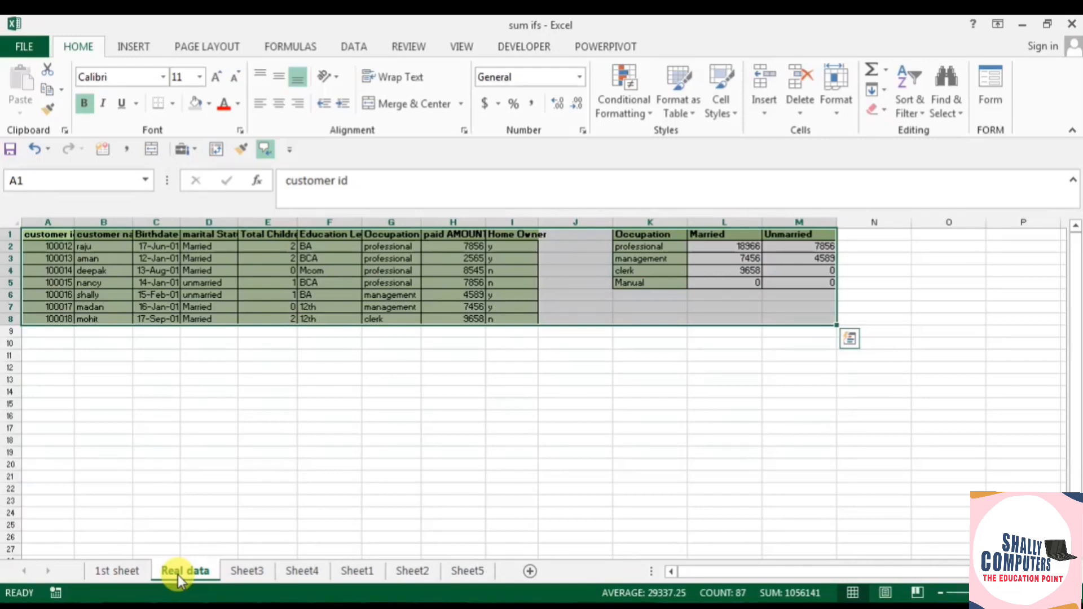
left_click(127, 571)
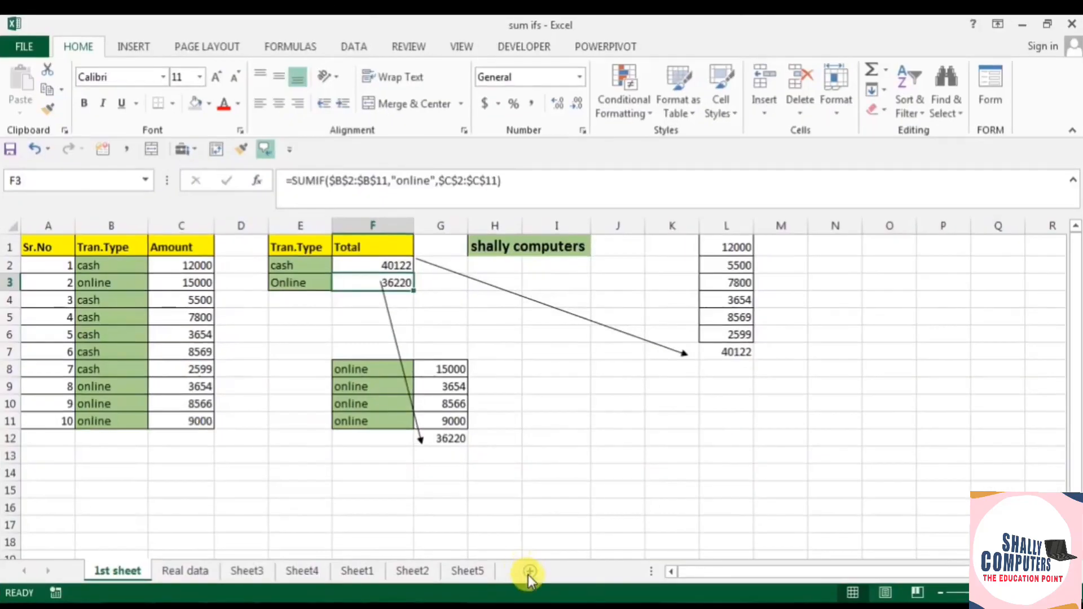
left_click(529, 572)
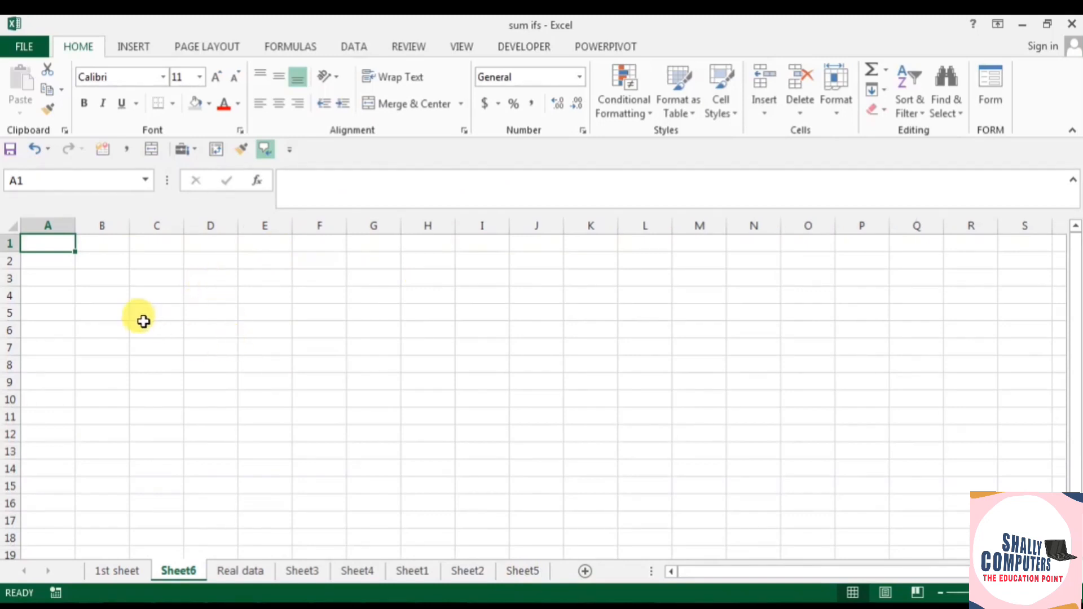
scroll(145, 319, "up", 4)
type("rATE")
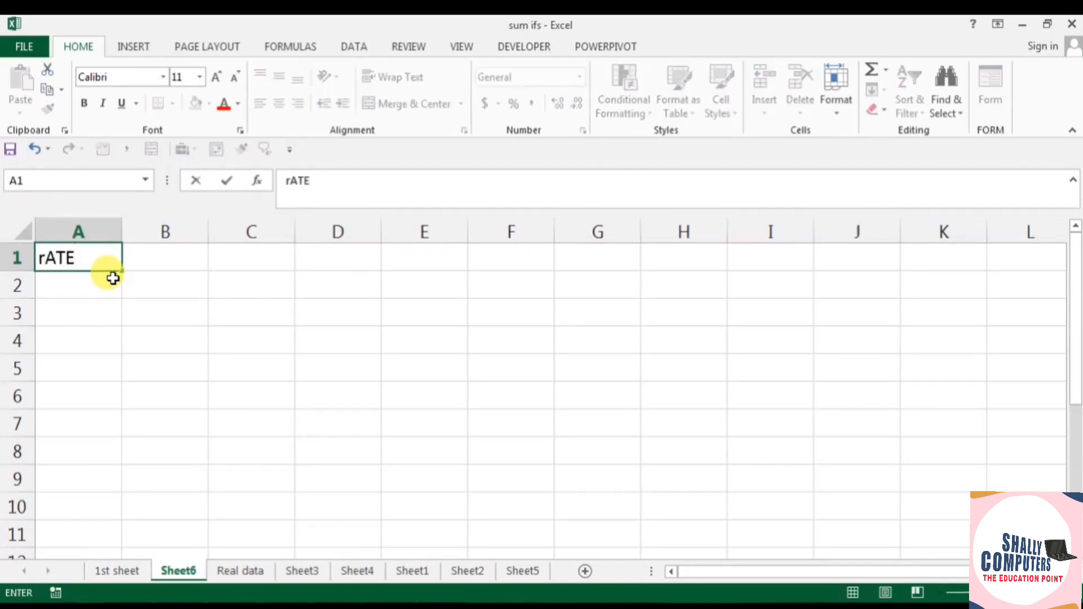
key("Tab")
type("Qty")
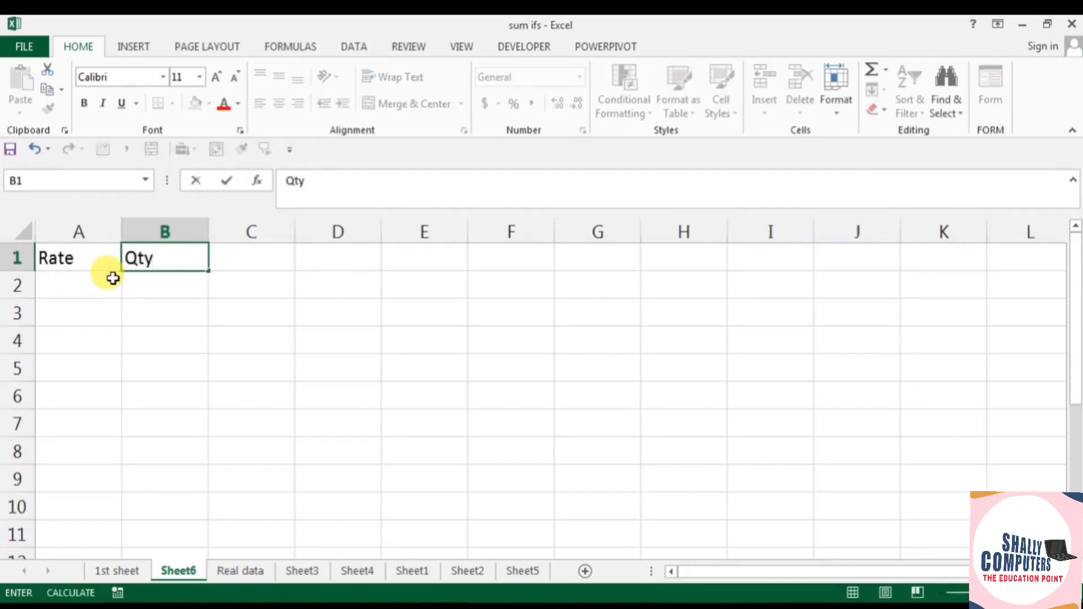
key("Tab")
type("CPU")
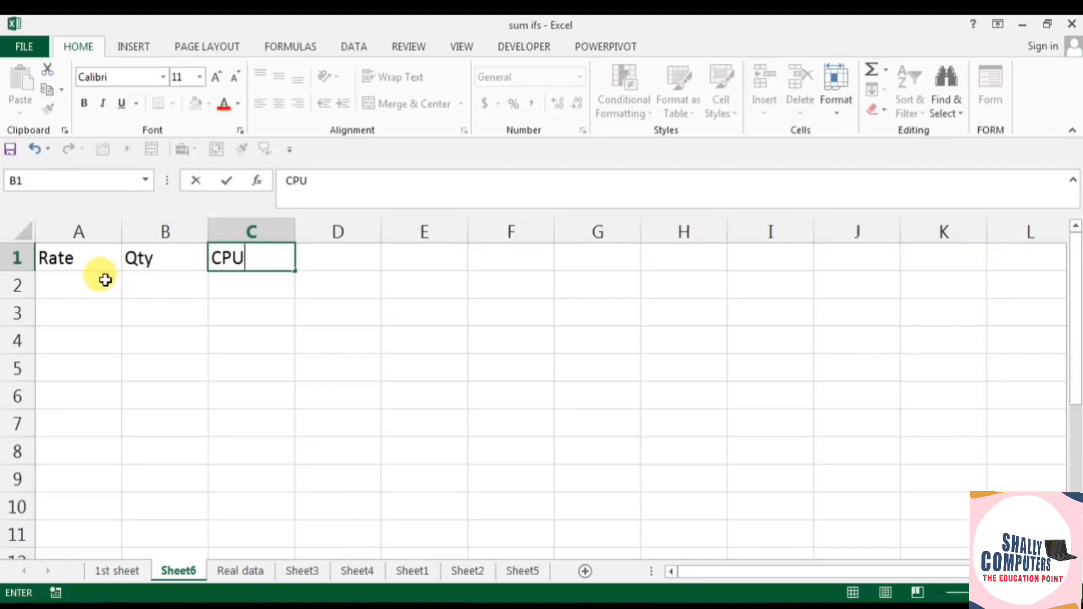
key("Return")
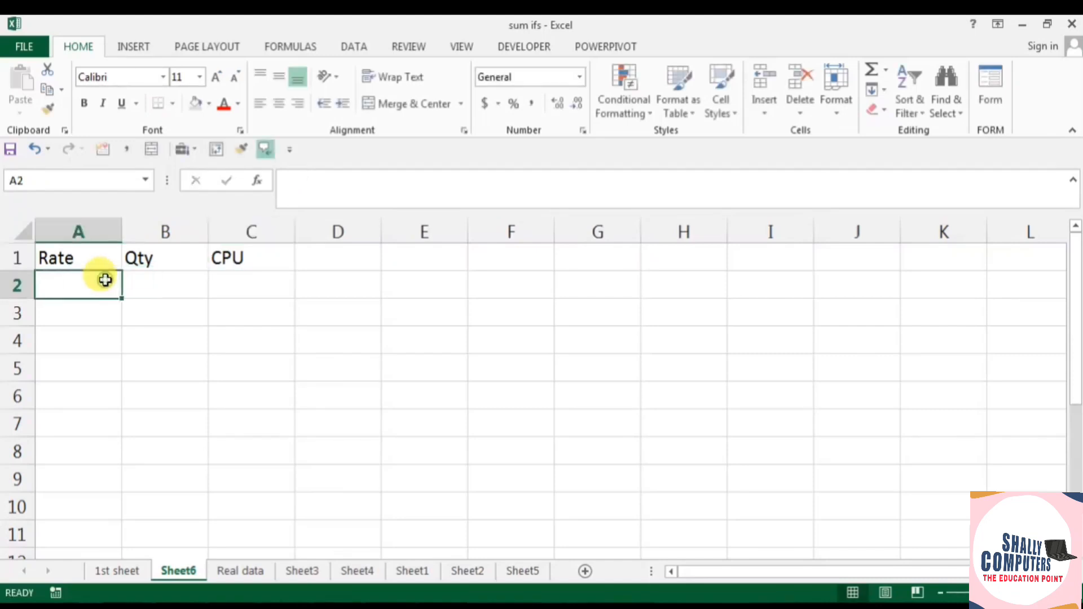
- Enter the rates 1000, 2000, 2000, 2300, 22300, 32560 and 4558 in cells A2:A8
type("1000")
key("Return")
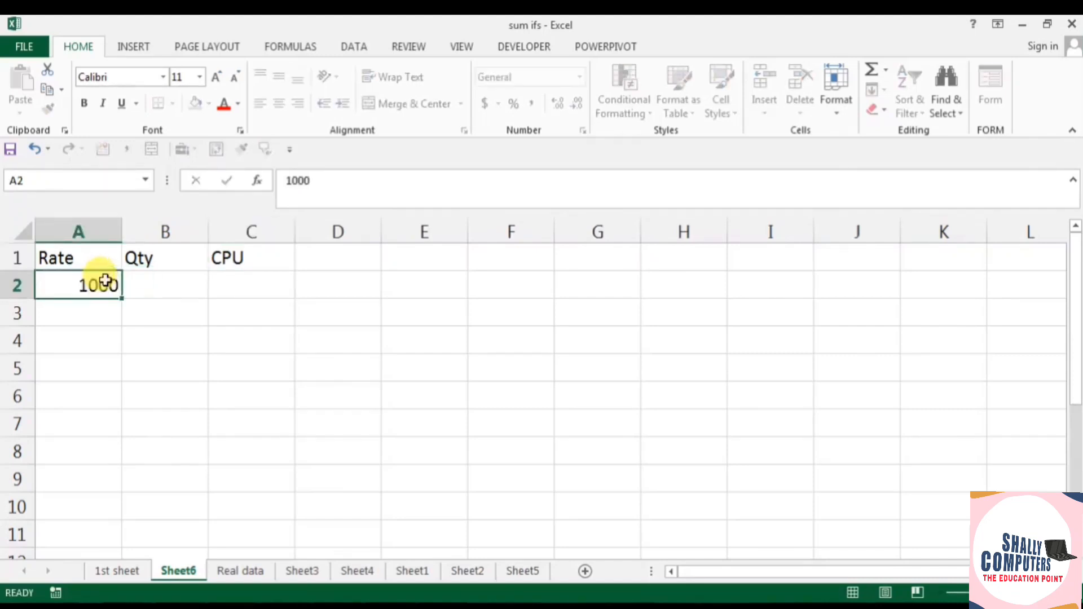
type("2000")
key("Return")
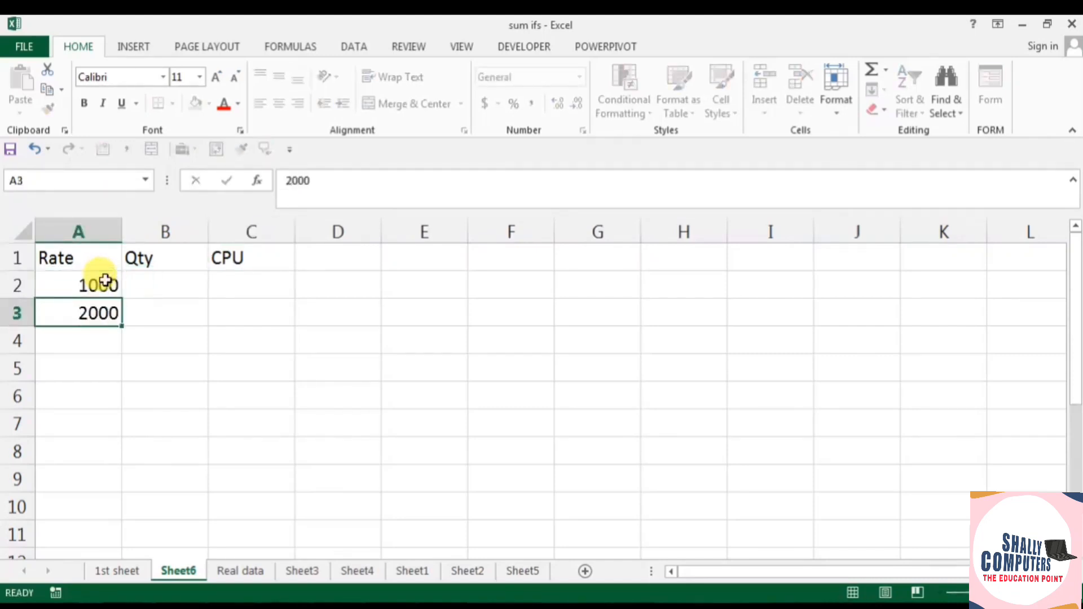
type("2000")
key("Return")
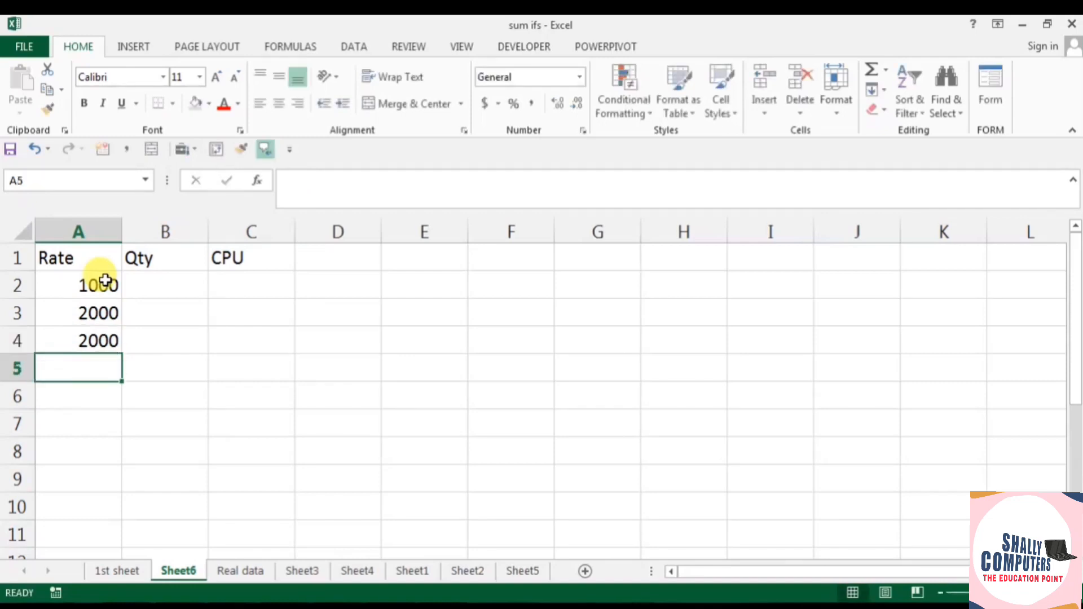
type("2300")
key("Return")
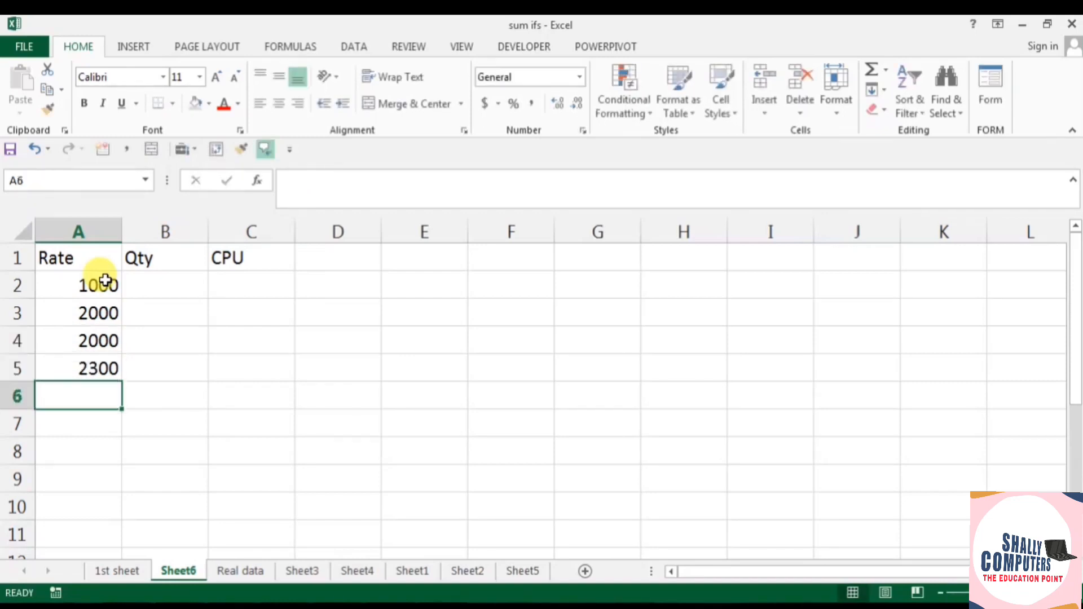
type("22")
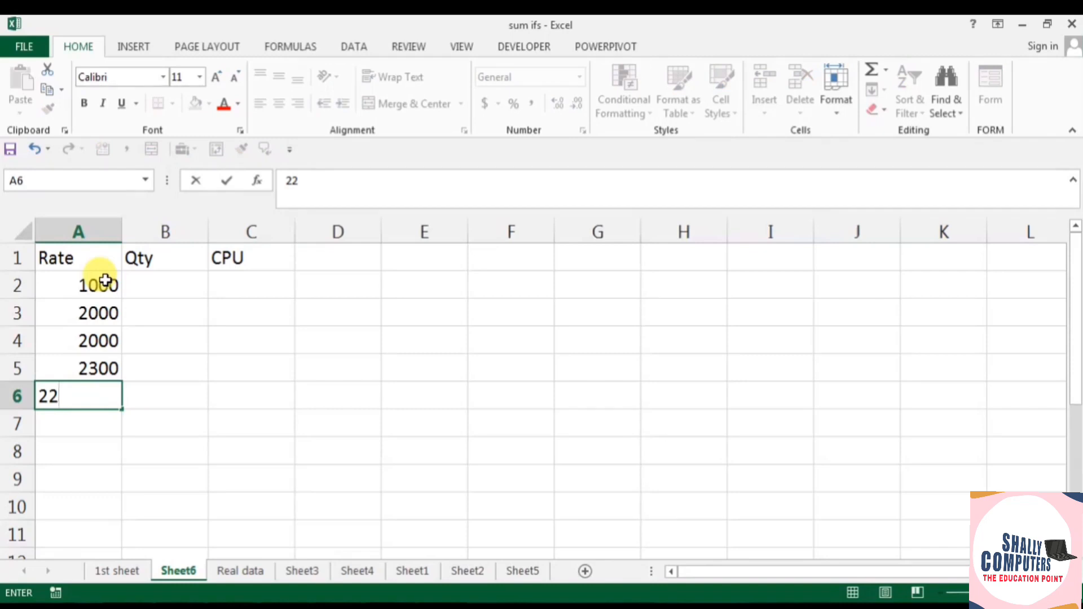
type("300")
key("Return")
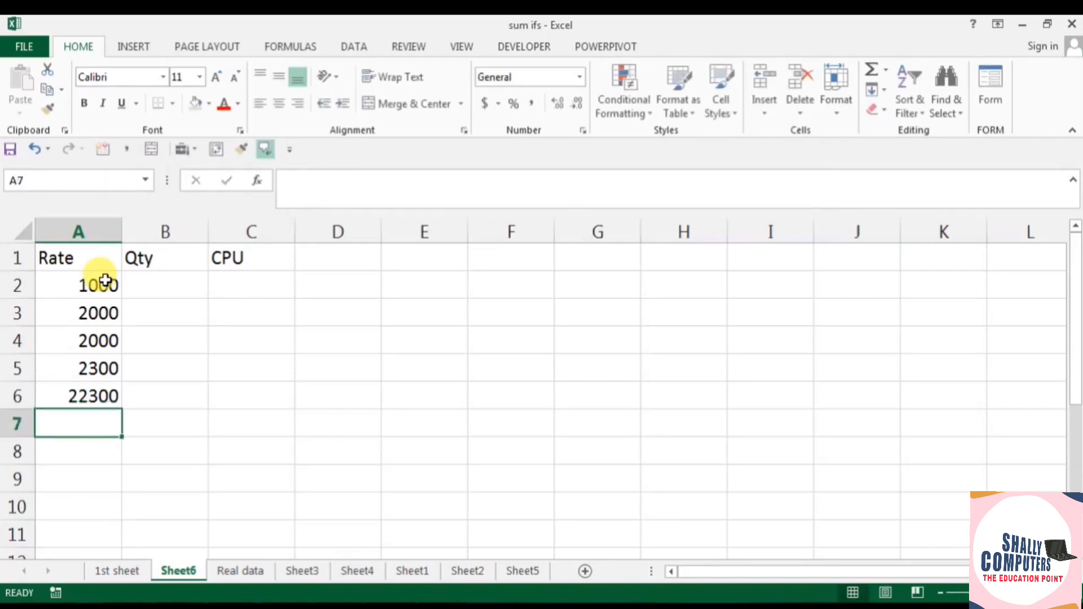
type("32560")
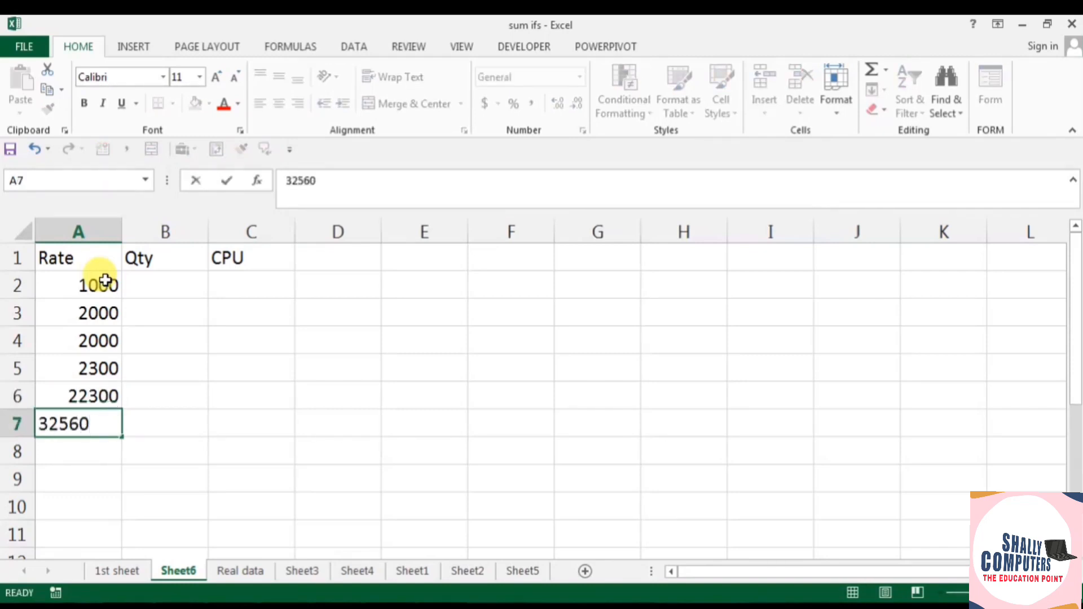
key("Return")
type("455889")
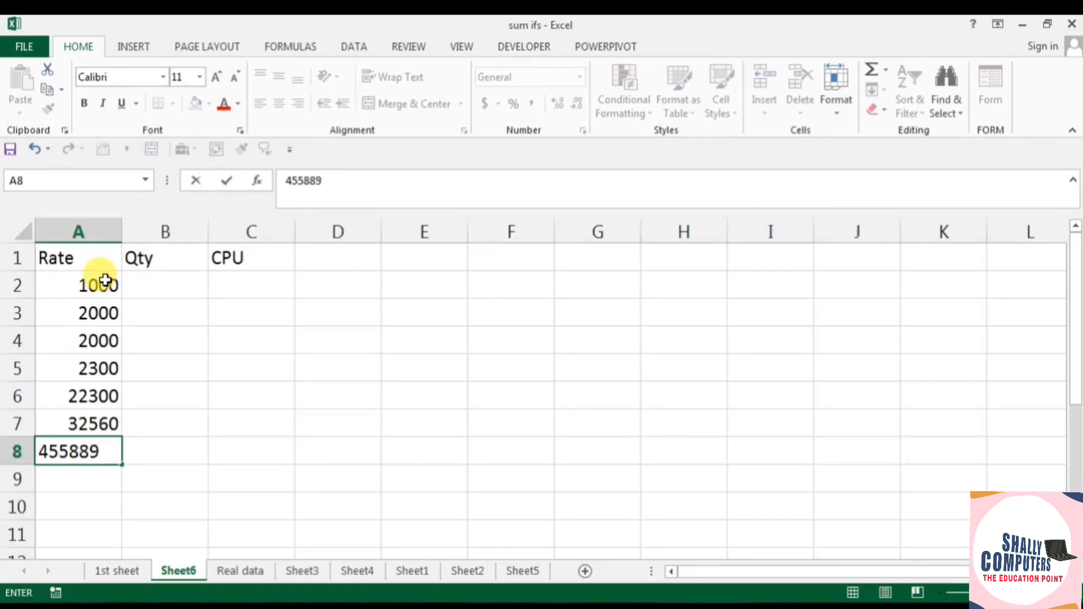
key("BackSpace")
key("BackSpace")
key("Up")
- Replace the first two rates with 2000 in A2 and 5000 in A3
key("Up")
key("Up")
key("Up")
key("Up")
key("Up")
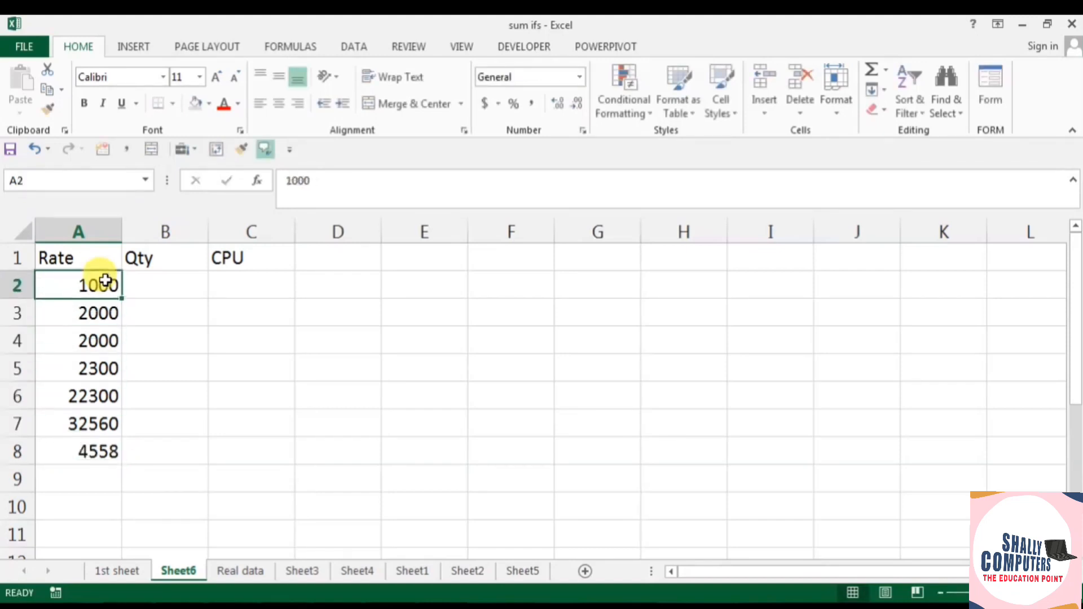
type("2000")
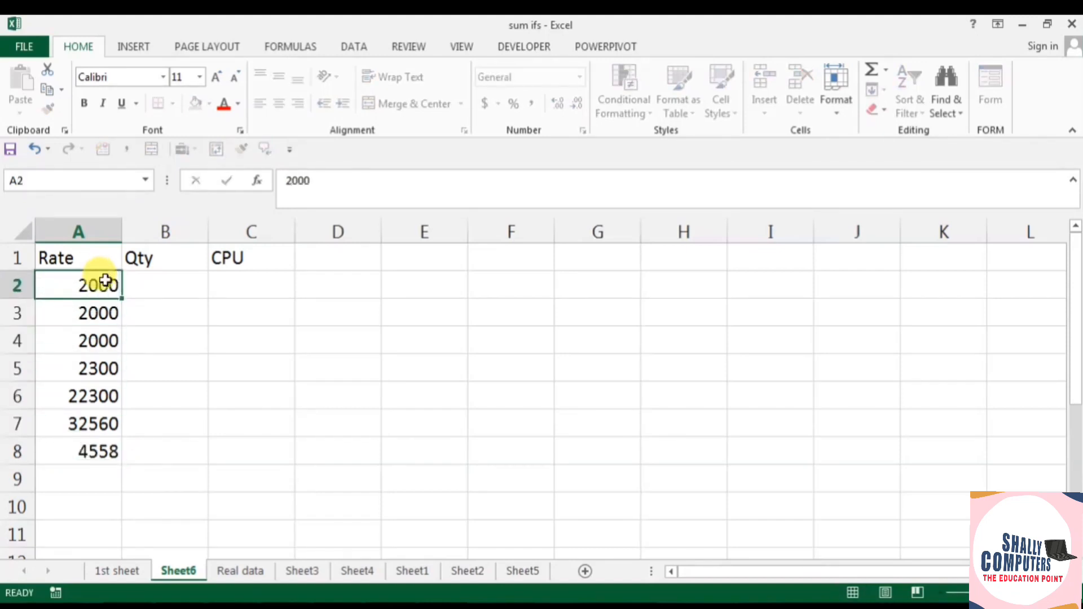
key("Return")
type("5000")
key("Return")
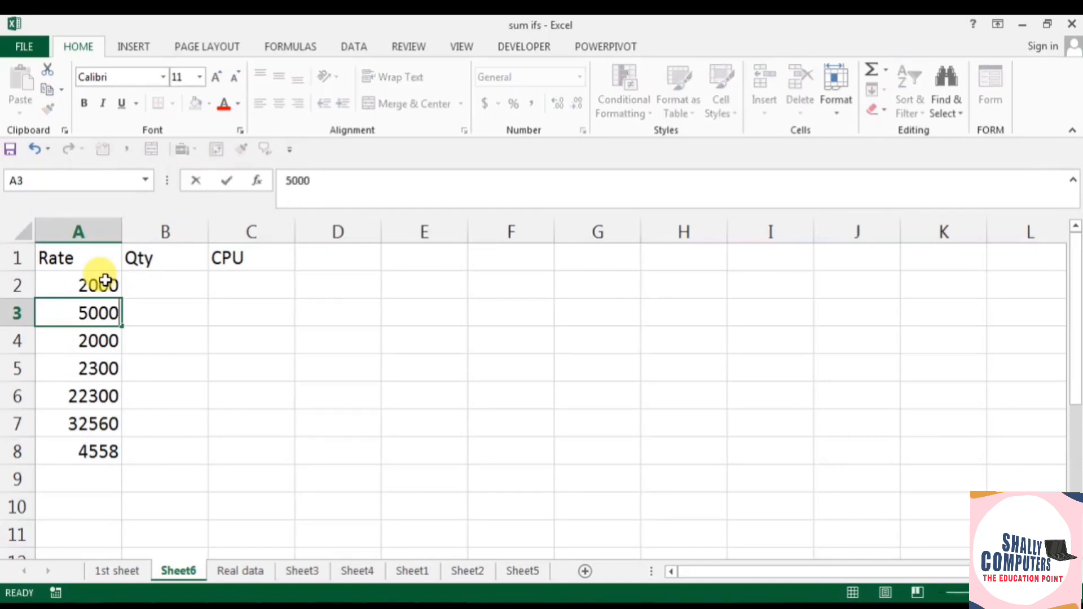
- Extend the Rate column with 256 in A9 and 325 in A10
key("Down")
key("Down")
key("Down")
key("Down")
key("Down")
type("256")
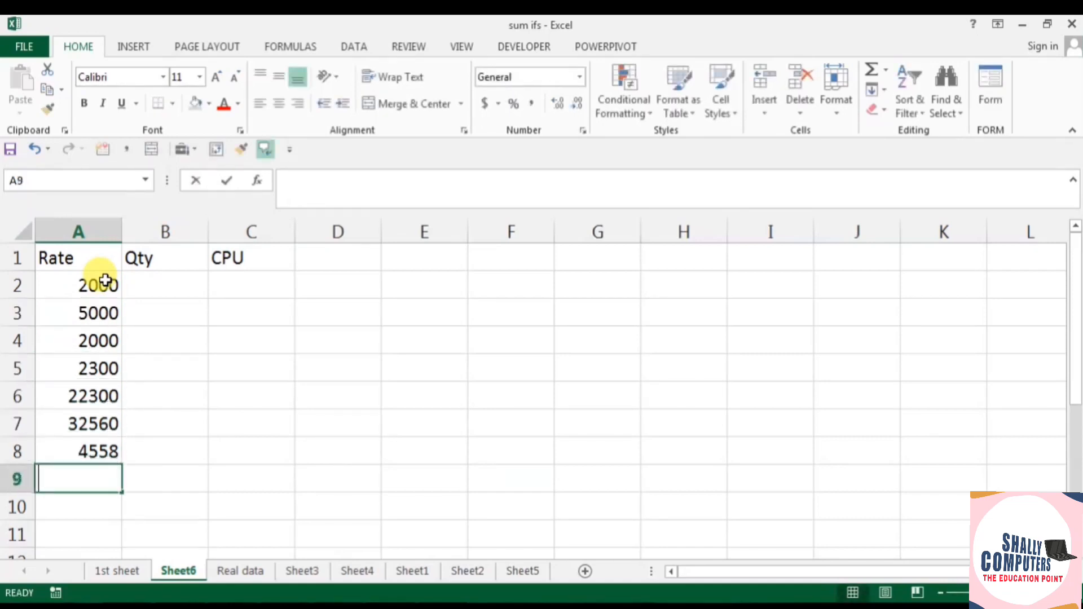
key("Return")
type("325")
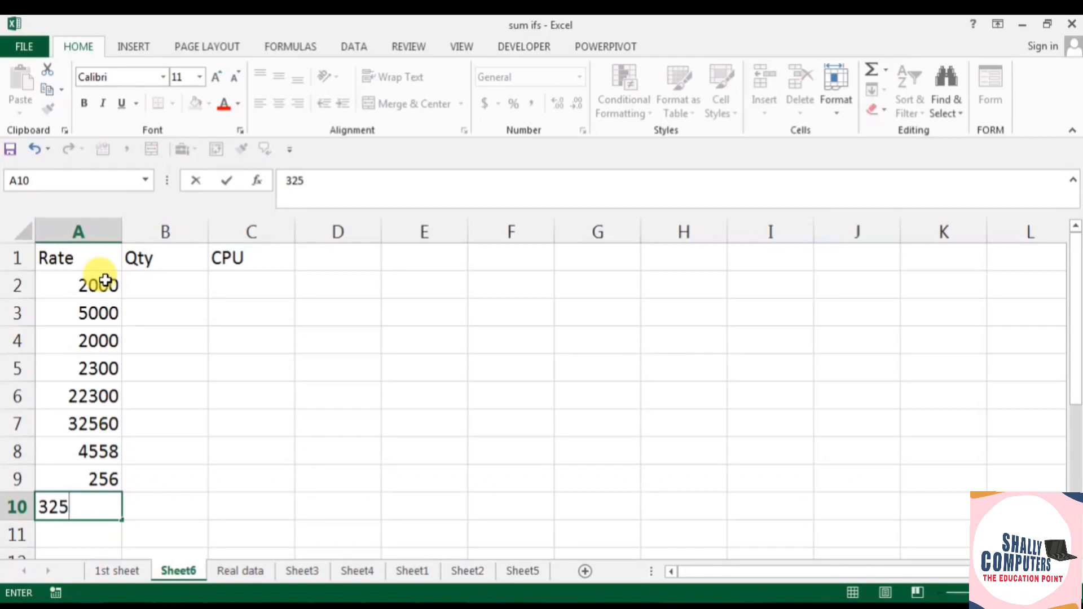
key("Right")
- Enter the quantities 12, 6, 4, 7, 5, 3, 20, 6 and 7 in cells B2:B10
key("Up")
key("Up")
key("Up")
key("Up")
key("Up")
key("Up")
key("Up")
key("Up")
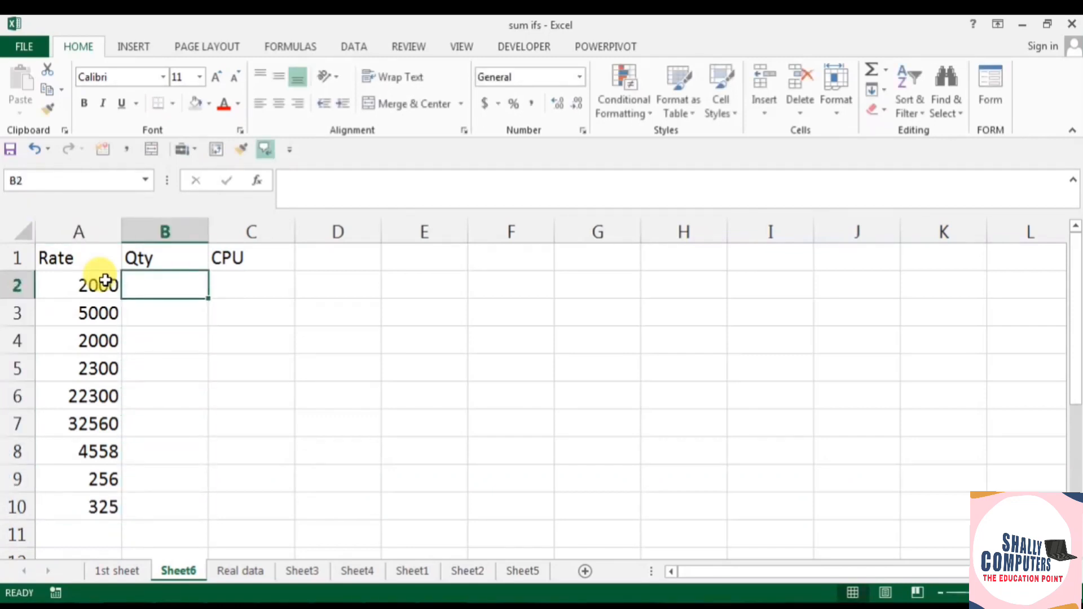
type("12")
key("Return")
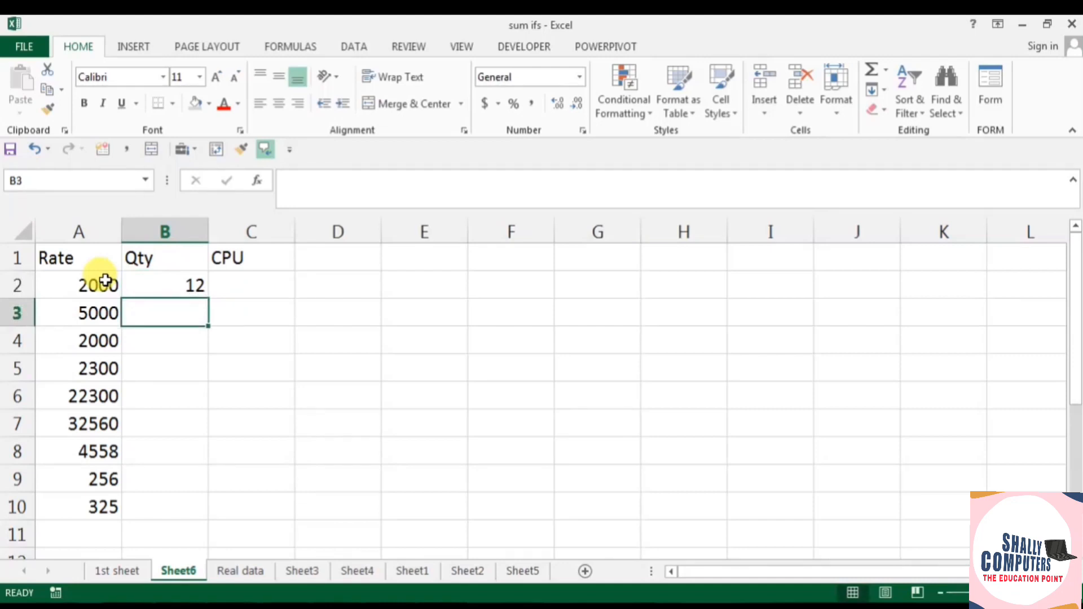
type("6")
key("Return")
type("4")
key("Return")
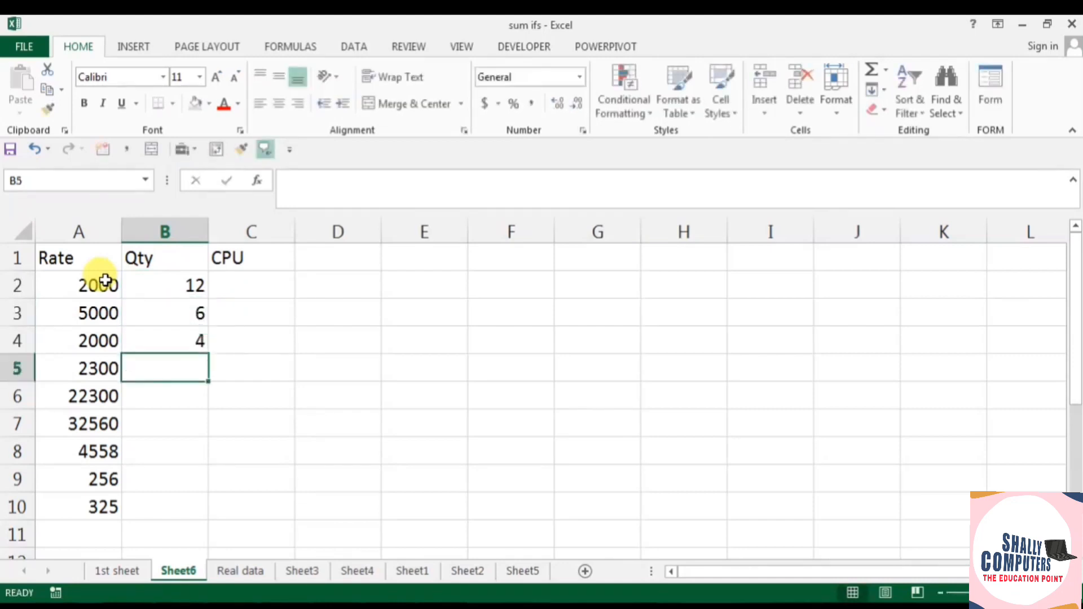
type("7")
key("Return")
type("5")
key("Return")
type("3")
key("Return")
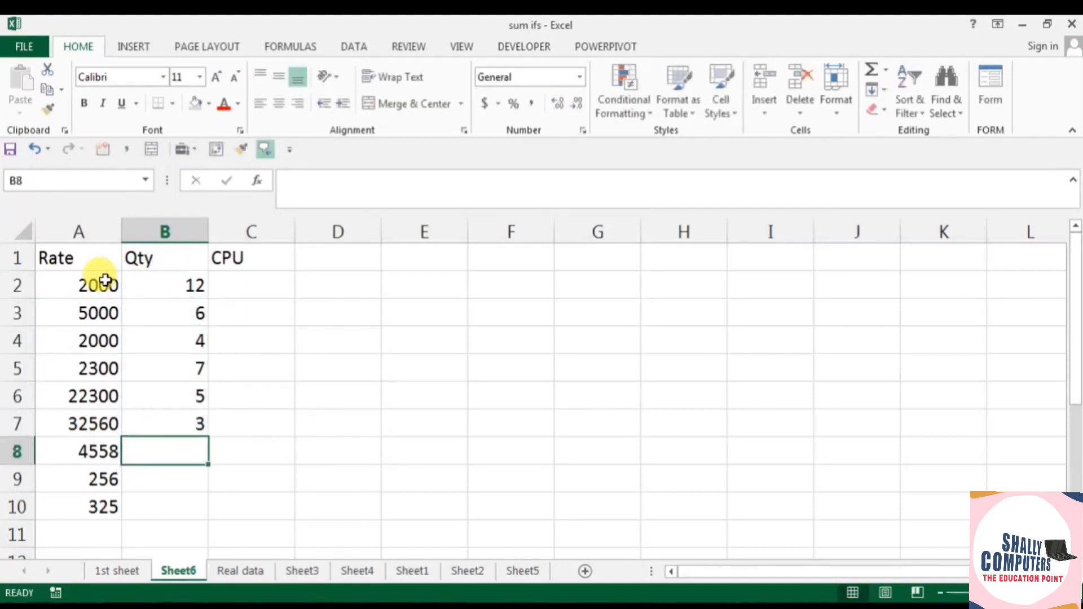
type("20")
key("Return")
type("6")
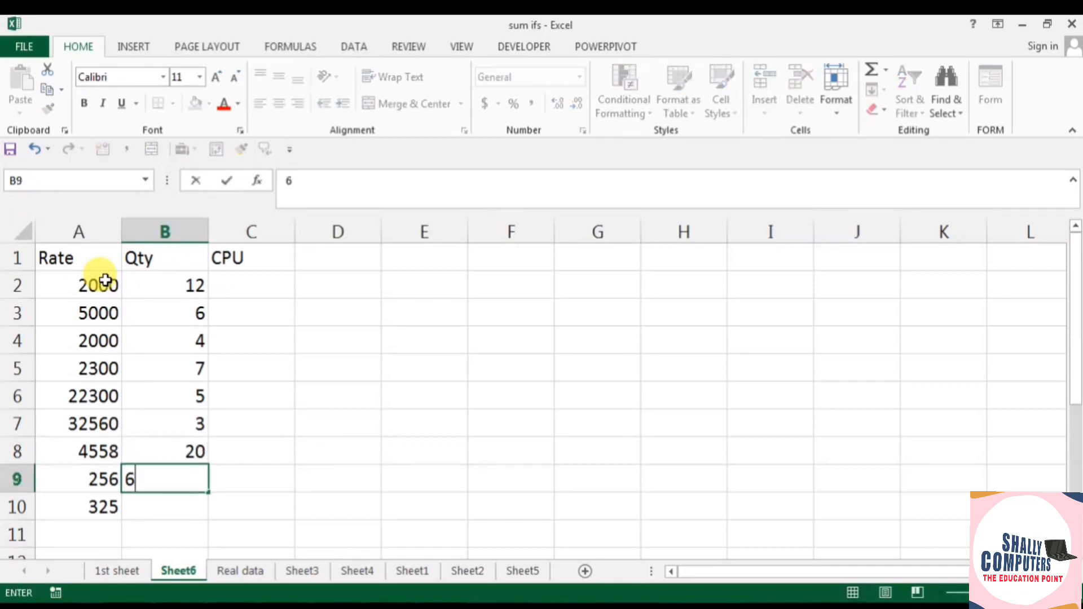
key("Return")
type("7")
key("ctrl+Return")
key("Return")
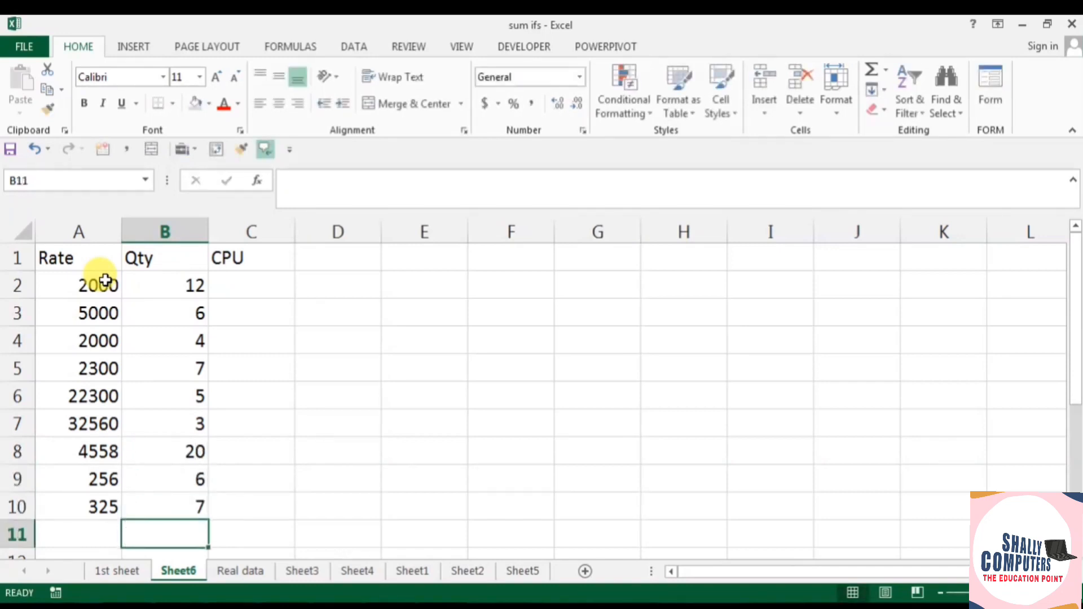
- Fill the header cells A1:C1 with red
left_click(239, 283)
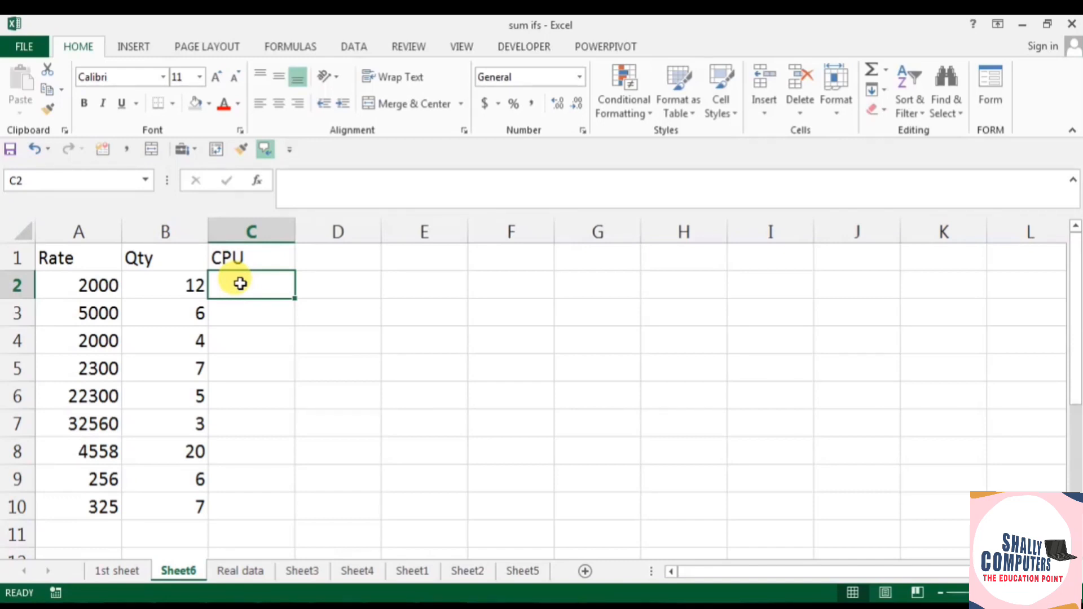
left_click_drag(92, 259, 225, 255)
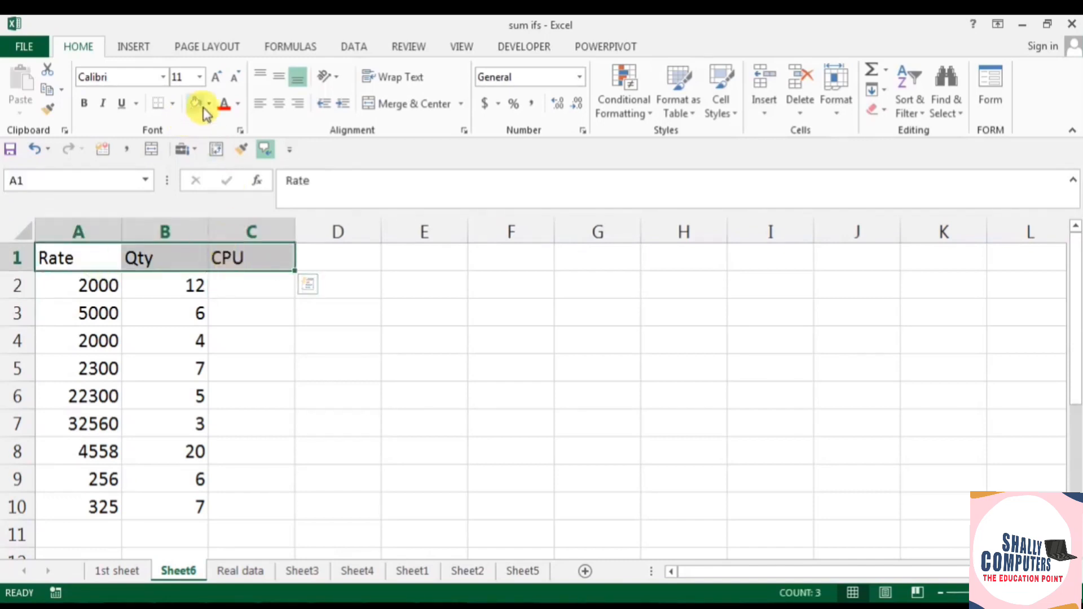
left_click(210, 104)
left_click(213, 237)
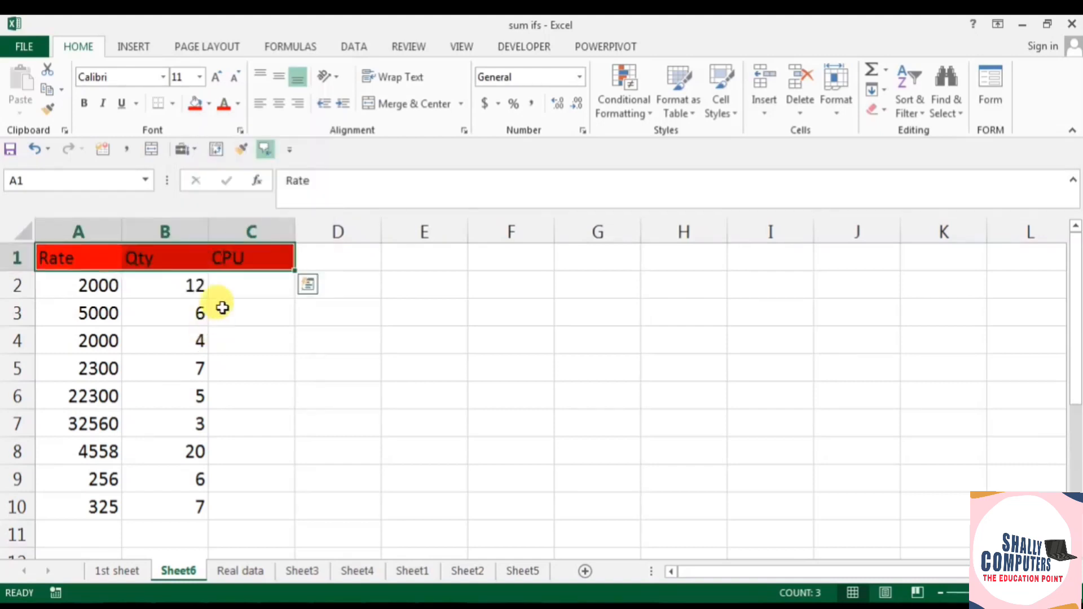
left_click(244, 290)
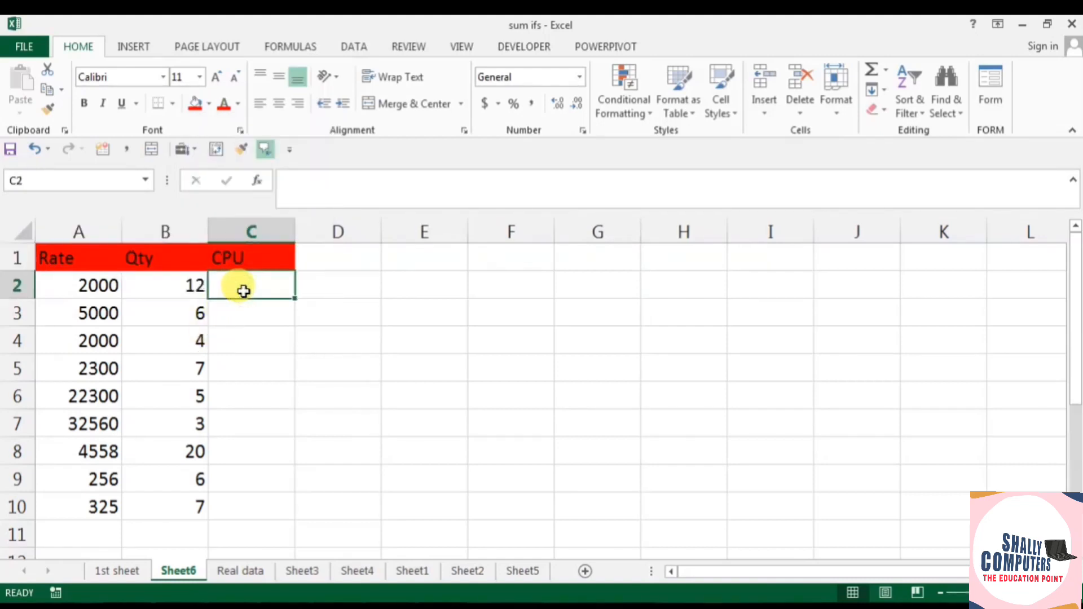
type("1")
left_click(268, 311)
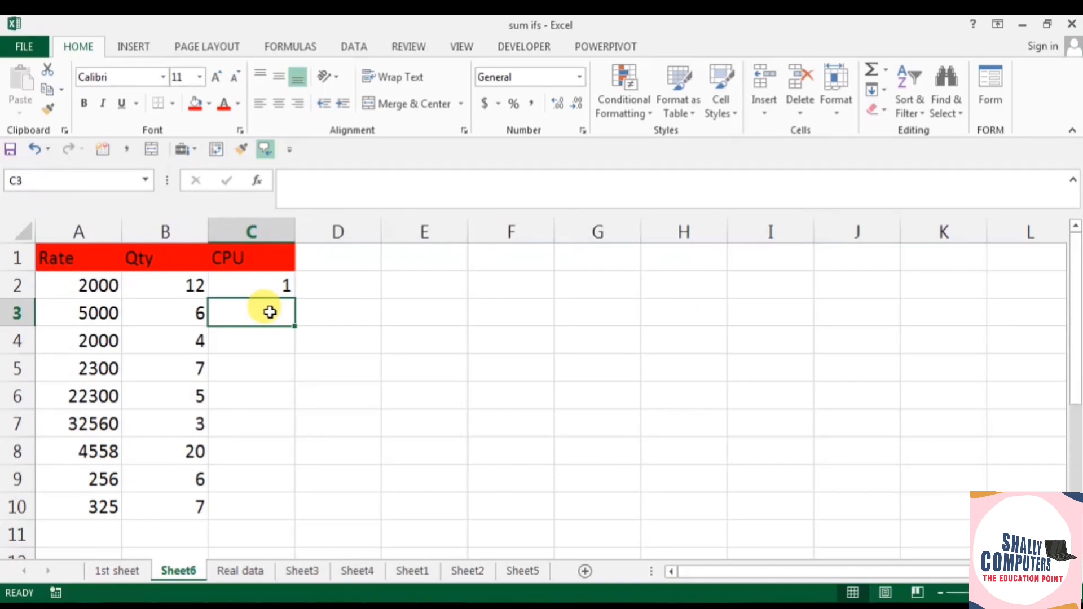
- Calculate the first CPU value in C2 with =(A2*B2) and fill the formula down to C10
left_click(265, 290)
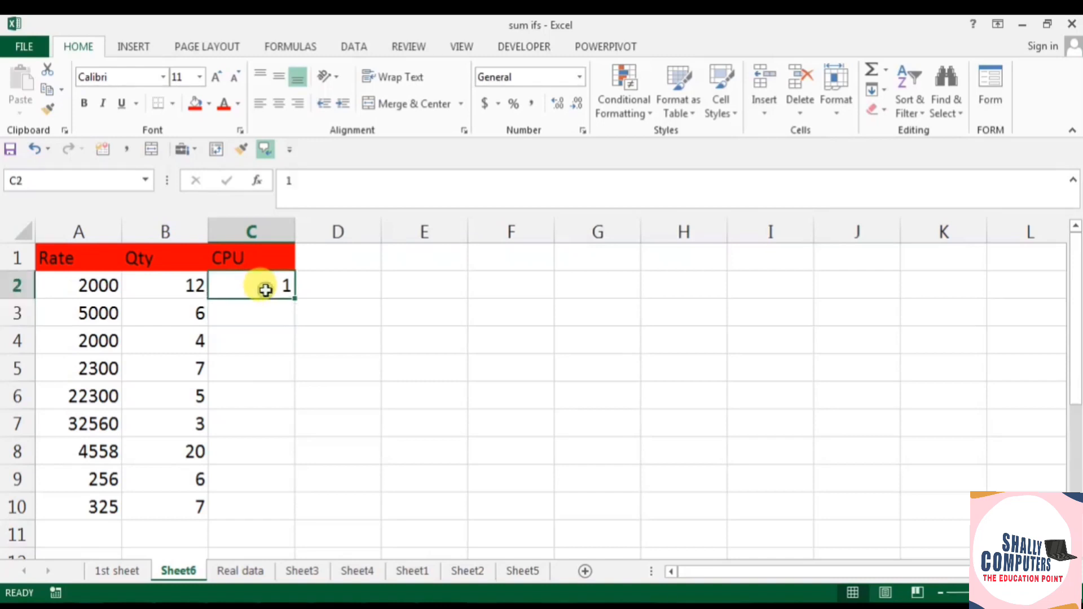
type("=(")
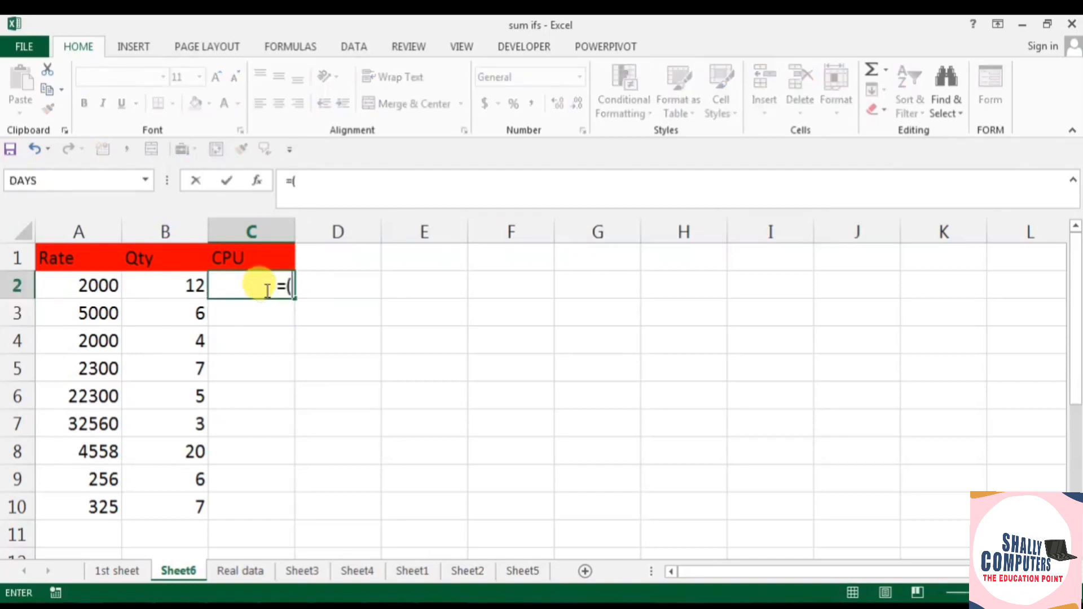
left_click(103, 286)
type("*")
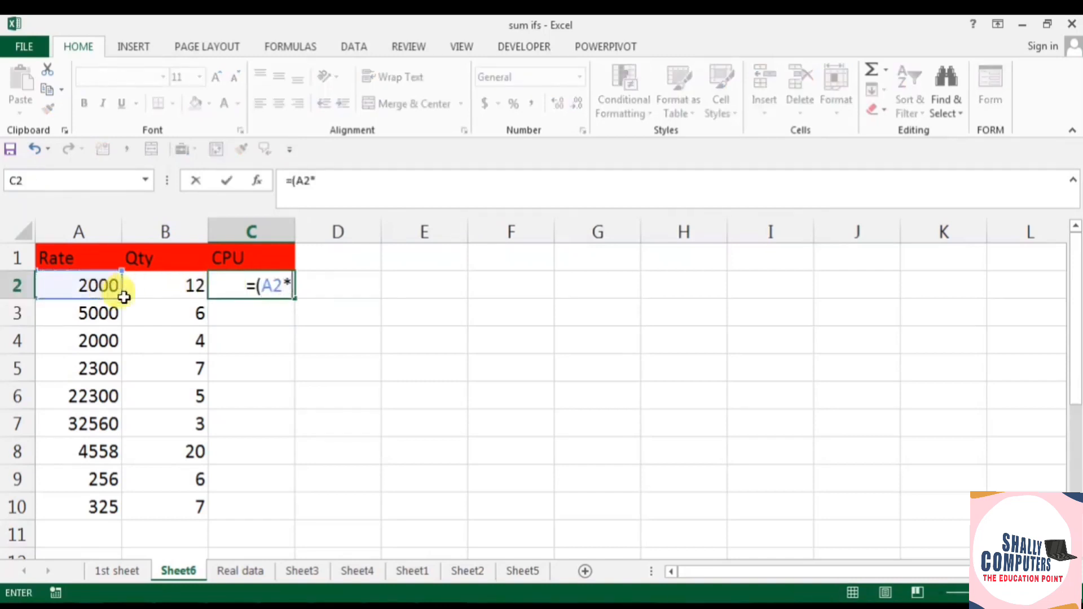
left_click(160, 285)
type(")")
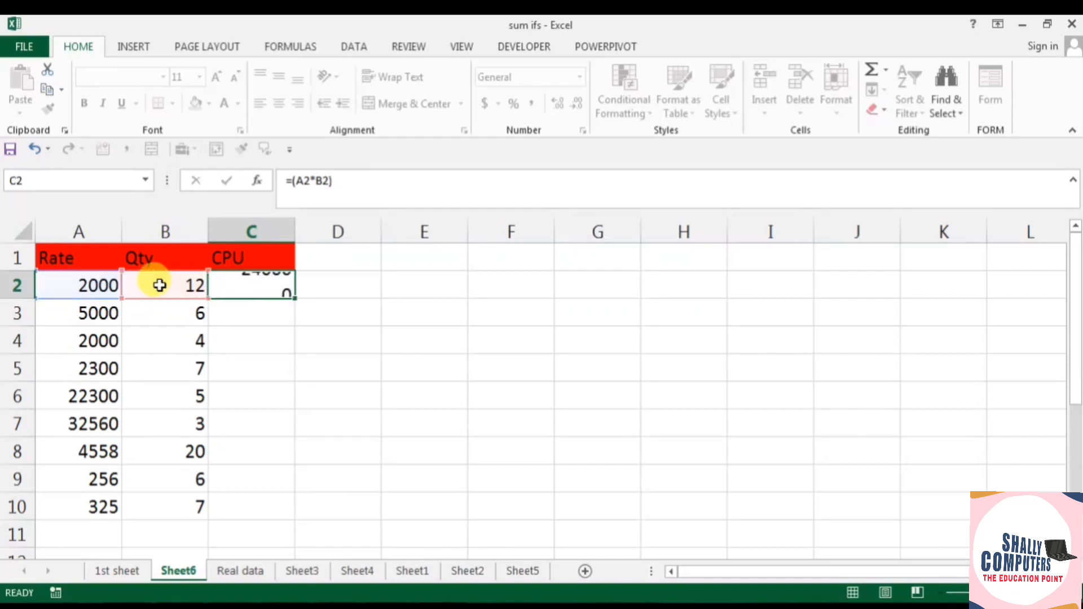
key("Return")
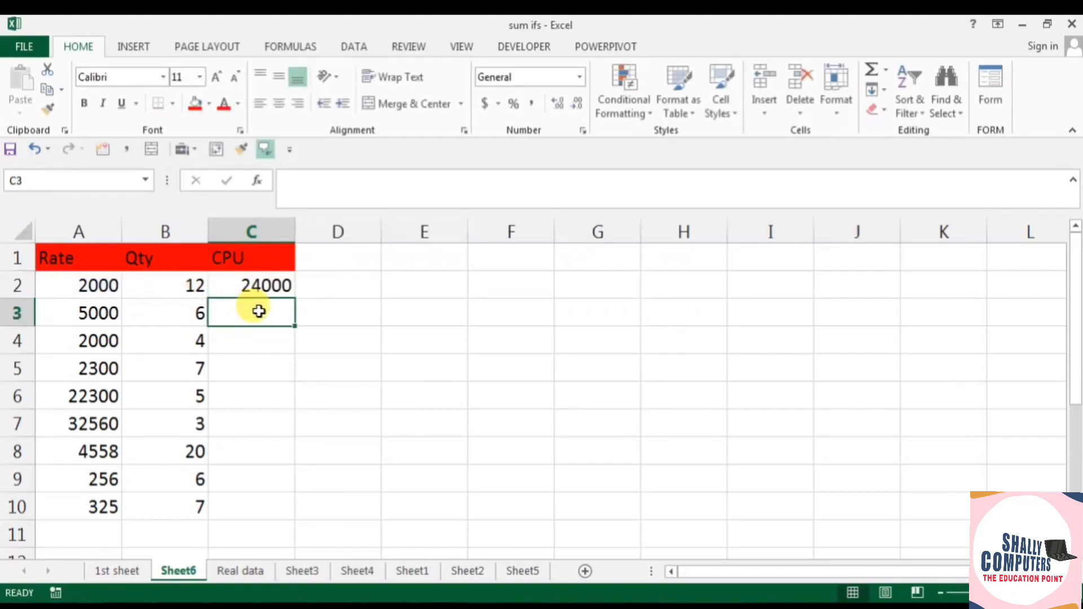
left_click(273, 292)
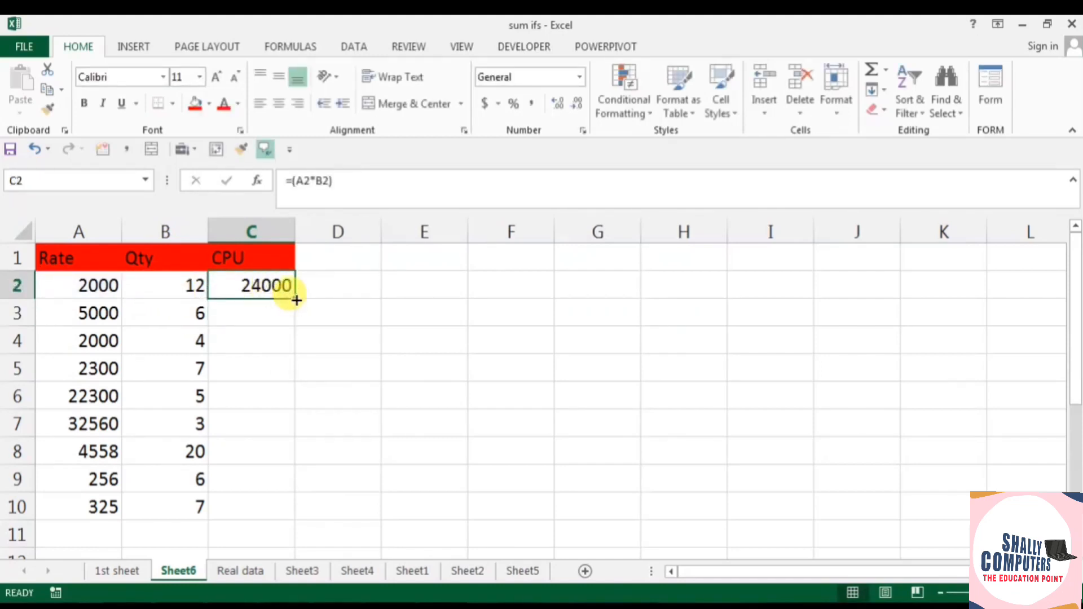
left_click_drag(295, 299, 287, 522)
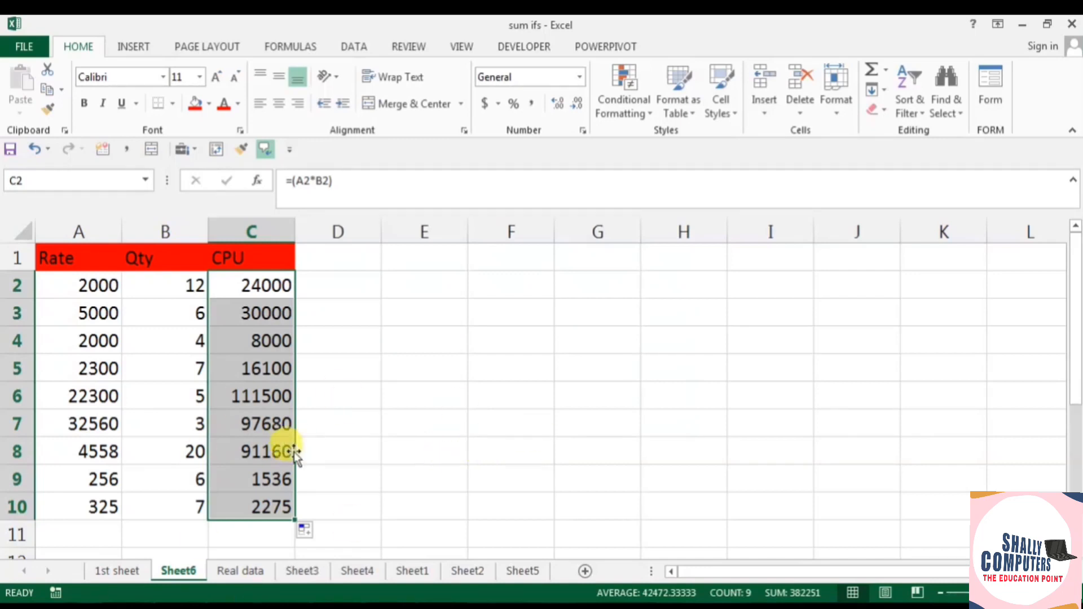
- Enter the heading Interview Level Question in cell D1
left_click(309, 281)
left_click(331, 259)
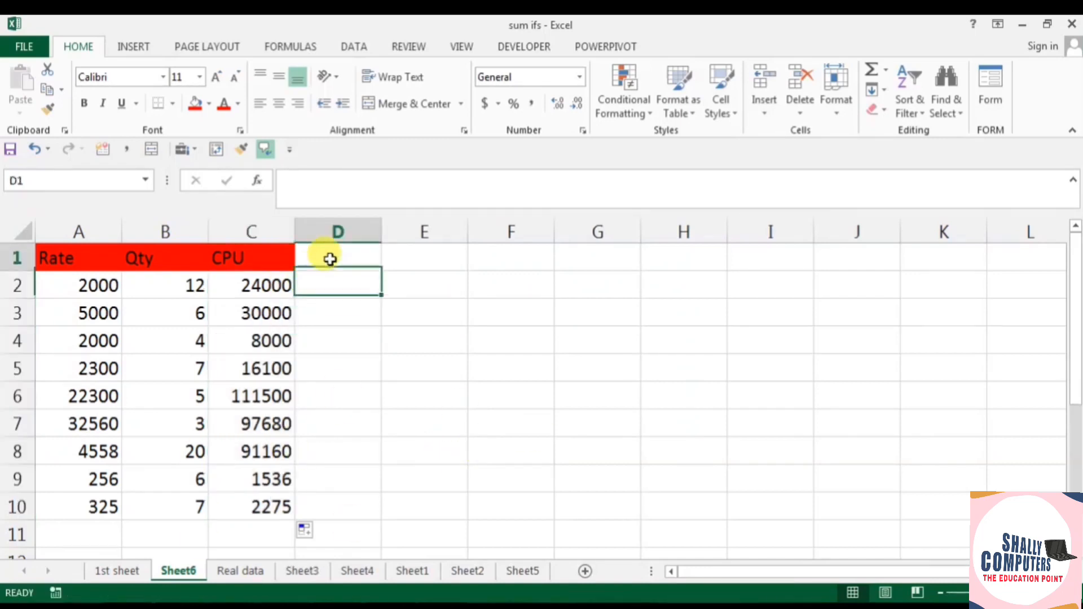
type("Inter")
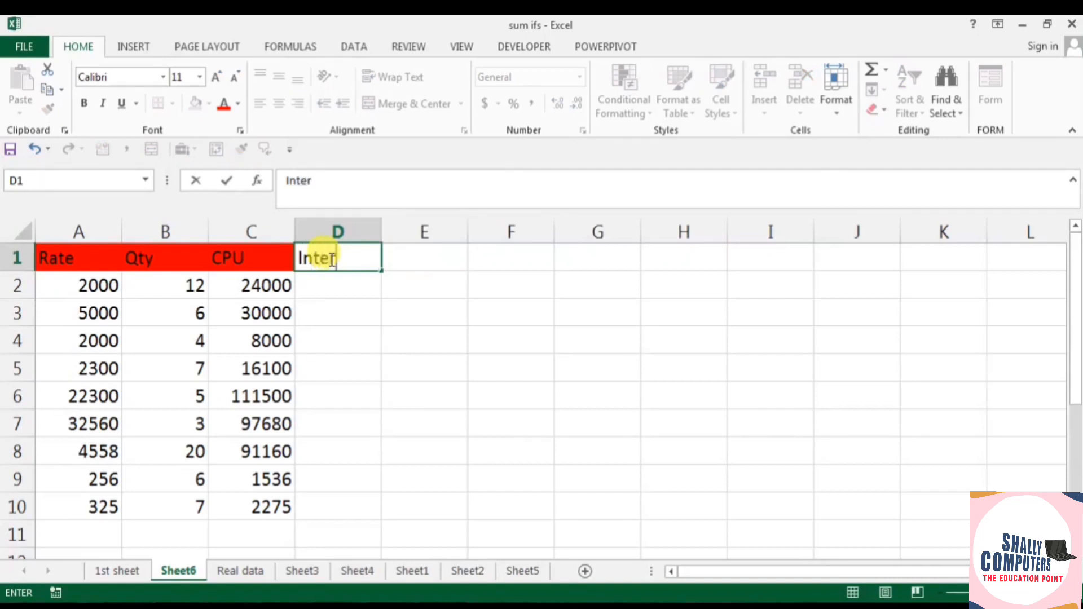
type("view Leve")
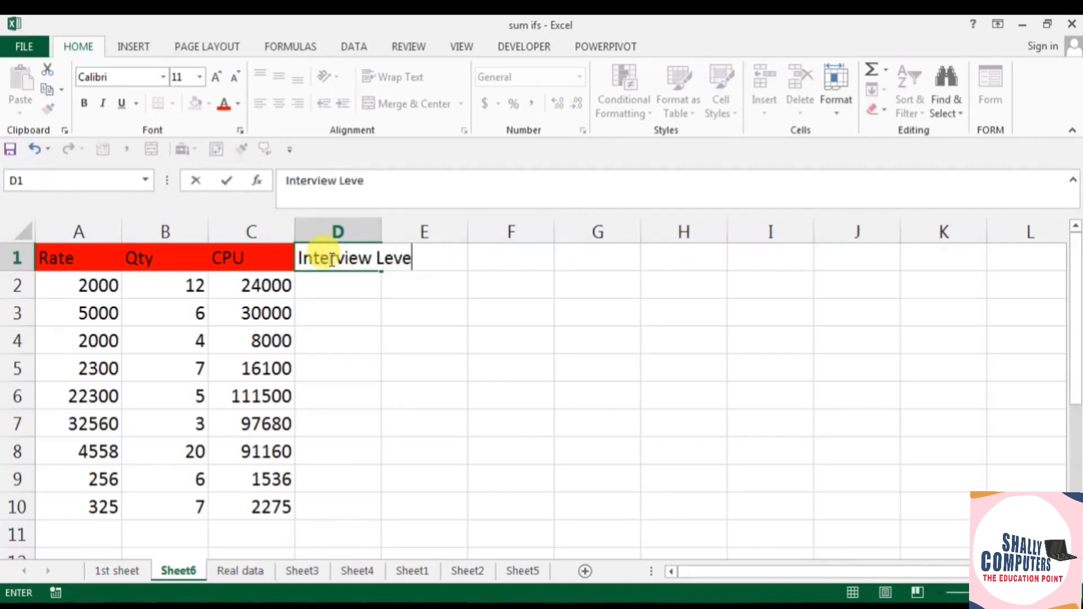
type("l Question")
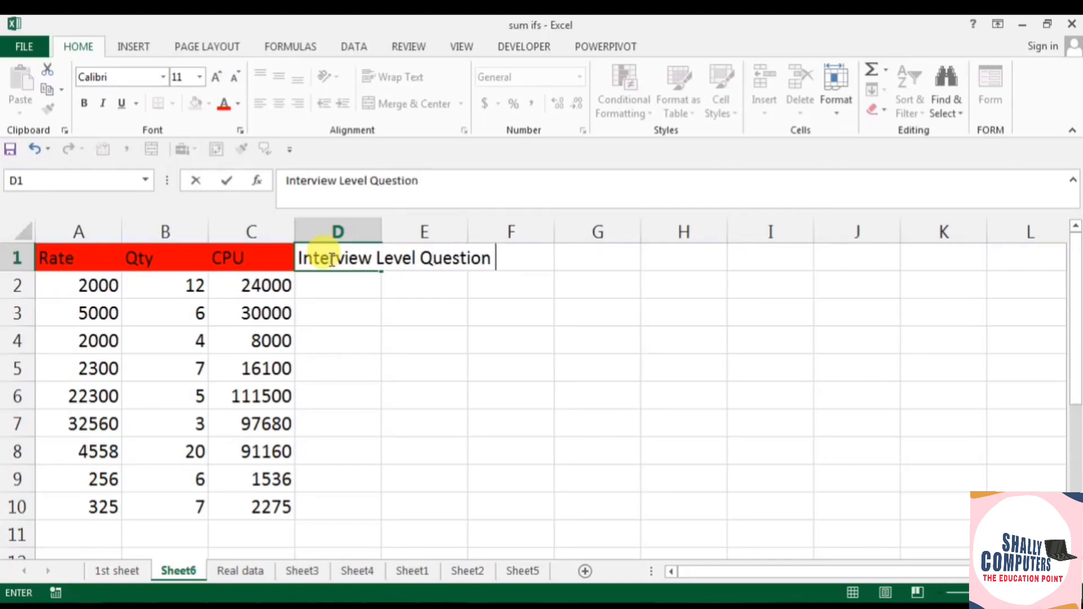
left_click(375, 357)
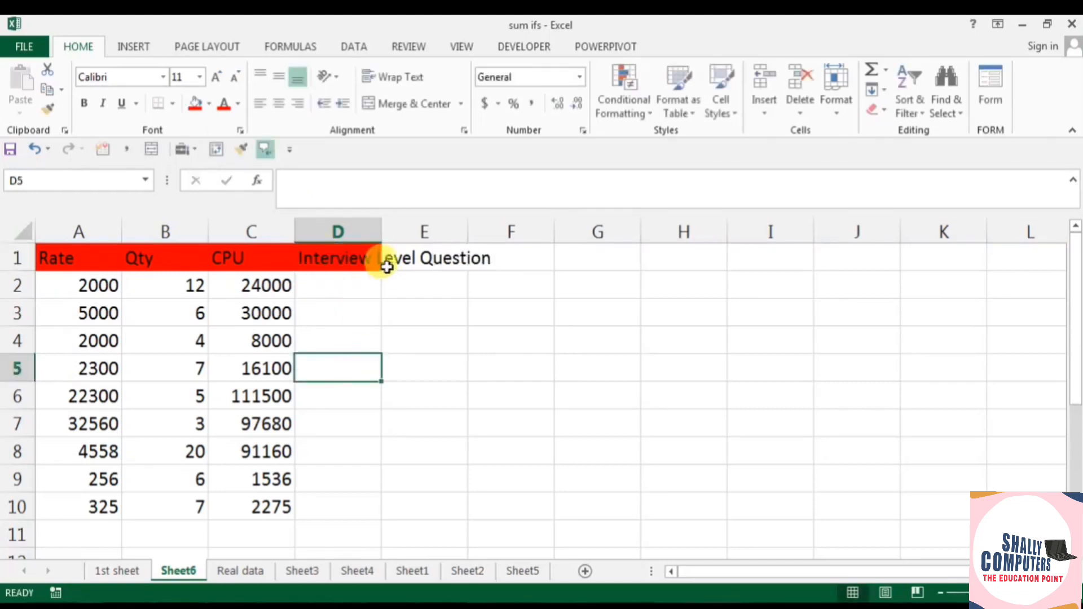
- Extend the red header fill across cells E1:F1 so it covers the whole Interview Level Question heading
left_click_drag(384, 258, 508, 258)
left_click(193, 104)
left_click(314, 289)
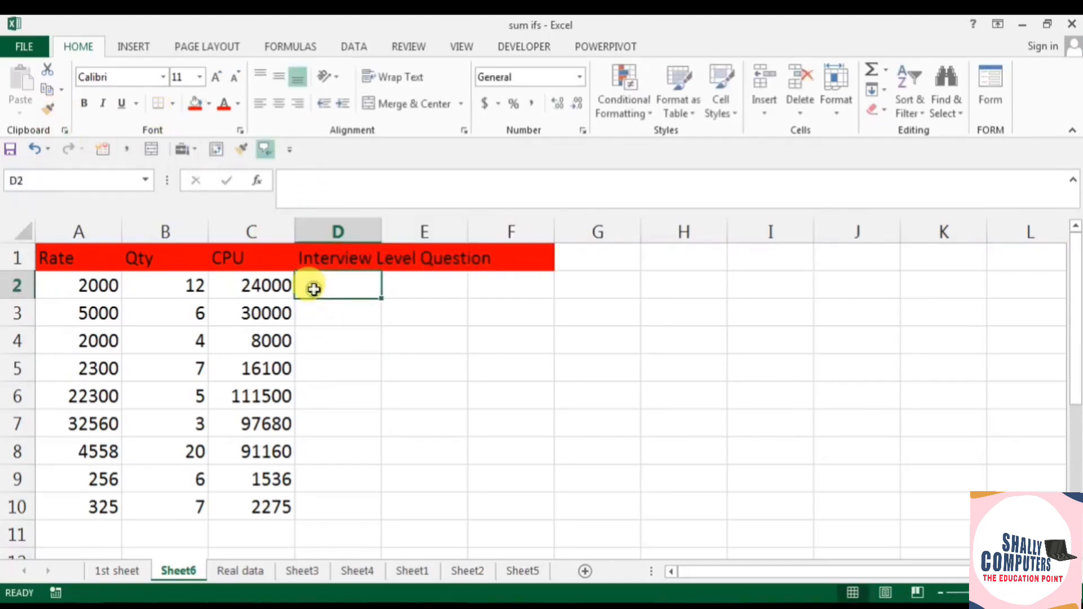
- Start a custom number format for the CPU values C2:C10 with the section [=4000] # "Box"
left_click_drag(270, 285, 267, 513)
key("ctrl+1")
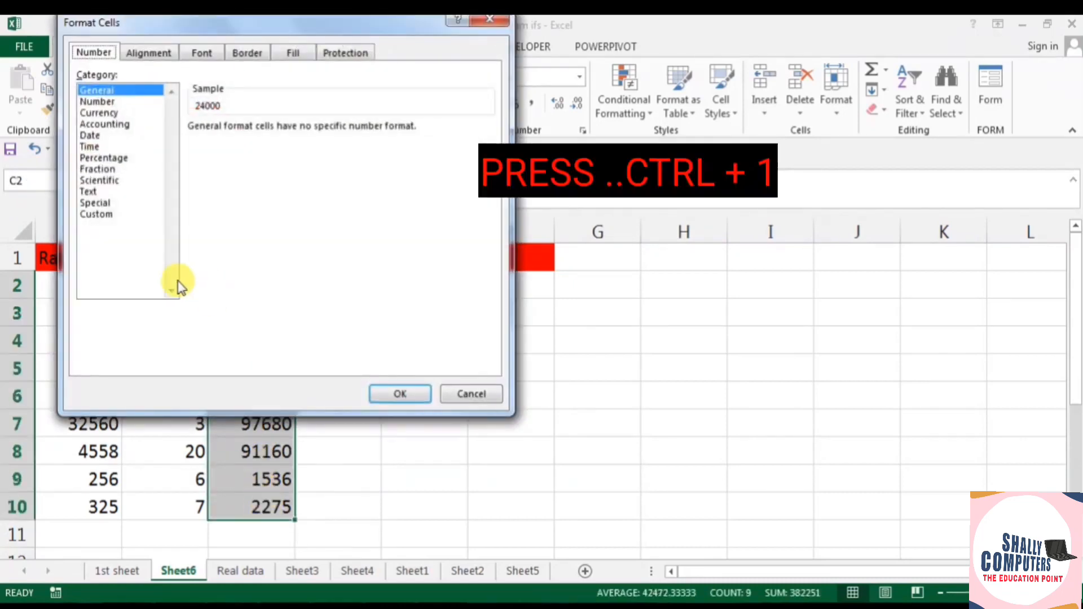
left_click(110, 216)
left_click_drag(249, 24, 625, 123)
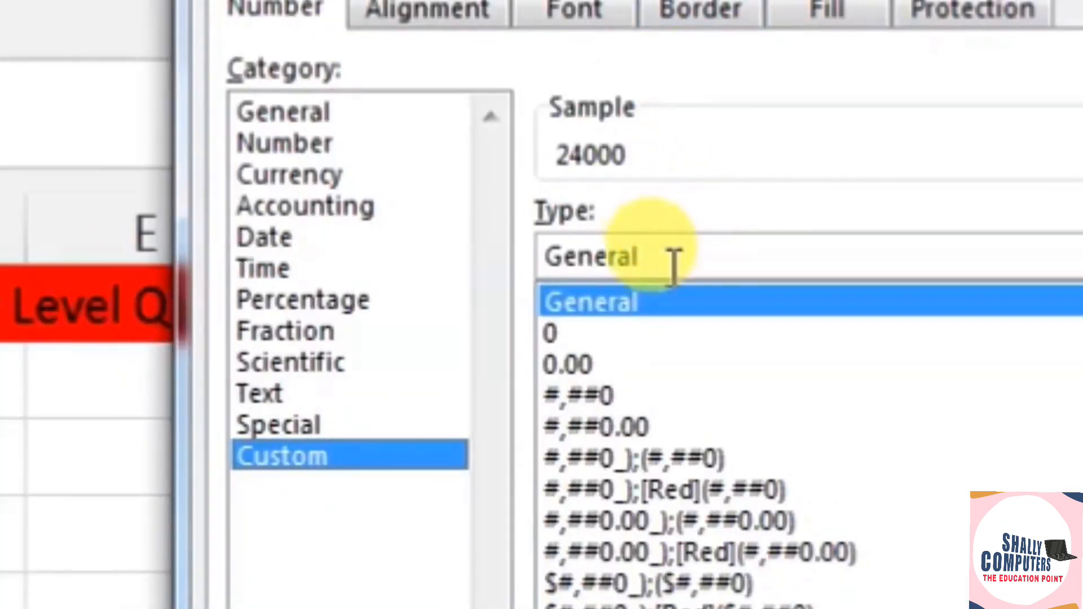
left_click_drag(675, 265, 500, 266)
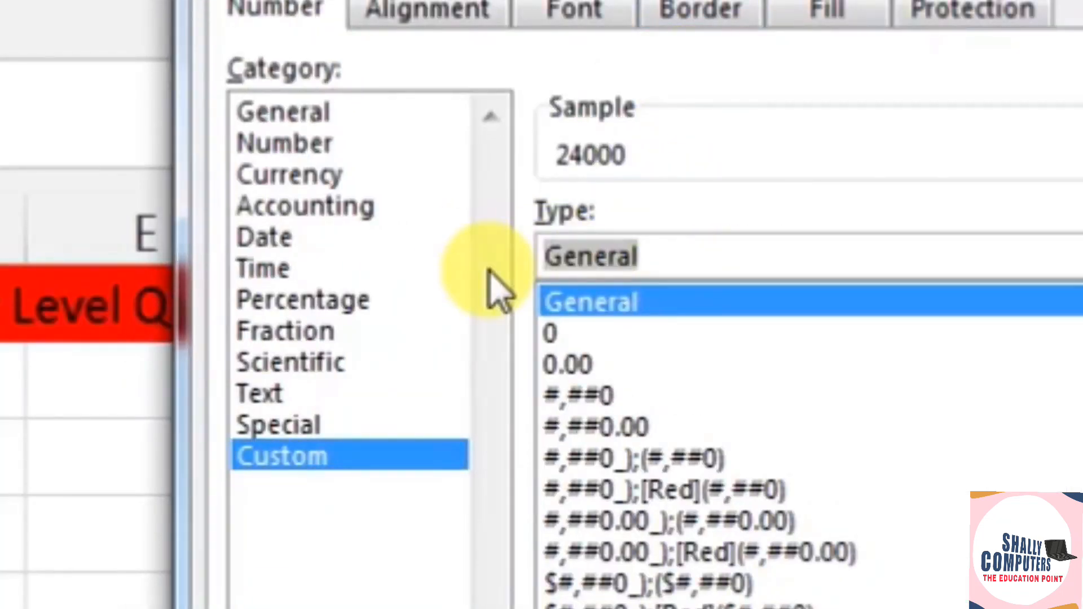
type("{")
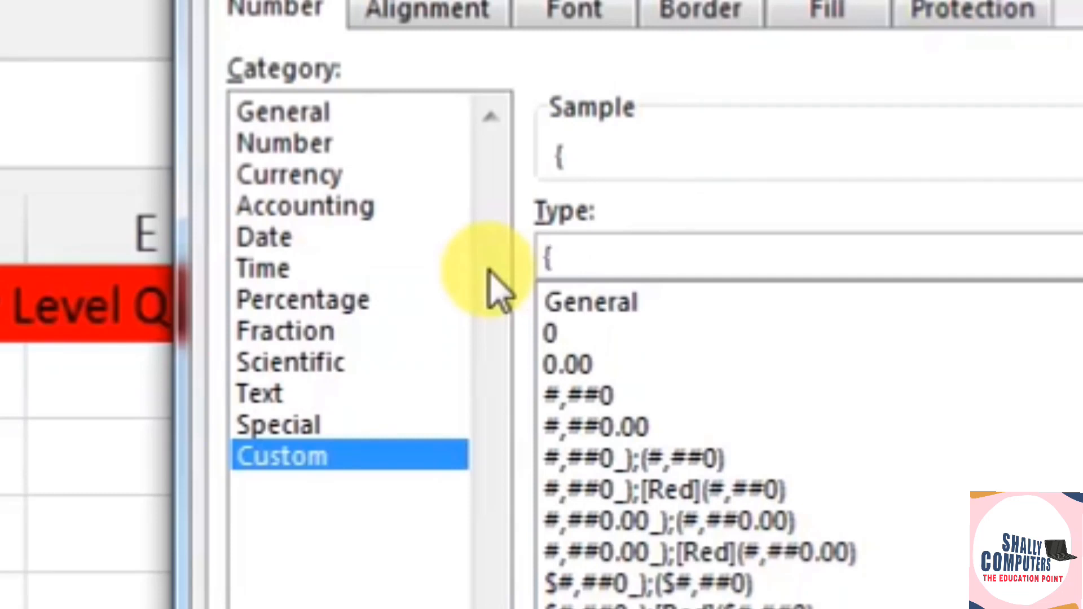
key("BackSpace")
type("[")
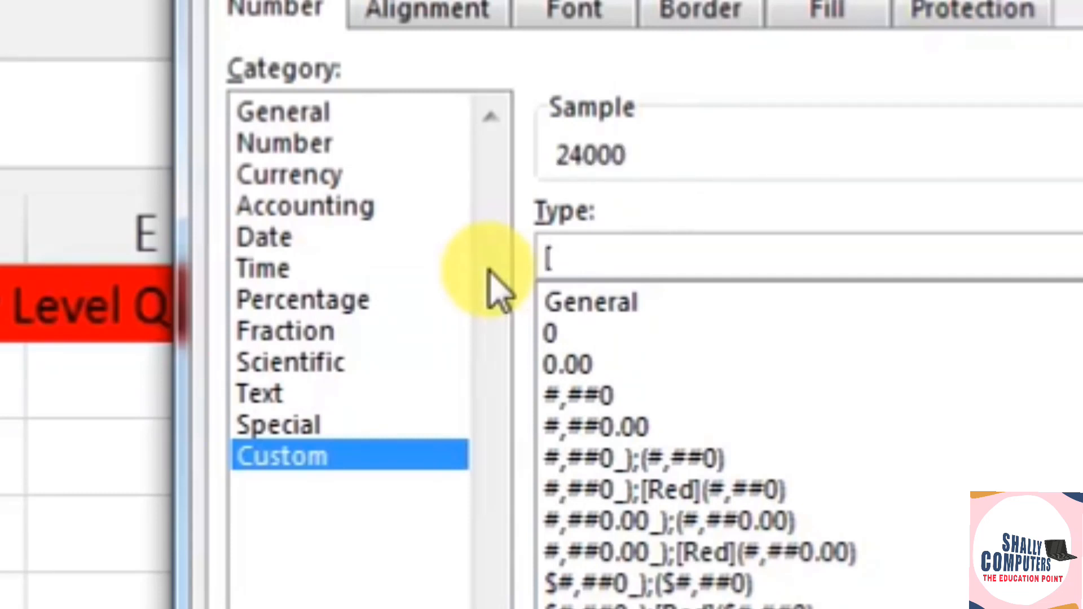
type("=4000")
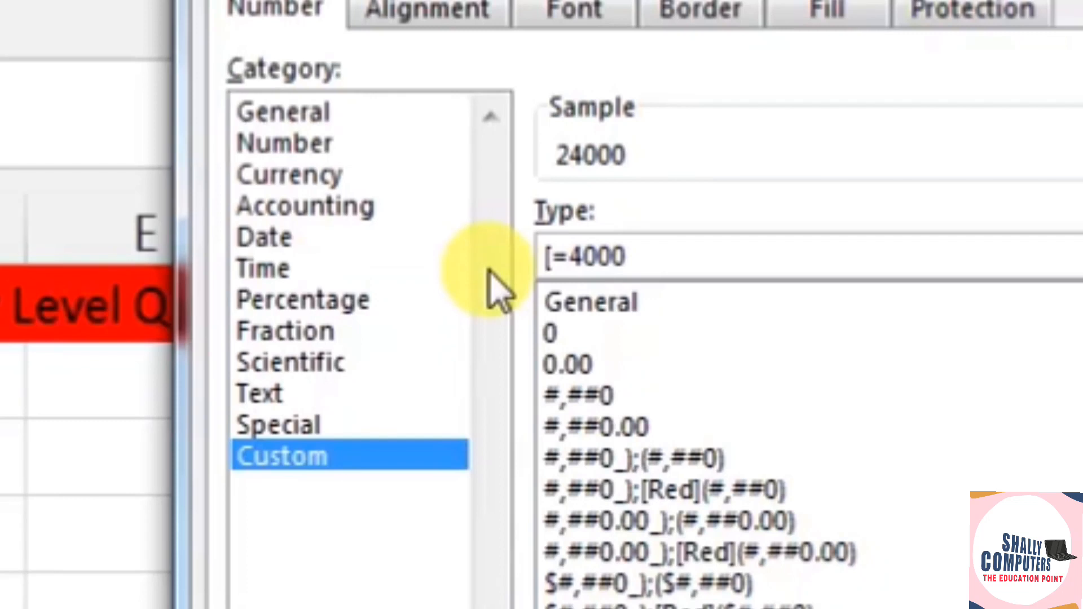
type("]")
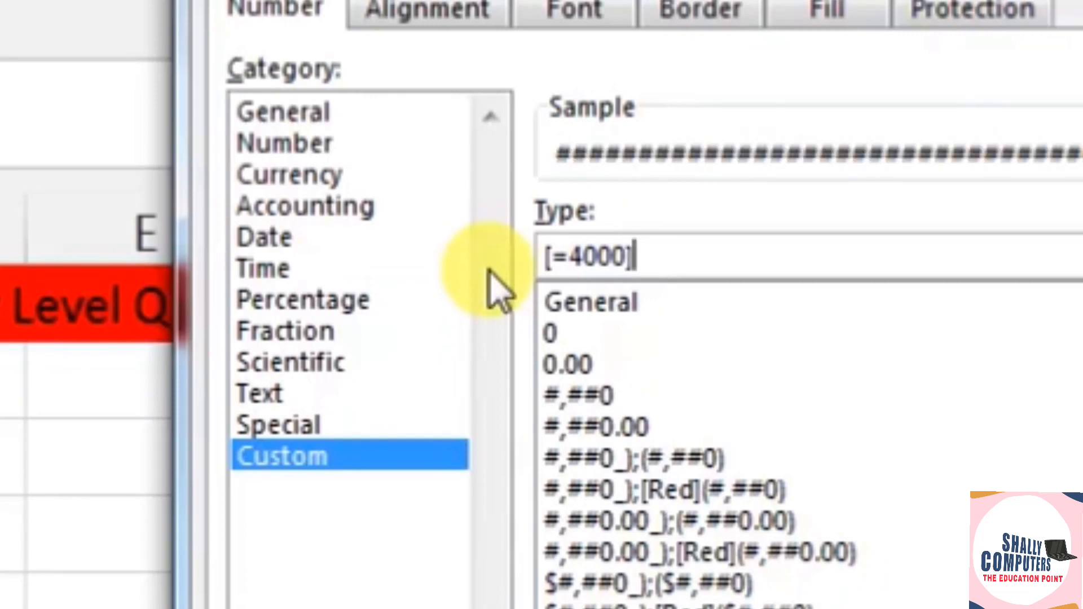
type(" #")
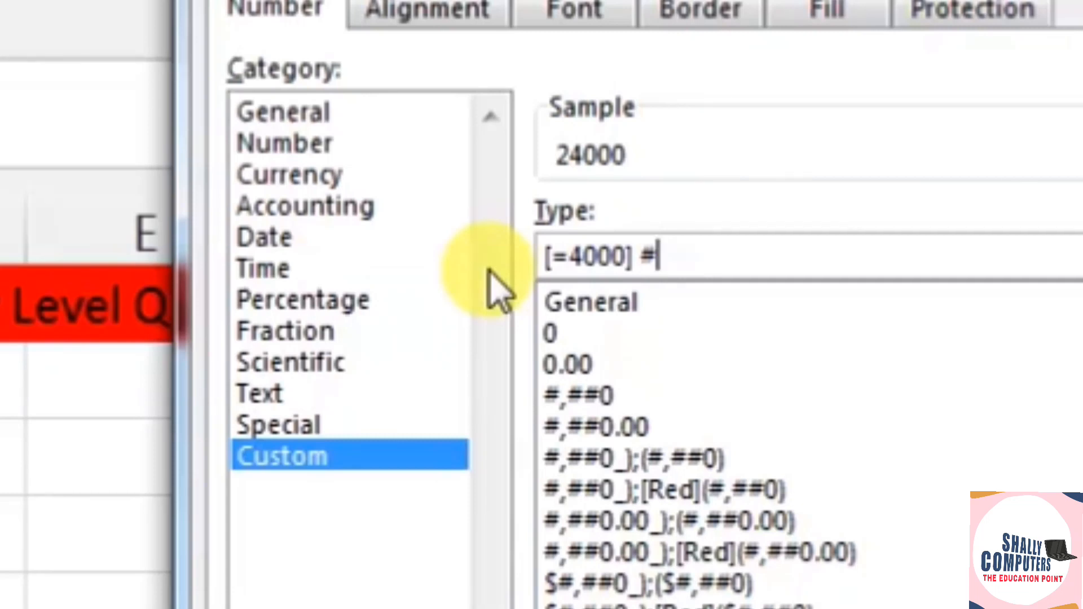
type("\"Box\"")
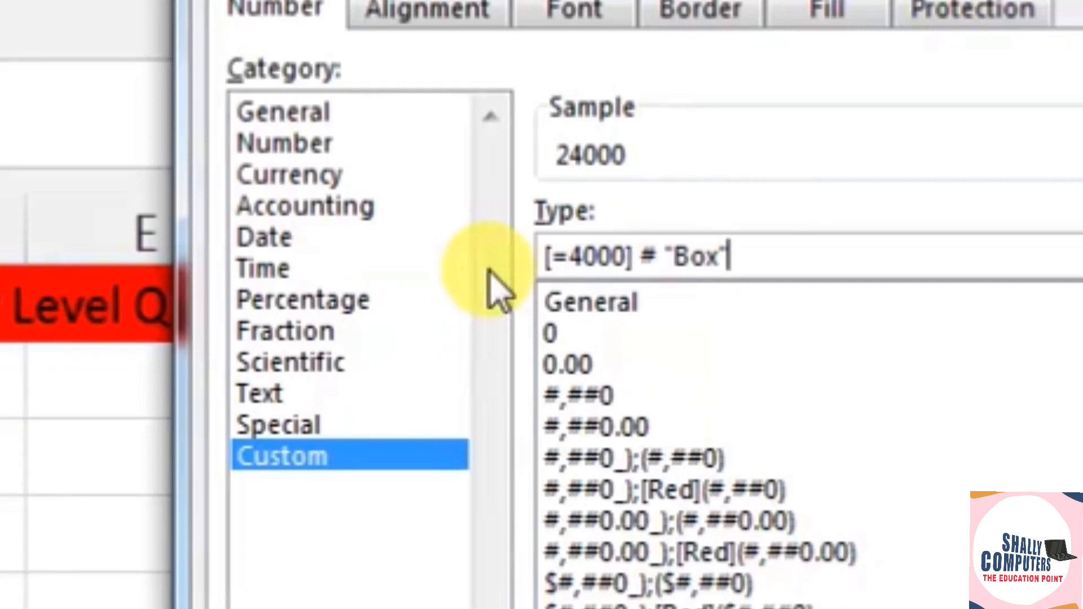
- Add the second section # "Boxex" for all other values and apply the custom format
type(";")
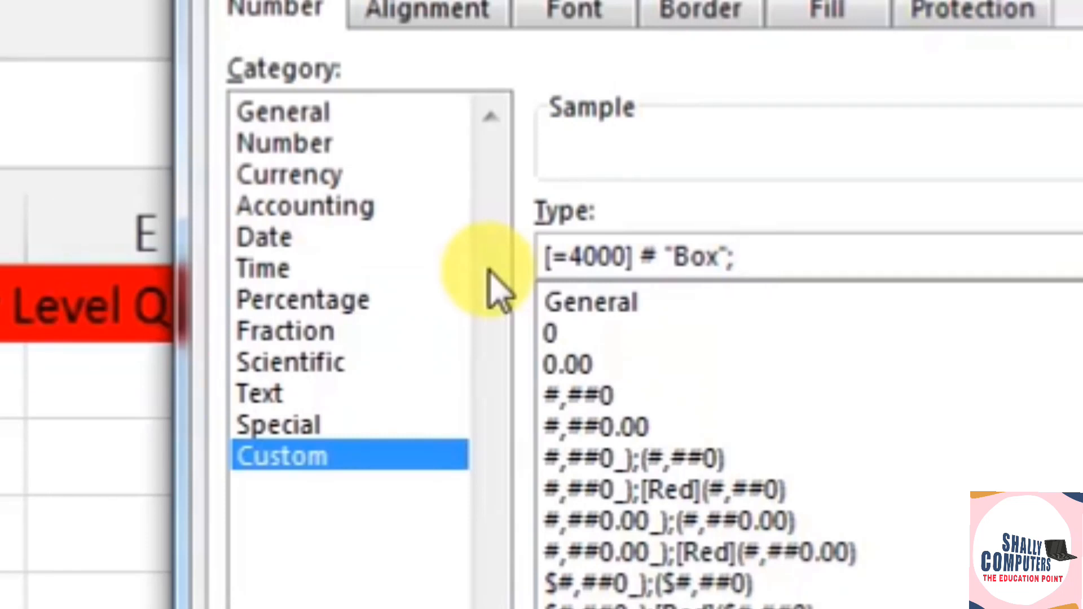
type(" #")
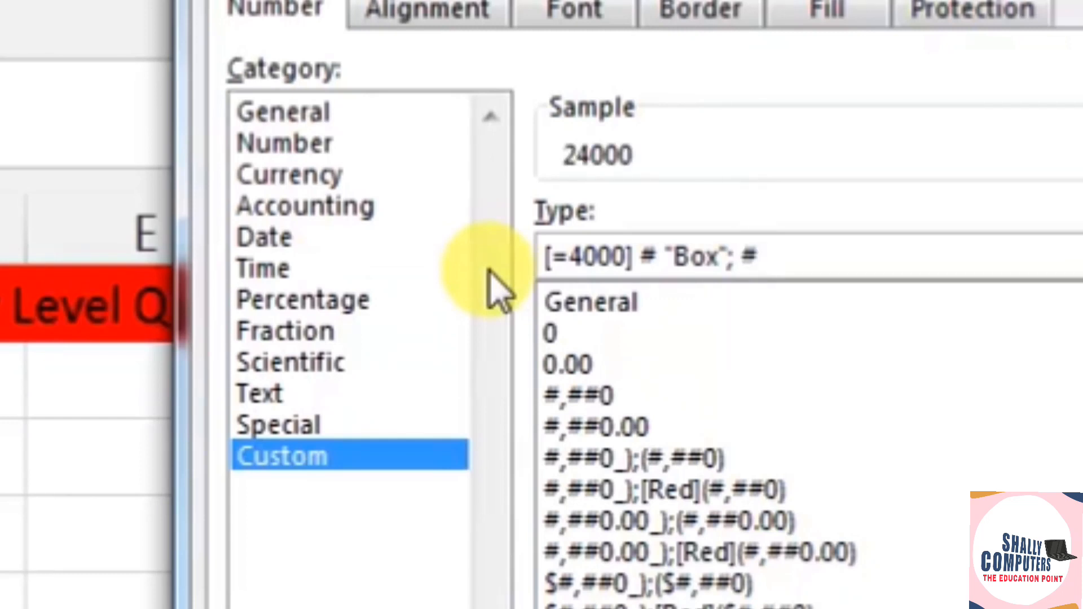
type(" \"Boxex")
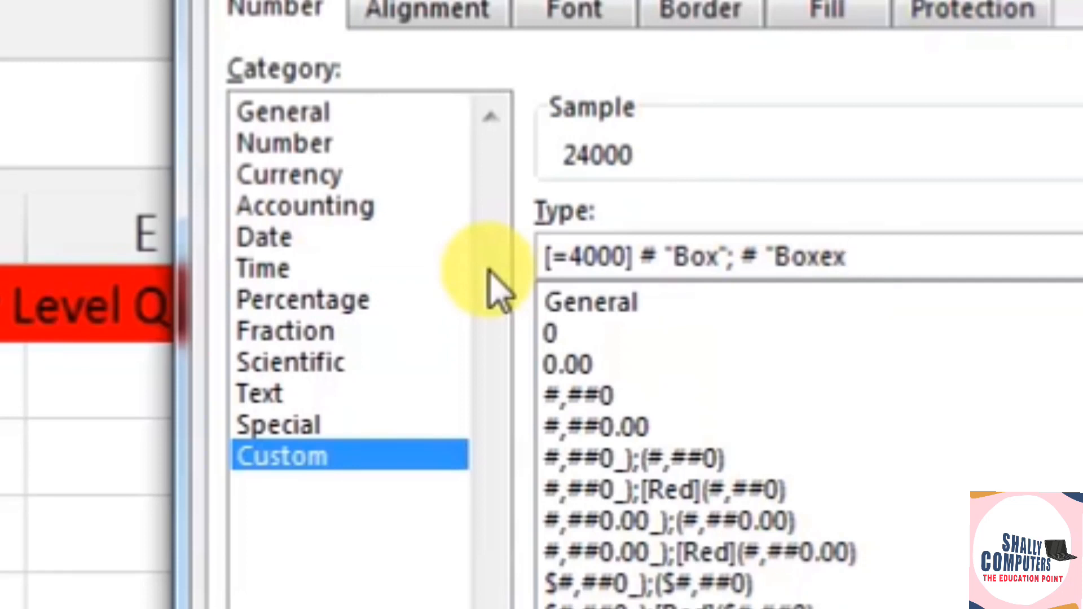
type("\"")
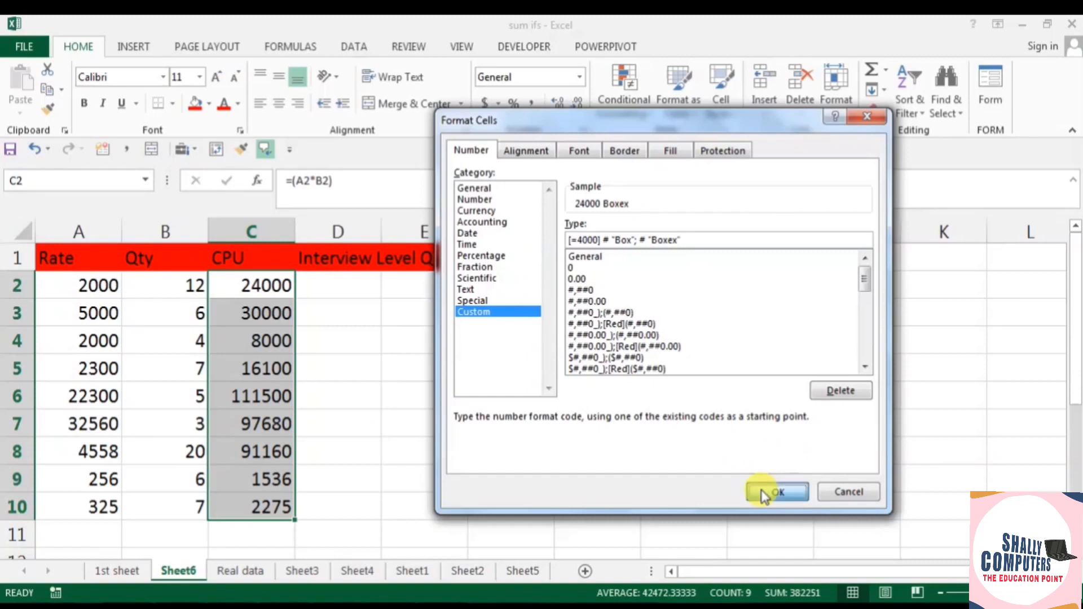
left_click(765, 495)
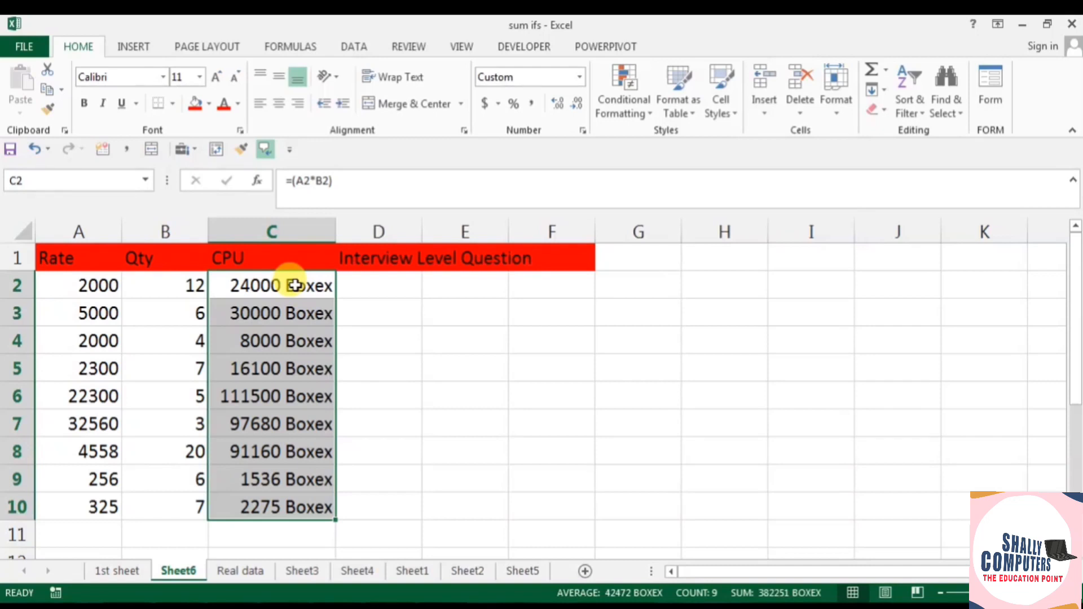
- Replace the CPU formula in C4 with the value 4000
left_click(247, 341)
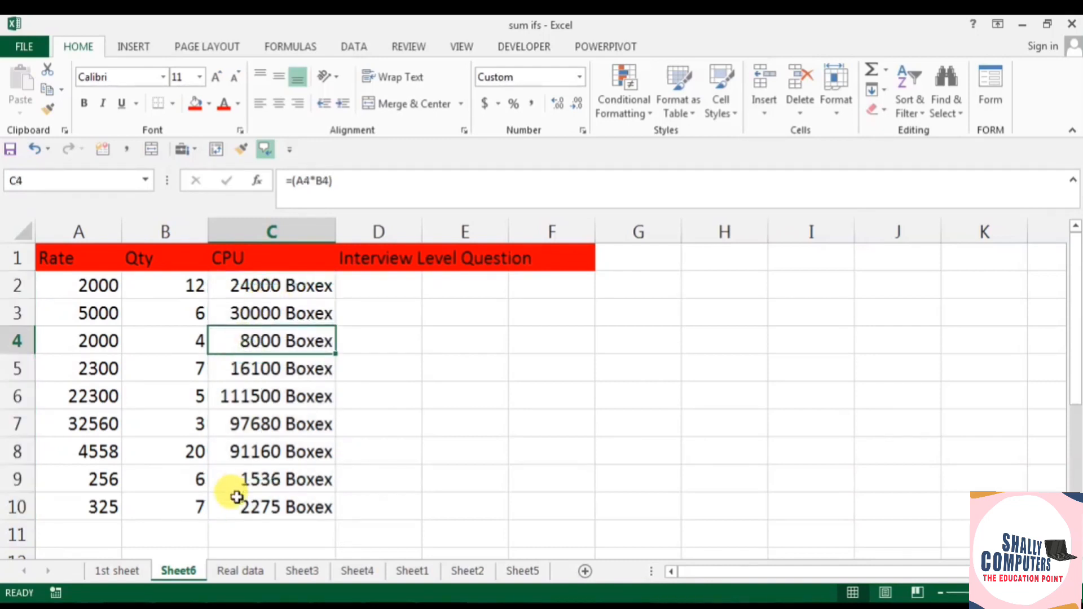
type("4000")
key("Return")
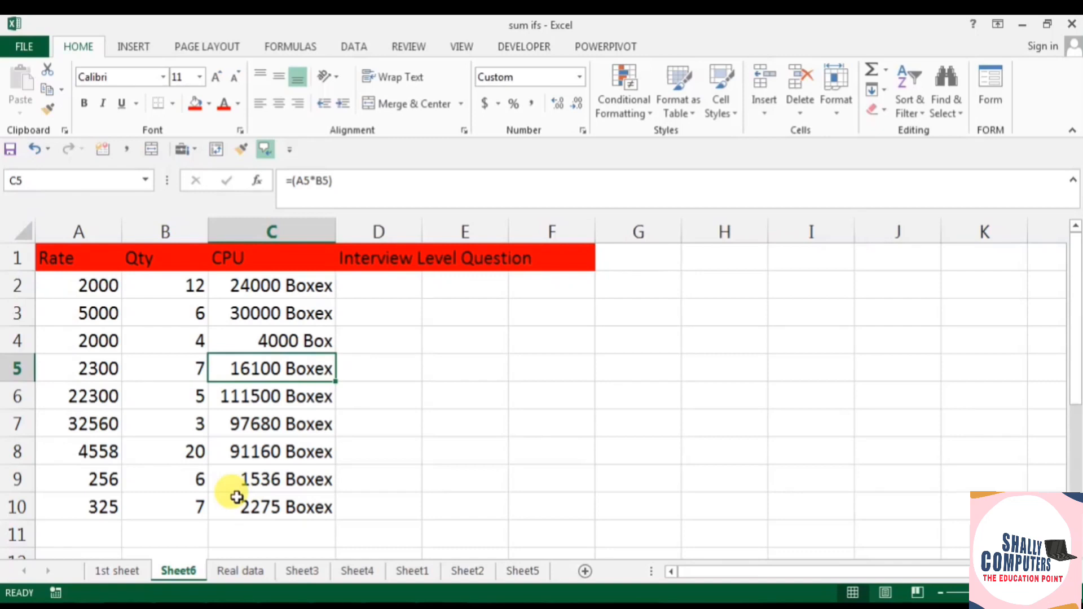
- Test the custom format in cell C9 with the values 3500 and 4100
left_click(238, 483)
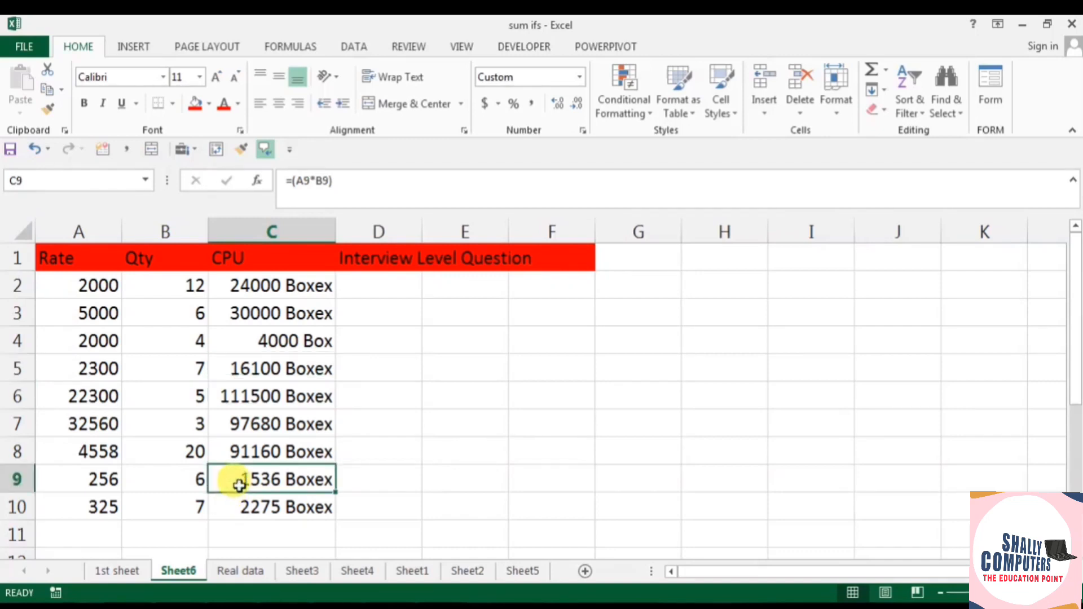
type("3500")
key("Return")
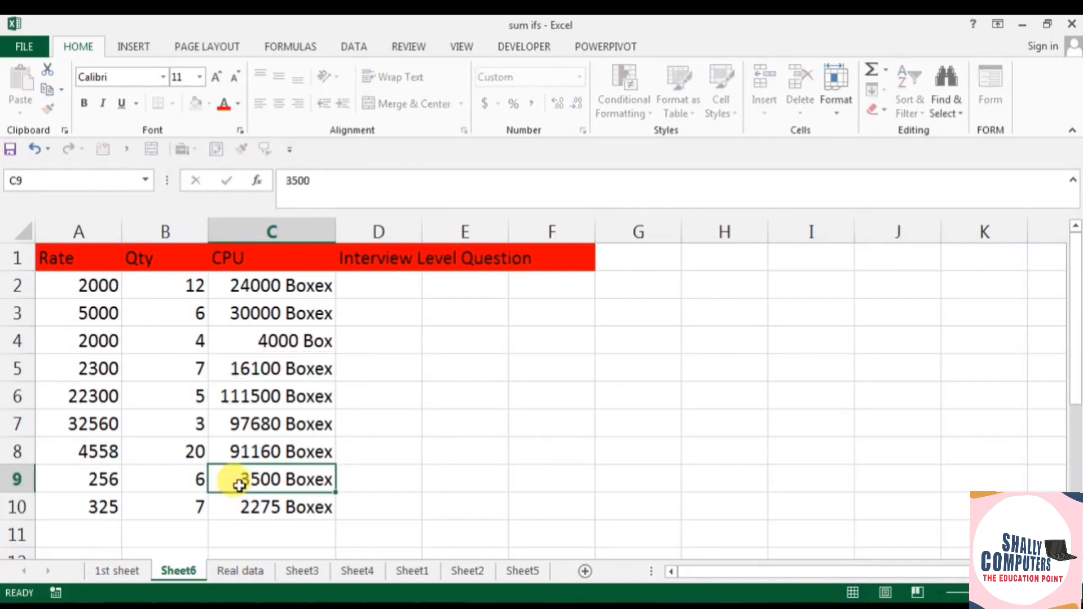
left_click(239, 485)
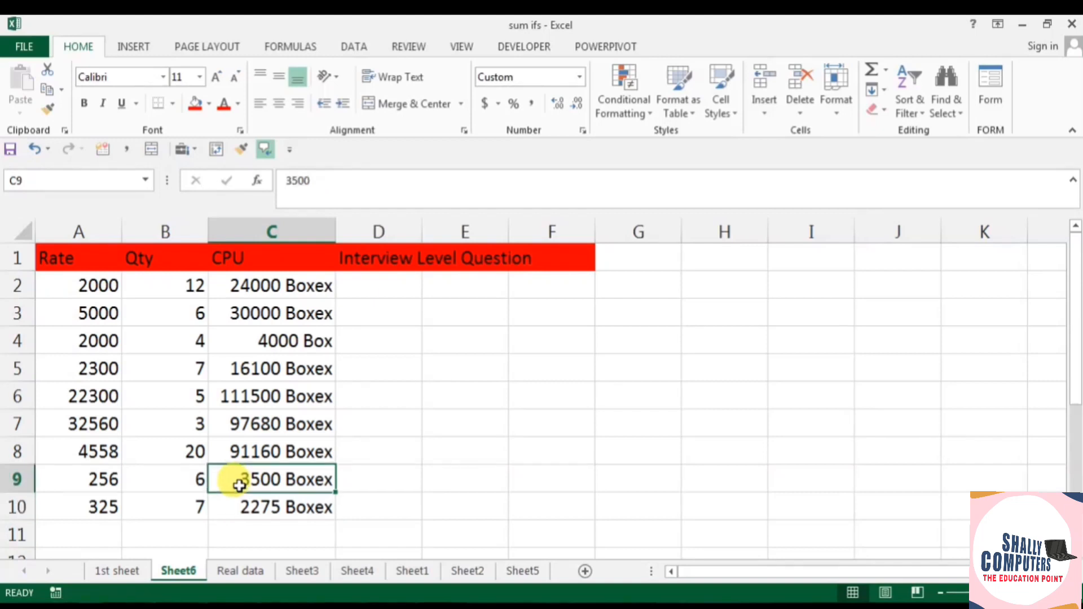
type("4100")
key("Return")
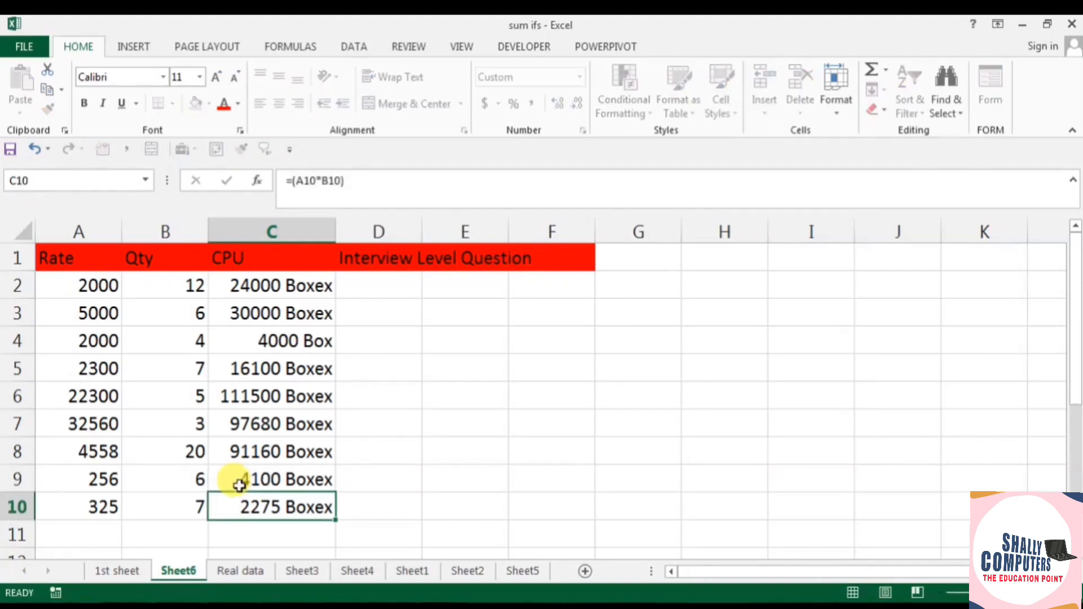
- Set the CPU value in C9 to 4000
left_click(239, 485)
type("4000")
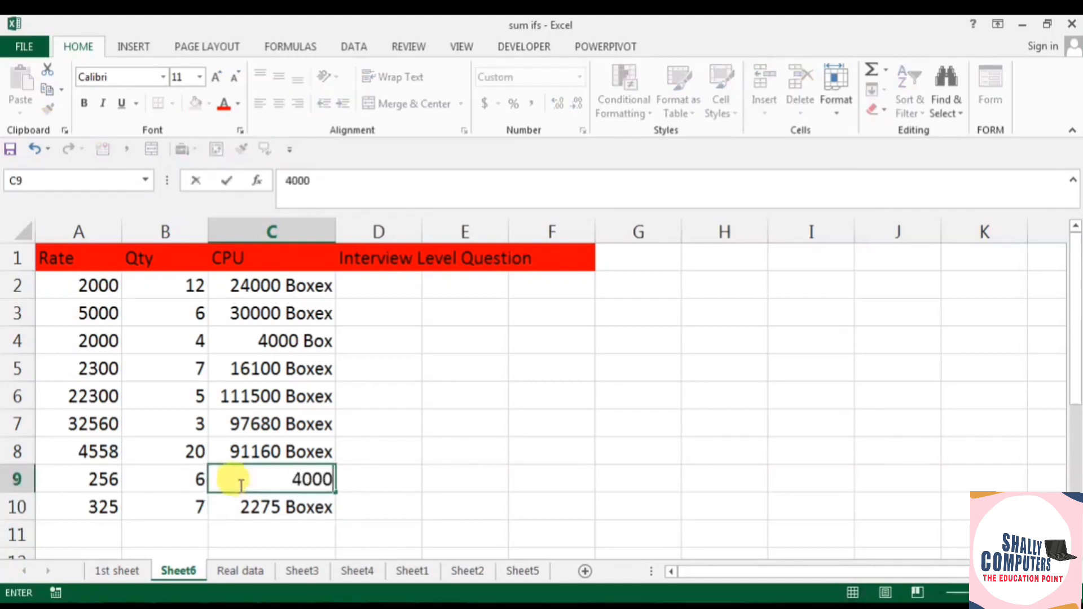
key("ctrl+Return")
key("Down")
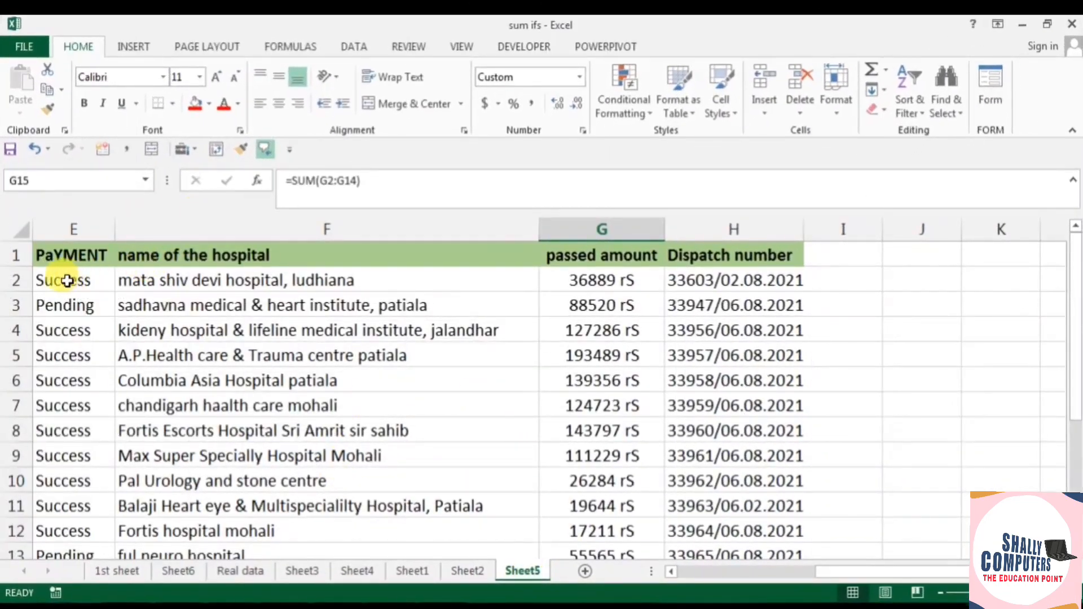
- Freeze the panes at cell A2 of the hospital payment table so its header row stays in place
left_click_drag(49, 277, 17, 281)
scroll(280, 387, "down", 2)
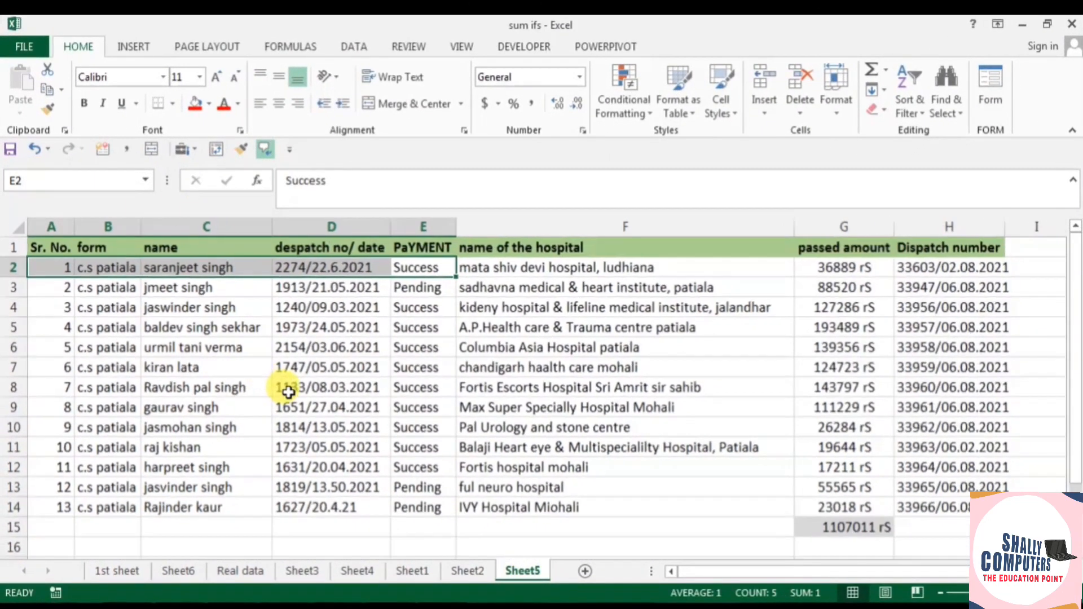
left_click(282, 384)
left_click_drag(82, 247, 891, 247)
left_click(515, 345)
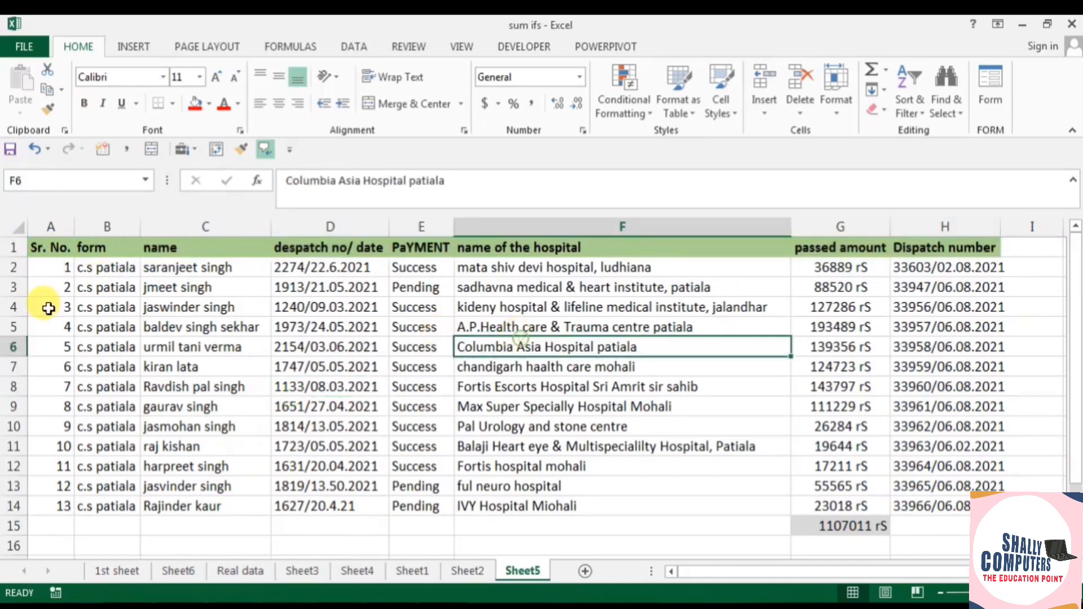
left_click(43, 267)
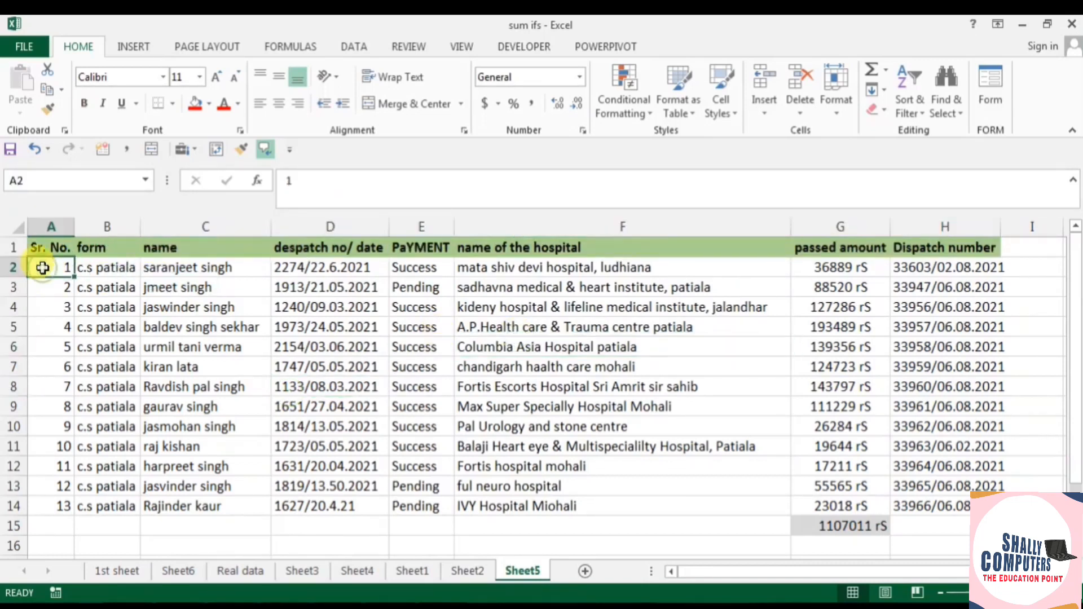
left_click(462, 44)
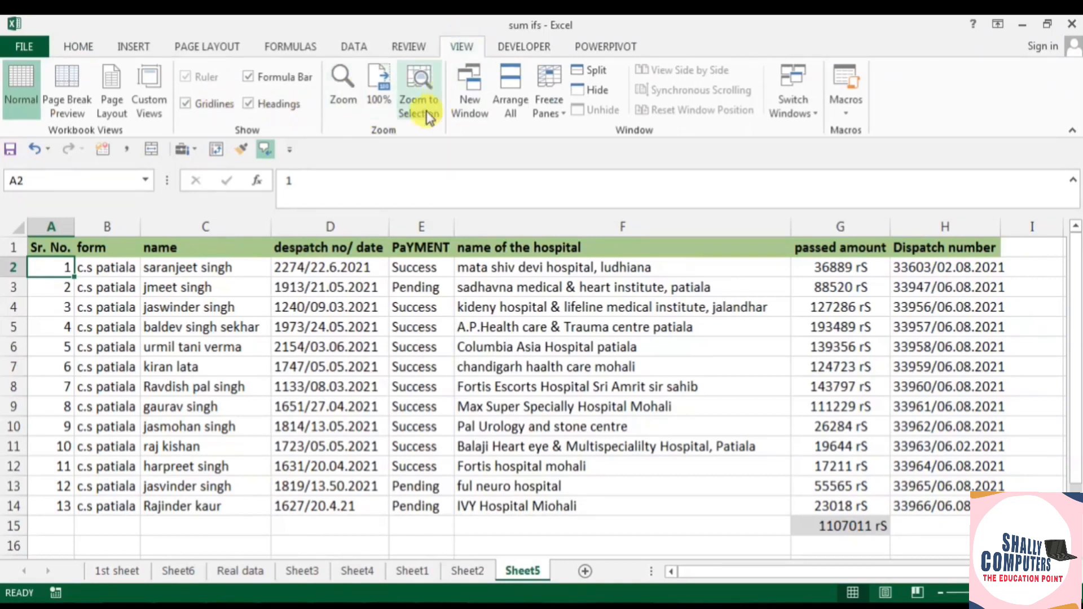
left_click(546, 113)
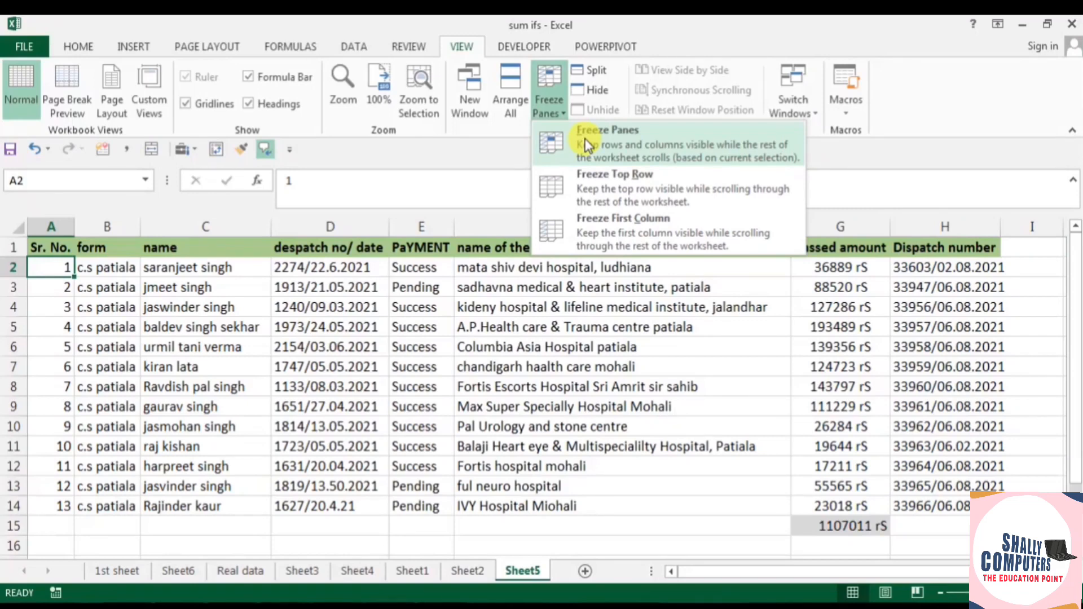
left_click(587, 146)
- Check how the frozen header row behaves while browsing the rows, and unfreeze the panes
left_click(161, 345)
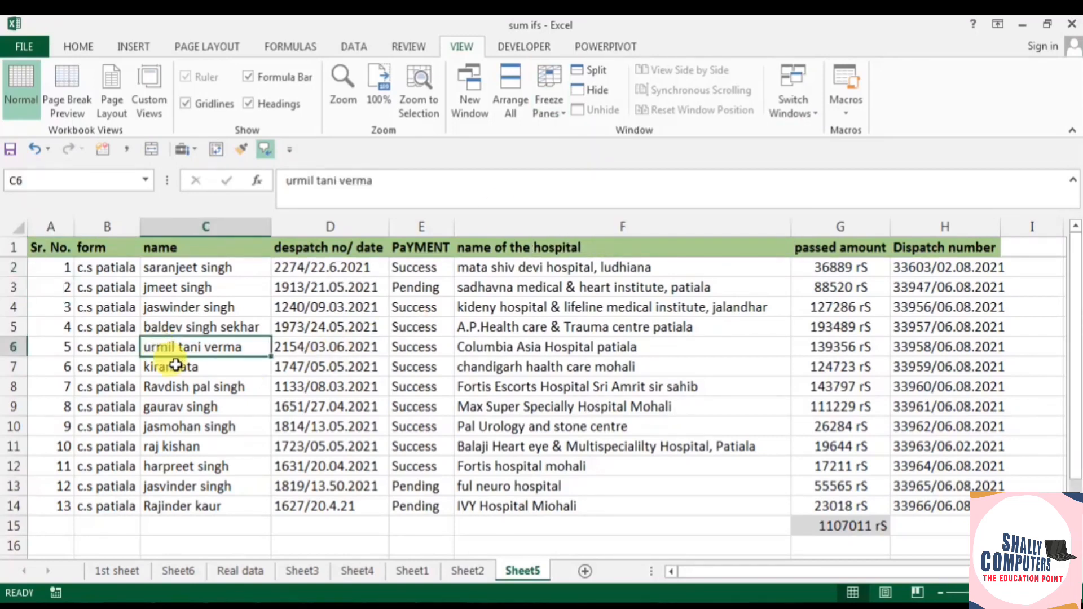
scroll(176, 365, "down", 6)
scroll(176, 365, "up", 6)
scroll(176, 366, "down", 8)
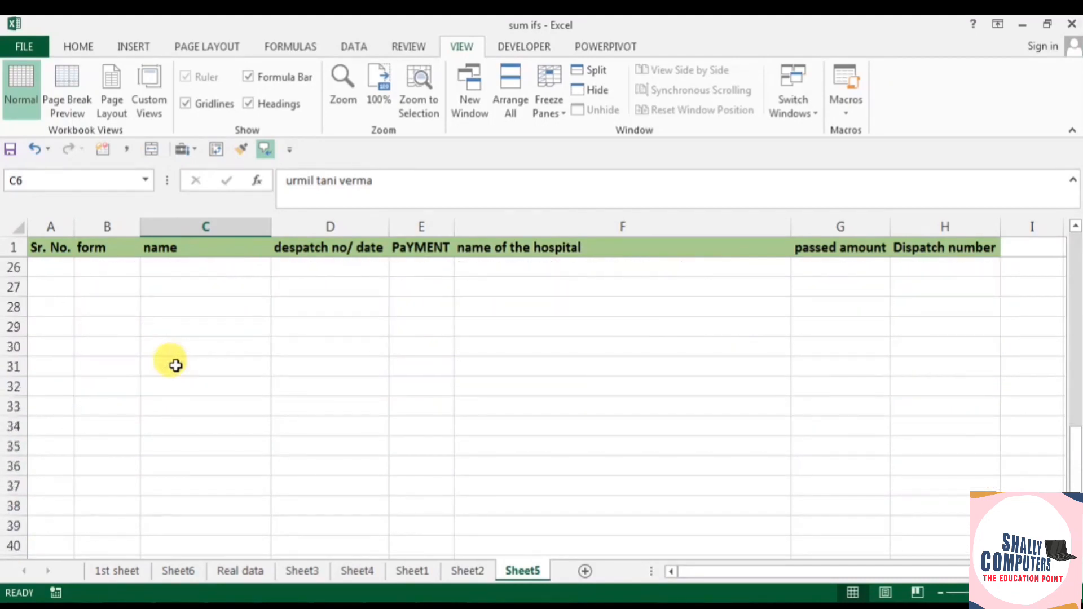
scroll(176, 366, "up", 8)
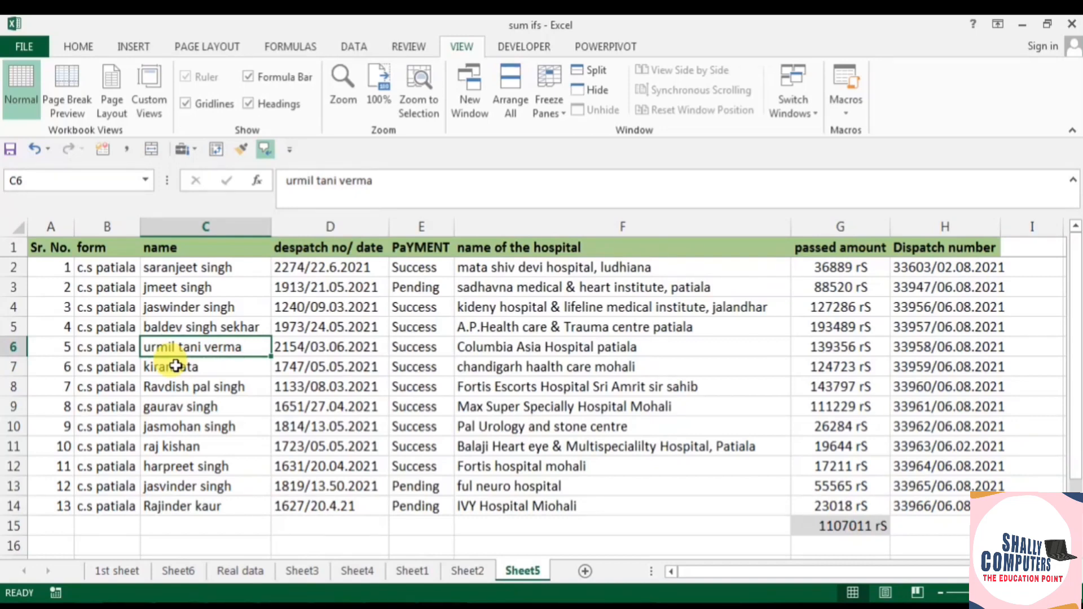
scroll(176, 366, "down", 1)
scroll(172, 362, "up", 1)
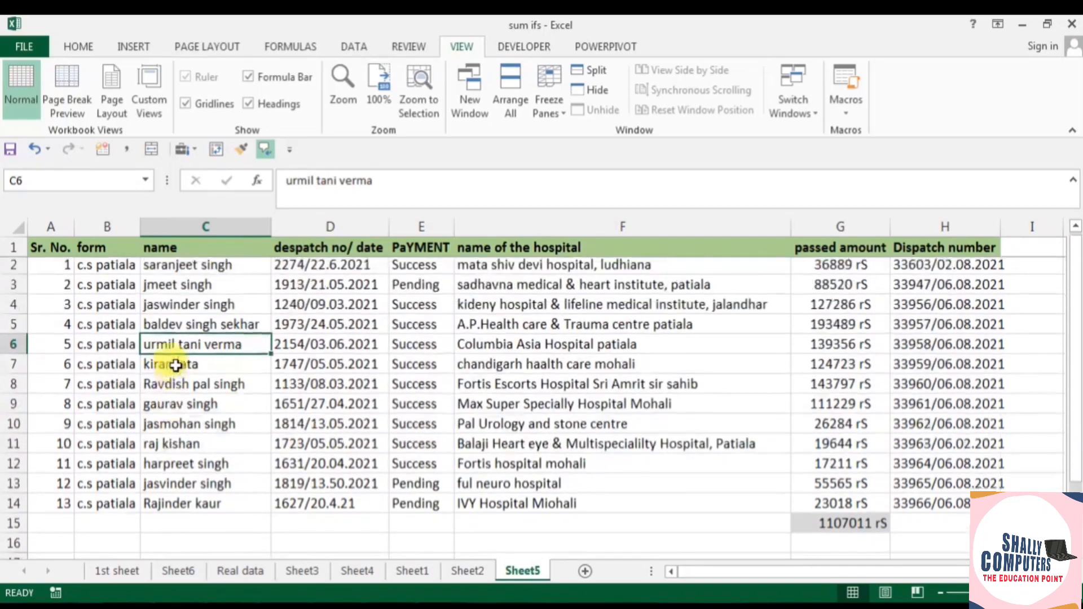
left_click(533, 116)
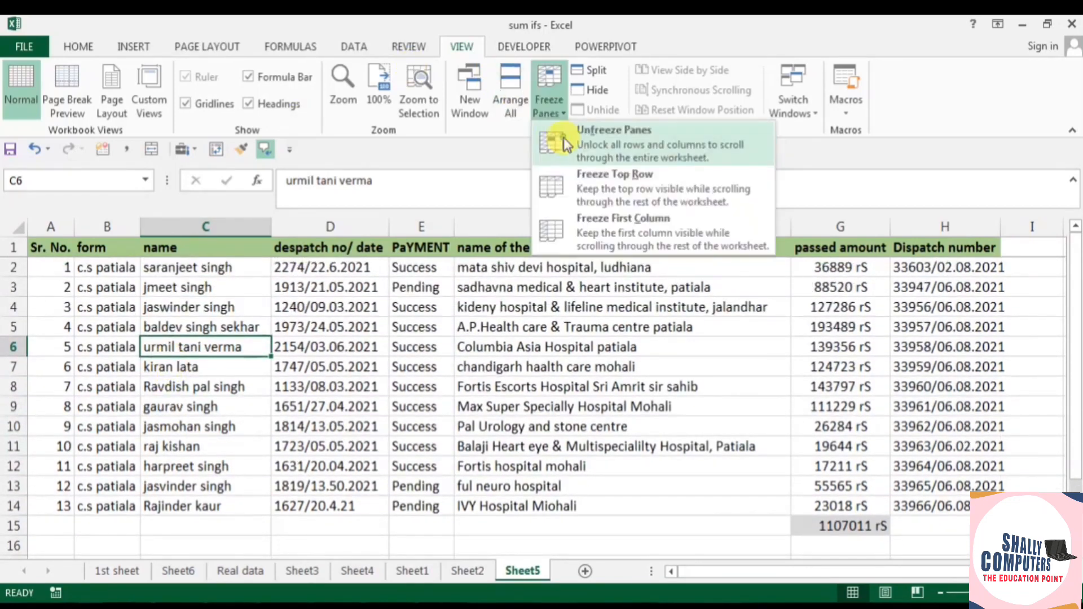
left_click(551, 132)
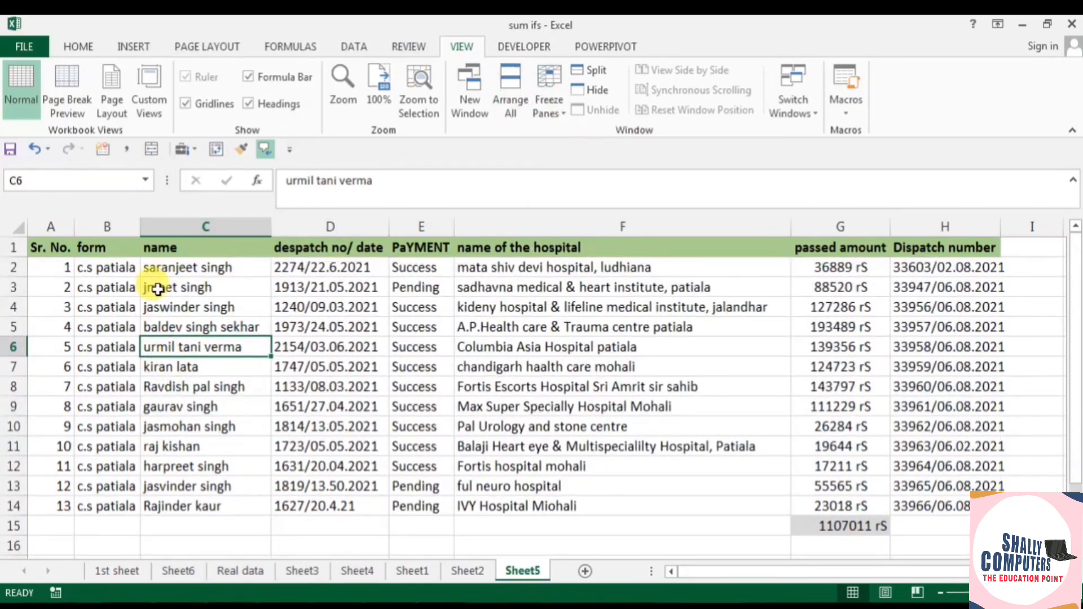
- Copy the whole hospital payment table into a new sheet at A1 and autofit its column widths
key("ctrl+a")
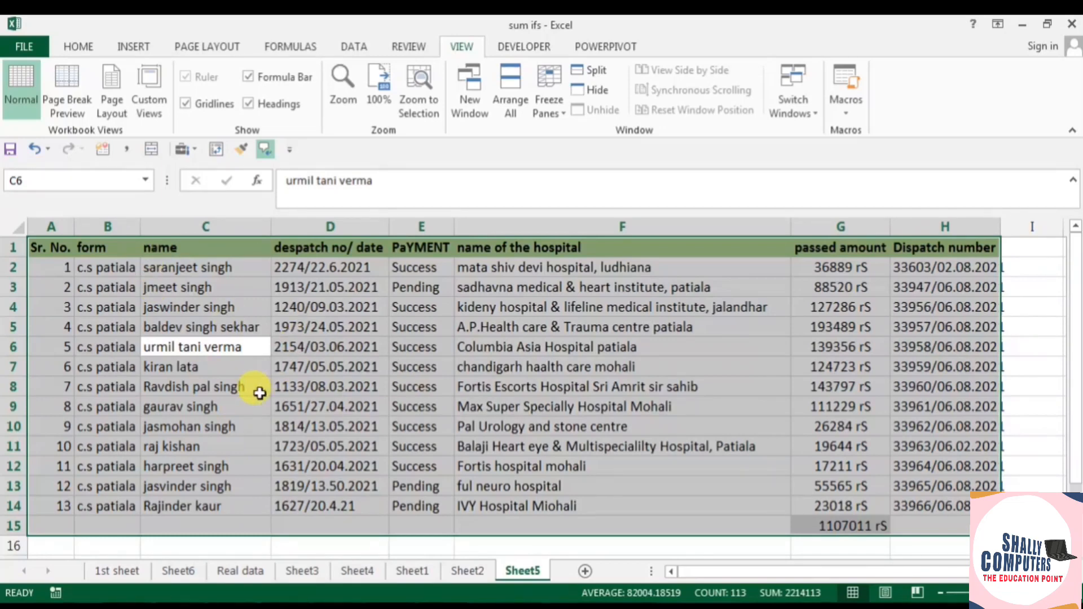
key("ctrl+c")
left_click(585, 571)
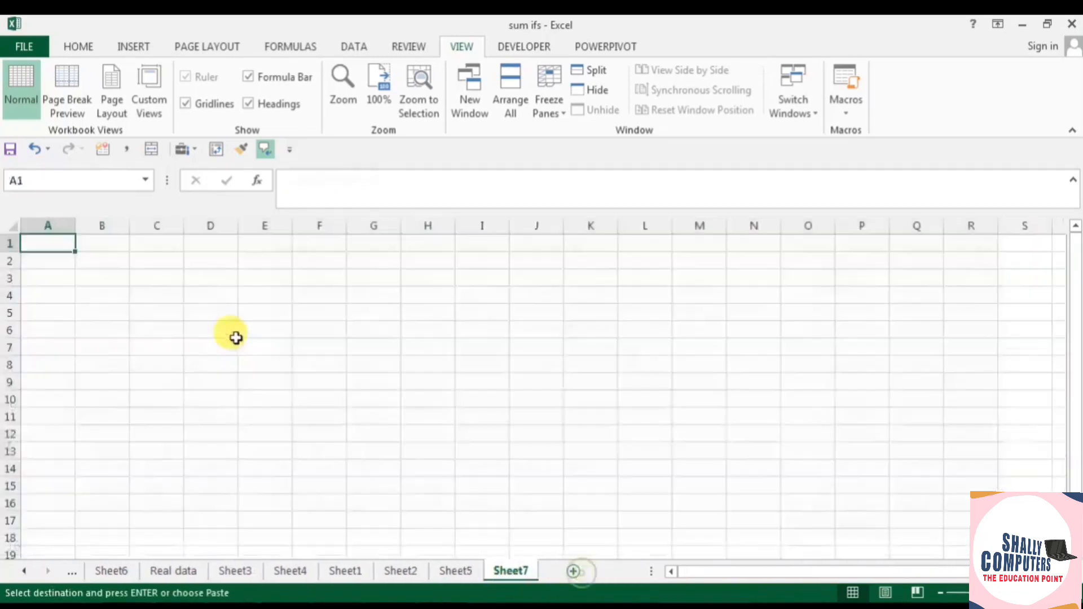
key("ctrl+v")
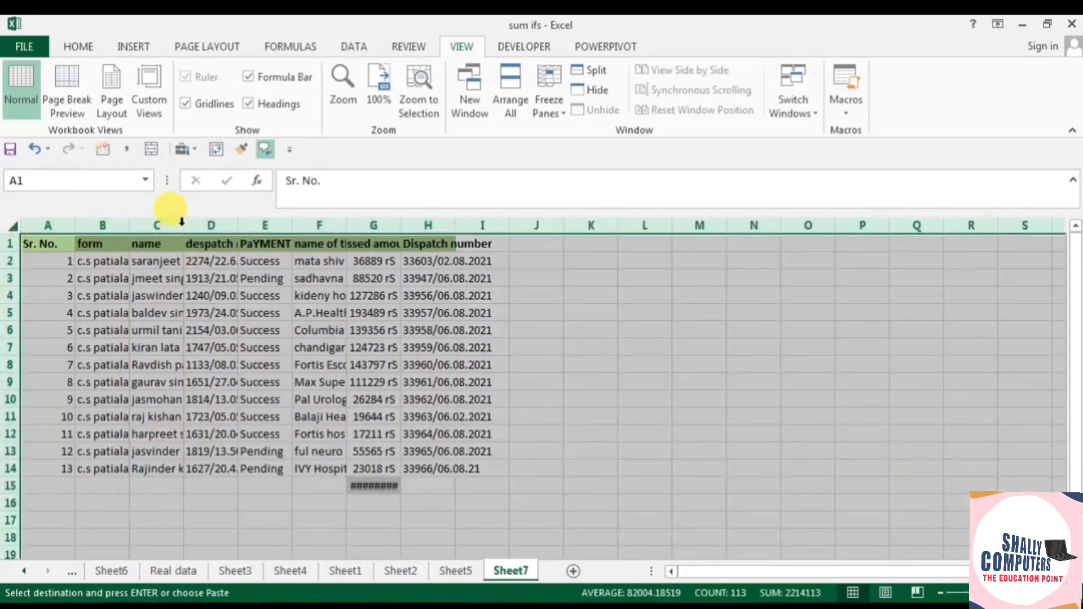
double_click(183, 225)
left_click(187, 279)
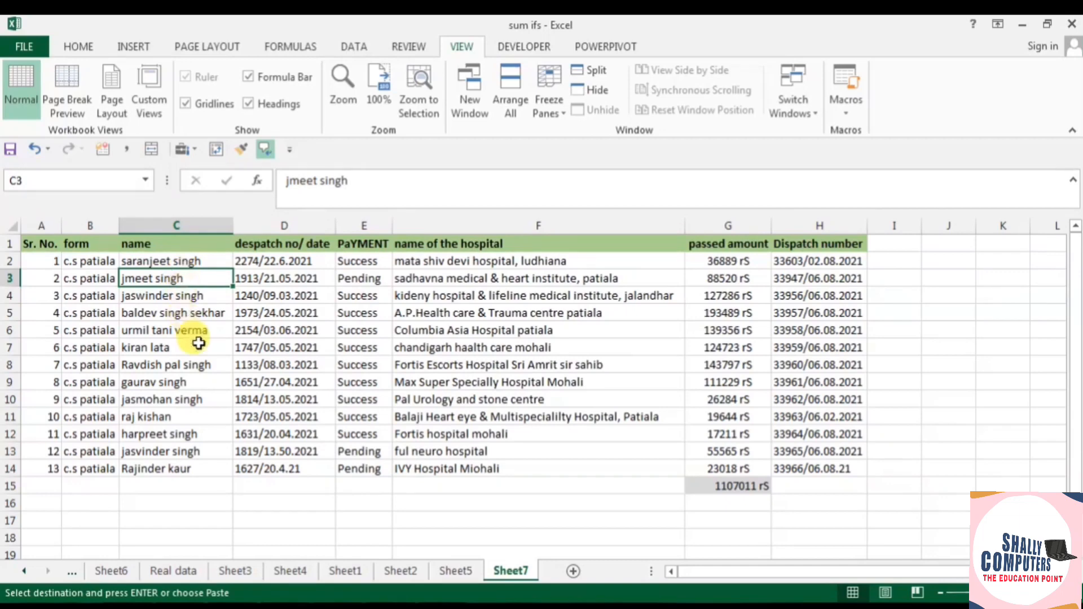
- Convert the range A1:H15 of the copied data into an Excel table with headers
scroll(194, 342, "down", 3)
scroll(198, 343, "up", 3)
scroll(199, 343, "up", 1)
left_click_drag(58, 246, 922, 522)
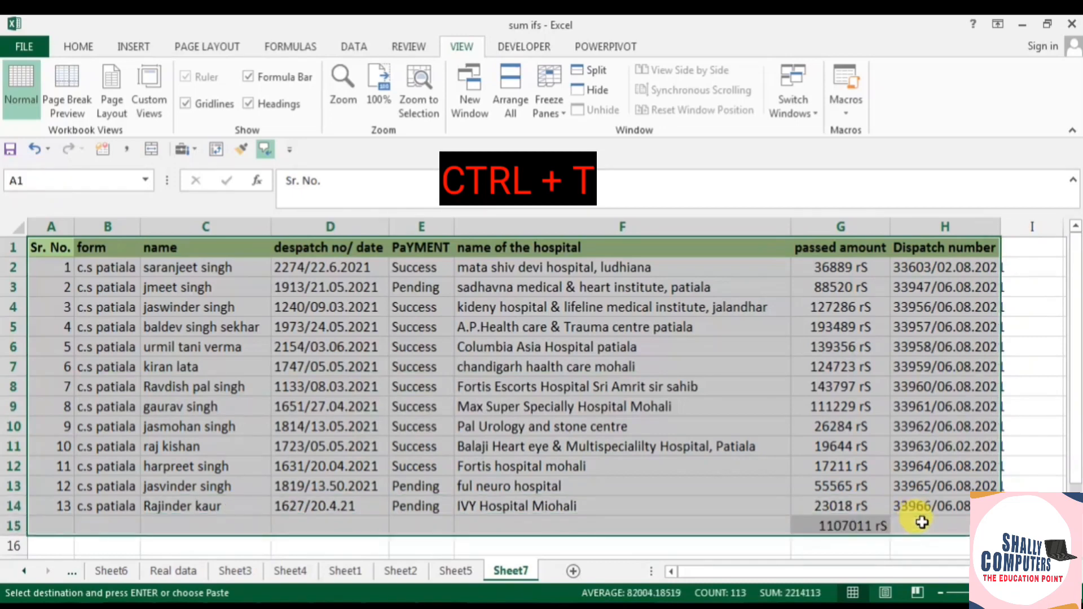
key("ctrl+t")
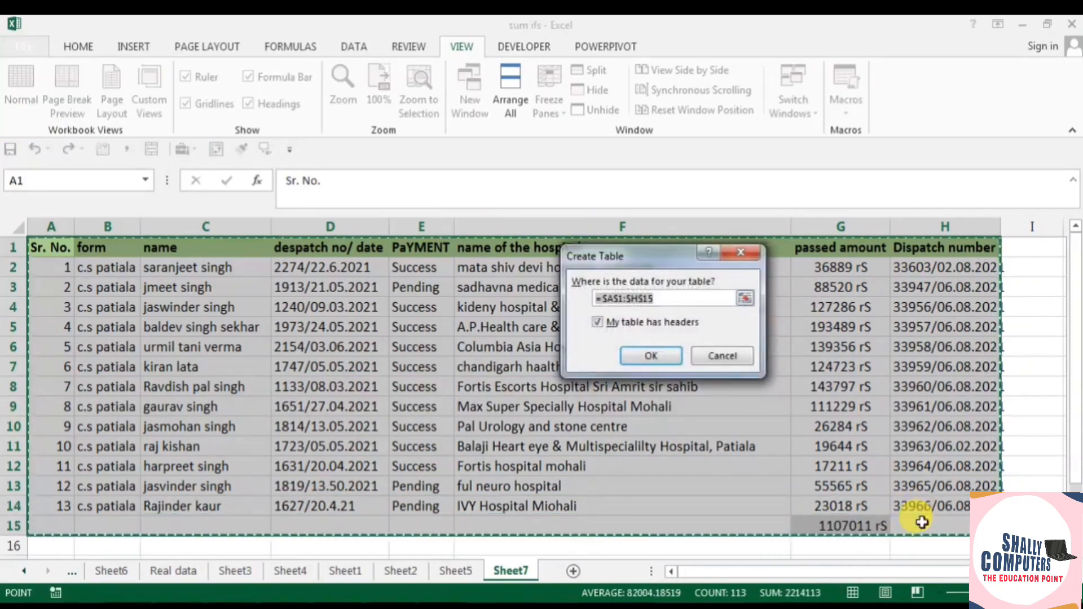
left_click(725, 356)
left_click(123, 45)
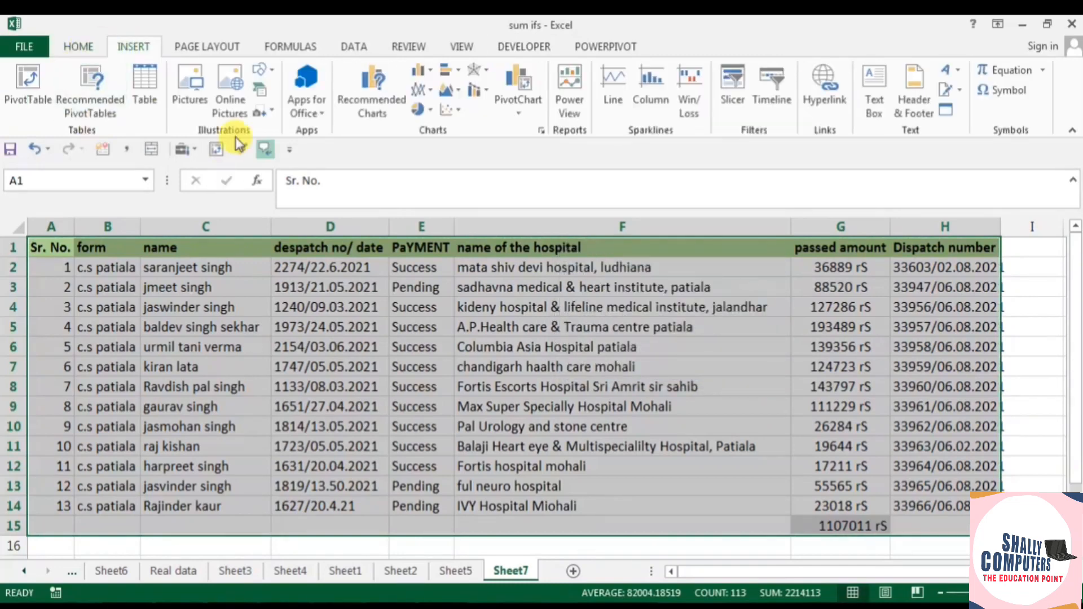
left_click(148, 80)
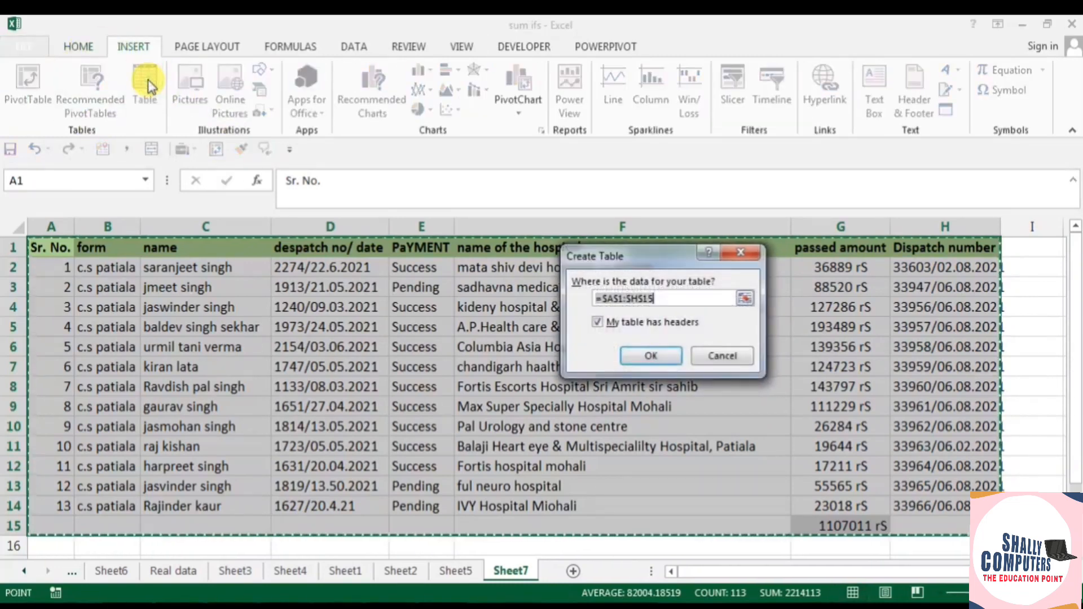
left_click(606, 318)
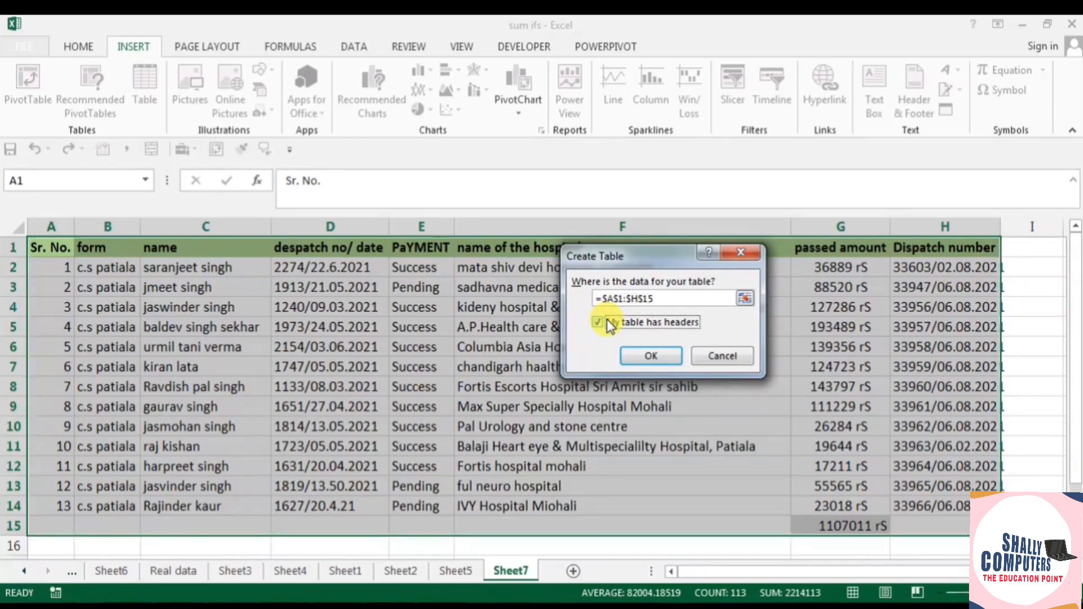
left_click(643, 356)
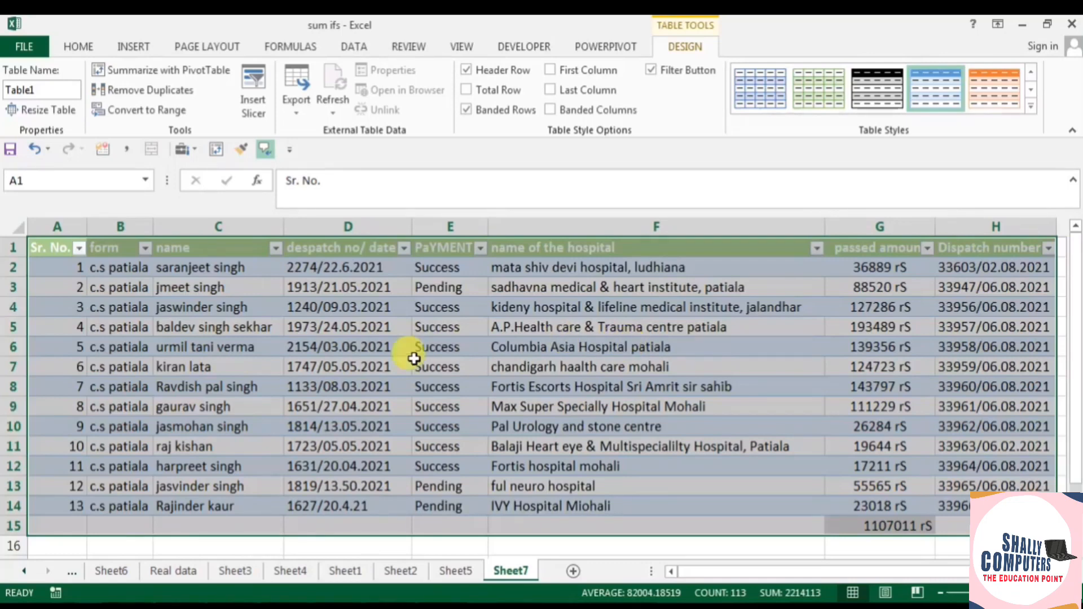
- Examine how the new table's header names behave while browsing down and up through its rows
left_click(223, 306)
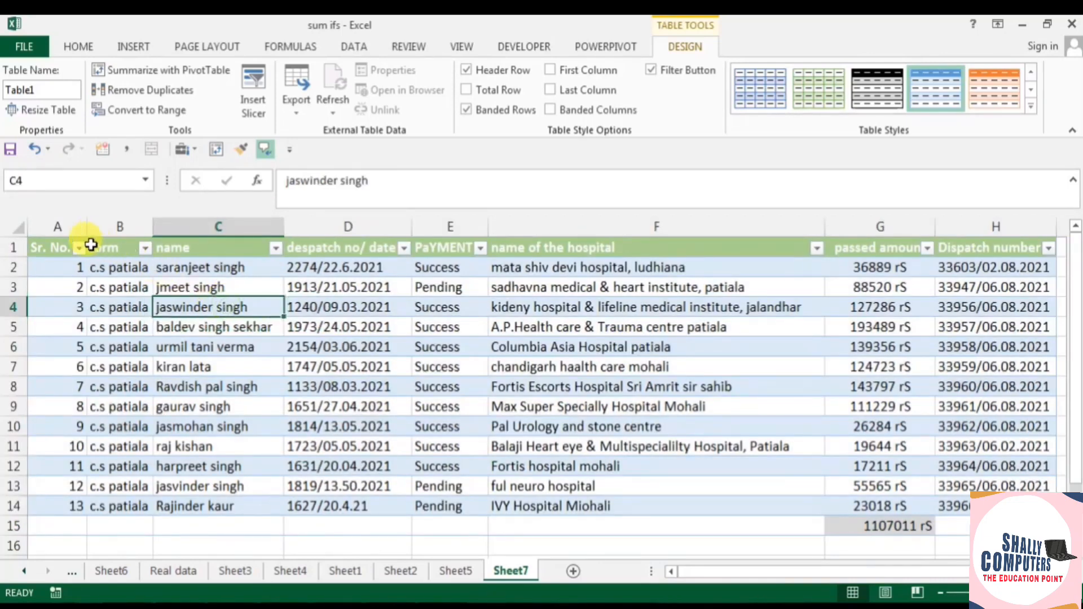
left_click_drag(79, 247, 972, 244)
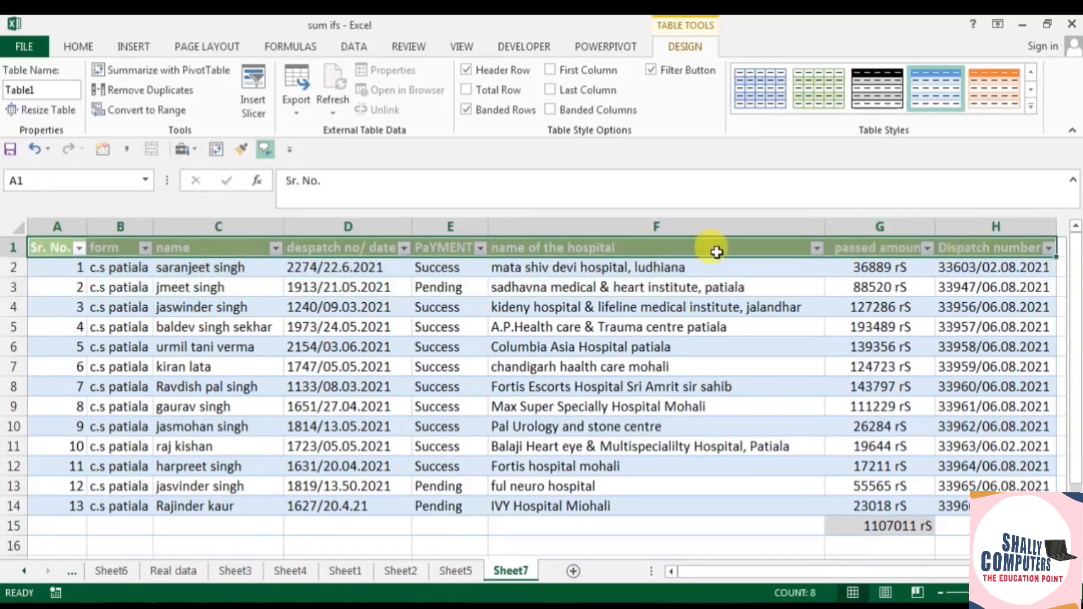
left_click(367, 365)
scroll(363, 358, "down", 3)
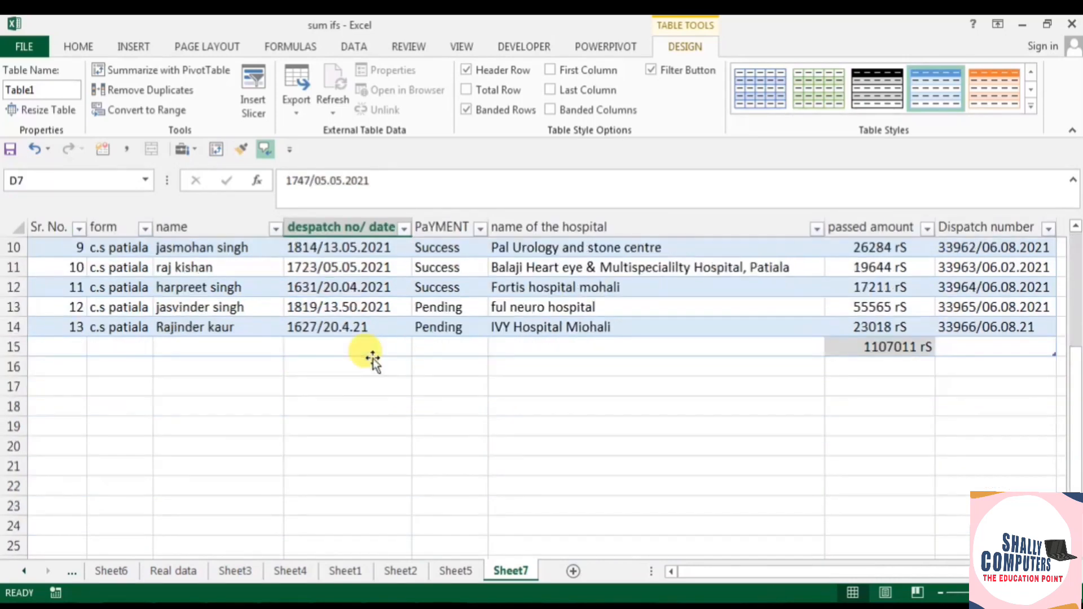
scroll(362, 357, "up", 3)
scroll(372, 358, "down", 2)
scroll(372, 358, "down", 1)
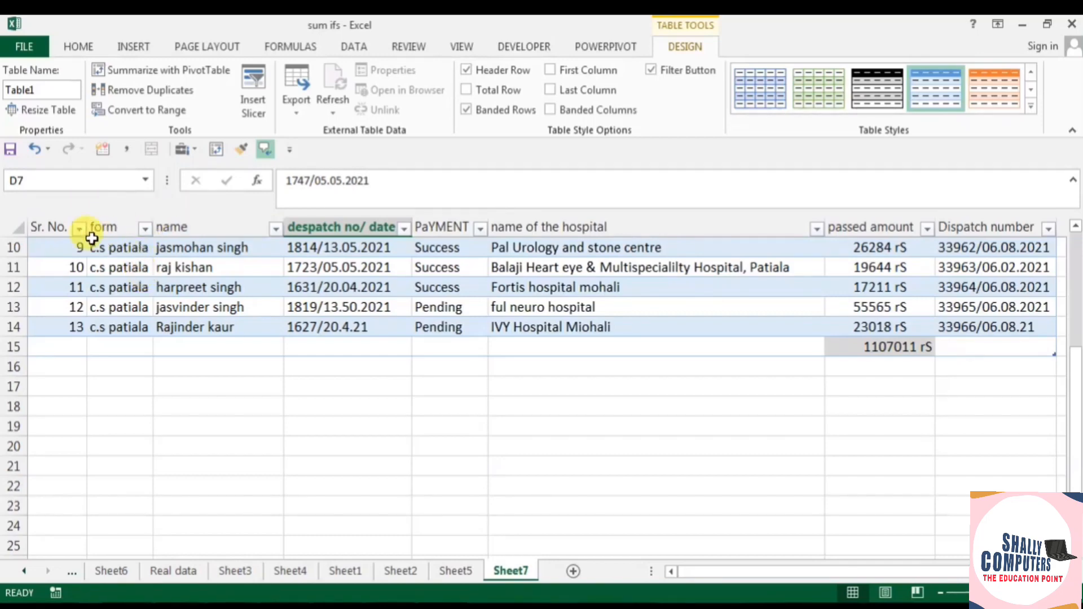
left_click_drag(42, 219, 201, 230)
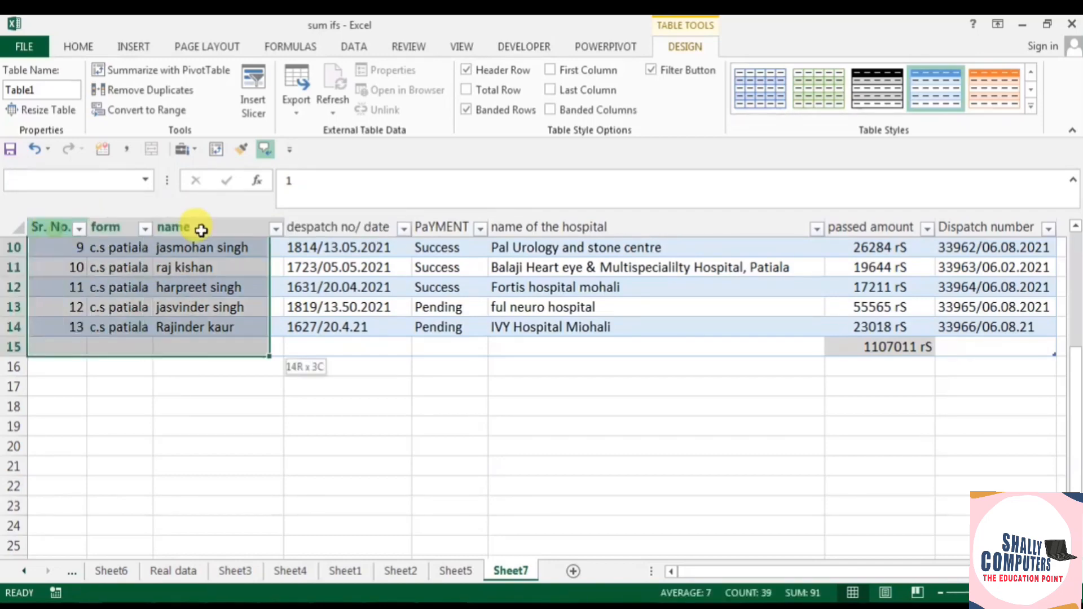
left_click(336, 269)
scroll(332, 291, "up", 3)
scroll(332, 301, "down", 3)
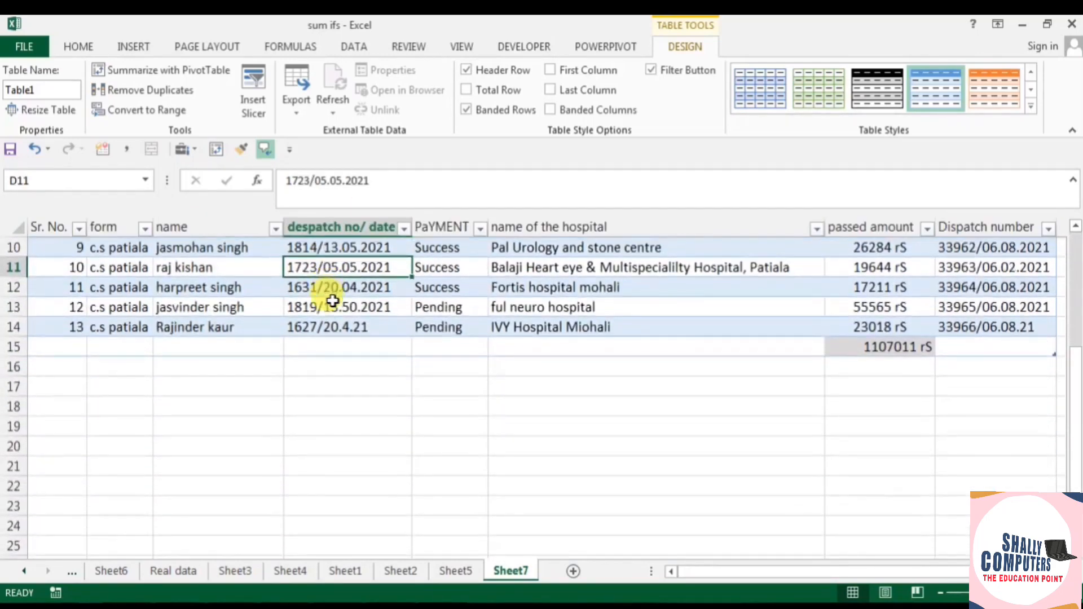
scroll(332, 301, "up", 3)
scroll(333, 301, "down", 4)
scroll(333, 301, "up", 4)
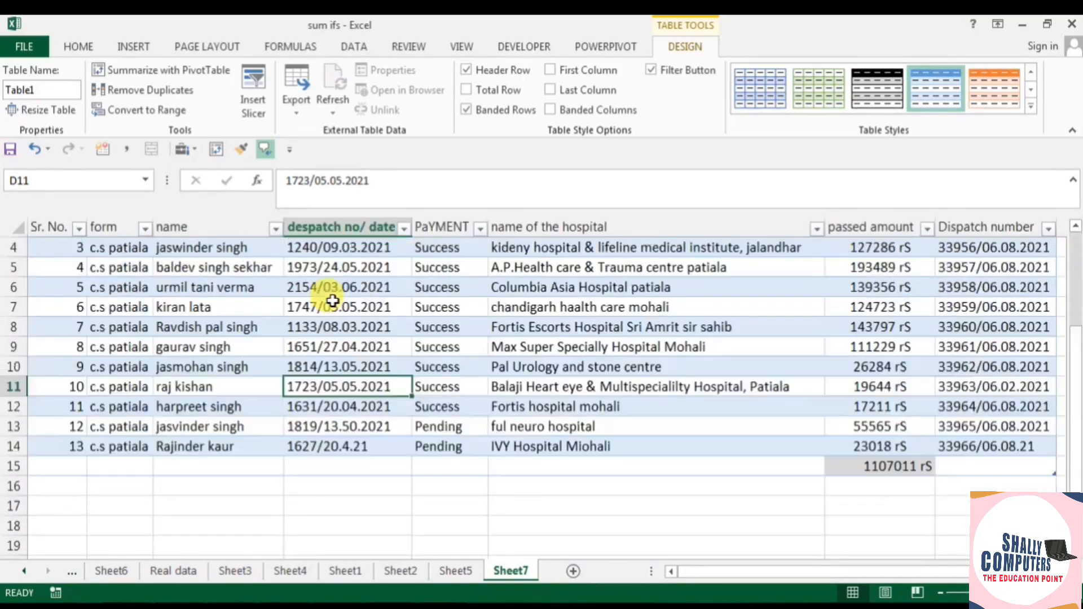
scroll(332, 301, "down", 3)
scroll(333, 301, "up", 3)
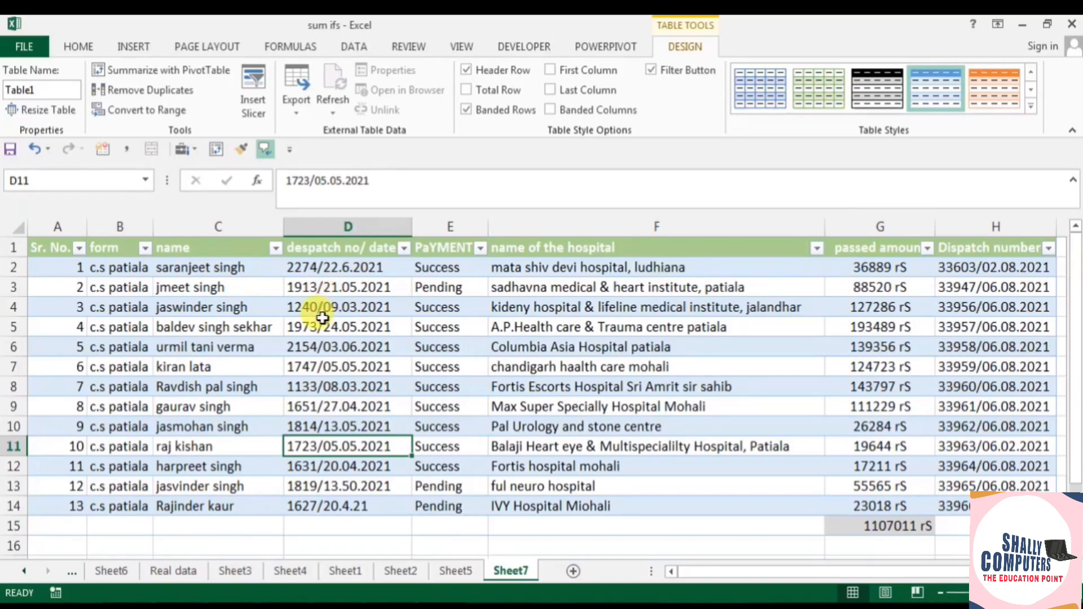
- Add a new sheet and enter the headers Year, Sales and target in A1:C1
left_click(574, 571)
scroll(143, 342, "up", 4)
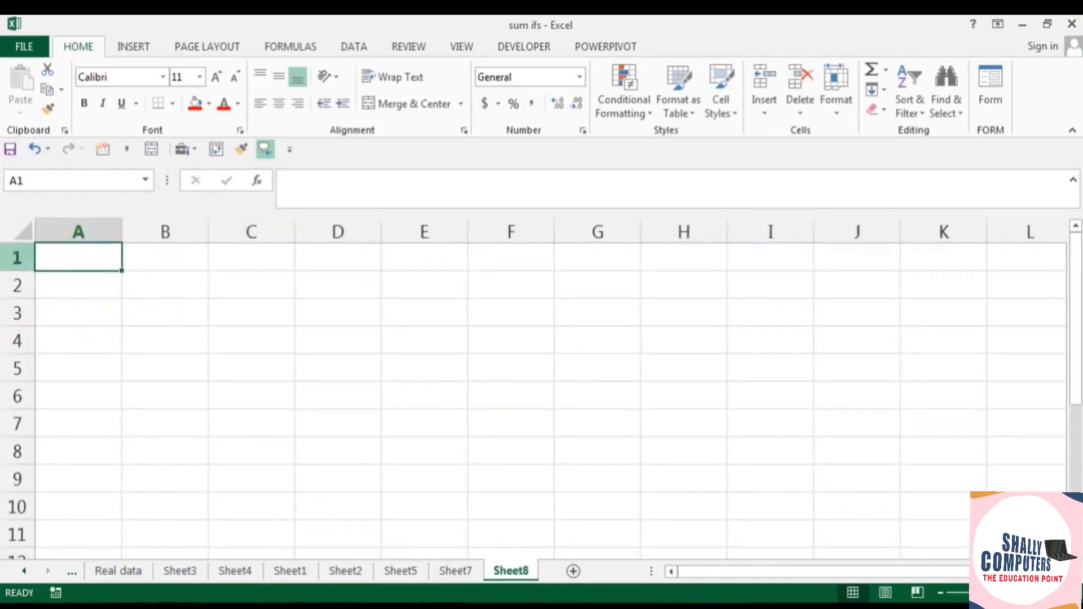
type("Year")
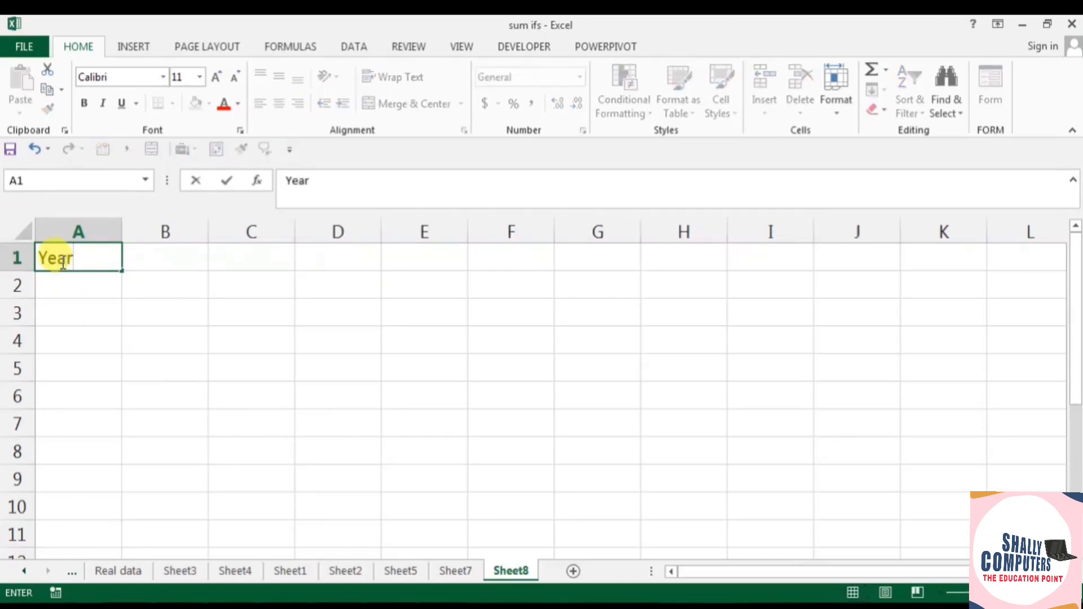
key("Tab")
type("Sales")
key("Tab")
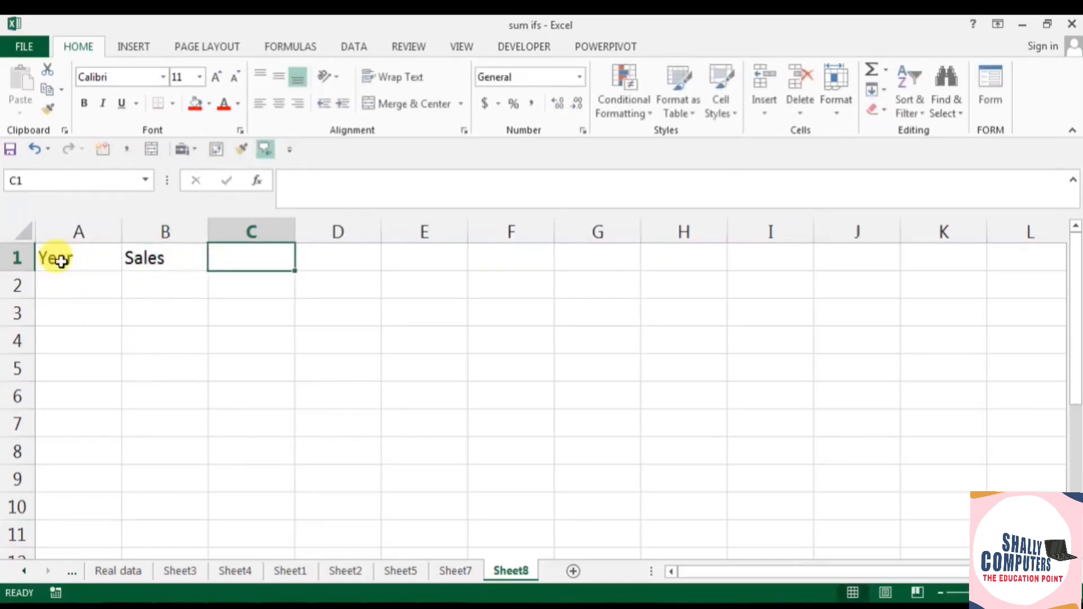
type("target")
key("Return")
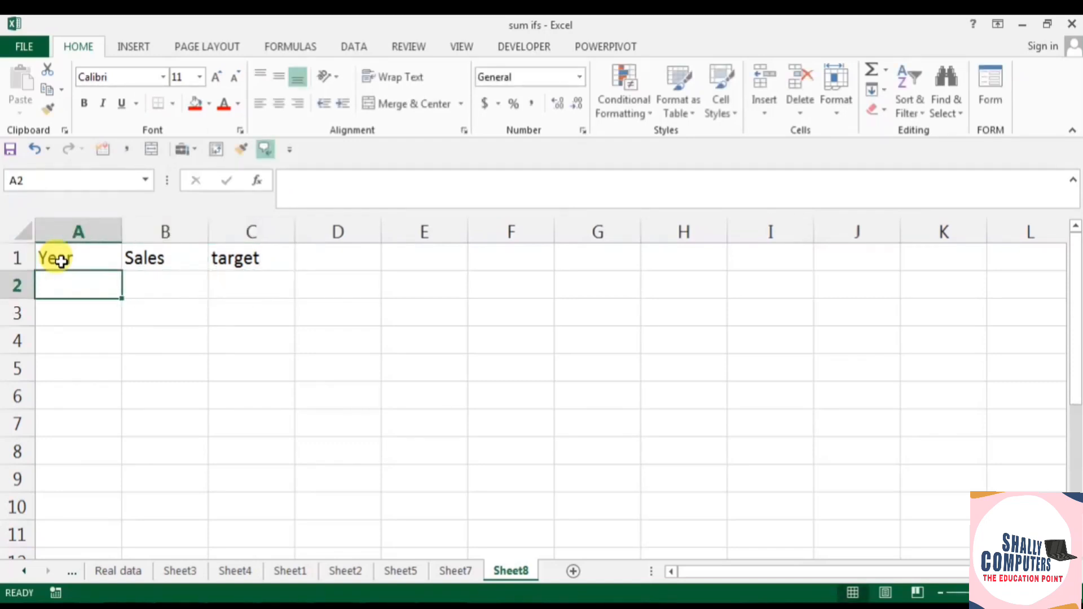
- Fill A2:A6 with the labels year 2019, Year 2020, Year 2021, Year 2022 and Year 2023
type("year")
type(" 202")
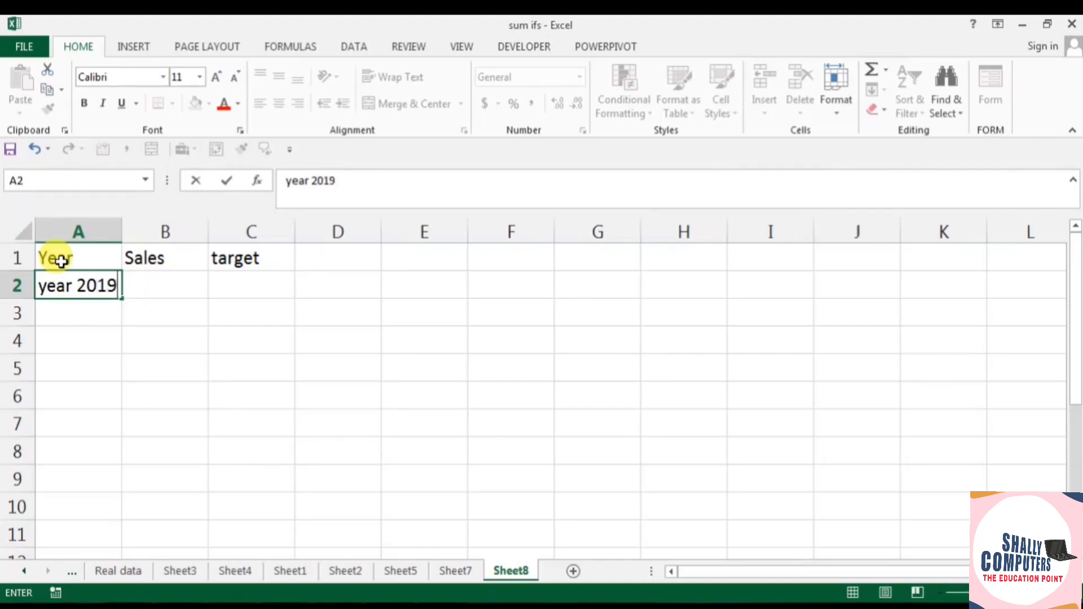
key("Return")
type("Year")
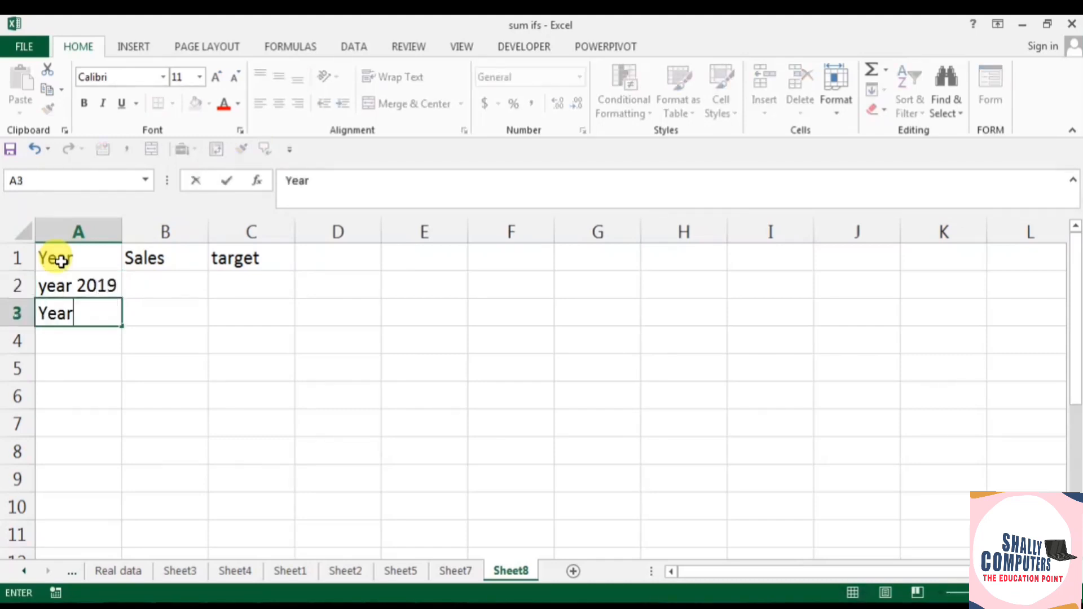
type(" 2020")
key("Return")
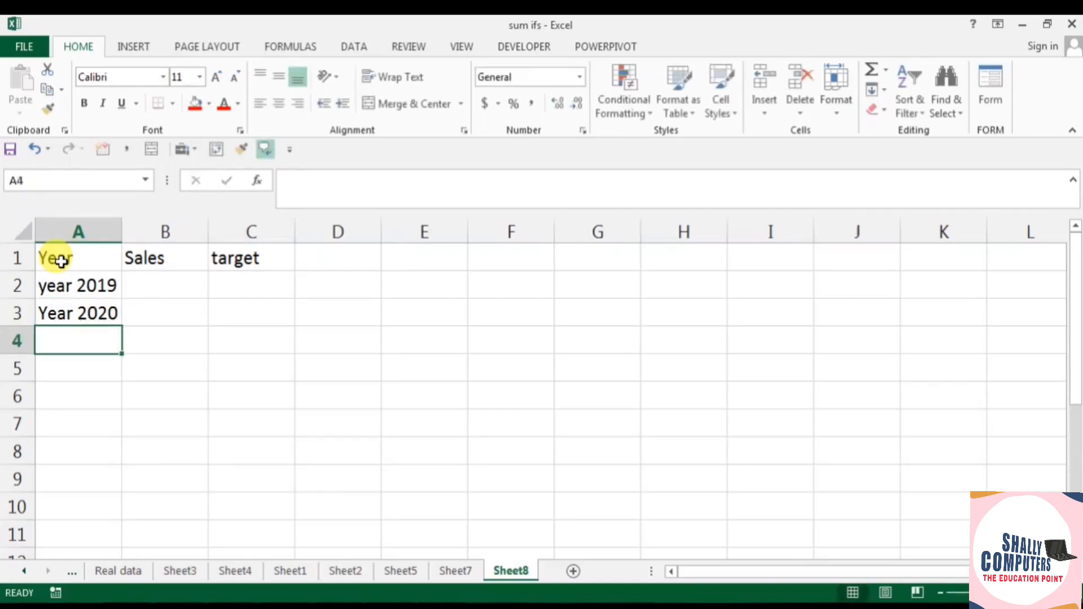
type("Year 201")
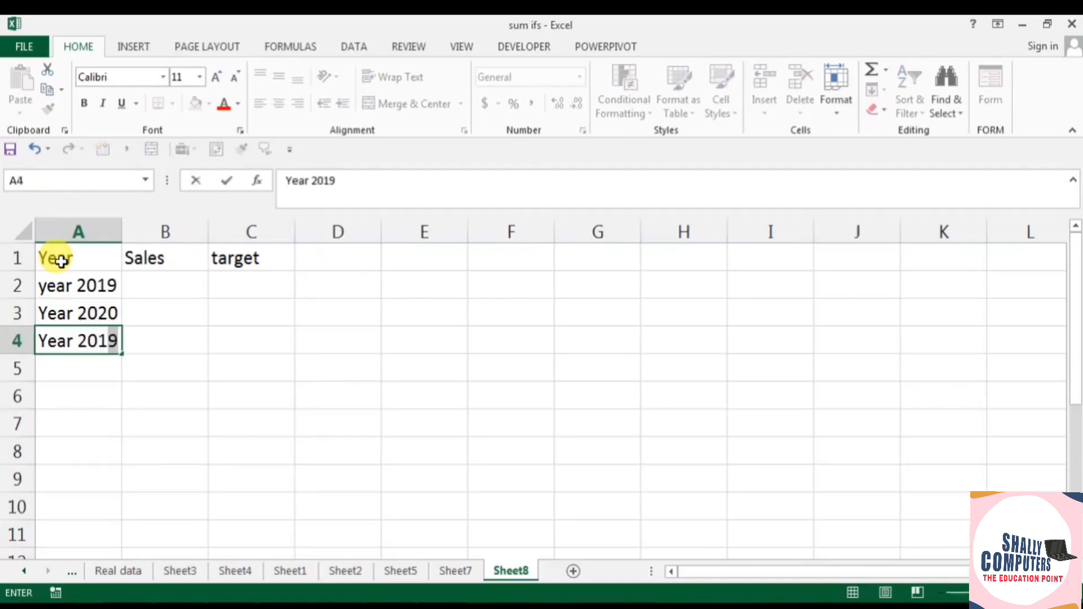
key("BackSpace")
key("BackSpace")
type("21")
key("Return")
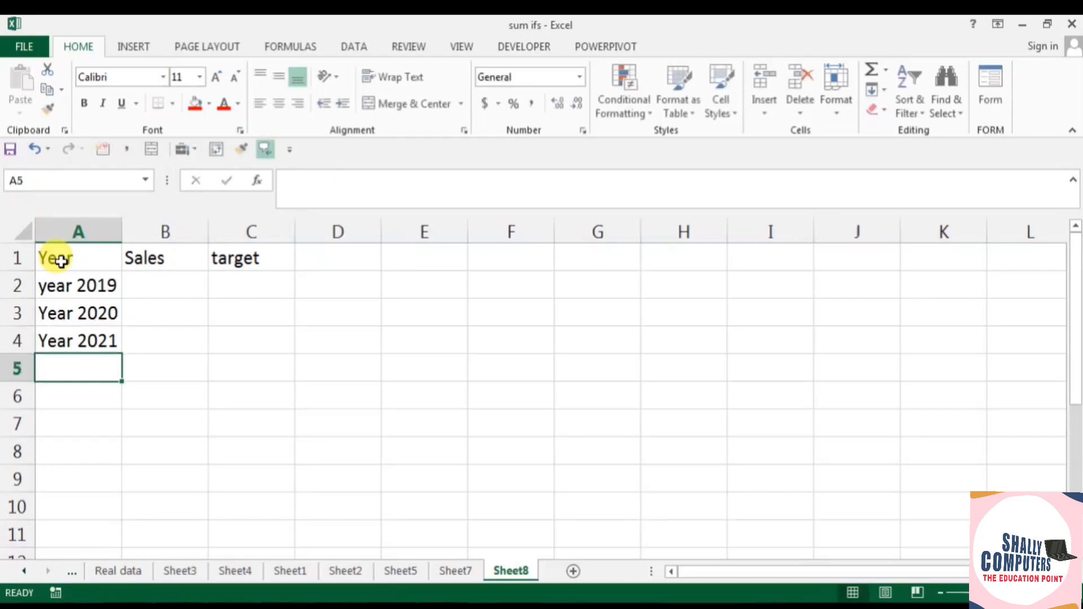
type("Year 2")
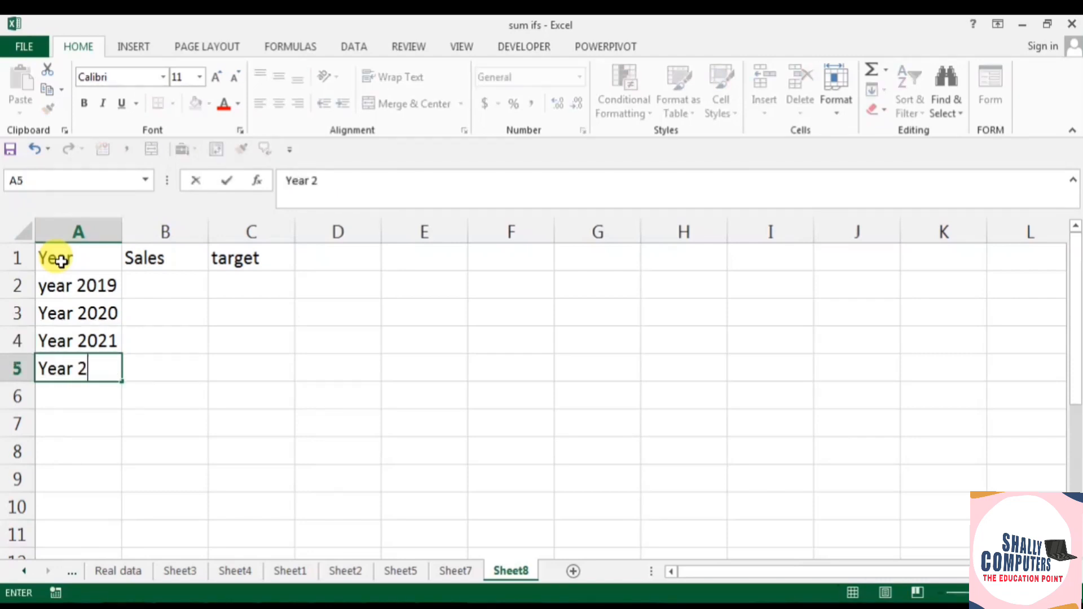
type("022")
key("Return")
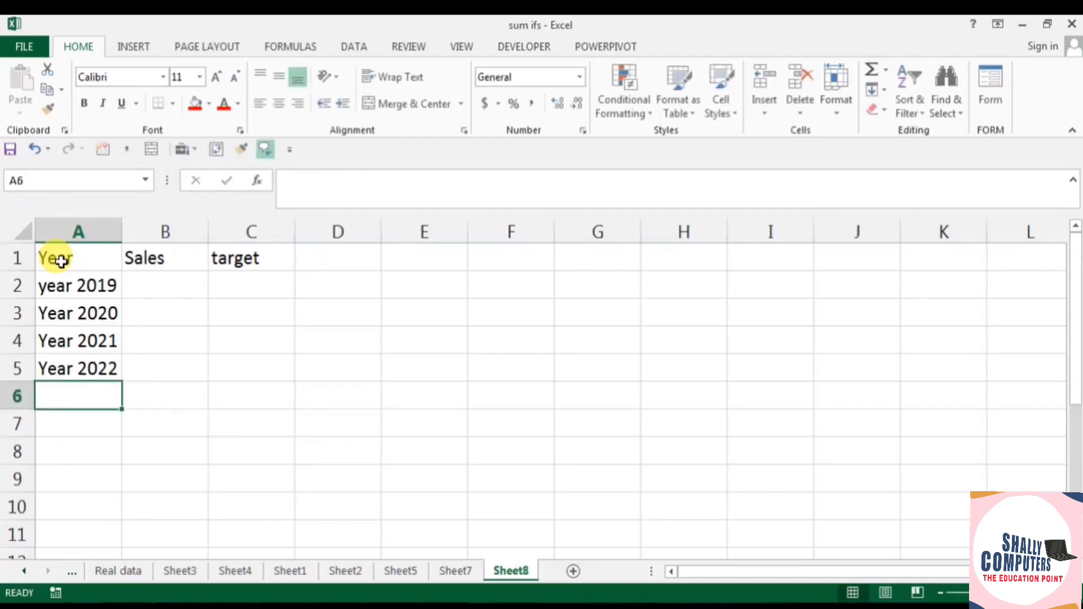
type("Year 2023")
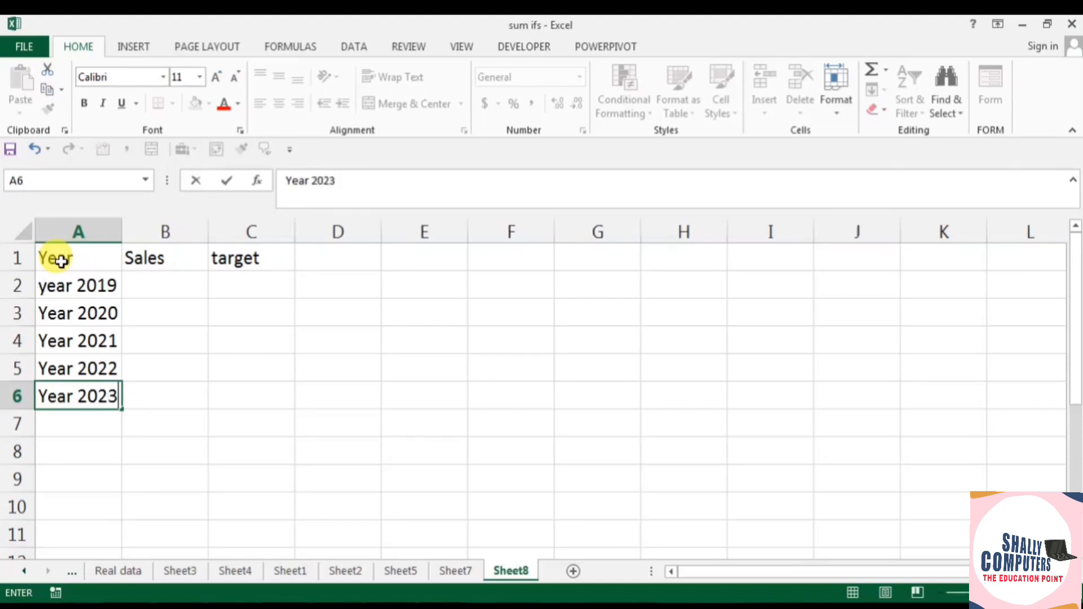
key("Right")
- Enter the sales values 10000, 13000 and 15000 in B2:B4 for the years 2019 to 2021
key("Up")
key("Up")
key("Up")
key("Up")
key("Up")
key("Down")
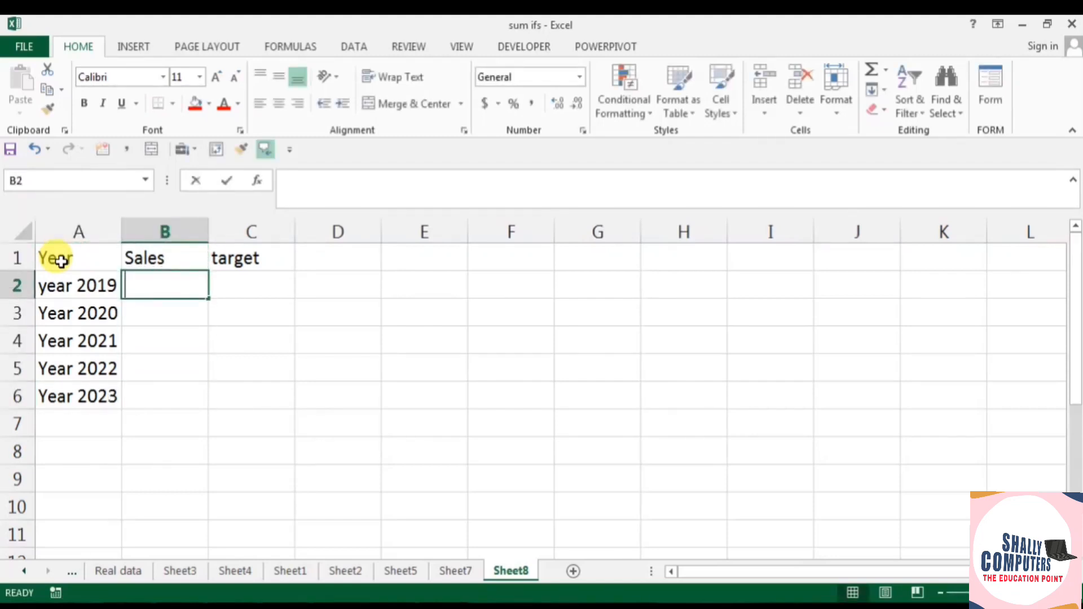
type("10000")
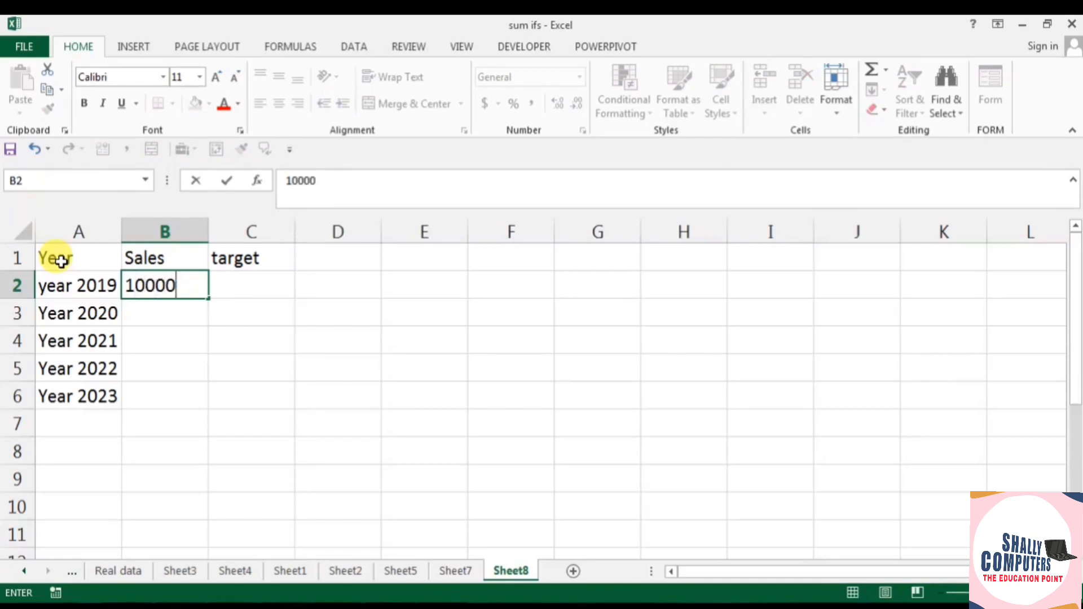
key("Return")
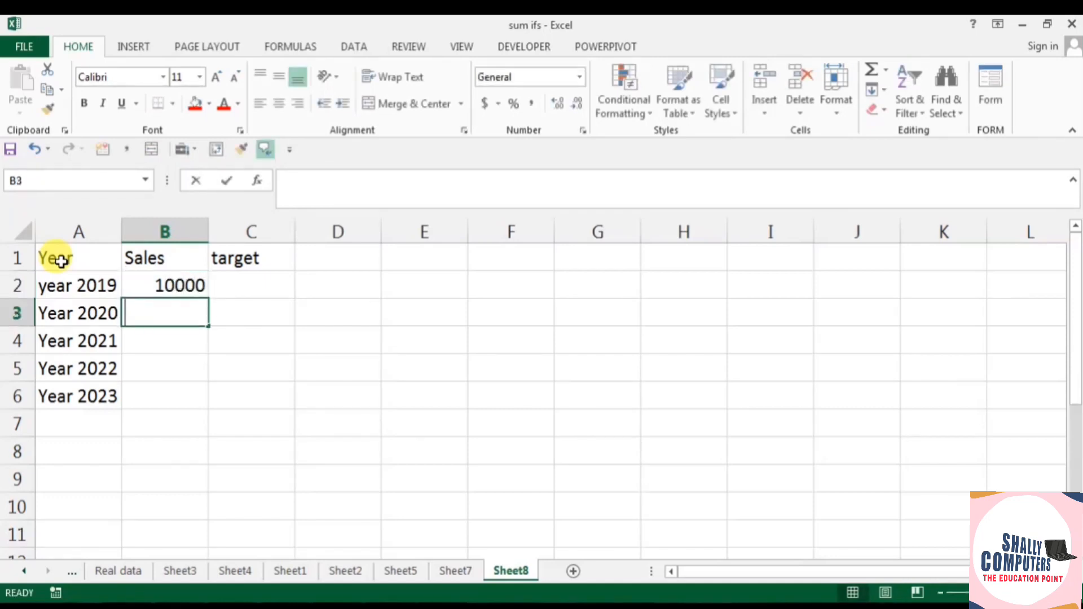
type("13000")
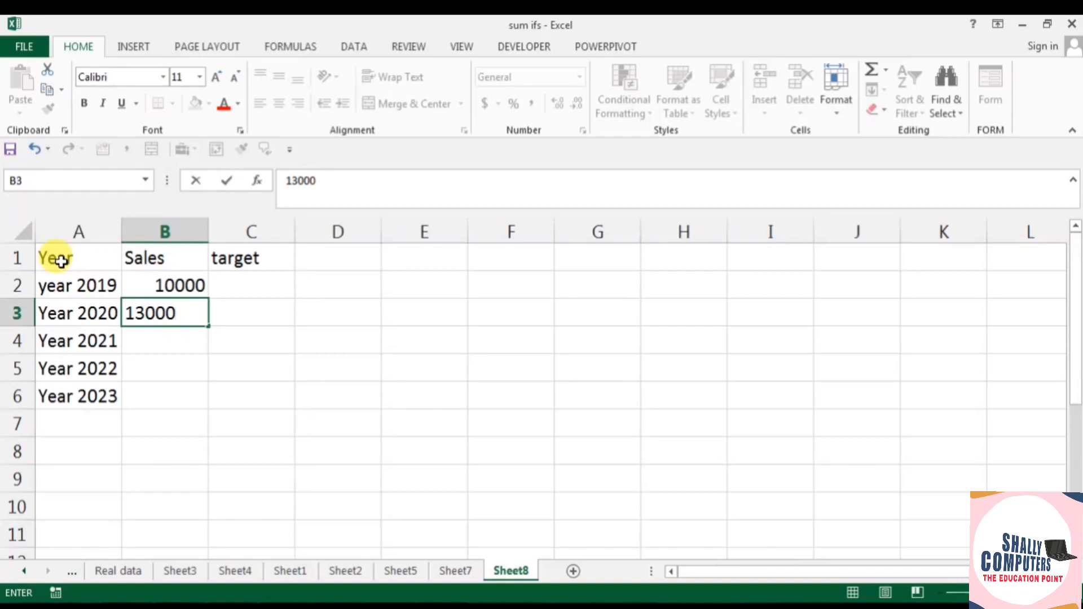
key("Return")
type("15000")
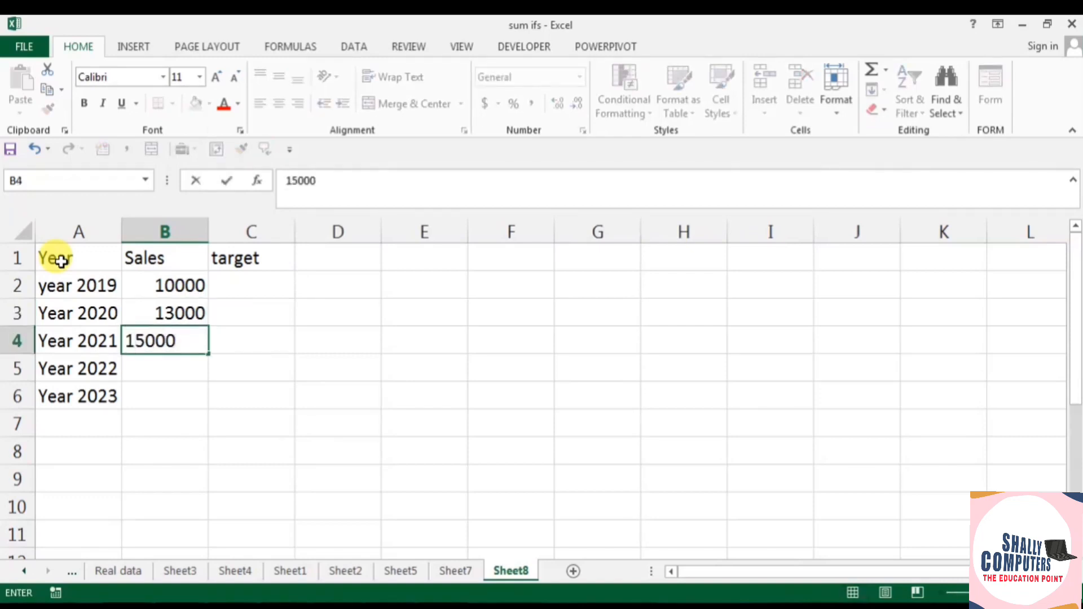
key("Return")
- Enter sales of 20000 for Year 2022 in B5 and 25000 for Year 2023 in B6
type("5000")
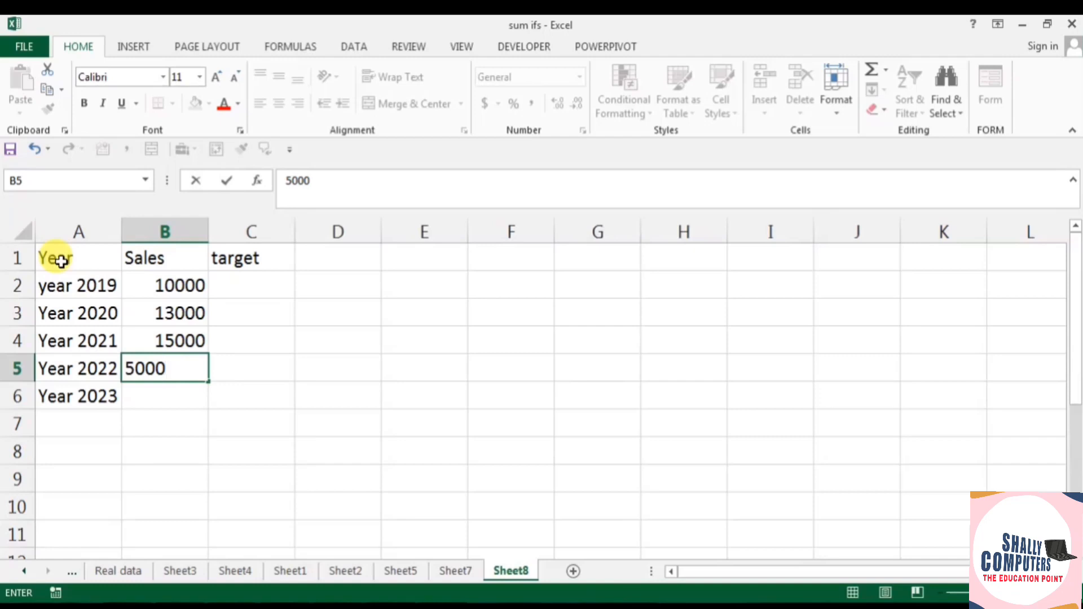
key("Return")
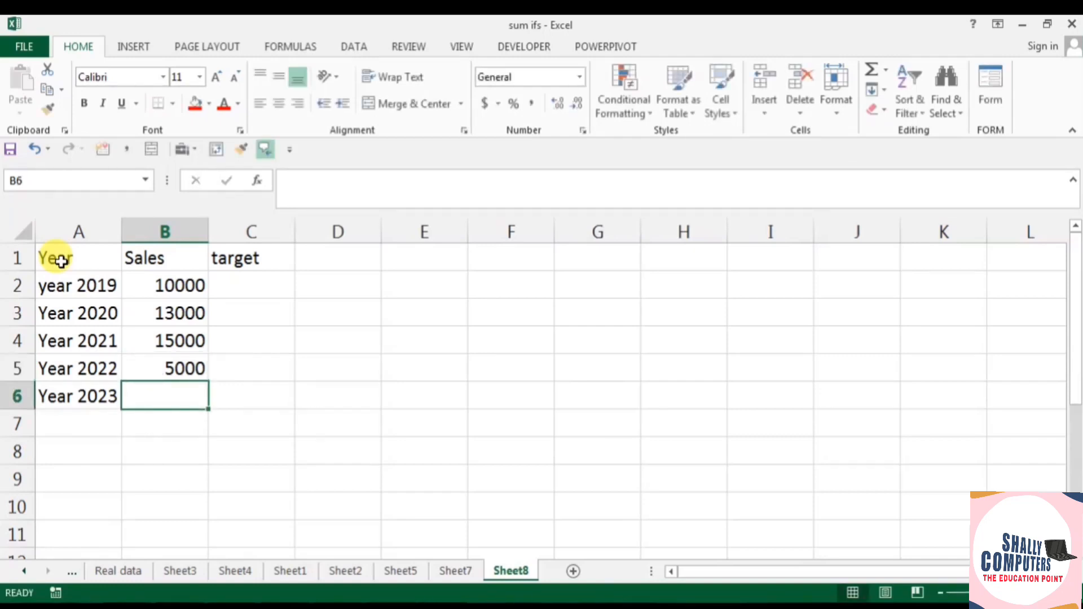
key("Up")
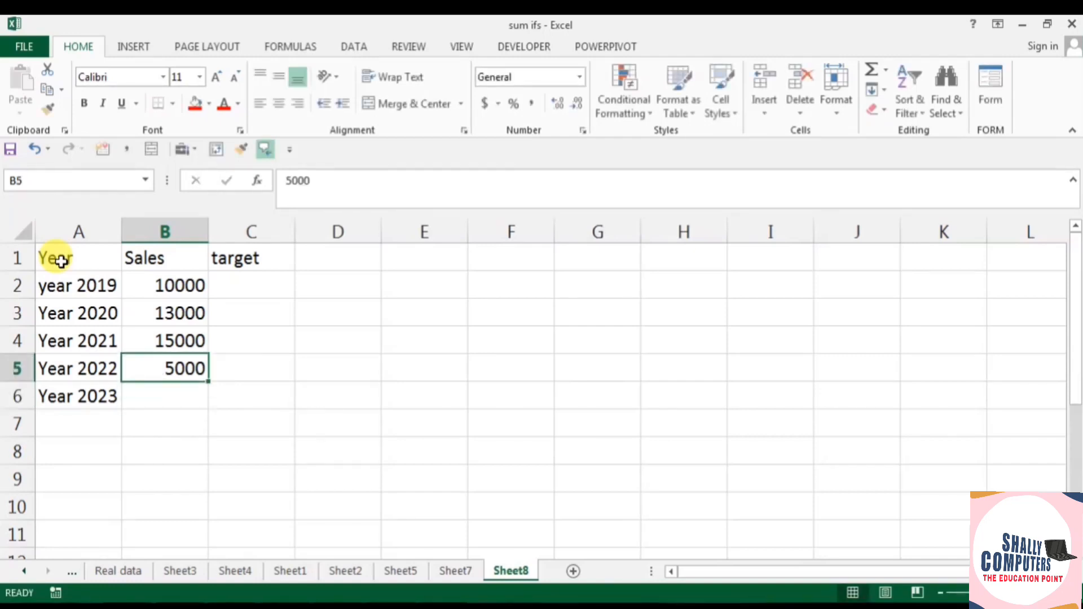
type("20000")
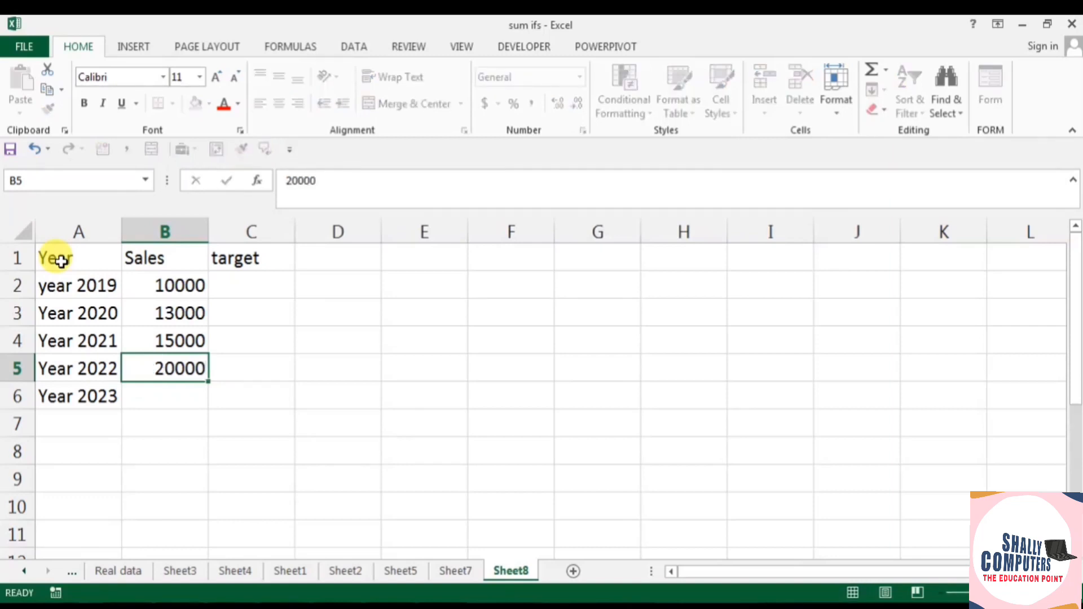
key("Down")
type("25000")
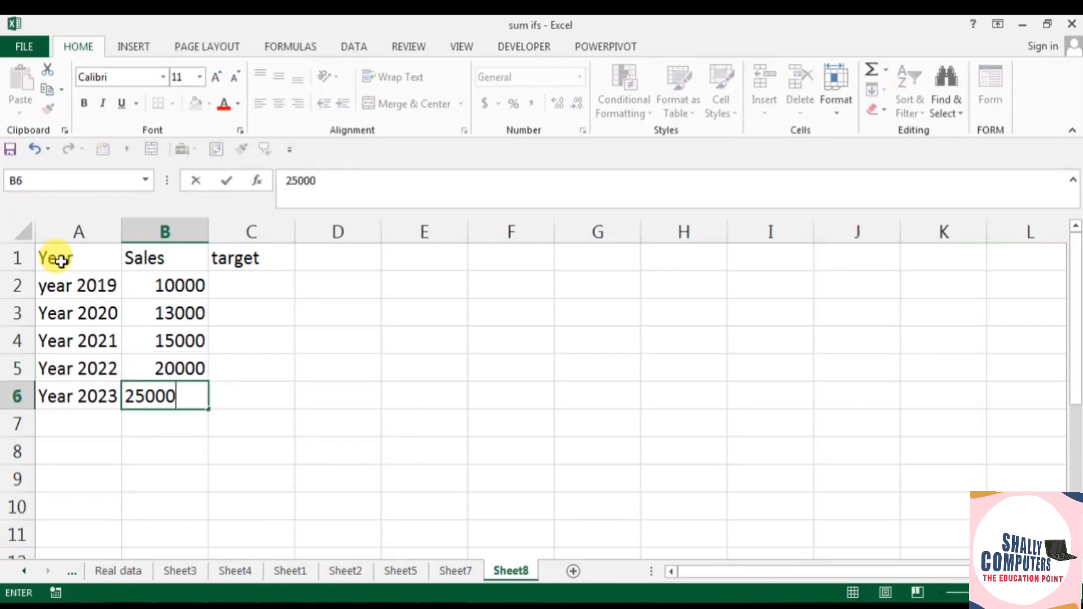
key("Right")
- Enter 70000 as the target for year 2019 in C2
key("Up")
key("Up")
key("Up")
key("Up")
key("Up")
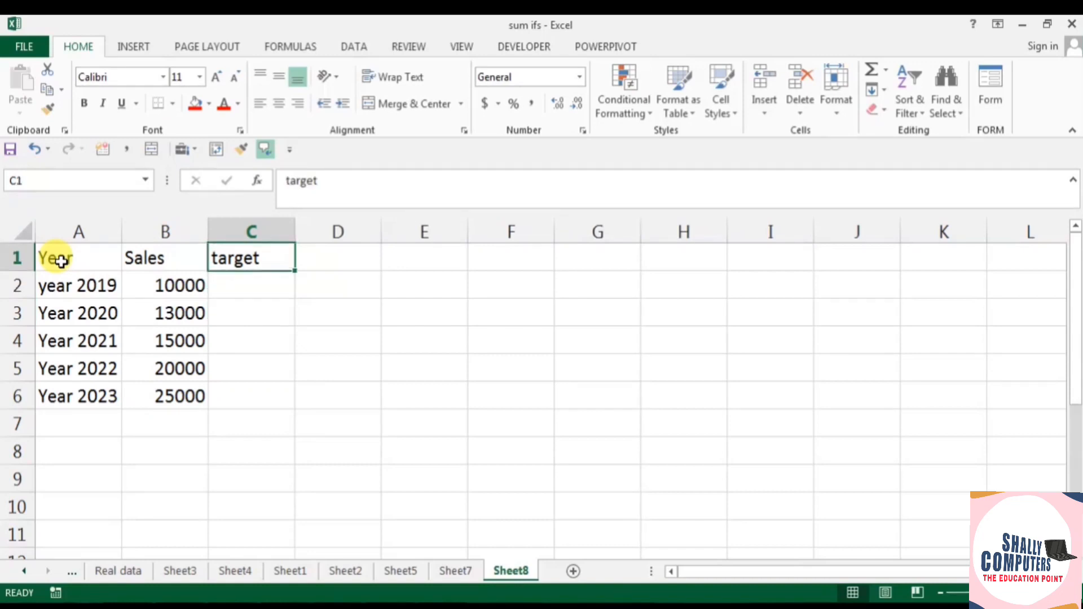
key("Down")
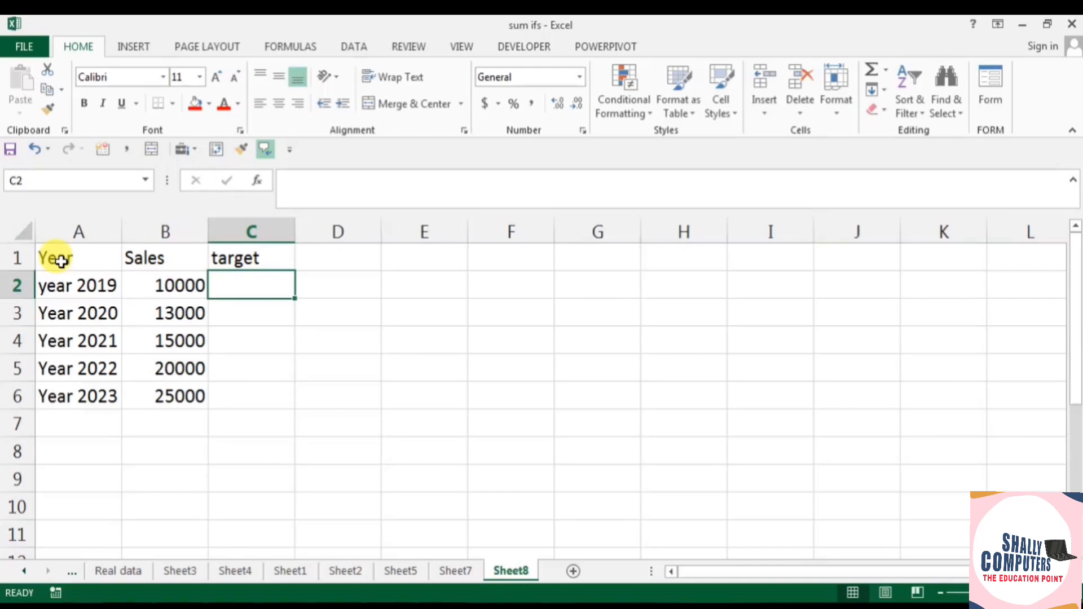
type("70000")
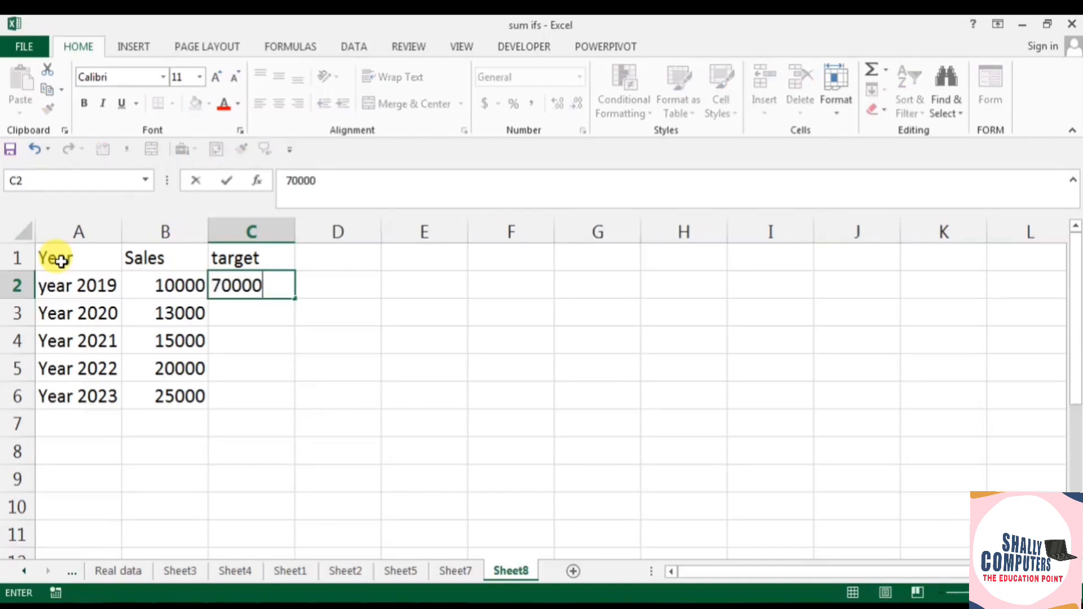
key("ctrl+Return")
key("Down")
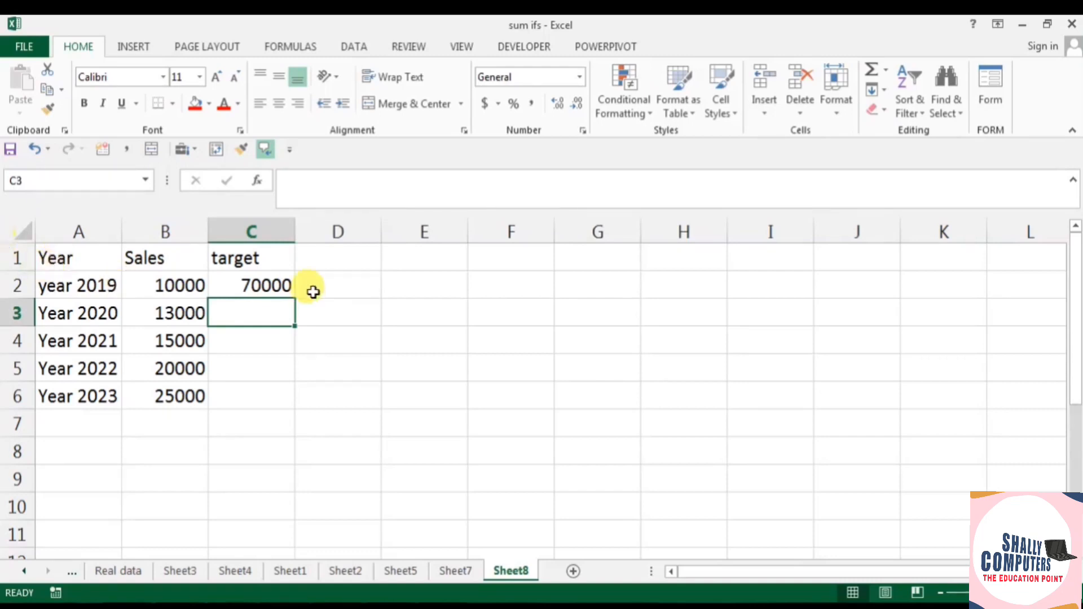
- Set the target in C2 to 50000 and fill that value down through C6
left_click(280, 284)
type("50000")
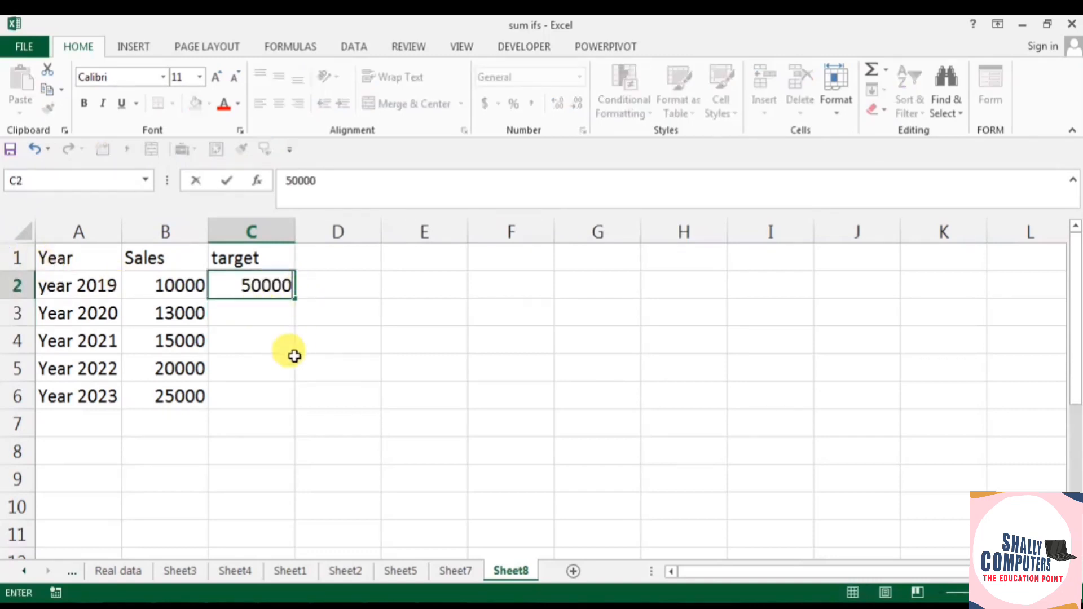
left_click_drag(291, 367, 330, 367)
left_click(277, 288)
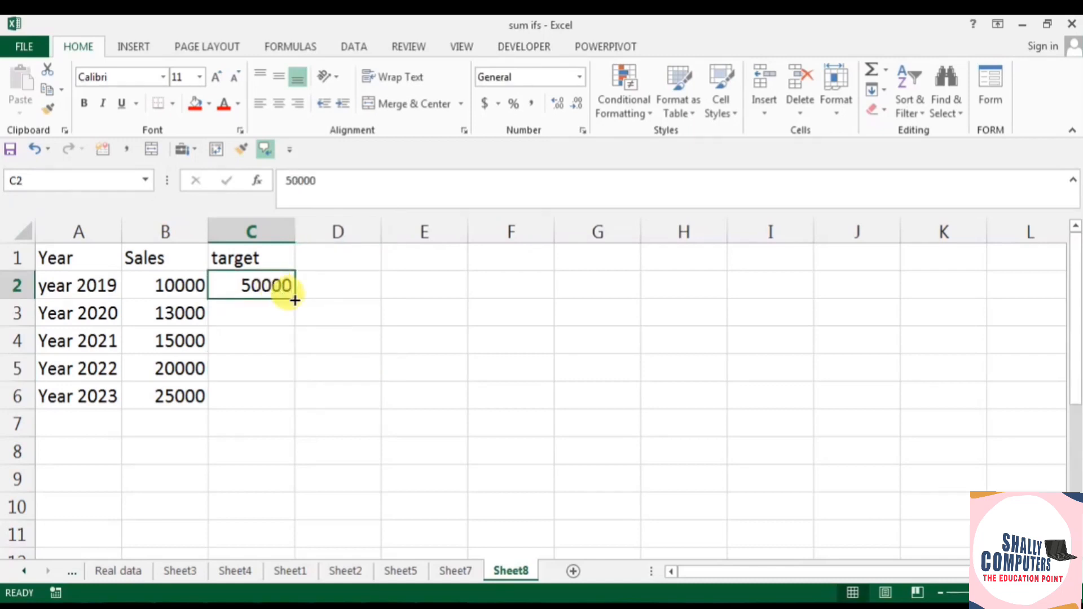
left_click_drag(291, 297, 286, 402)
left_click(426, 360)
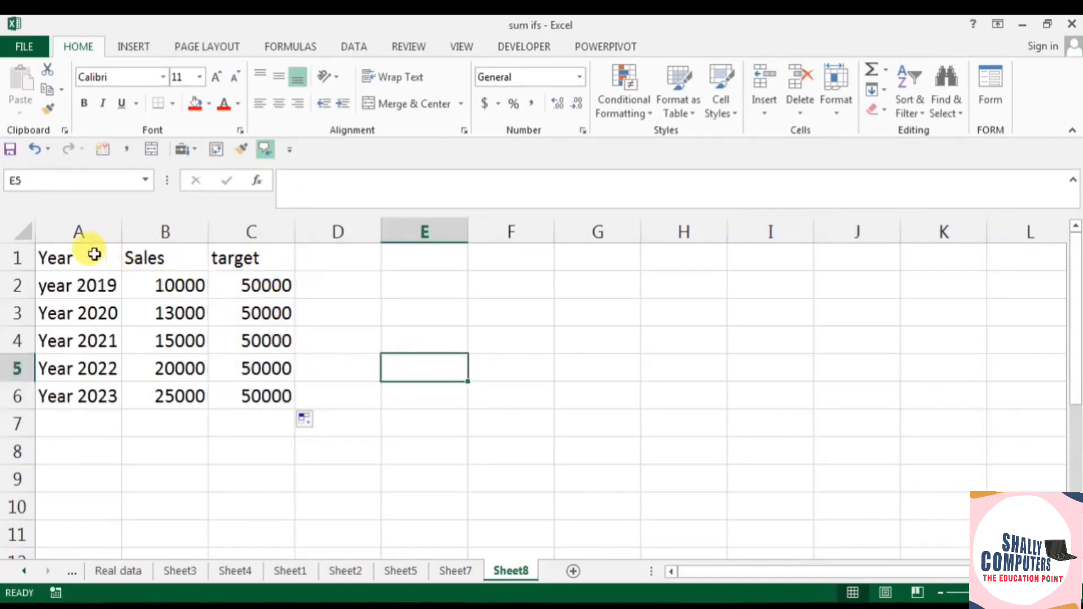
- Format the header cells A1:C1 with a red fill and bold white text
left_click_drag(89, 246, 229, 247)
left_click(193, 108)
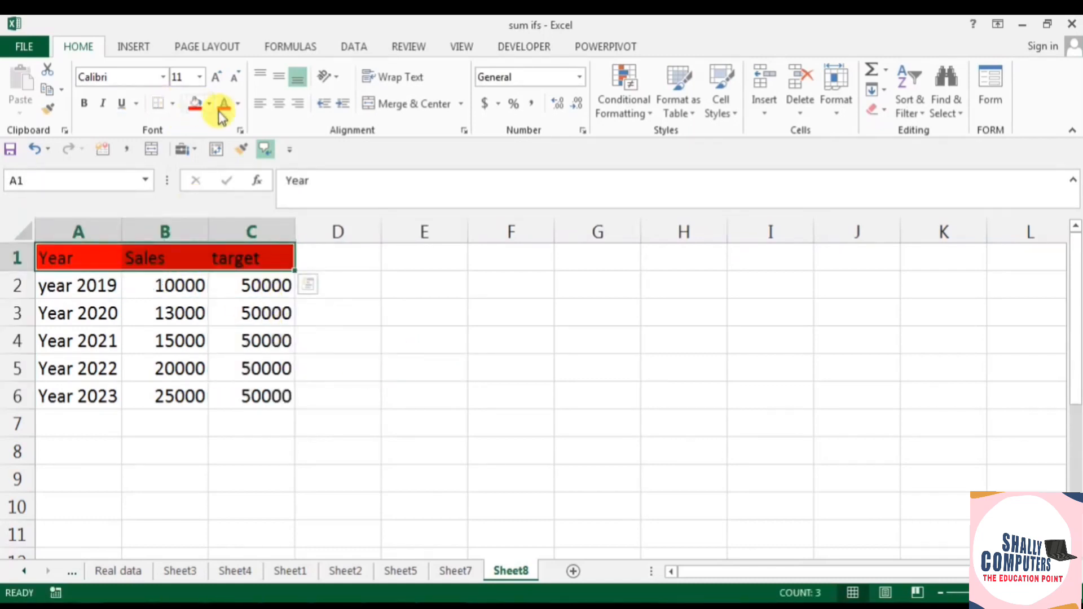
left_click(239, 104)
left_click(252, 163)
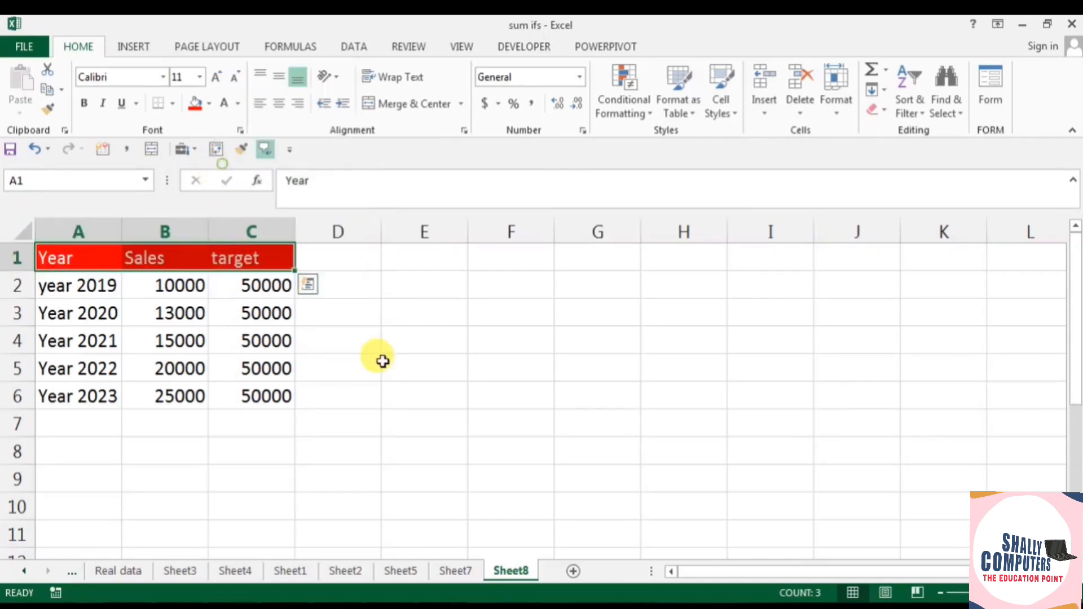
left_click(395, 362)
left_click_drag(78, 257, 232, 258)
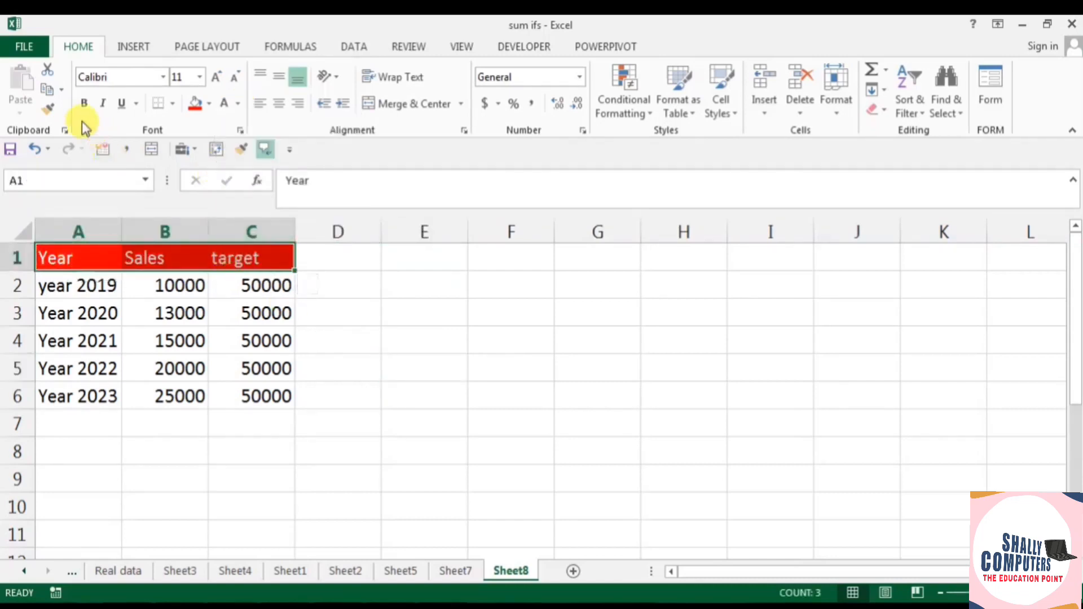
left_click(84, 103)
- Apply all borders to the sales and target data in A1:C6
left_click_drag(69, 270, 242, 394)
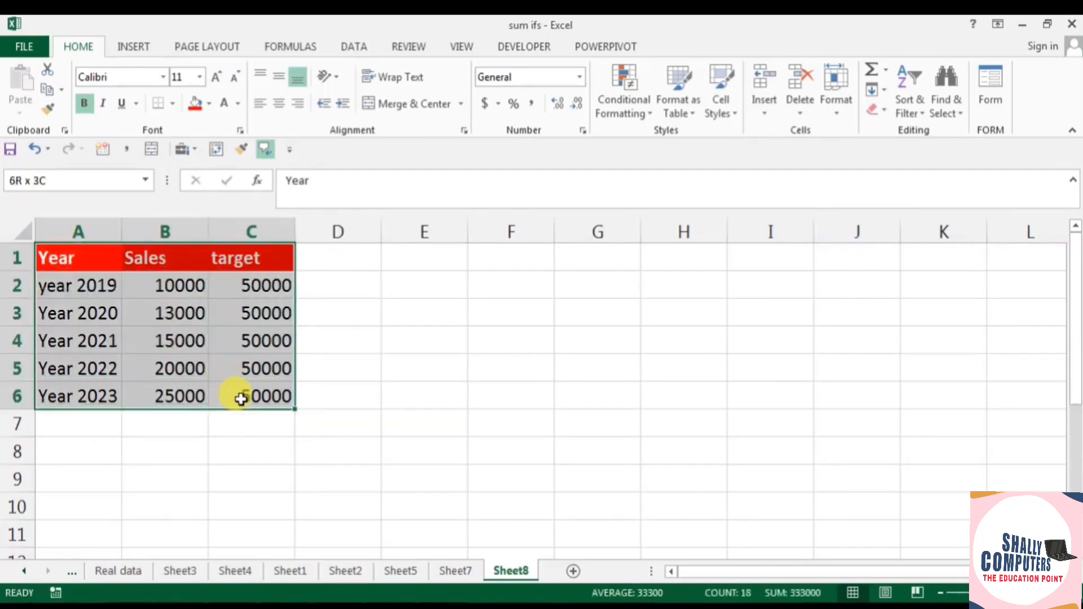
left_click(170, 104)
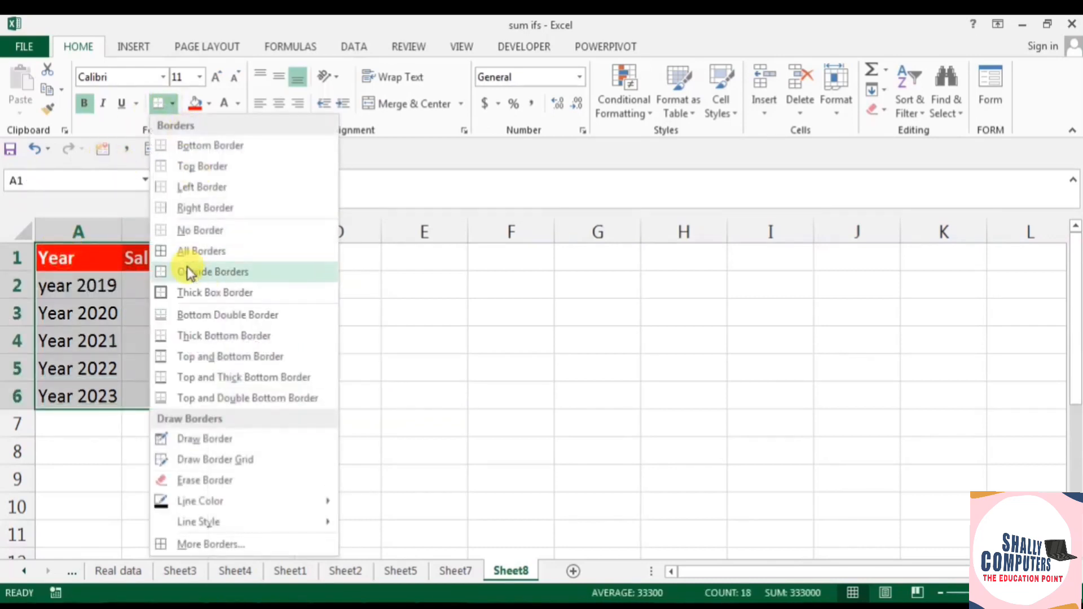
left_click(201, 250)
left_click(417, 389)
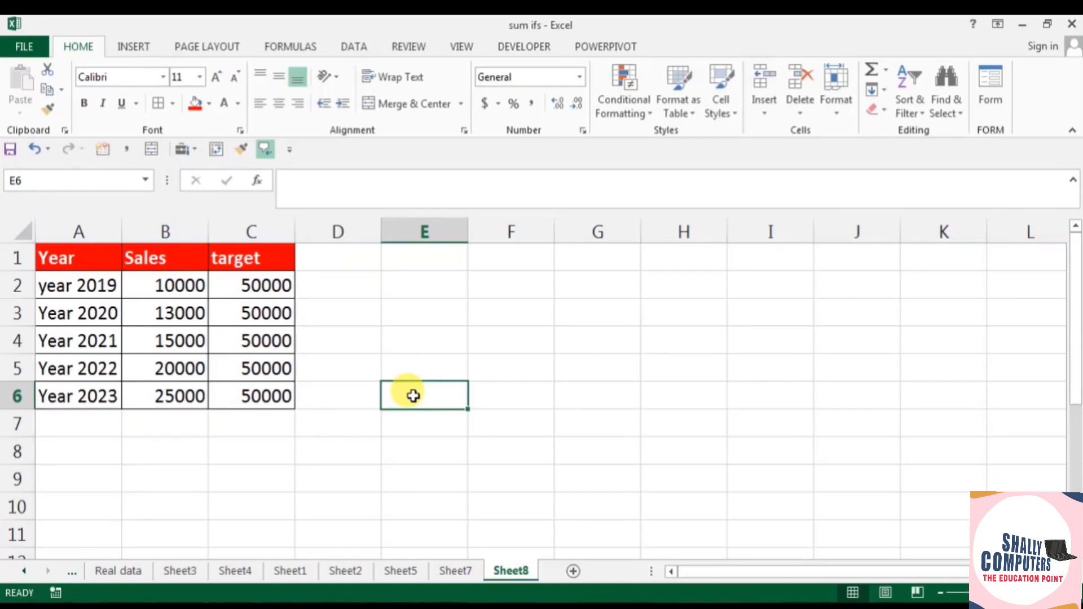
left_click_drag(62, 257, 261, 395)
left_click(121, 45)
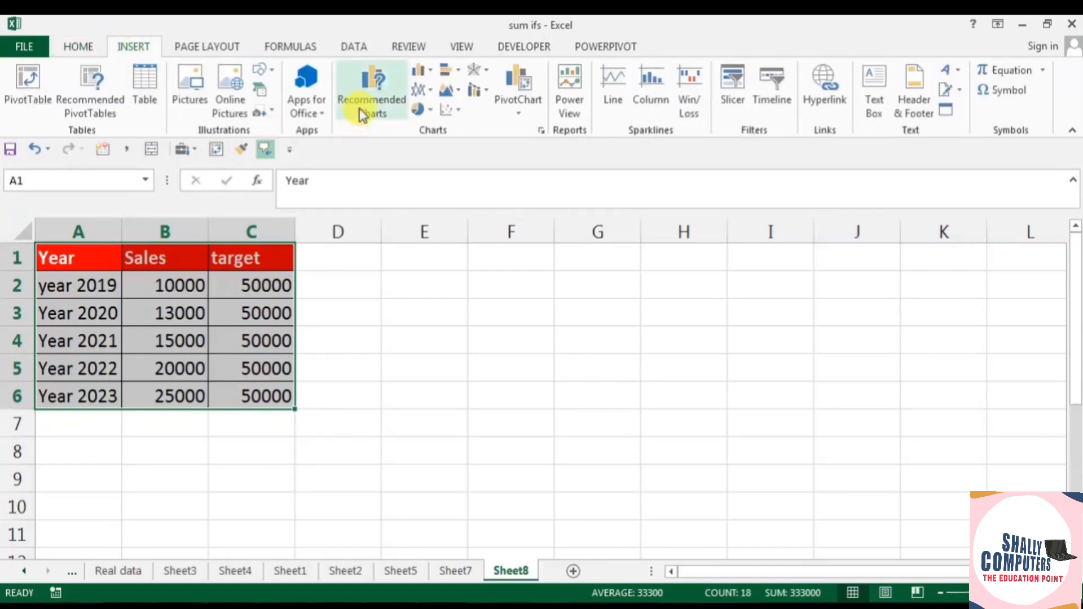
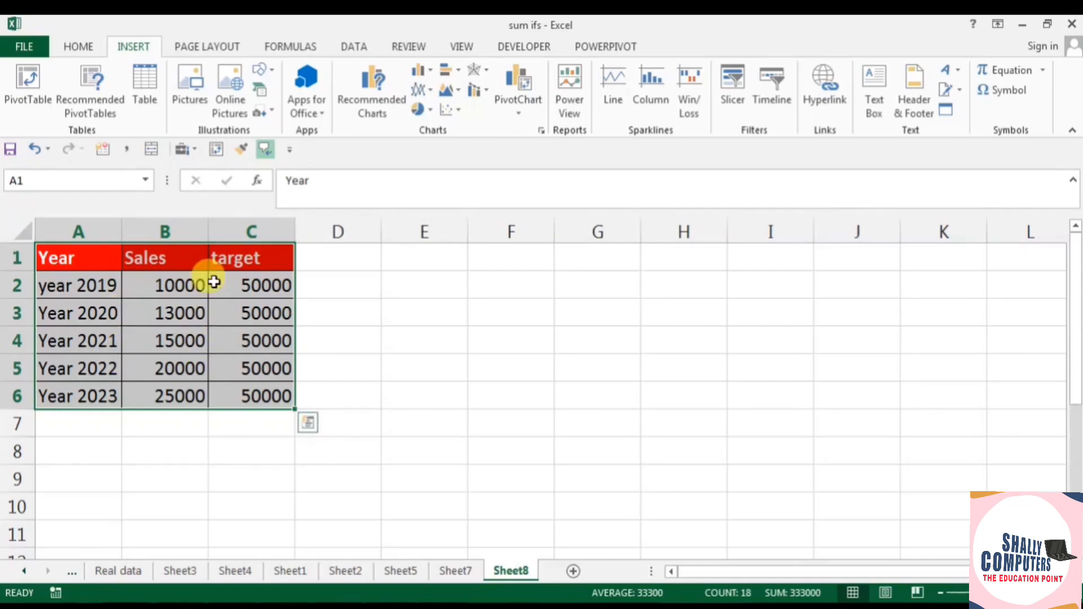
left_click(421, 108)
left_click(431, 71)
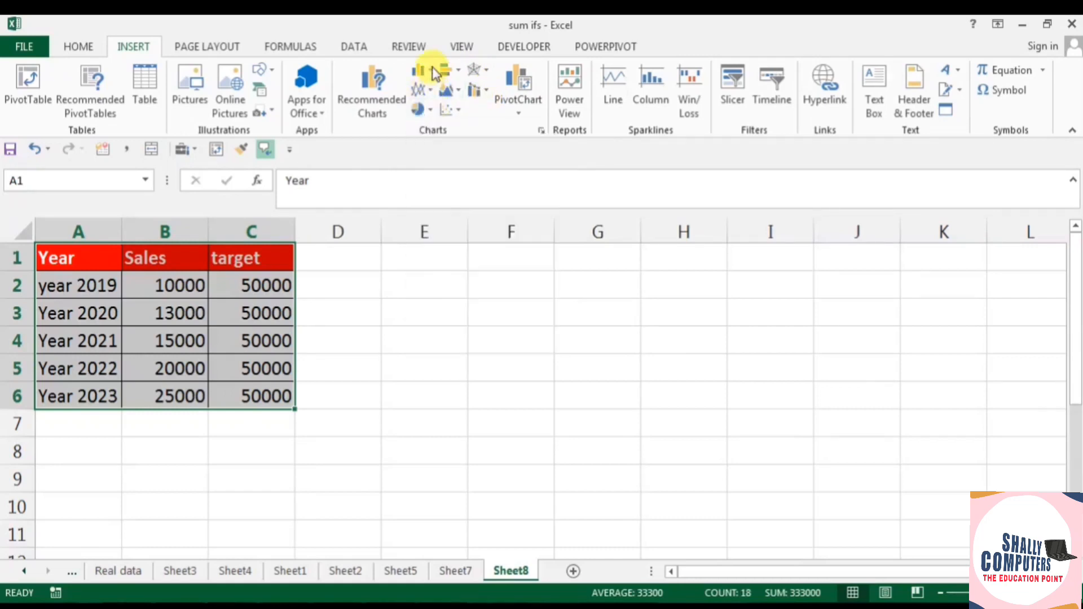
left_click(267, 289)
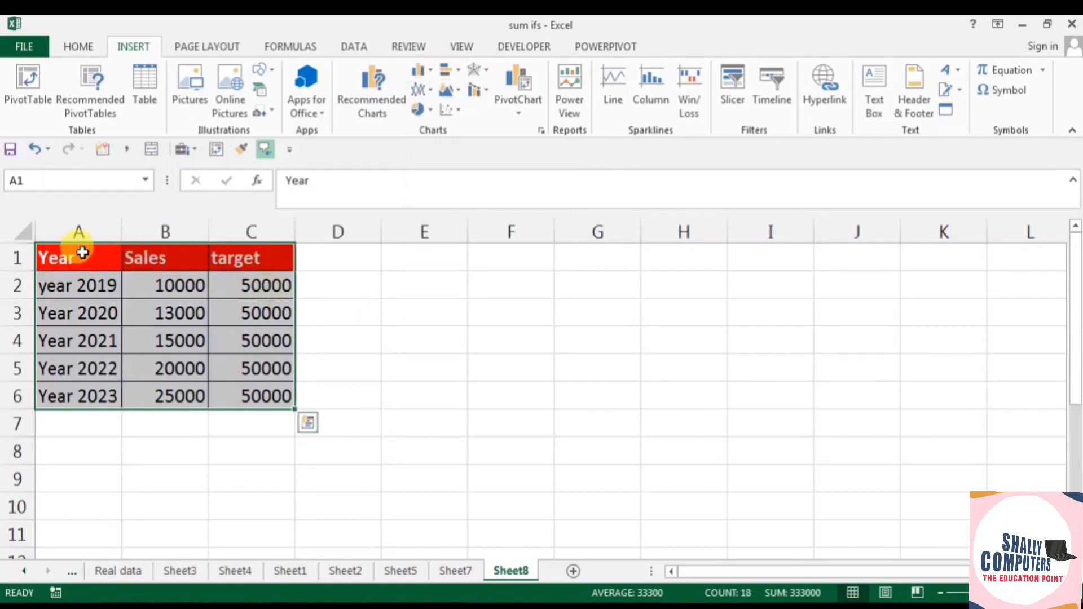
left_click_drag(80, 249, 234, 395)
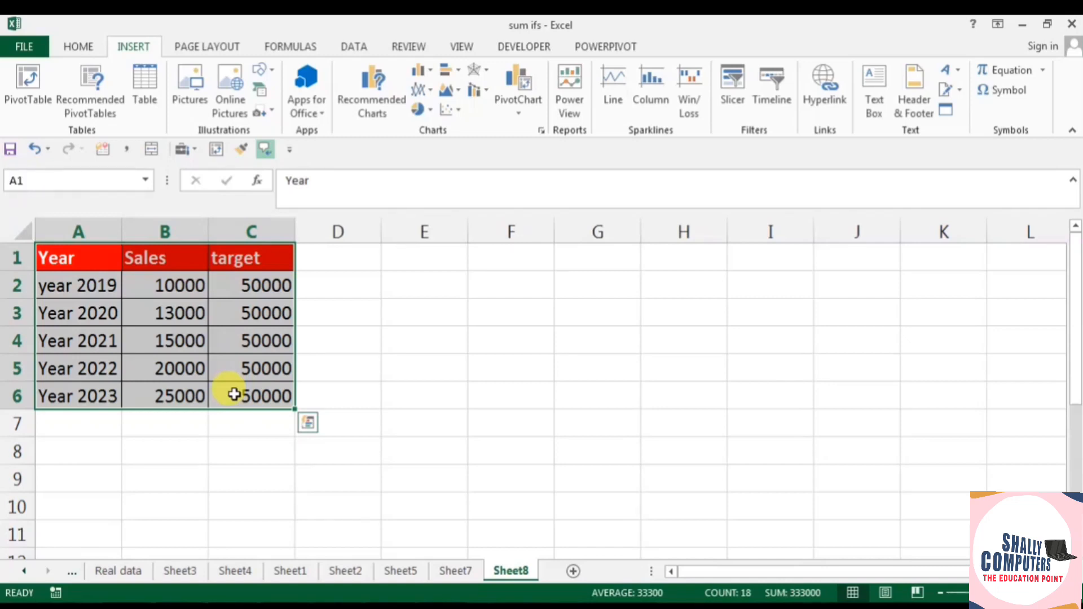
left_click(427, 332)
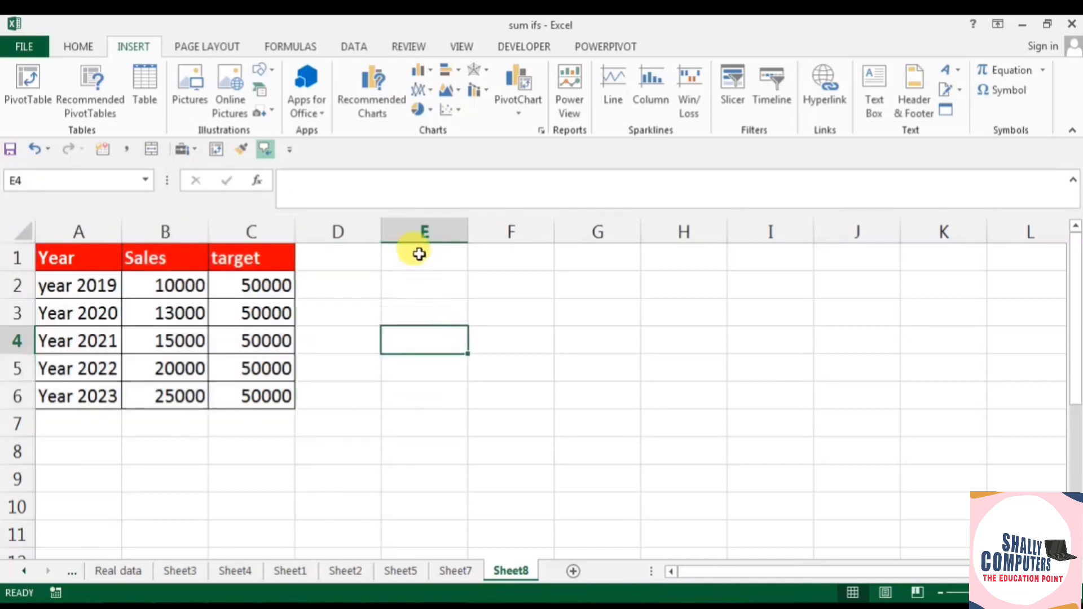
- Enter the note "Press f11" in cell E1 beside the sales data
left_click(420, 254)
type("Press")
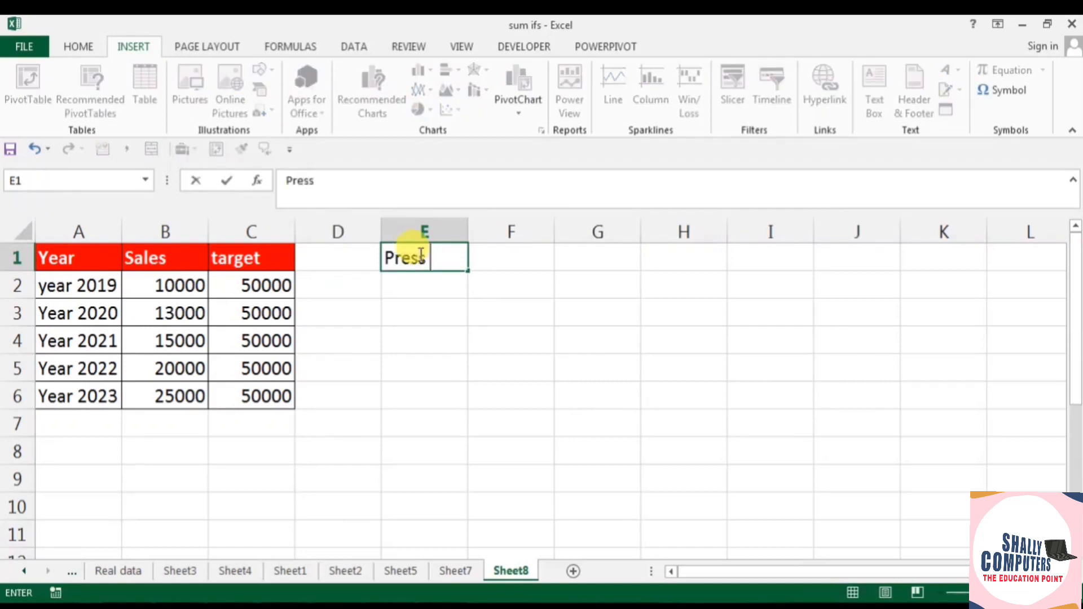
type(" f11")
left_click(438, 348)
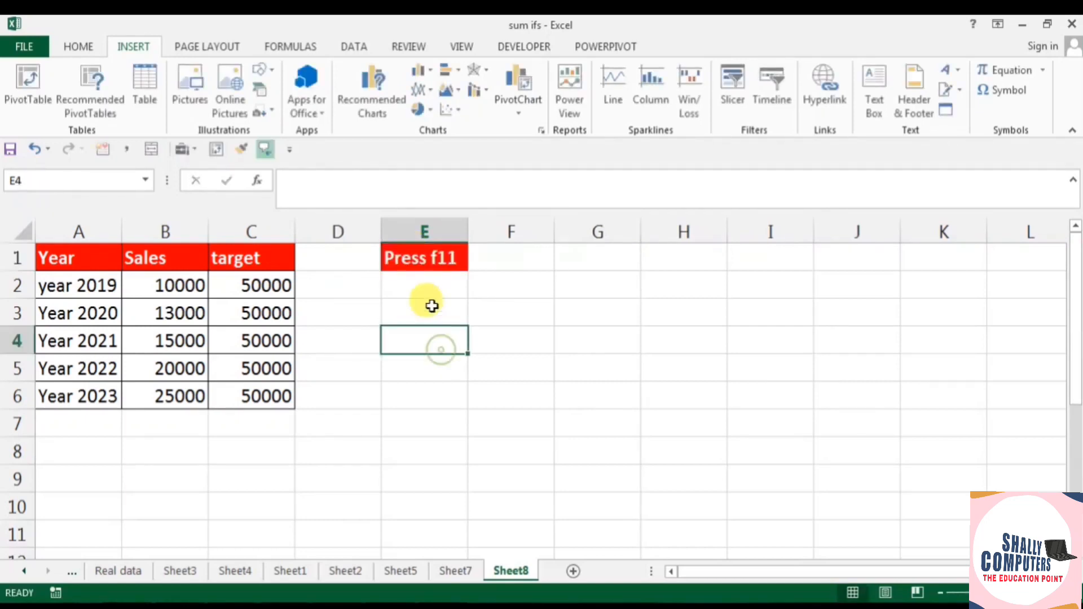
- Create a default column chart on its own chart sheet from the data in A1:C6
left_click_drag(80, 254, 225, 390)
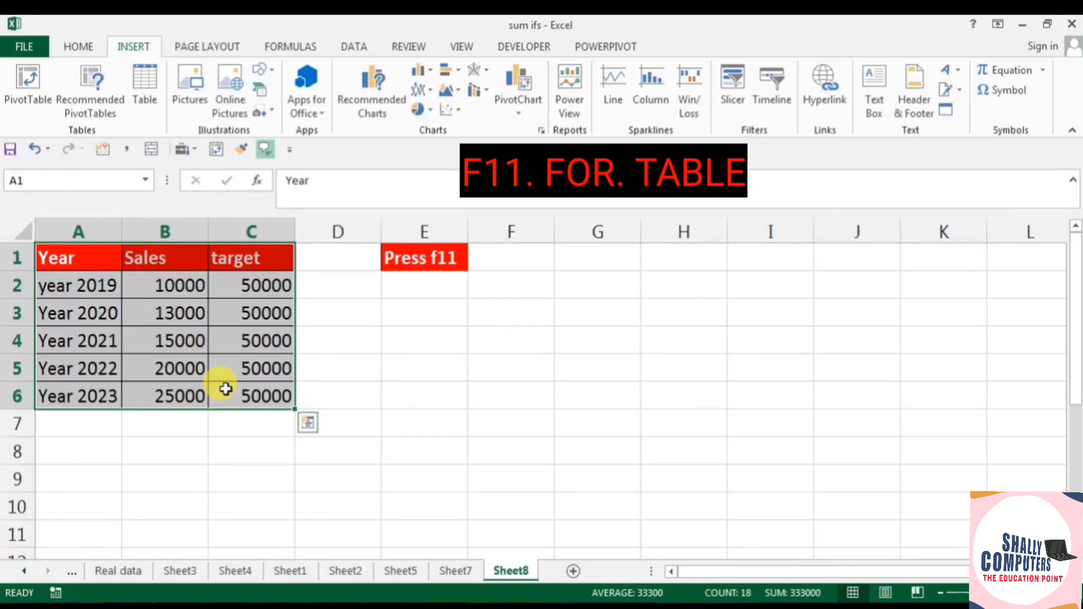
key("F11")
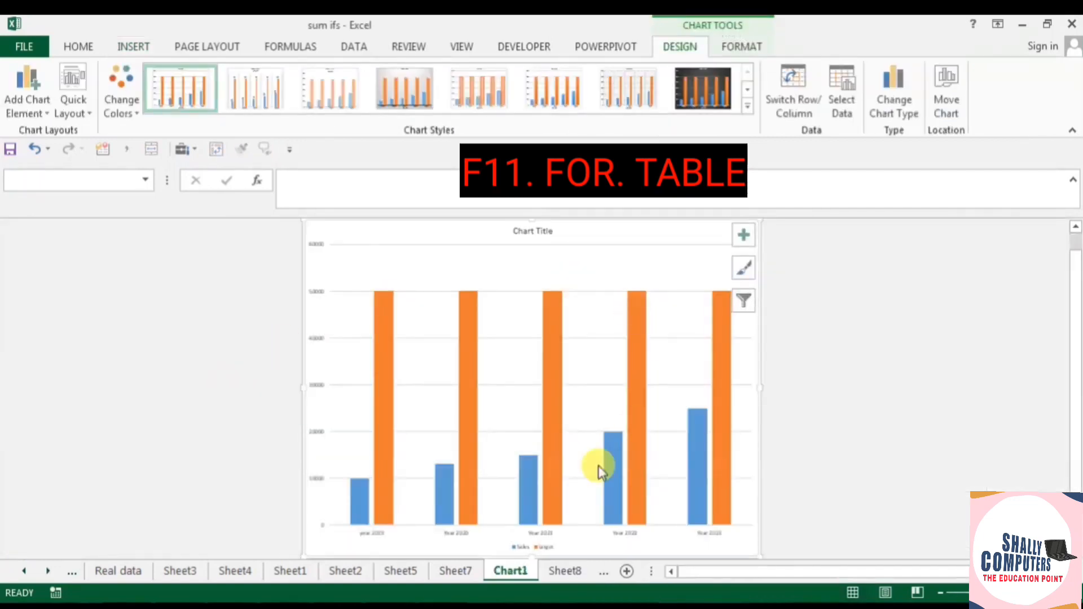
mouse_move(642, 368)
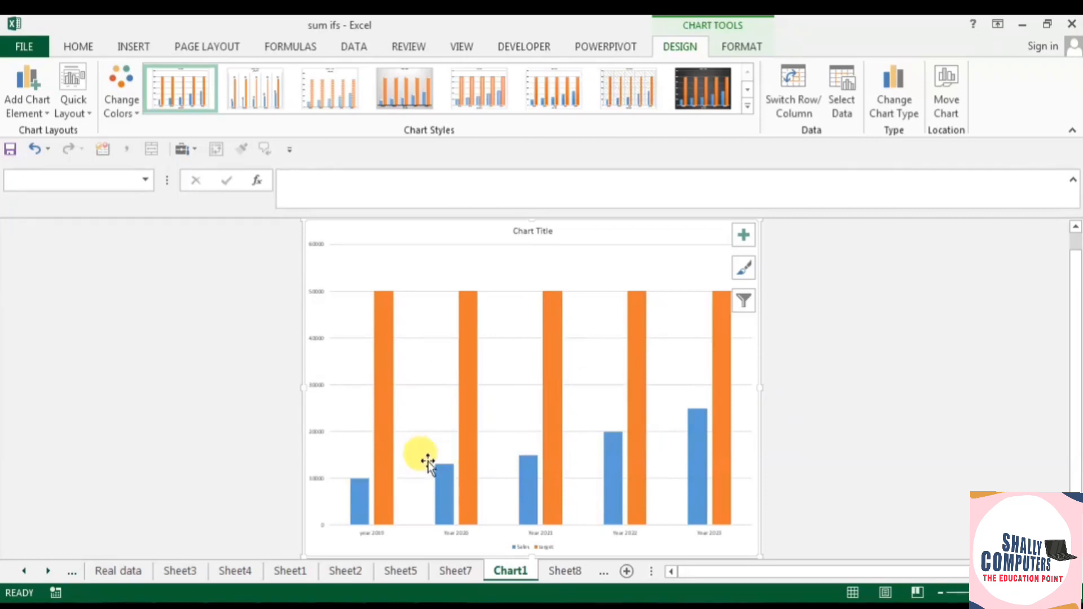
mouse_move(388, 477)
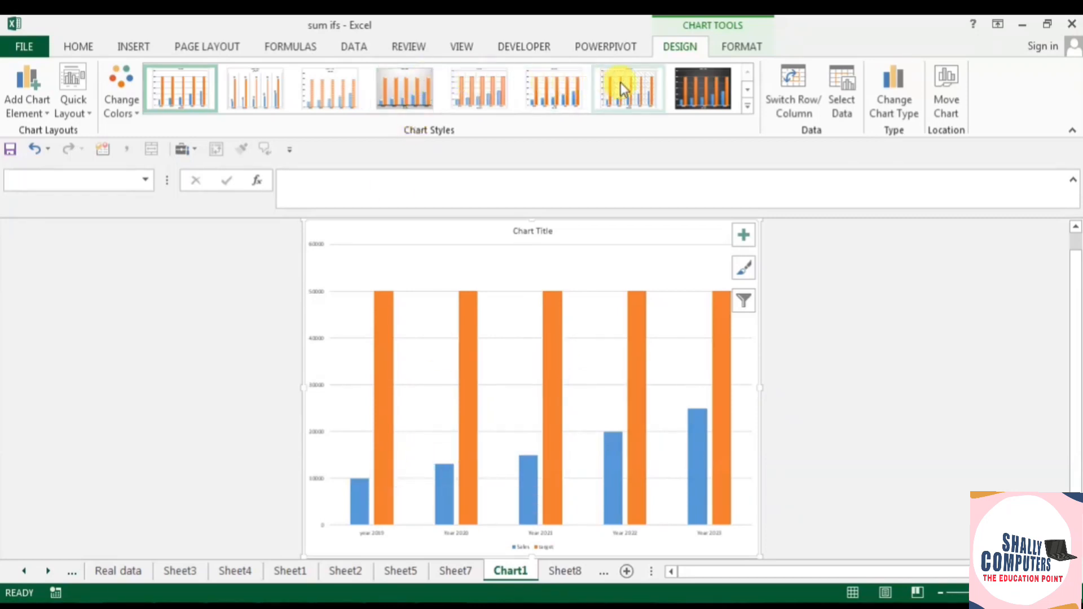
- Apply the dark-background chart style with gradient columns to the chart on the chart sheet
left_click(688, 85)
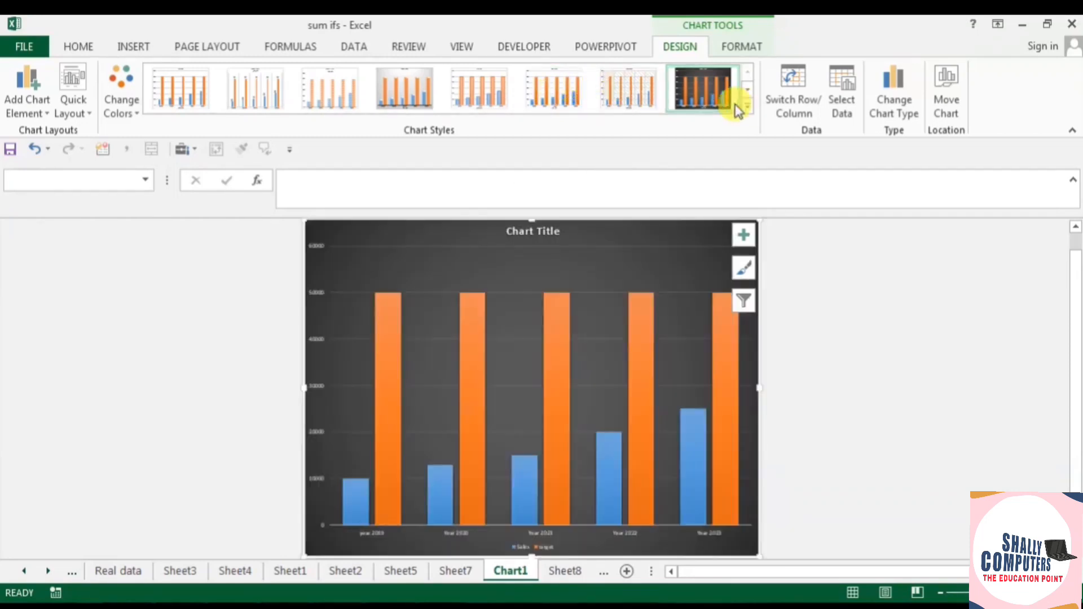
left_click(748, 106)
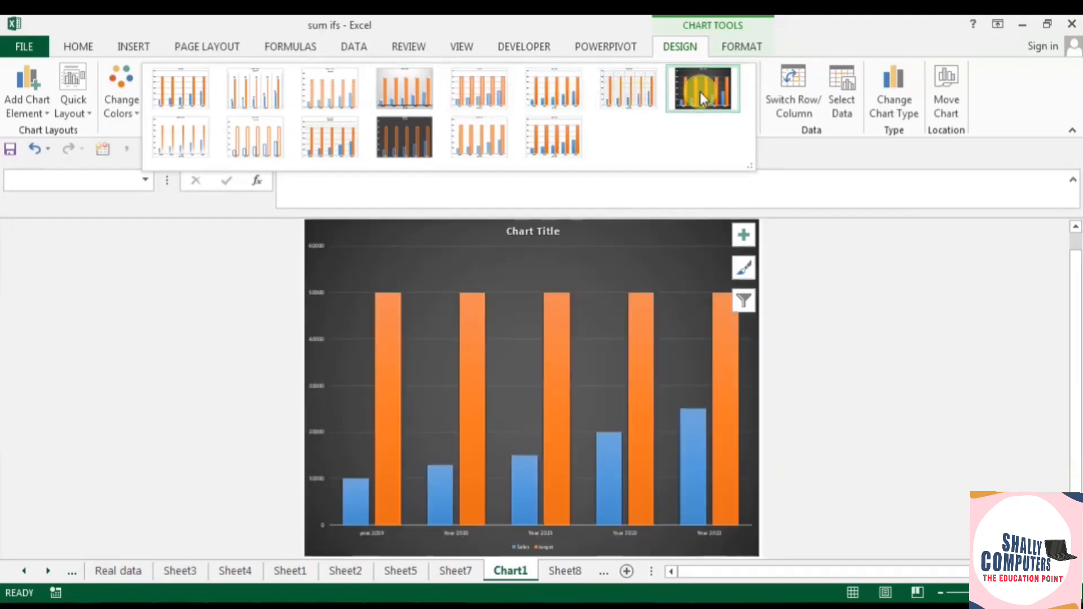
left_click(700, 93)
- Add data callouts to both the target and Sales series of the chart
right_click(387, 402)
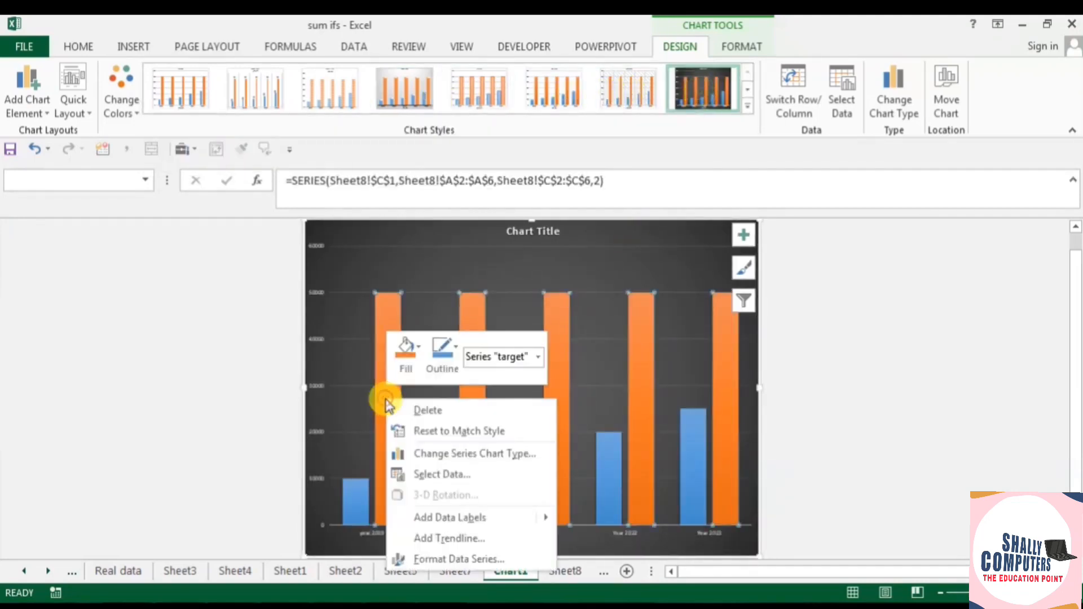
mouse_move(482, 517)
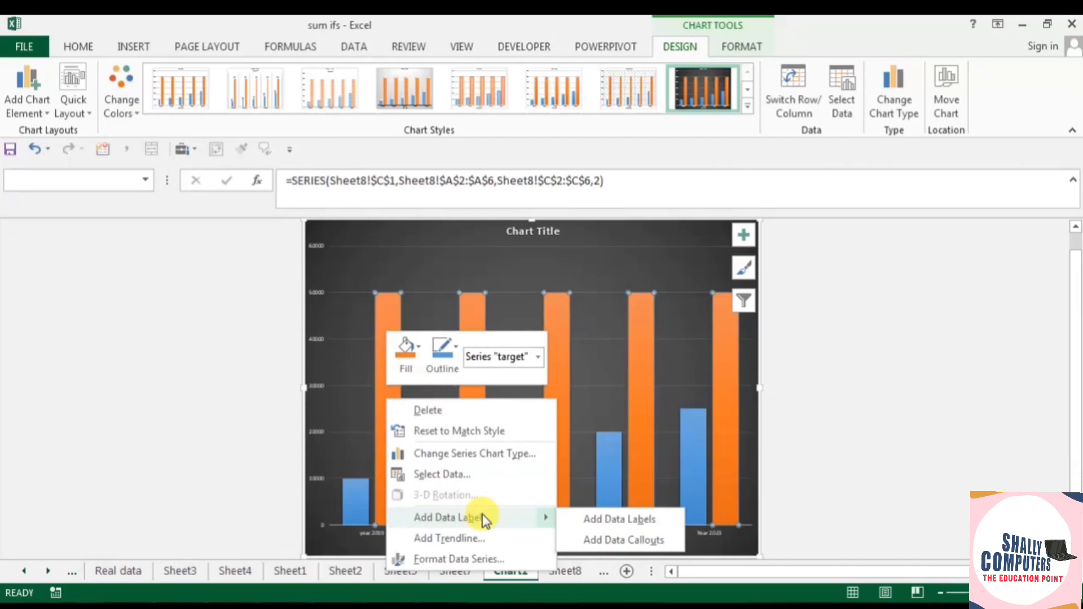
left_click(597, 539)
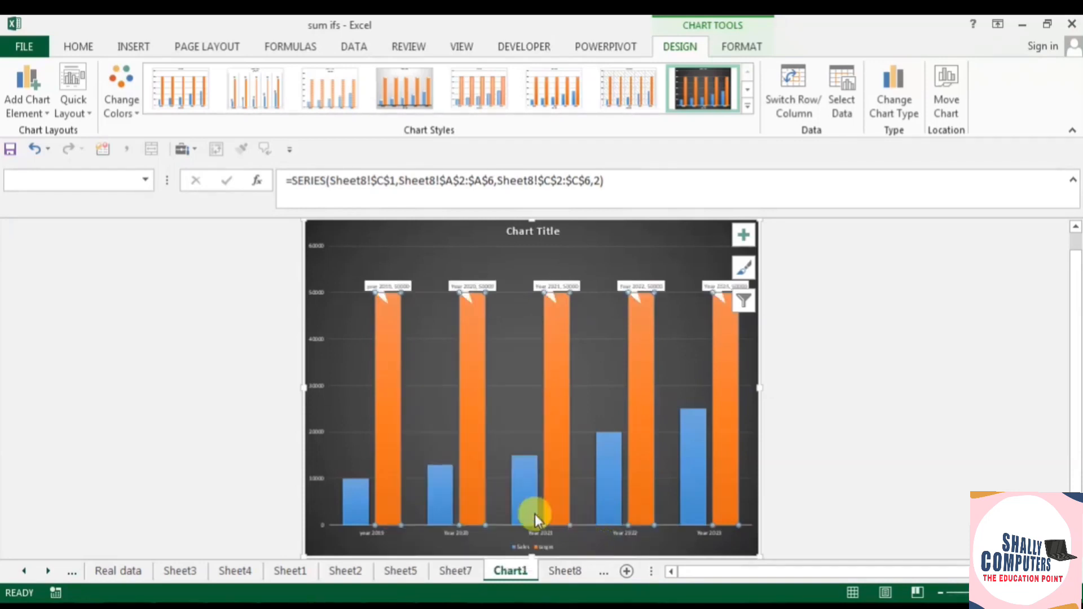
right_click(372, 512)
mouse_move(479, 459)
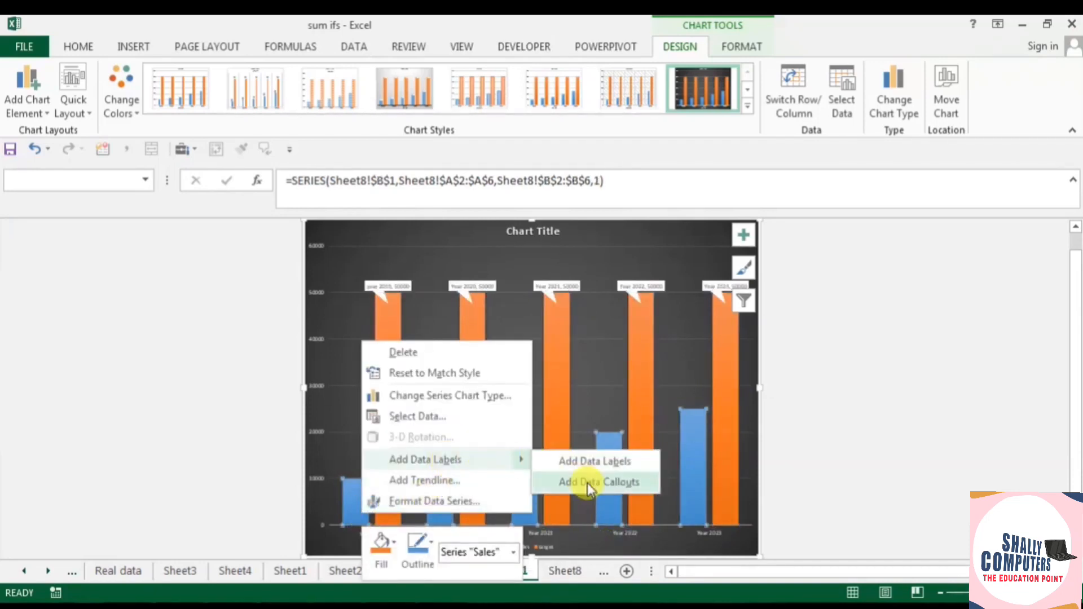
left_click(587, 483)
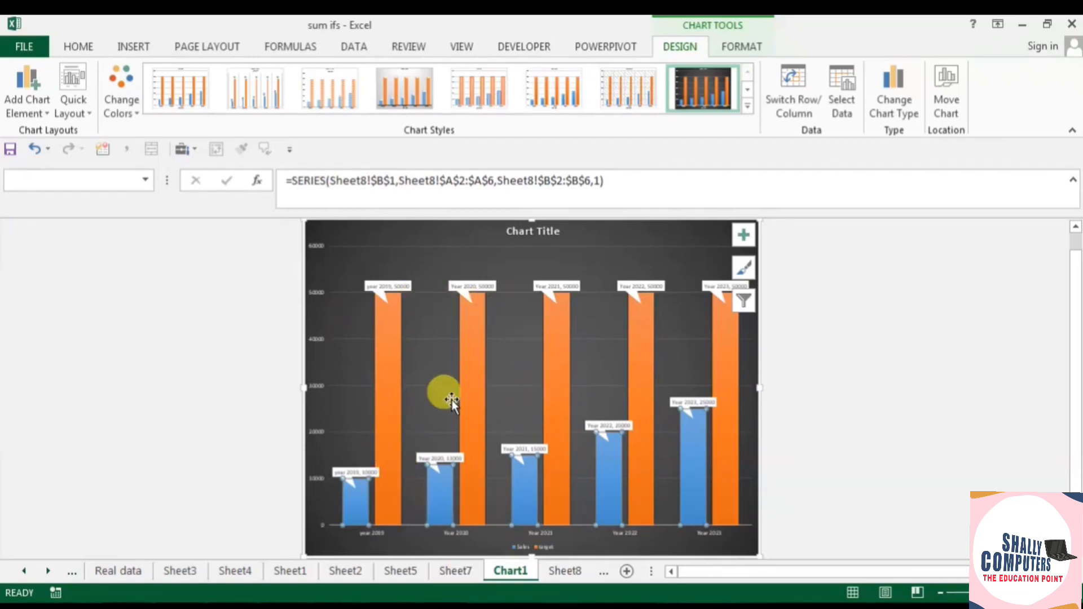
- Insert a 3-D clustered column chart on Sheet8 from the data in A1:C6
left_click(456, 570)
left_click(565, 571)
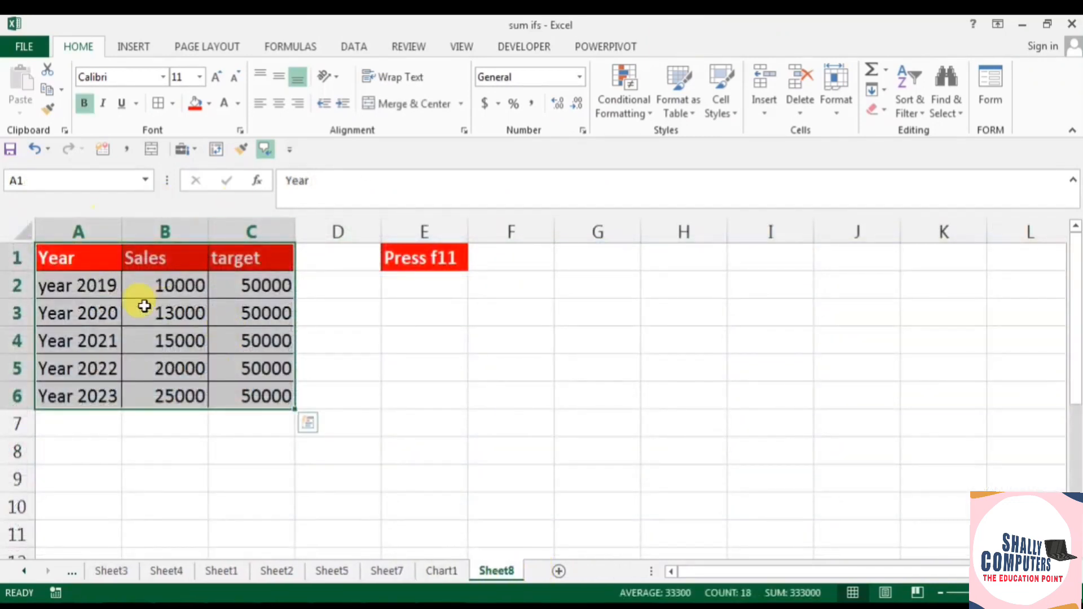
left_click_drag(79, 258, 259, 401)
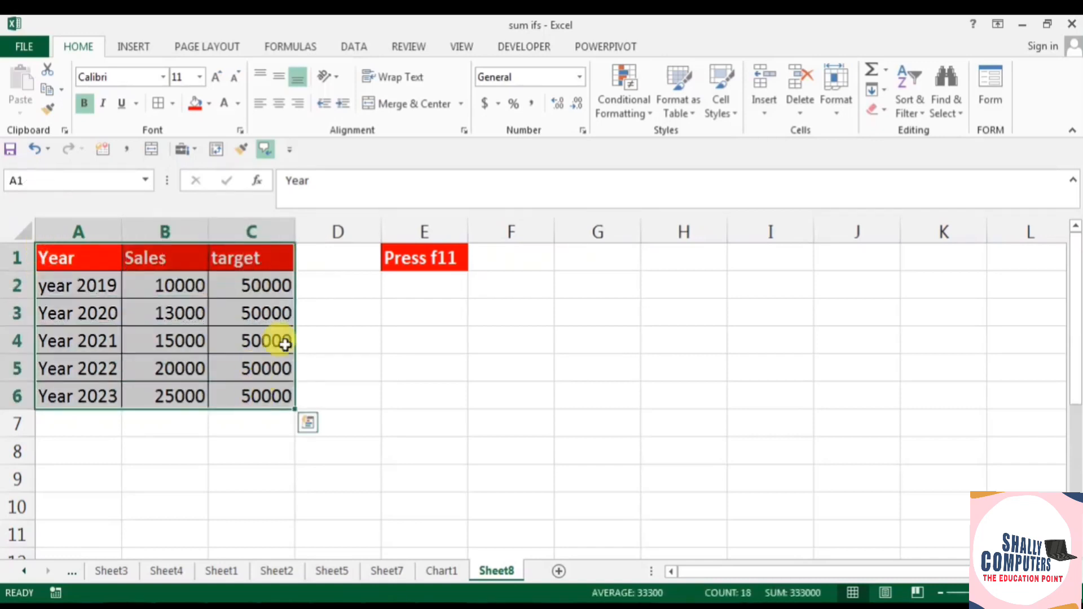
left_click(134, 45)
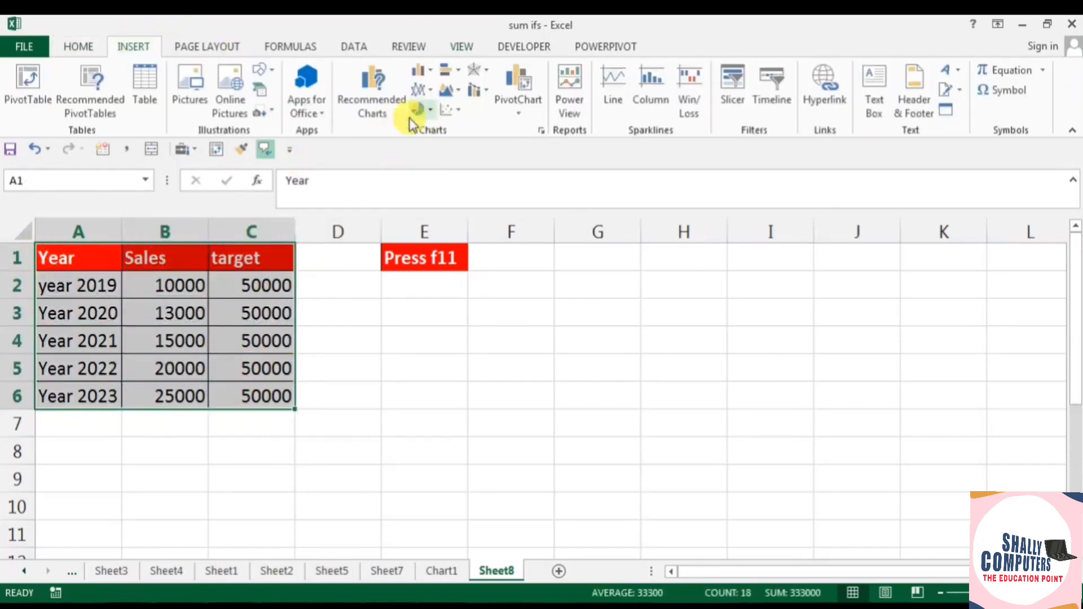
left_click(430, 70)
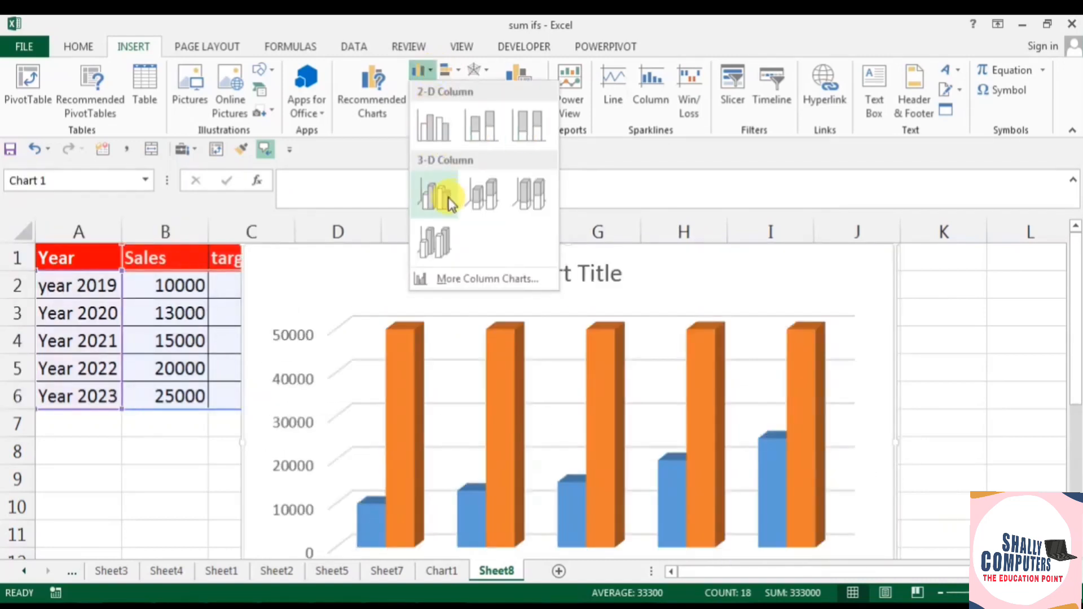
left_click(450, 203)
- Move the embedded chart sideways so it clears the target column of the data
scroll(550, 451, "down", 1)
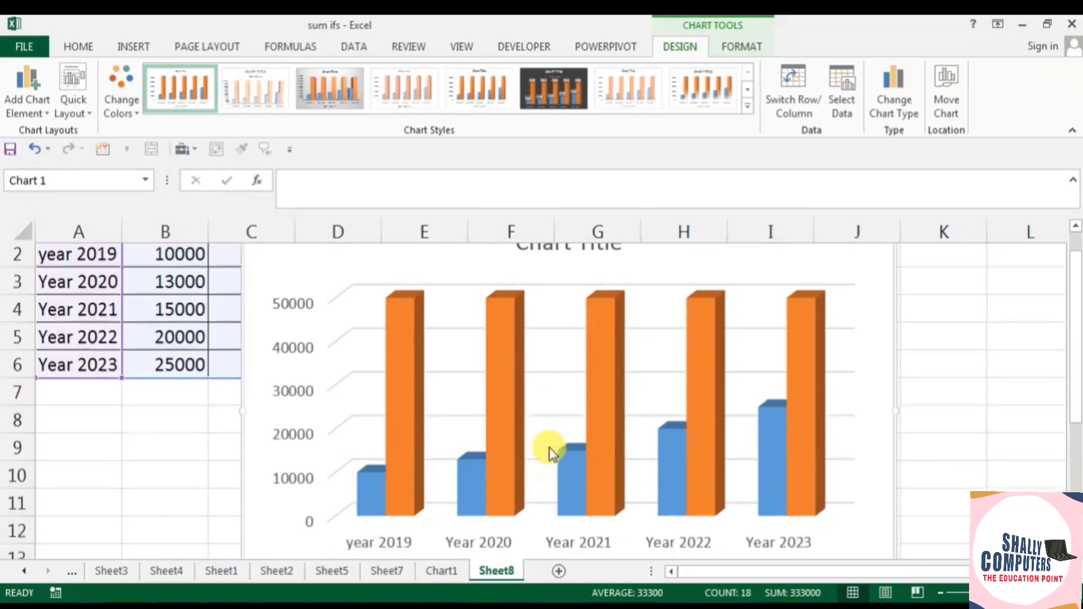
scroll(550, 451, "down", 2)
scroll(550, 451, "up", 3)
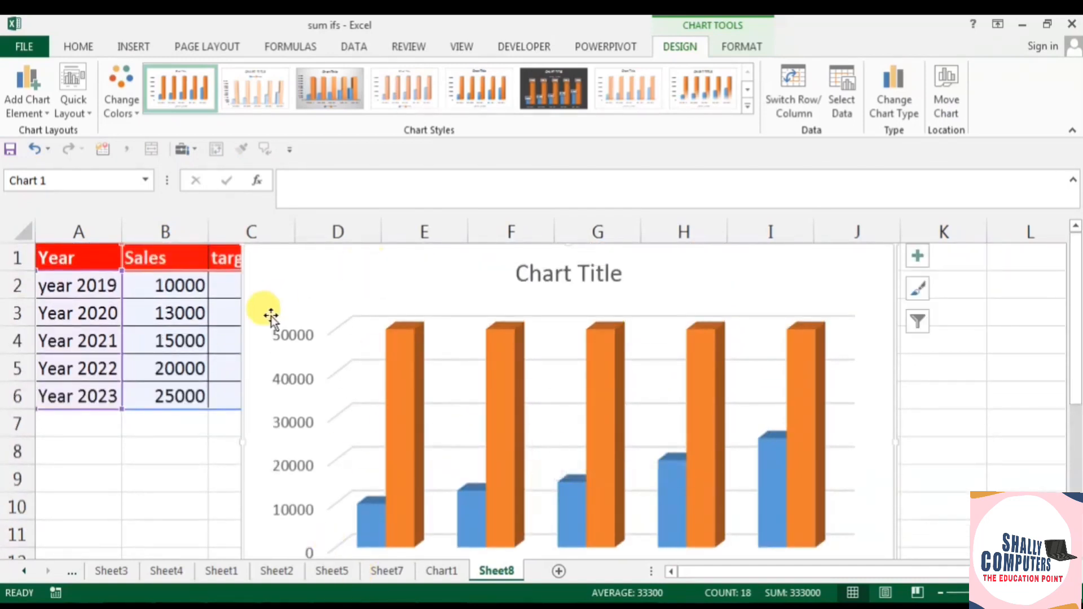
left_click_drag(612, 250, 685, 247)
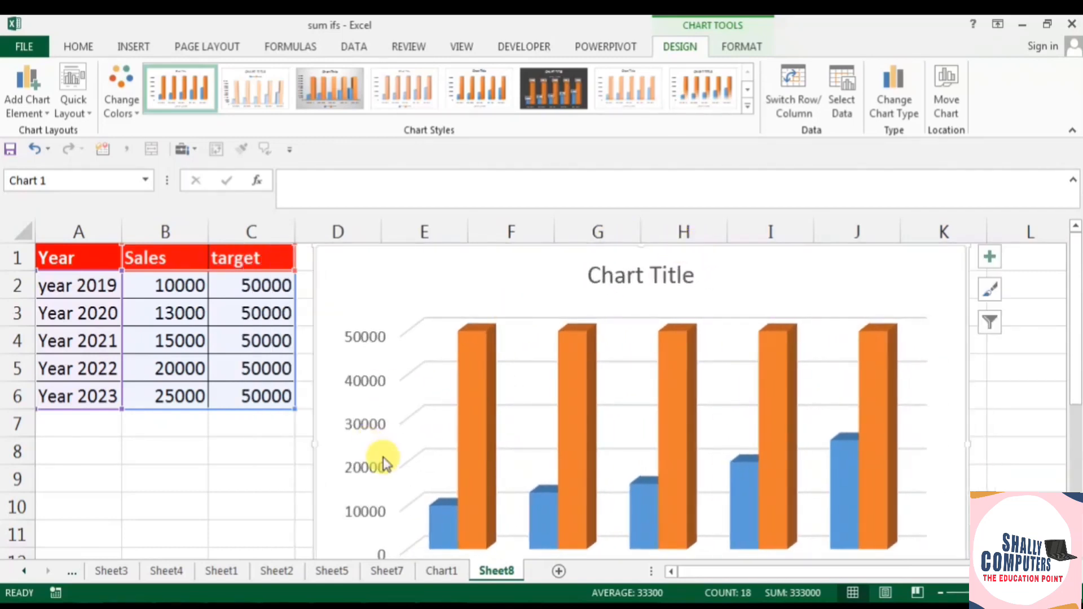
- Set the target in C2 to 25000 and fill that value down through C6
left_click(240, 287)
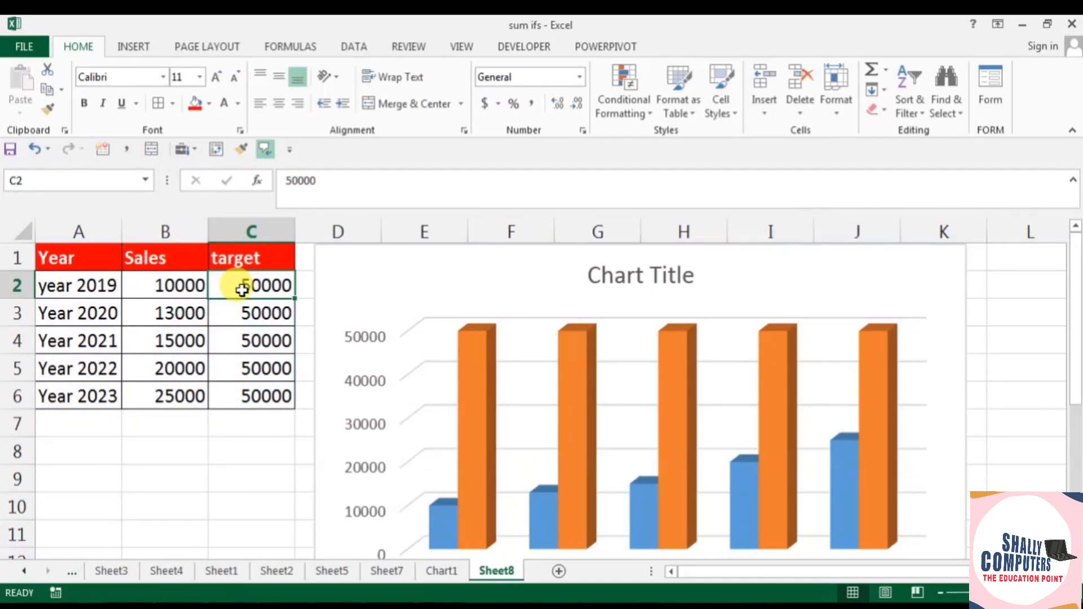
type("15")
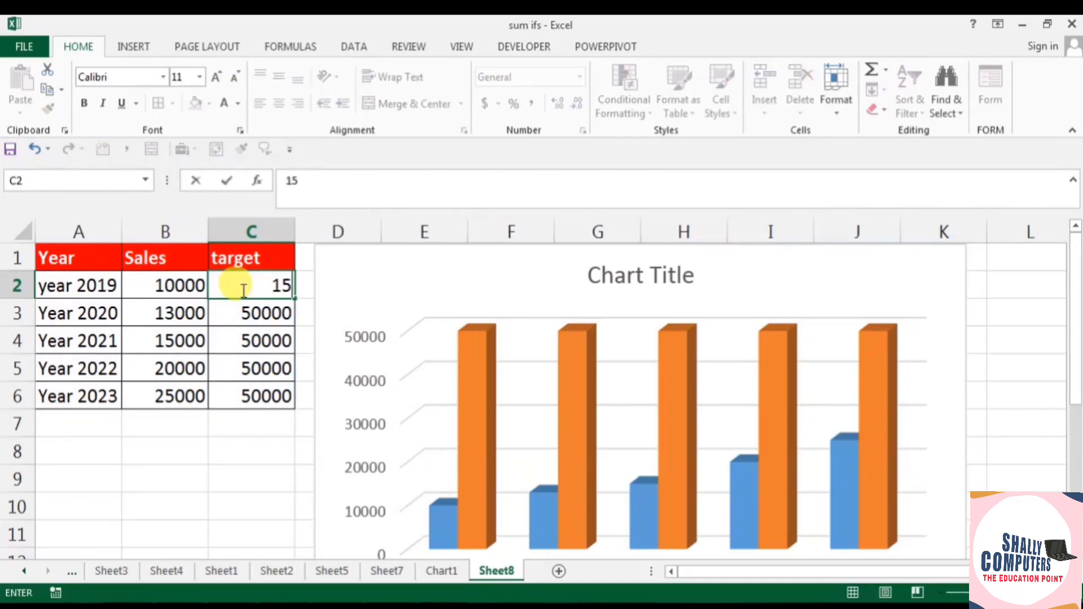
key("BackSpace")
type("5000")
key("Return")
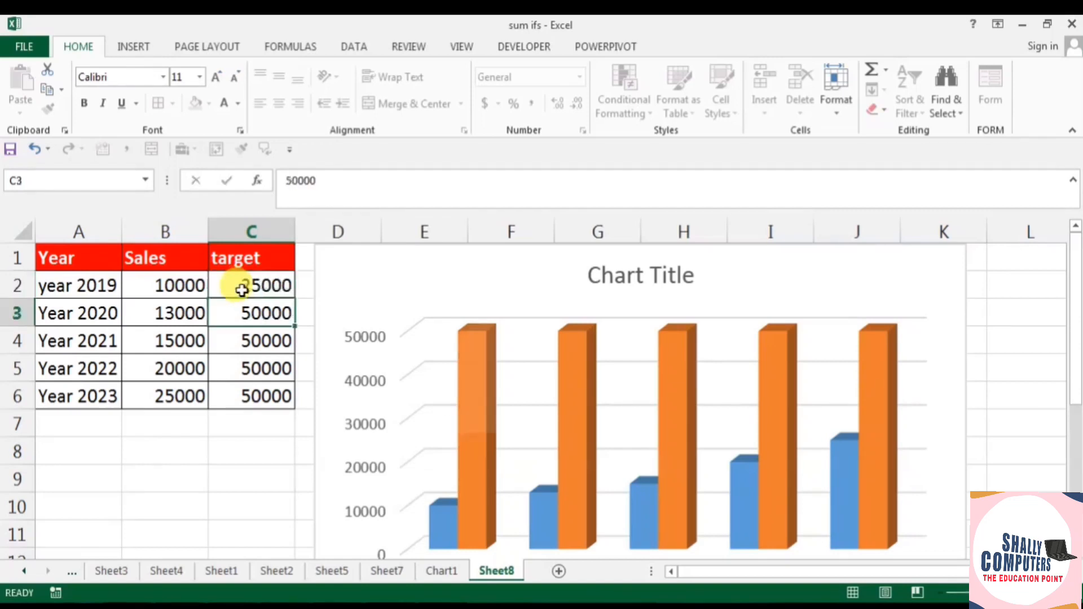
left_click(242, 290)
left_click_drag(295, 300, 288, 402)
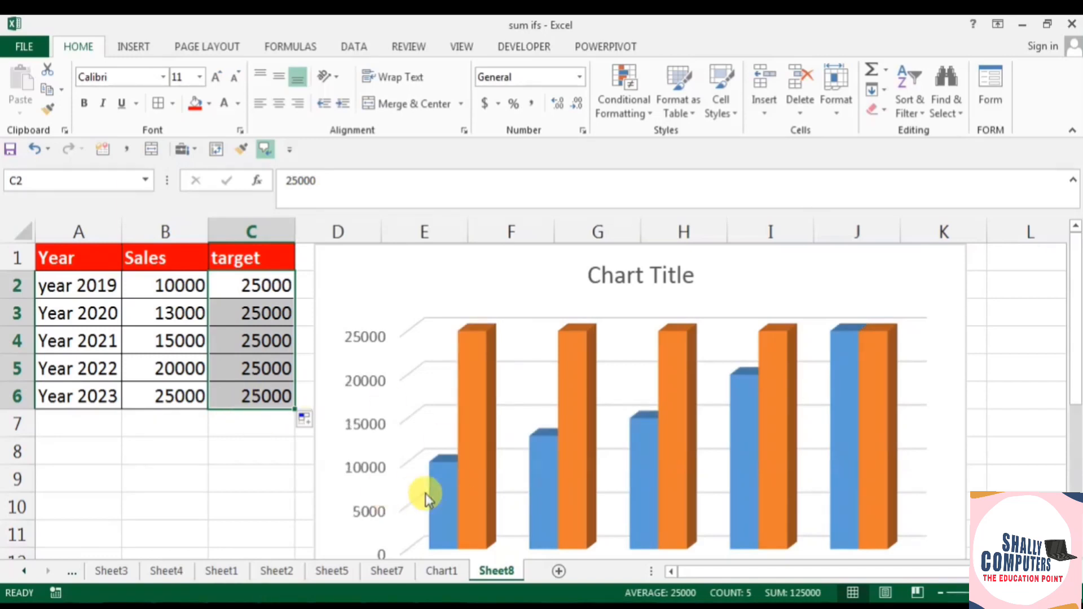
right_click(446, 481)
mouse_move(552, 424)
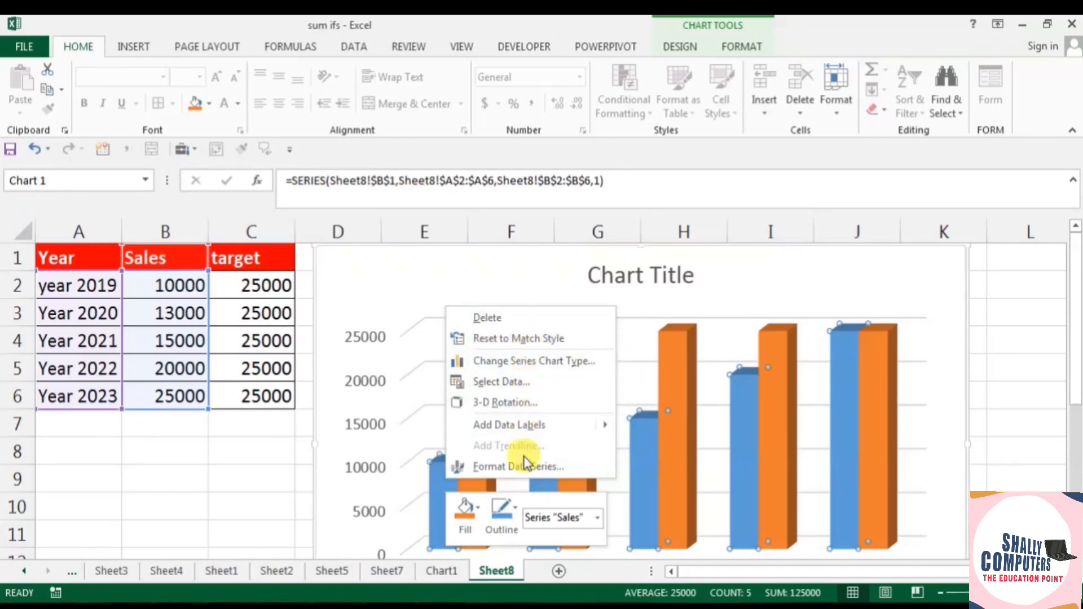
left_click(438, 449)
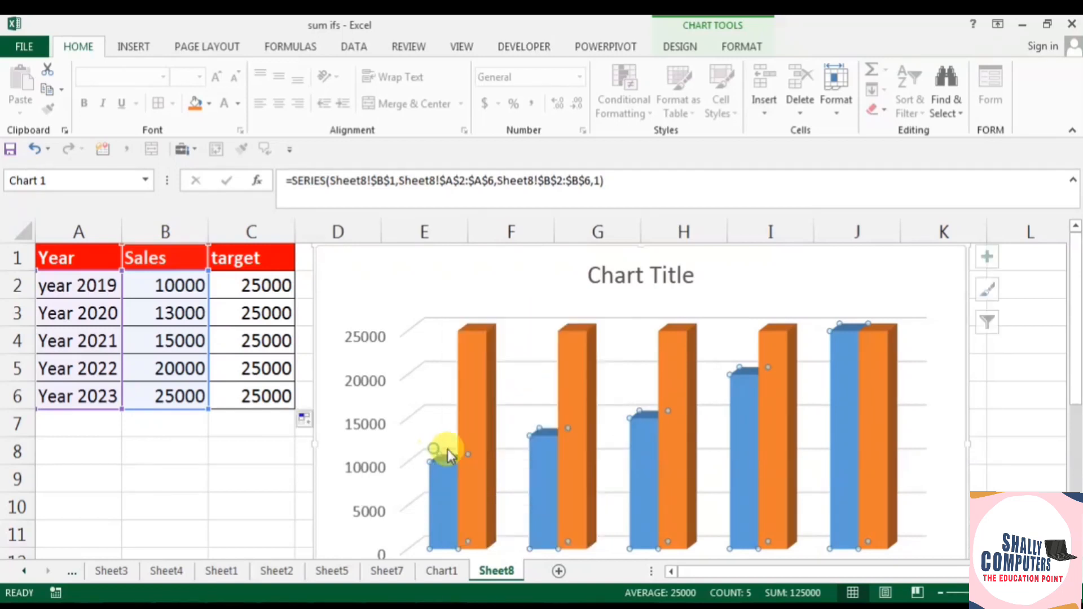
- Format the target series with the Cylinder column shape, a 302% gap depth and a 252% gap width
right_click(473, 433)
left_click(522, 420)
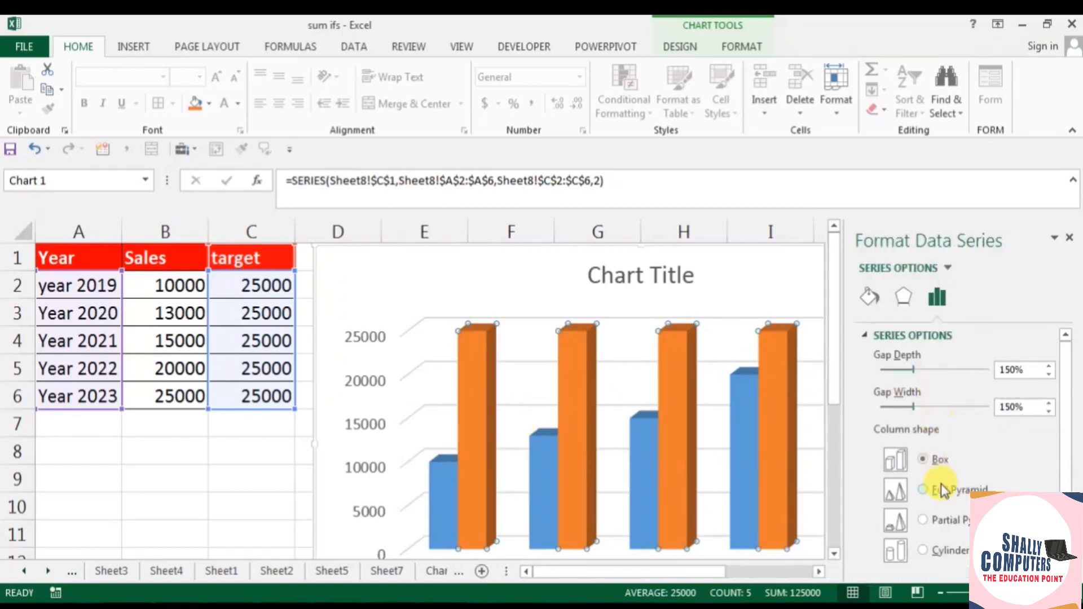
left_click(943, 490)
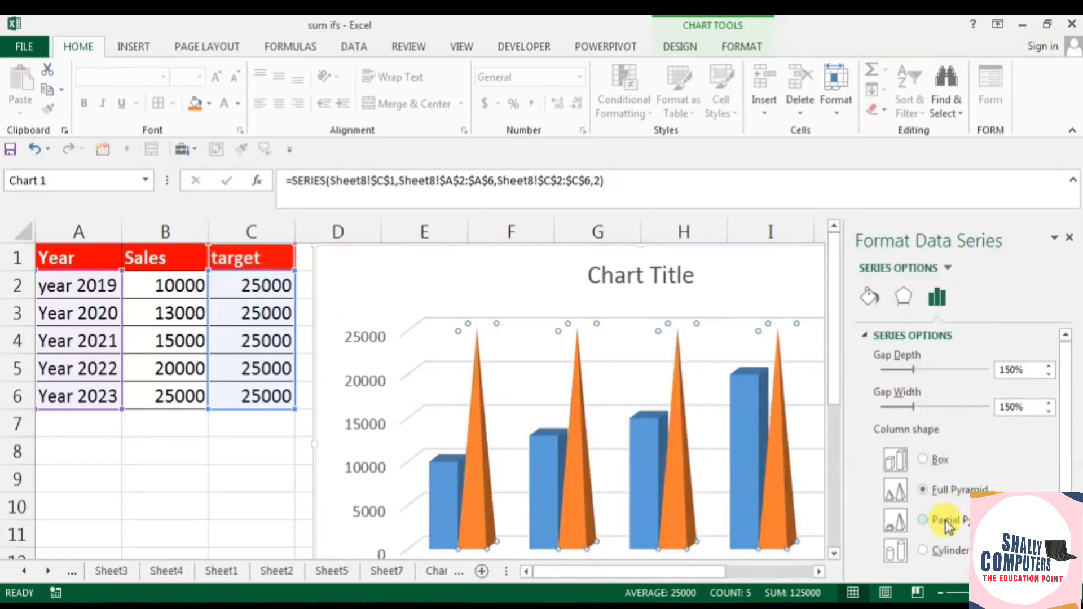
left_click(951, 551)
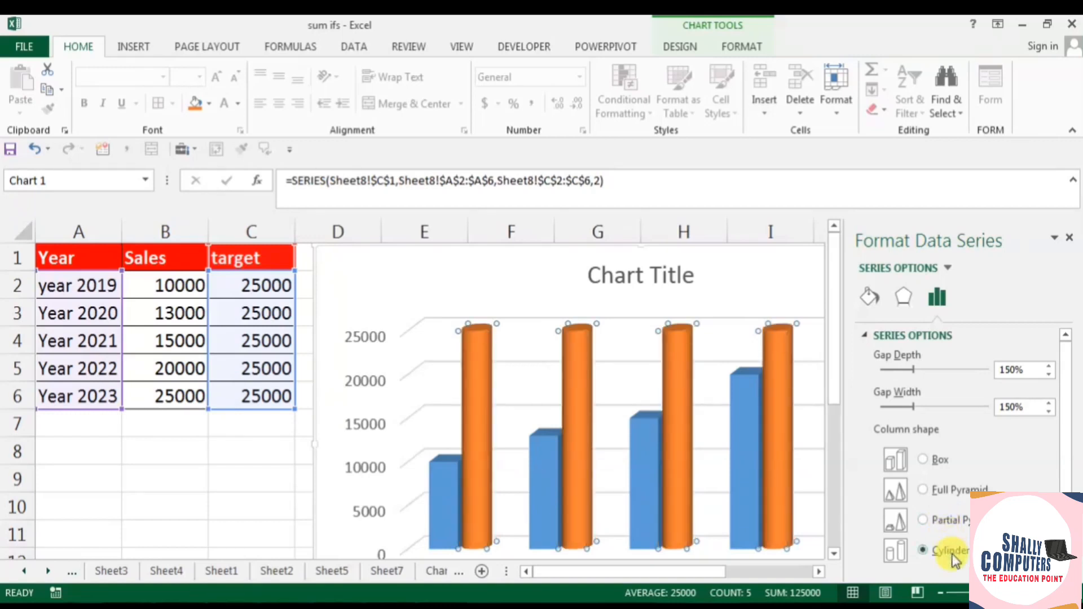
scroll(954, 530, "down", 2)
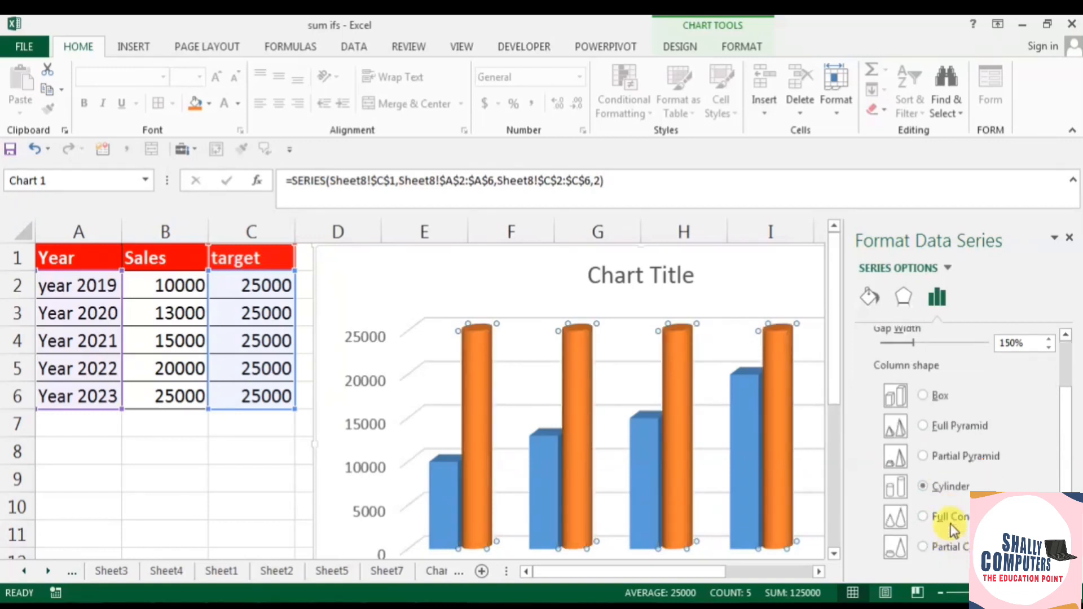
left_click(951, 522)
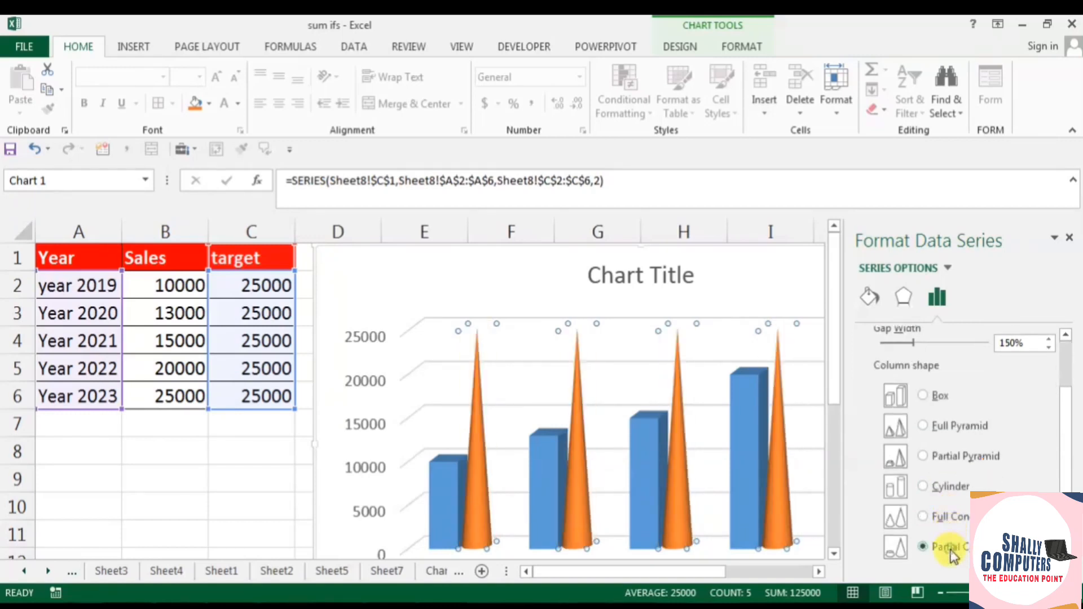
left_click(950, 486)
scroll(947, 490, "up", 2)
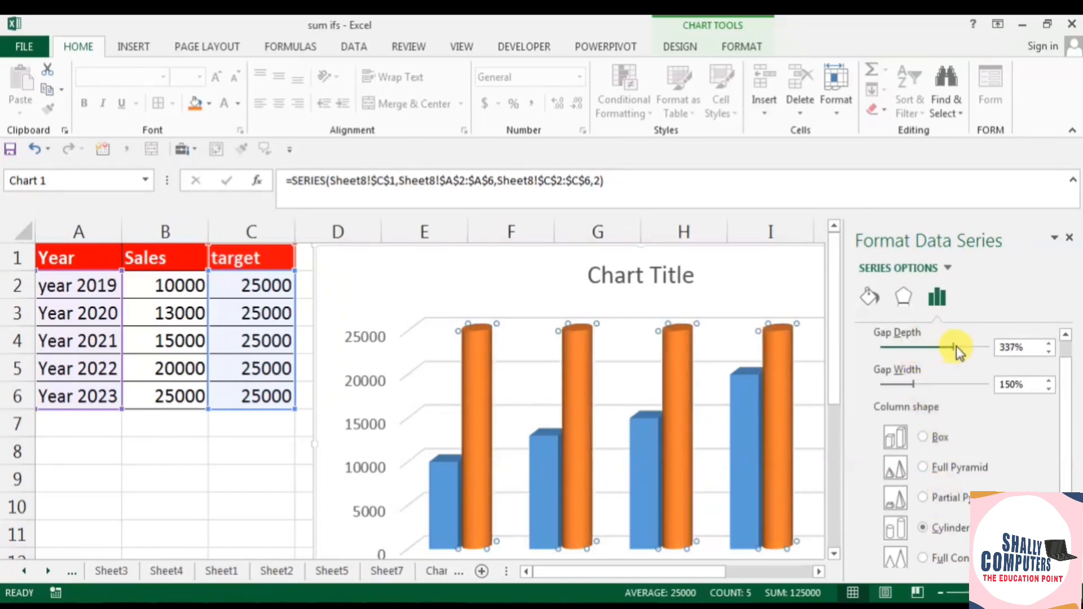
left_click_drag(921, 347, 950, 346)
left_click_drag(913, 384, 936, 381)
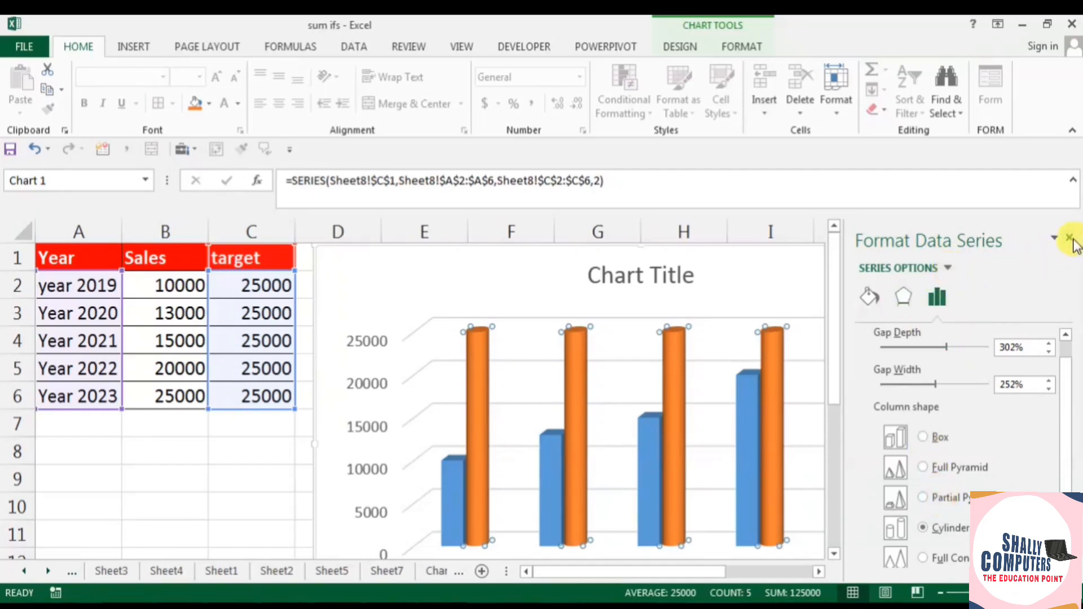
- Format the Sales series with the Cylinder column shape, a 148% gap depth and a 351% gap width
left_click(557, 458)
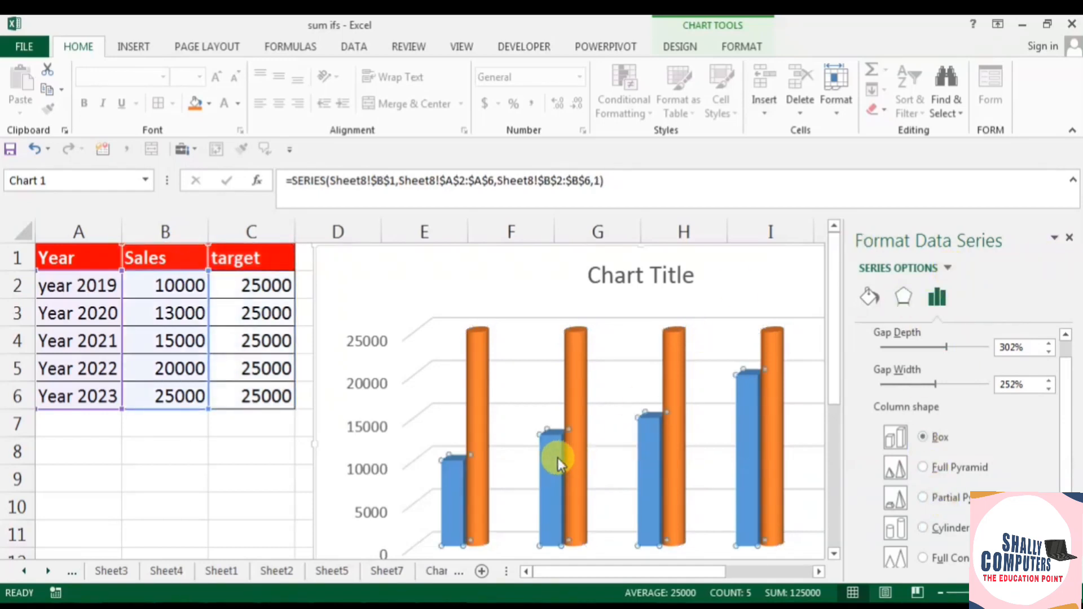
left_click(940, 496)
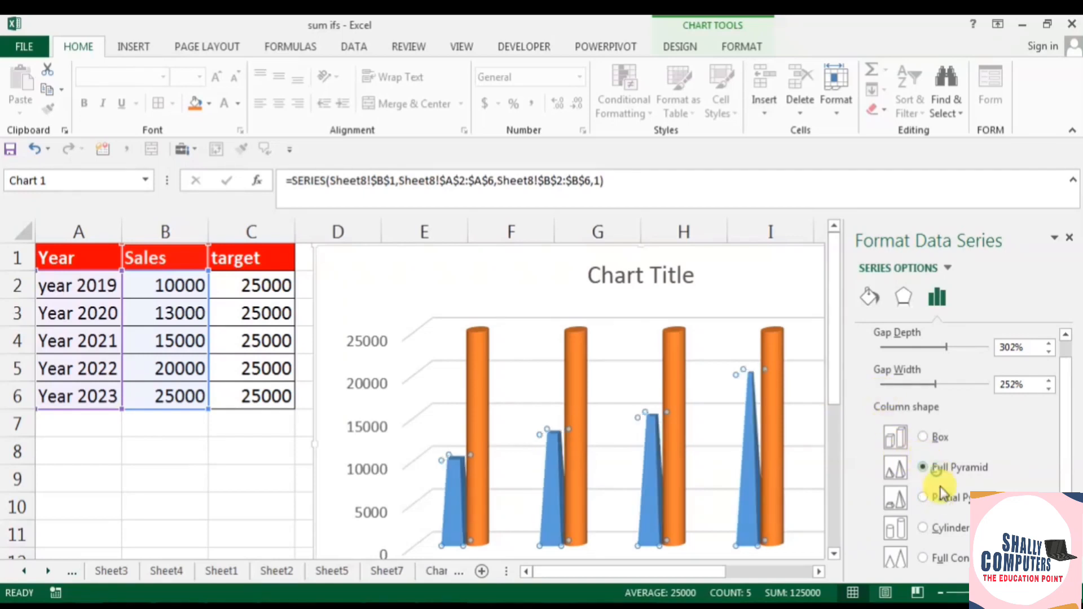
left_click(938, 469)
left_click(941, 528)
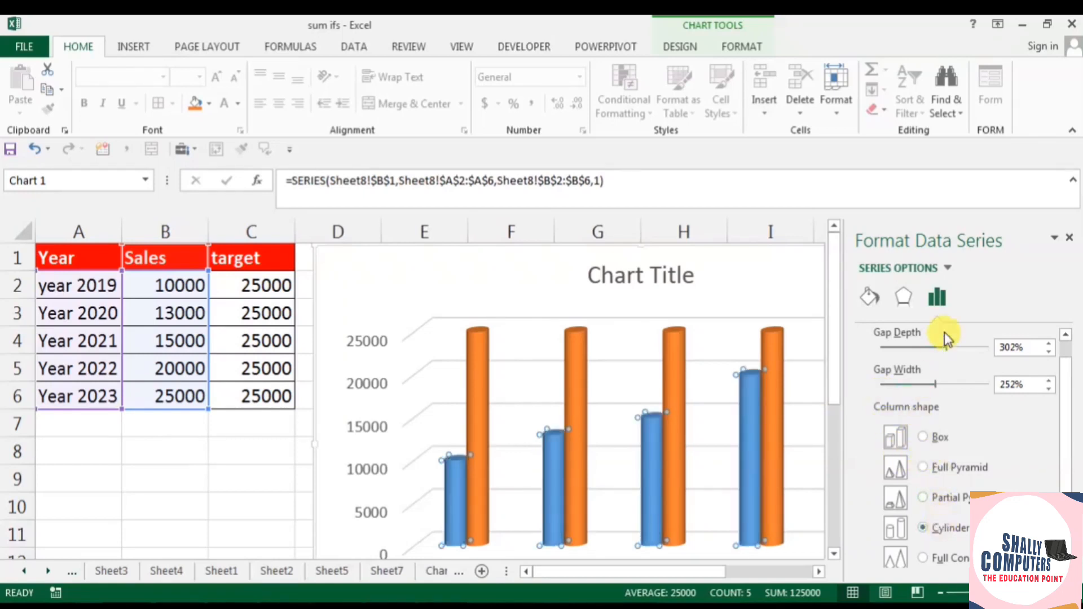
left_click_drag(937, 350, 914, 348)
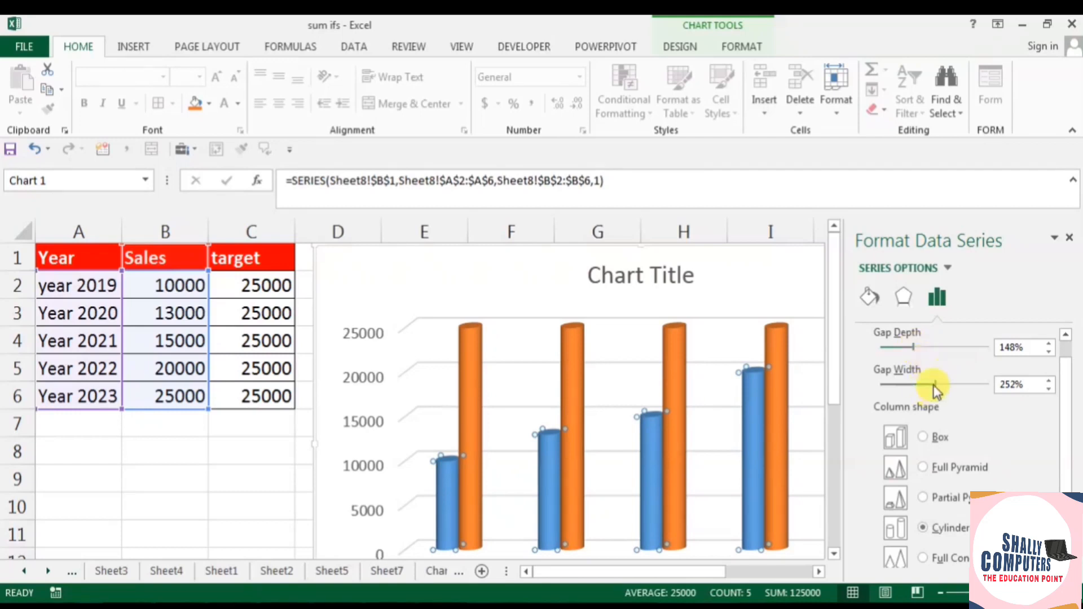
left_click_drag(968, 384, 957, 384)
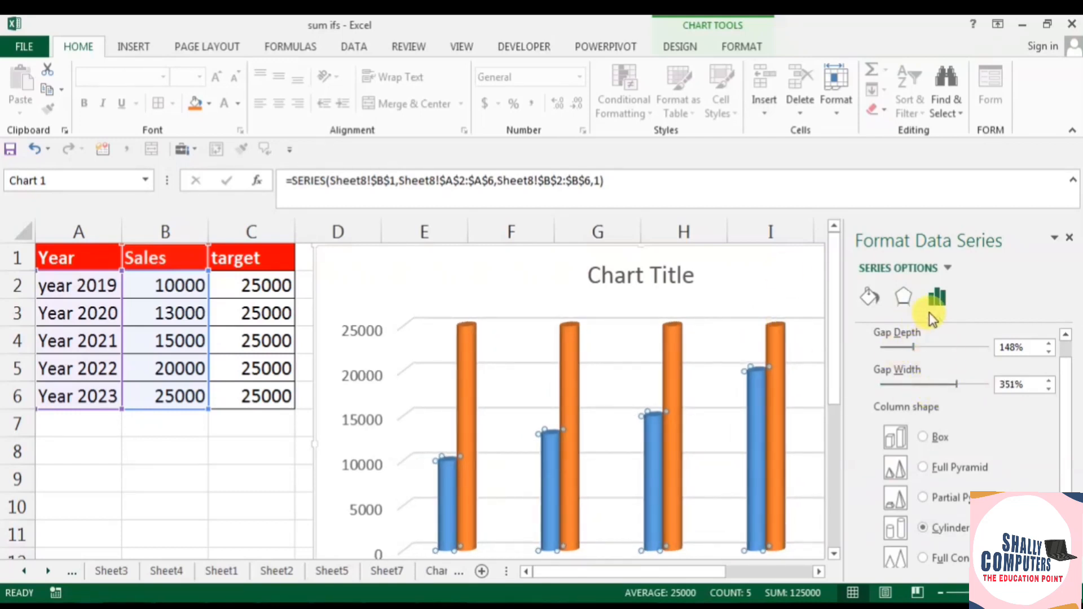
- Apply a gradient fill to the Sales series columns
left_click(876, 298)
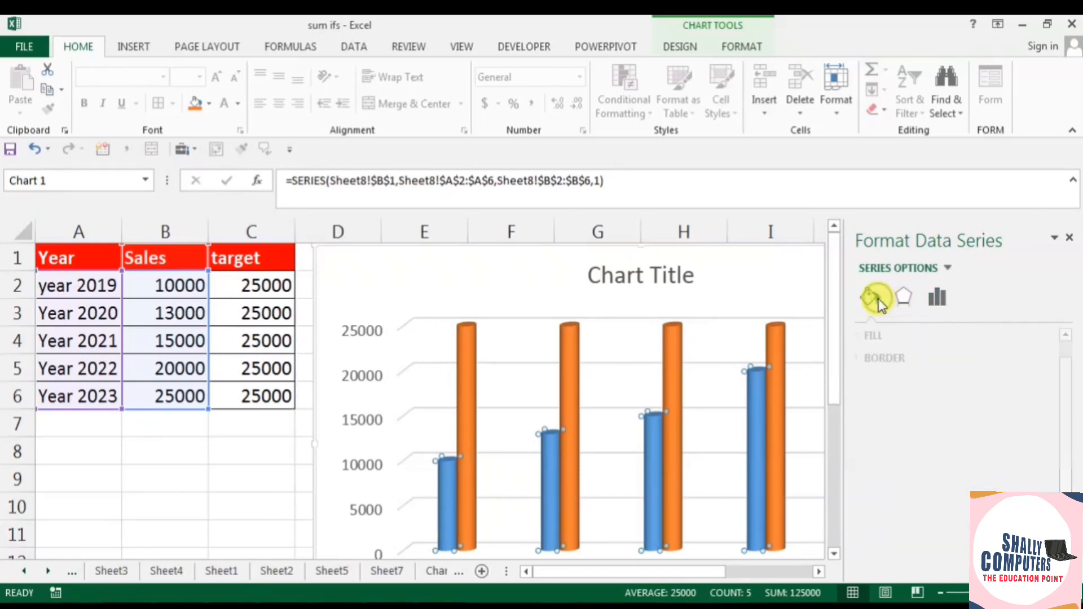
left_click(872, 335)
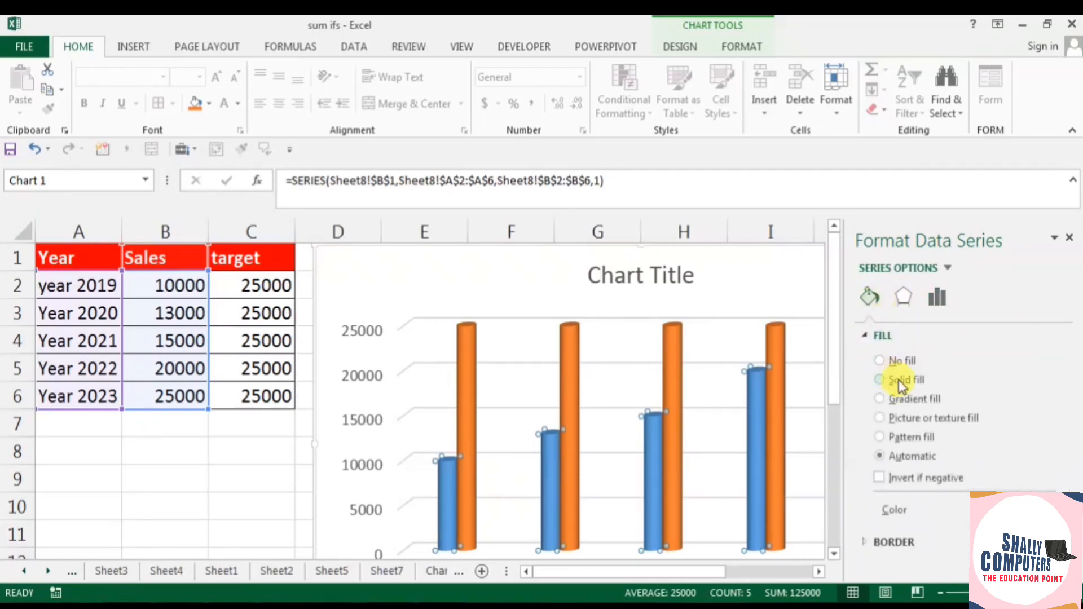
left_click(903, 399)
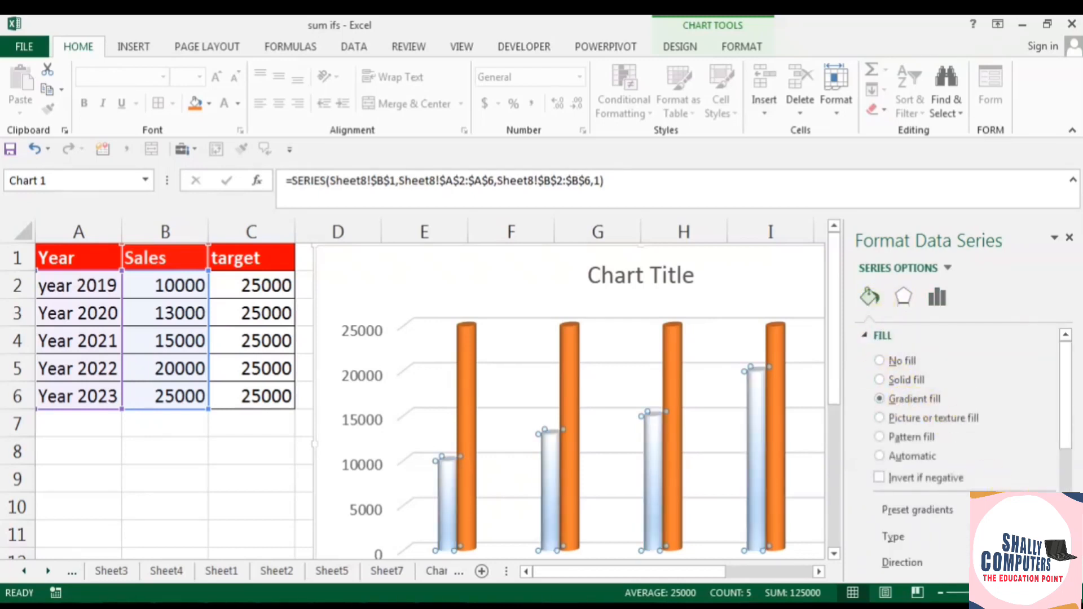
- Set the Sales series gradient to the Rectangular type and colour its second and last gradient stops red
left_click(1030, 537)
left_click(1014, 504)
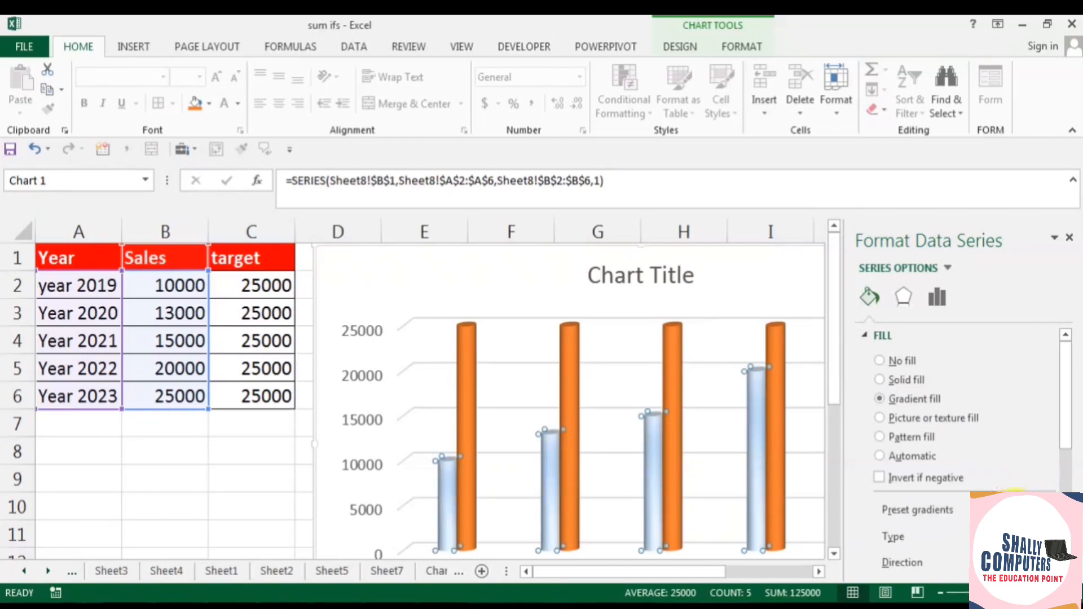
scroll(1065, 416, "down", 3)
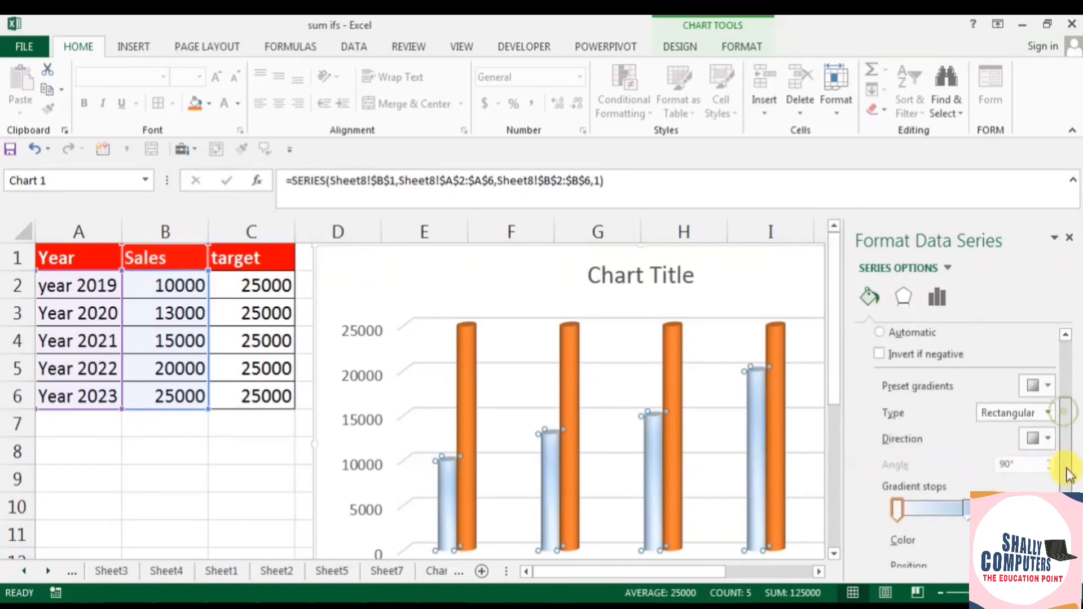
left_click_drag(939, 511, 928, 511)
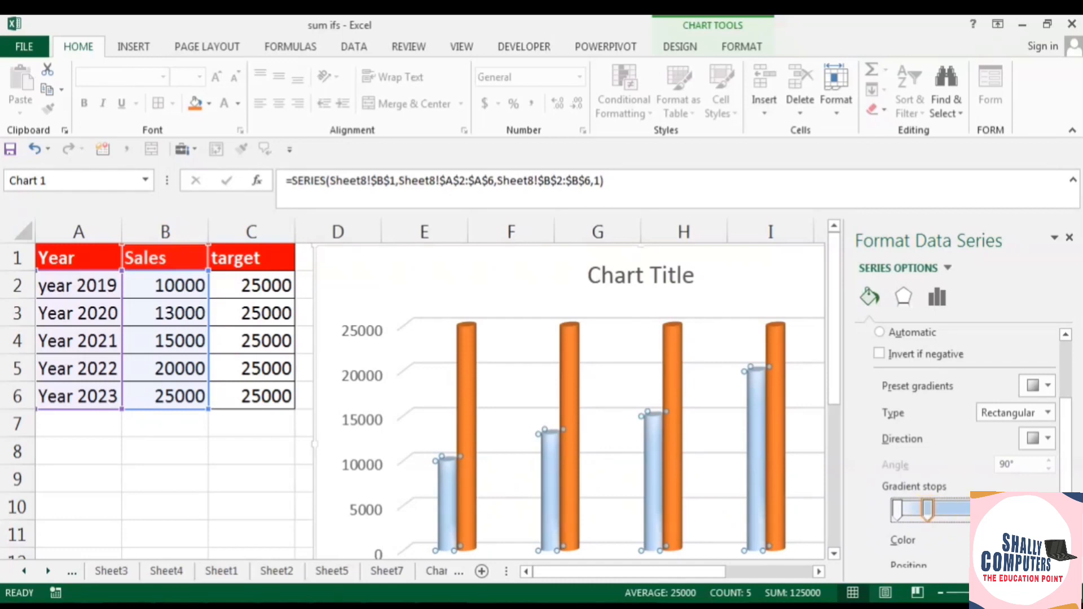
left_click(1037, 540)
left_click(958, 502)
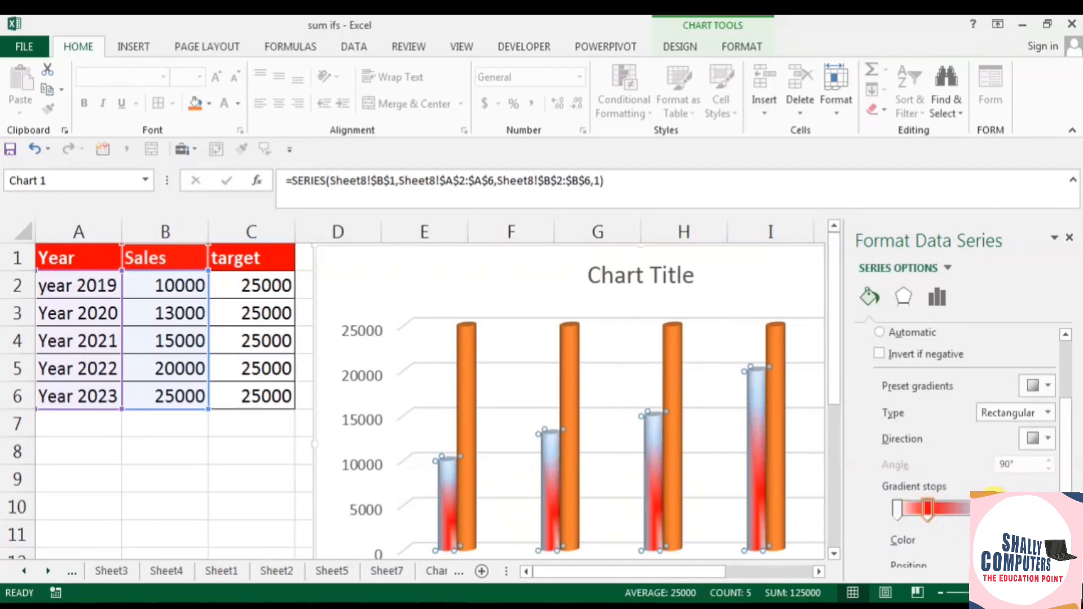
left_click(995, 507)
left_click(1037, 540)
left_click(958, 501)
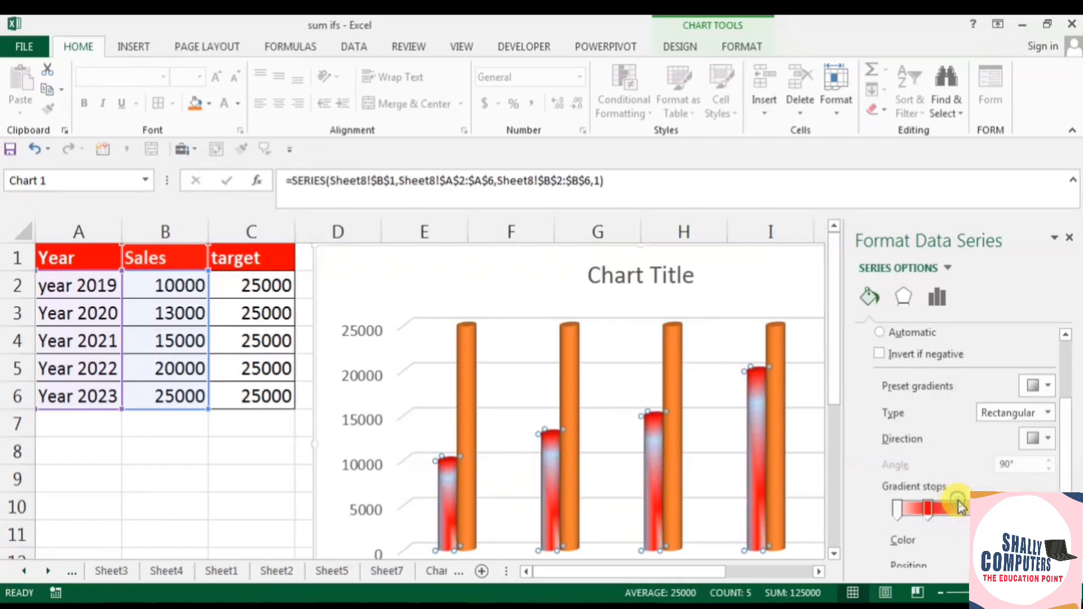
- Apply a gradient fill of the Rectangular type to the target series columns
left_click(776, 340)
left_click(907, 397)
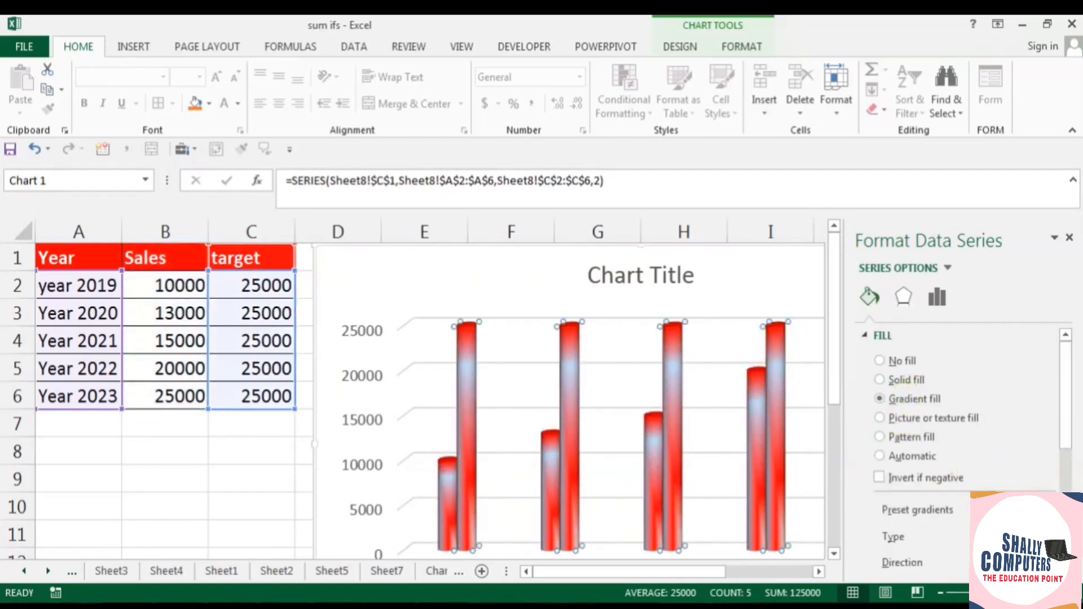
scroll(1067, 459, "down", 3)
left_click(1041, 396)
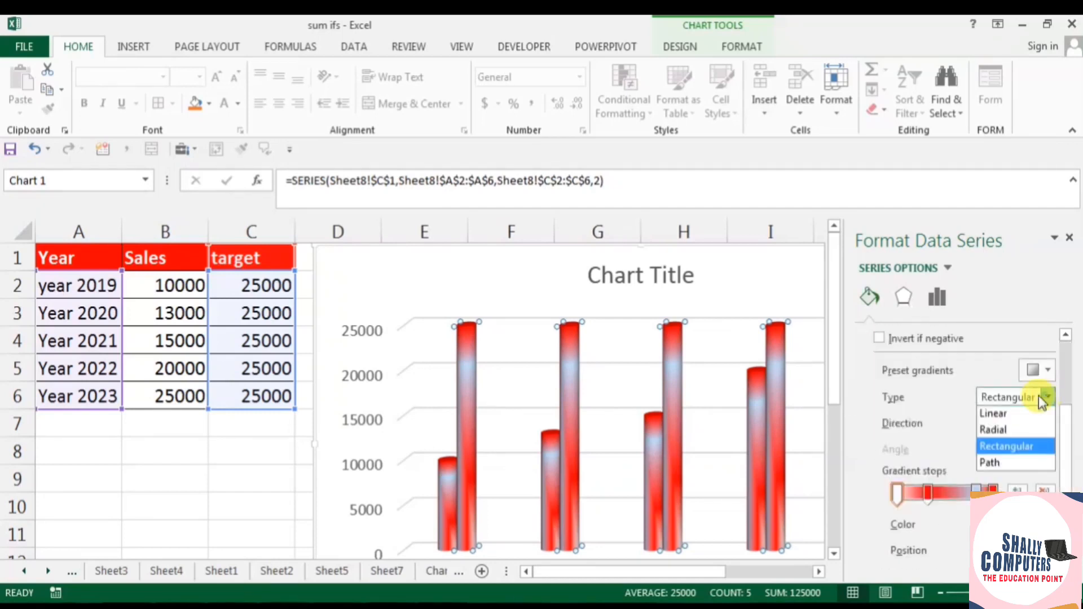
left_click(1012, 447)
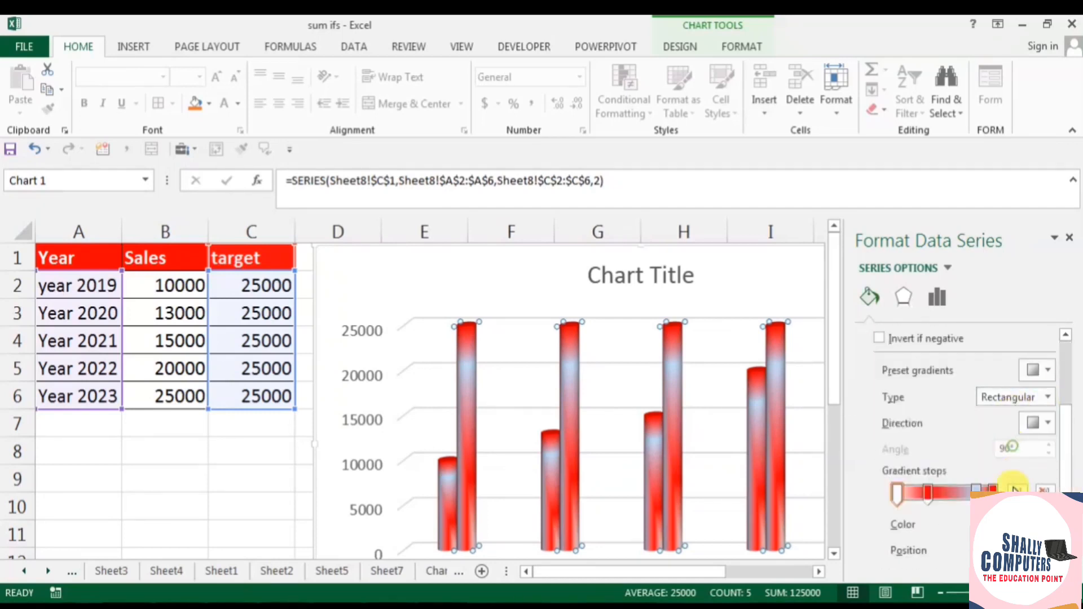
- Colour the target series' second gradient stop orange and its third stop gold, and close the series formatting
left_click(928, 493)
left_click(1038, 524)
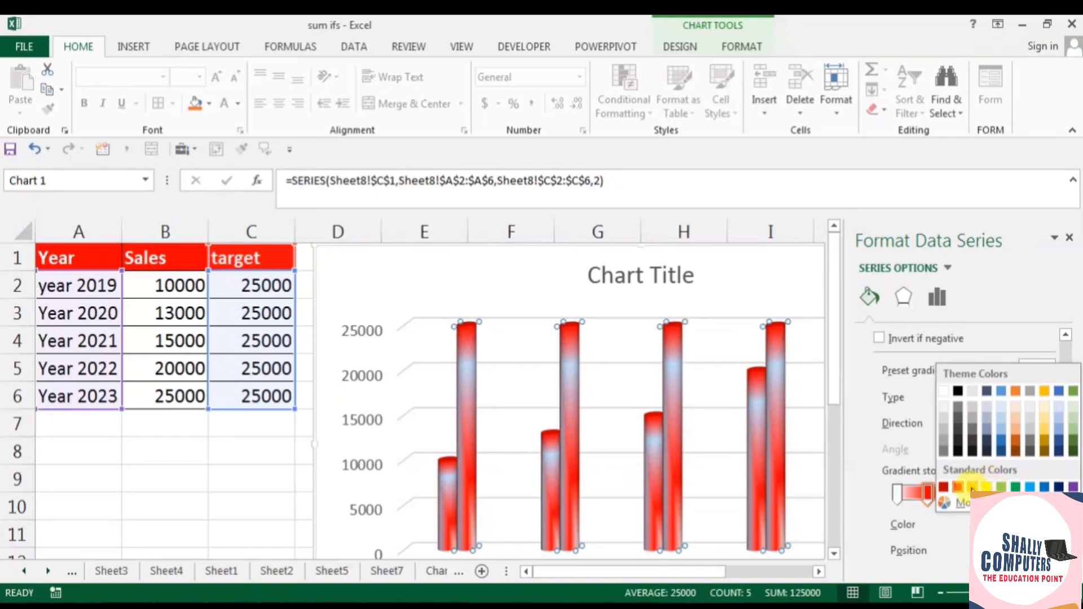
left_click(971, 489)
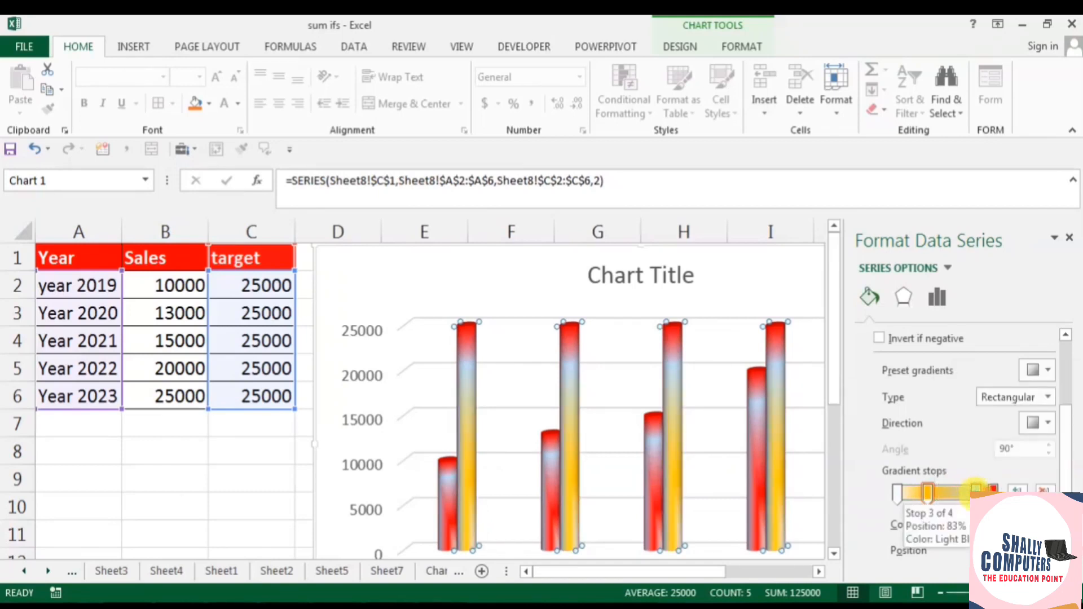
left_click(1038, 525)
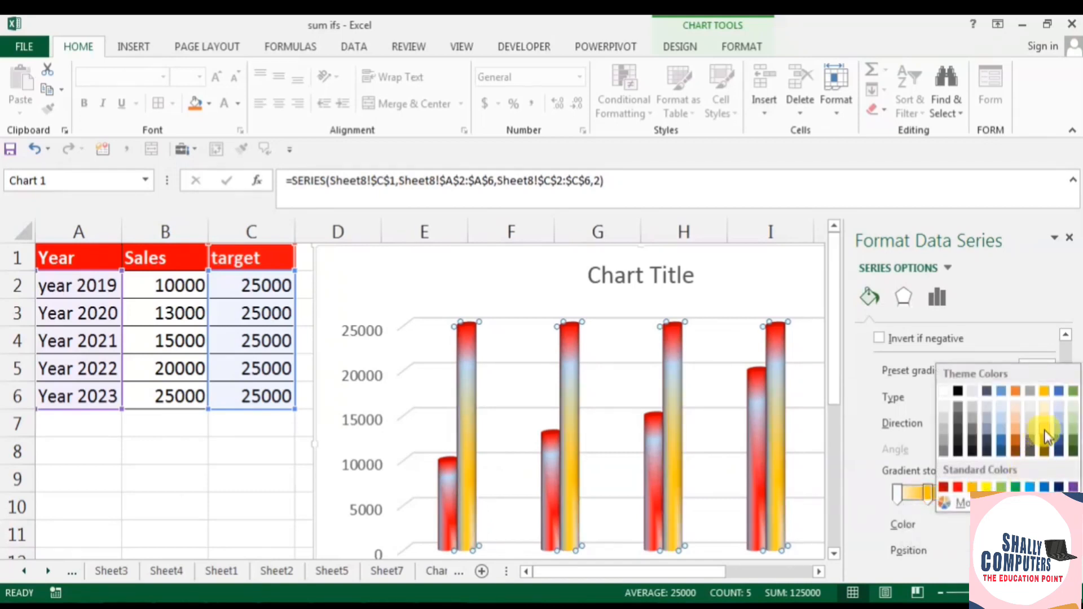
left_click(1044, 395)
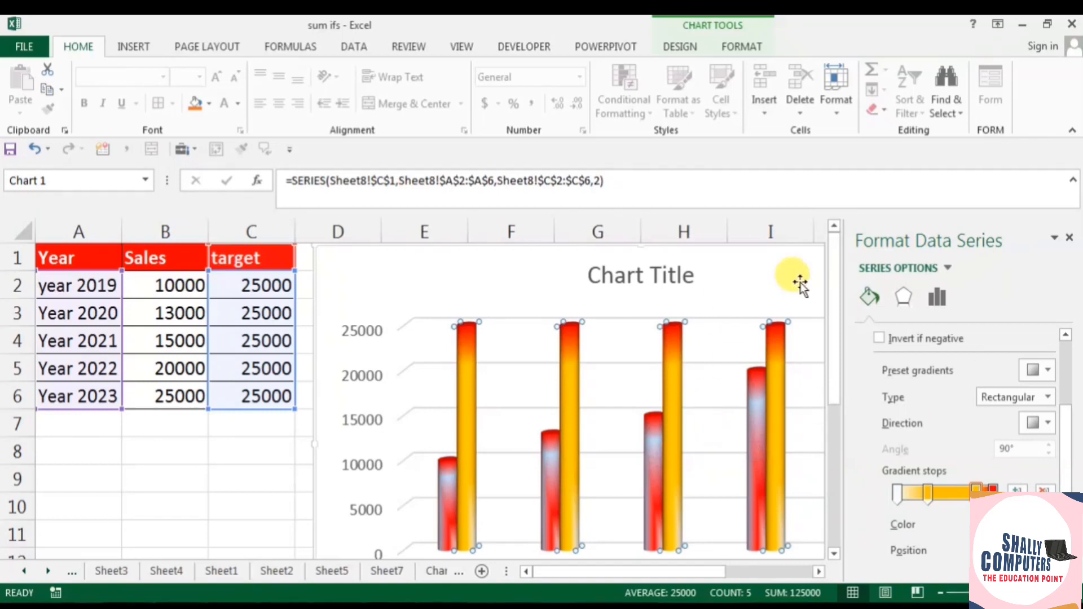
left_click(1070, 238)
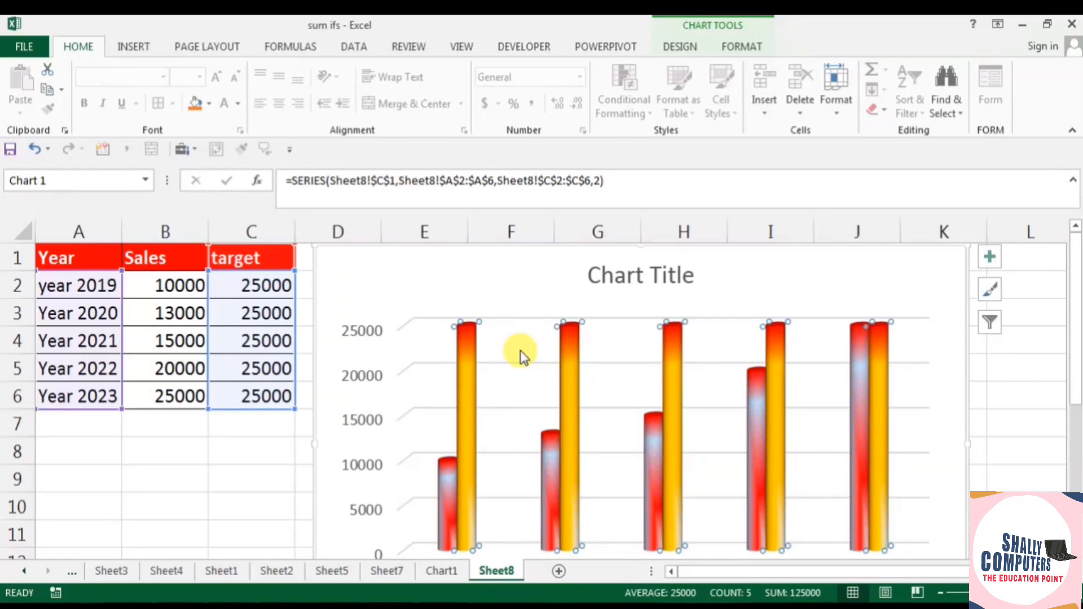
- Add a new worksheet with the headers Sr.No, name and Contact No. in A1:C1, and widen column C to fit
left_click(558, 571)
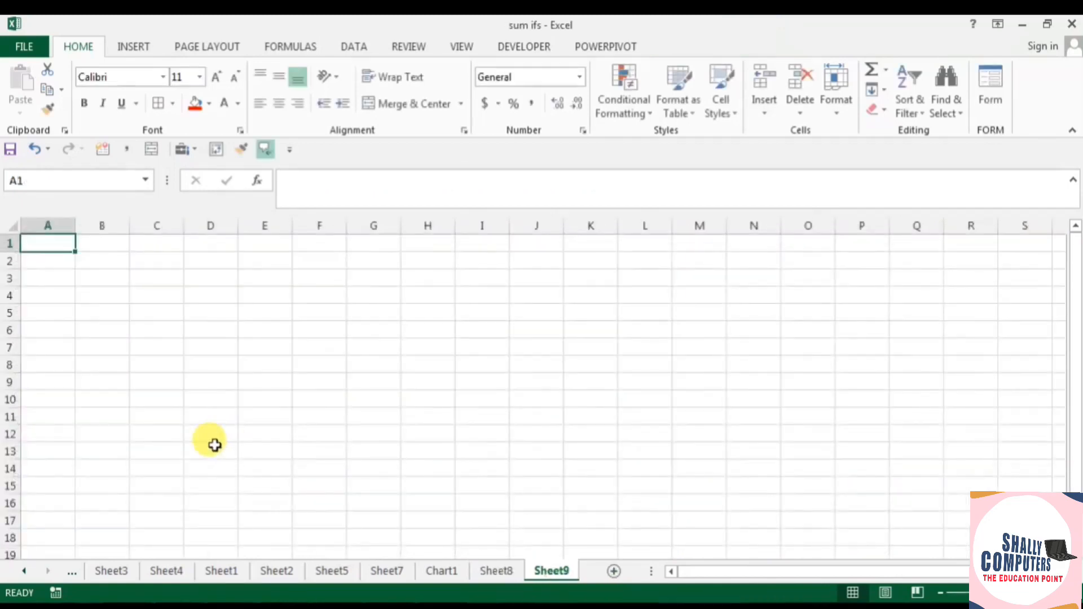
scroll(213, 443, "up", 3)
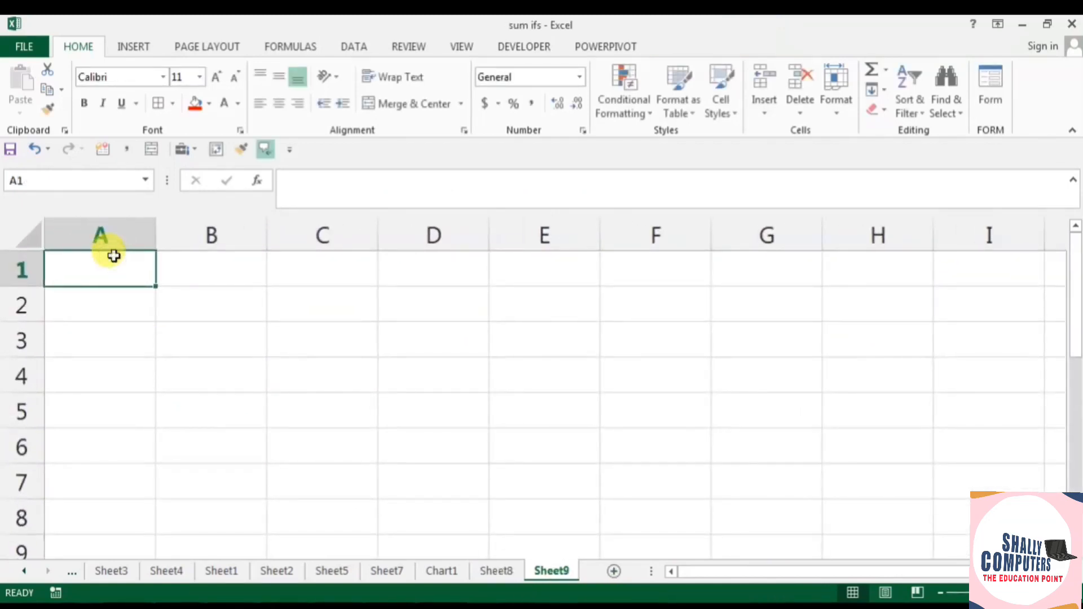
type("Sr")
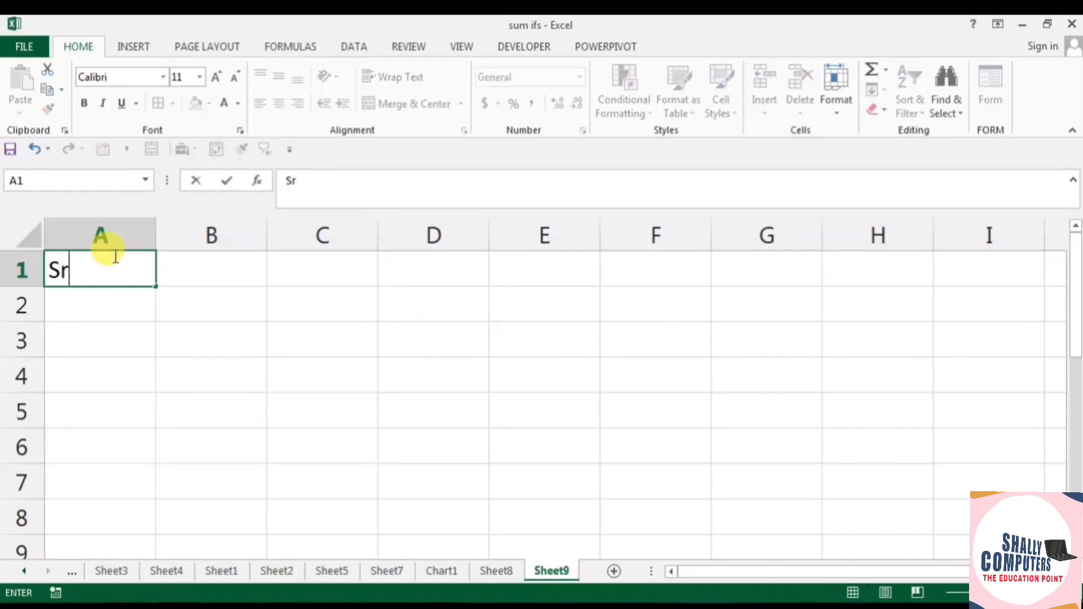
type(".No")
key("Tab")
type("name")
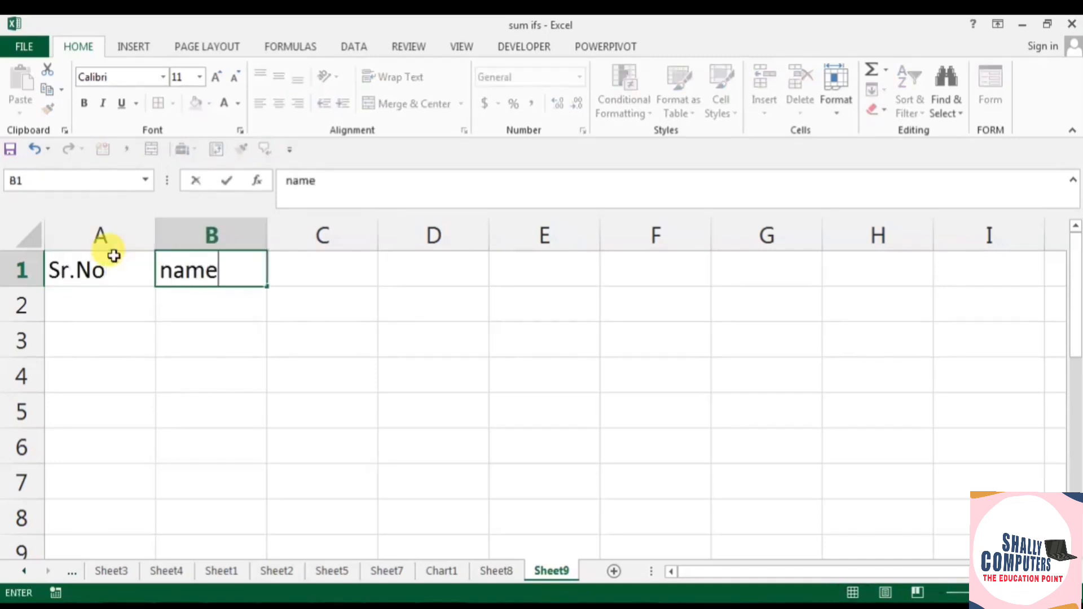
key("Tab")
type("m")
key("BackSpace")
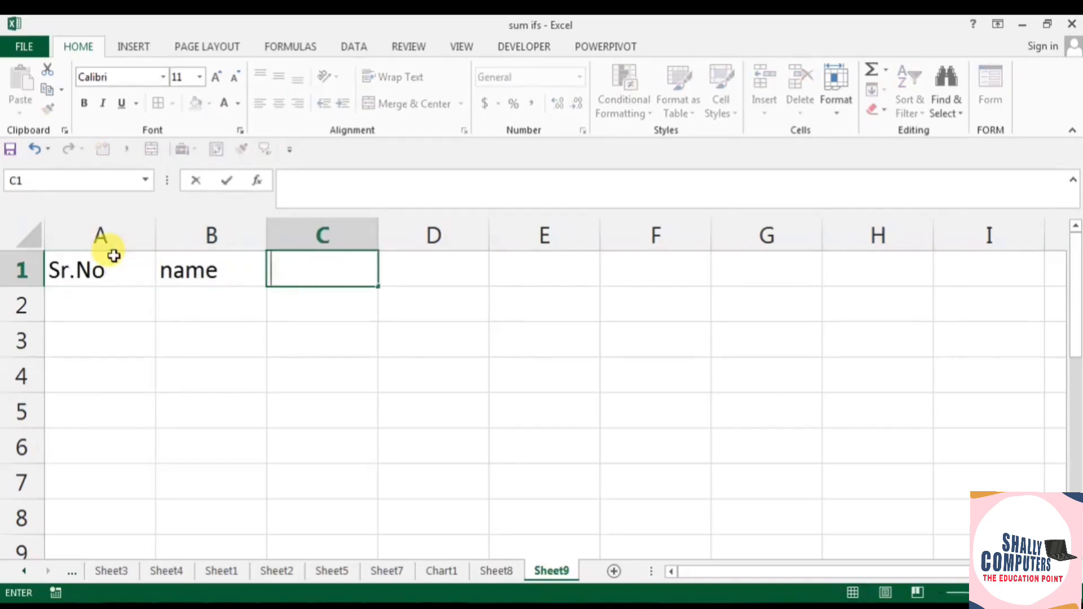
type("Com")
type("ntact No.")
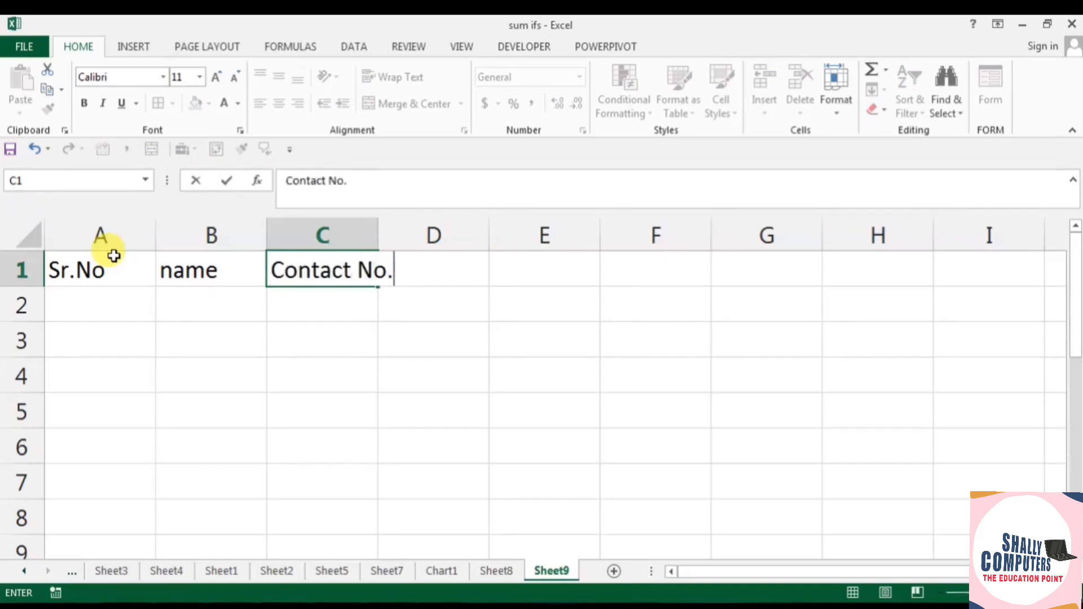
left_click(209, 406)
left_click_drag(379, 234, 429, 235)
- Make the headers in A1:C1 bold and apply all borders to A1:C5
left_click_drag(91, 270, 339, 270)
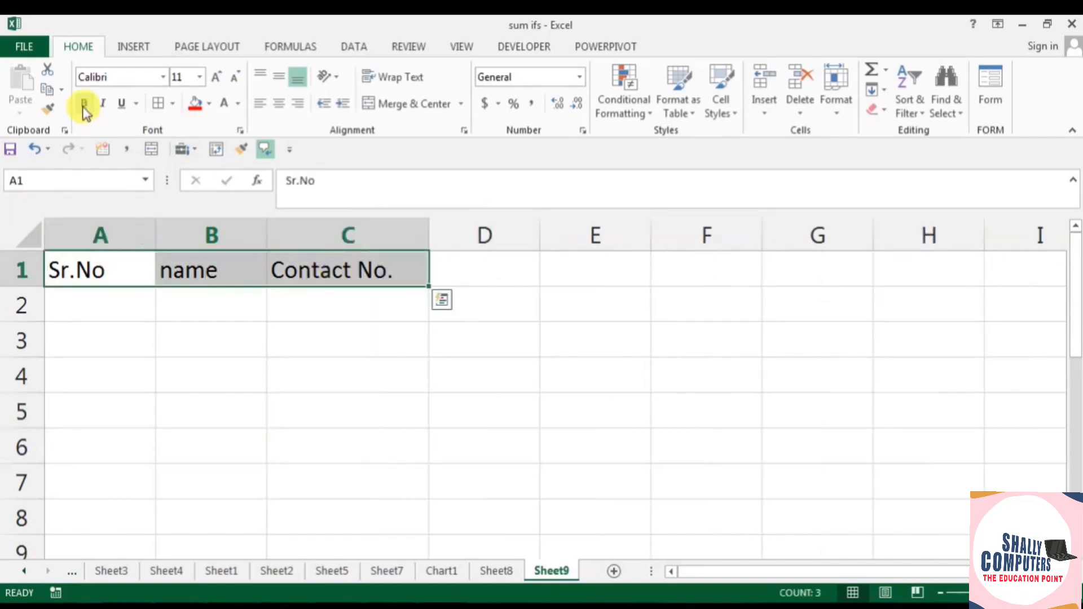
left_click(83, 103)
left_click_drag(79, 266, 362, 410)
left_click(158, 102)
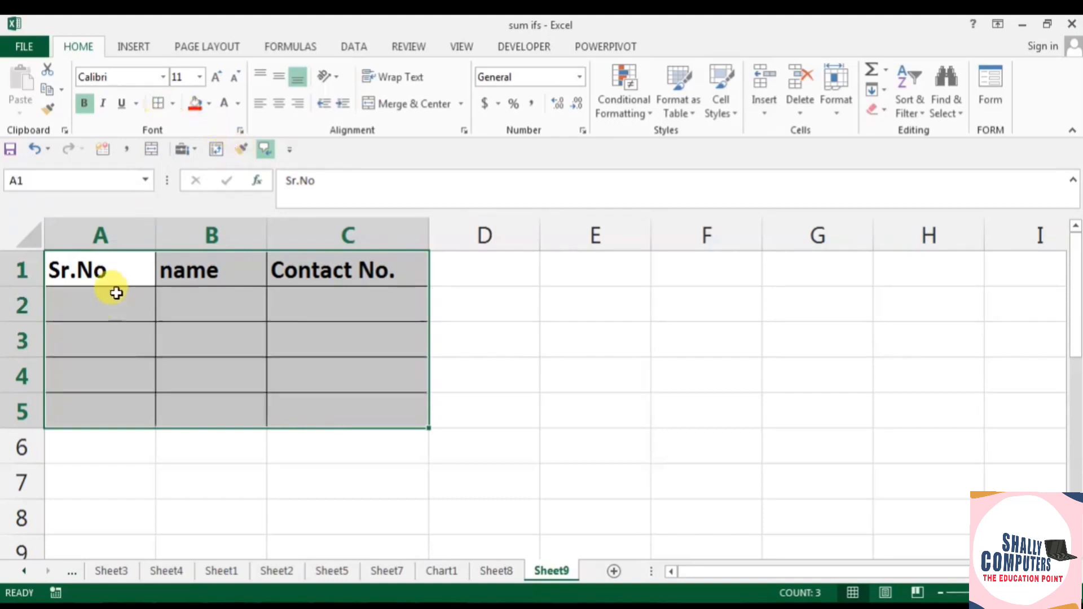
- Number the rows in A2:A5 from 1 to 4 by filling the series down
left_click(113, 288)
type("1")
key("Return")
type("2")
left_click_drag(114, 302, 151, 431)
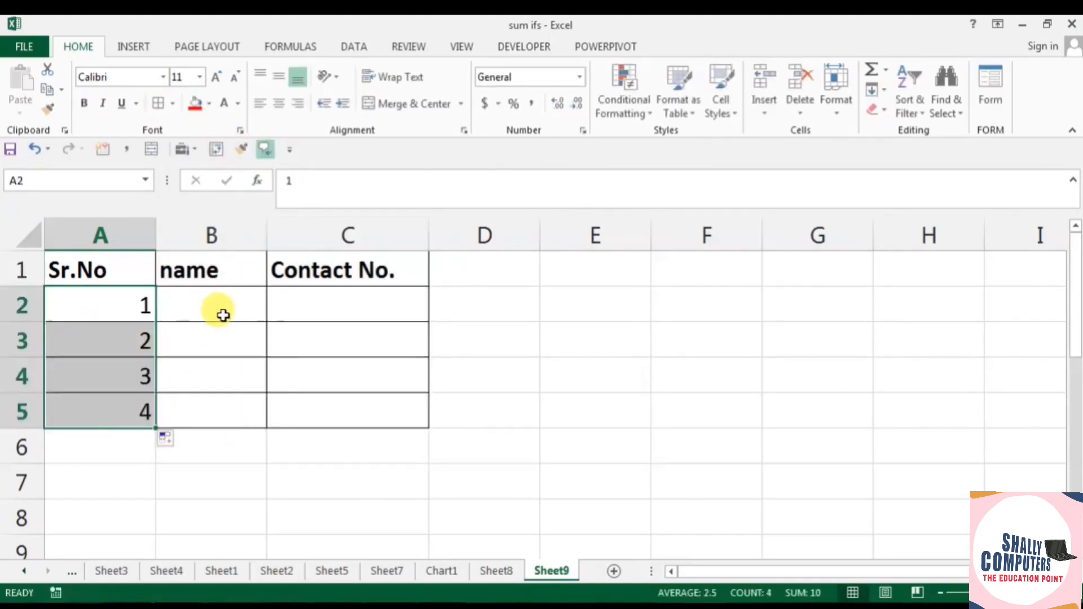
- Enter the four people's first names in B2:B5 of the name column
left_click(222, 314)
type("raju")
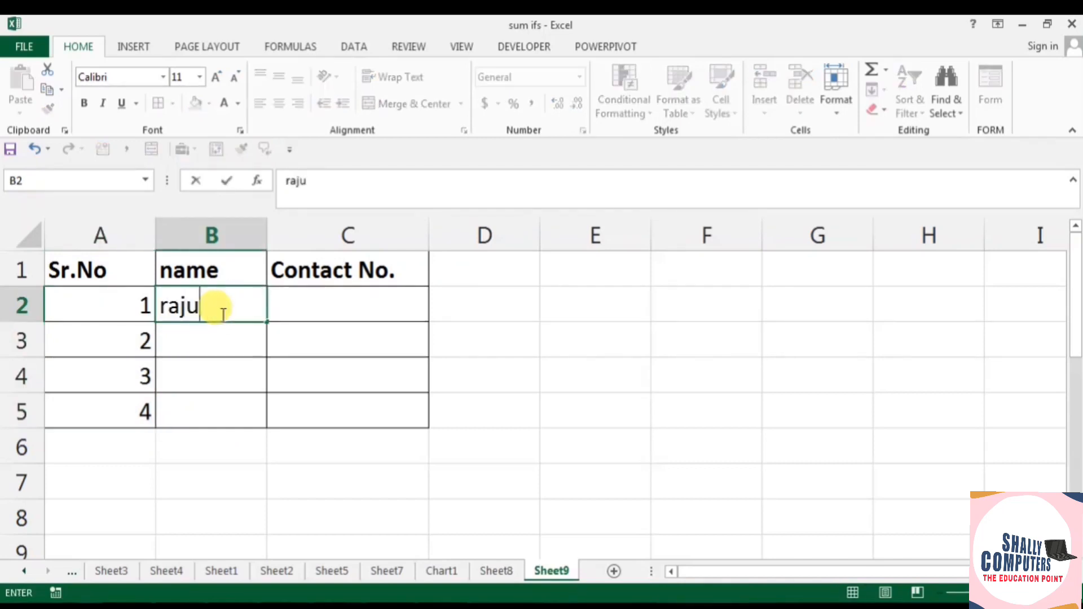
key("Return")
type("deeoa")
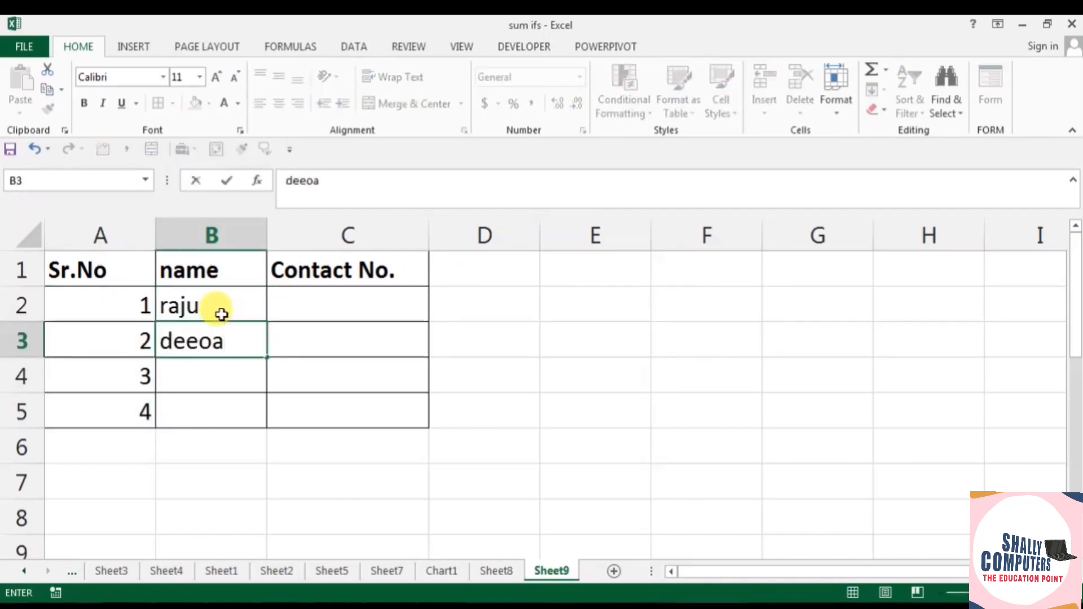
key("BackSpace")
key("BackSpace")
type("pak")
key("Return")
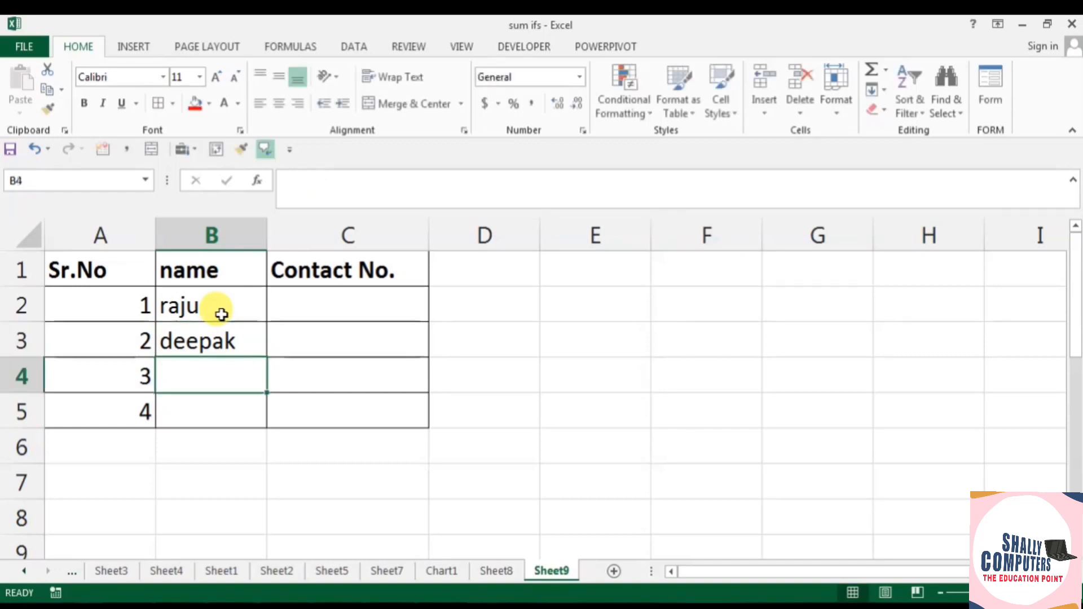
type("sonia")
key("Return")
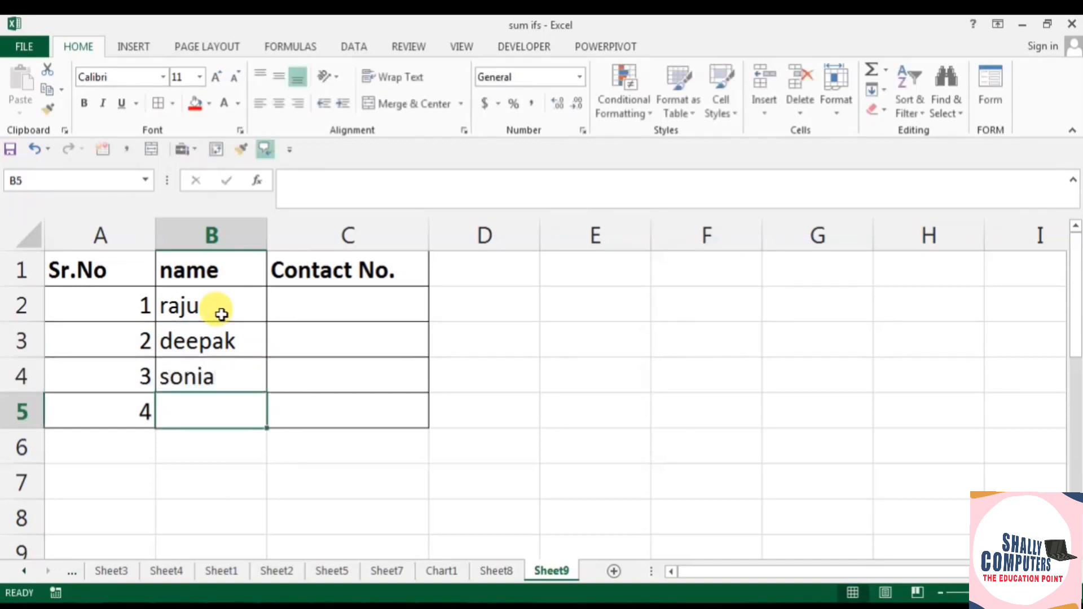
type("monu")
- Enter ten-digit contact numbers for the first two people in C2 and C3
left_click(282, 309)
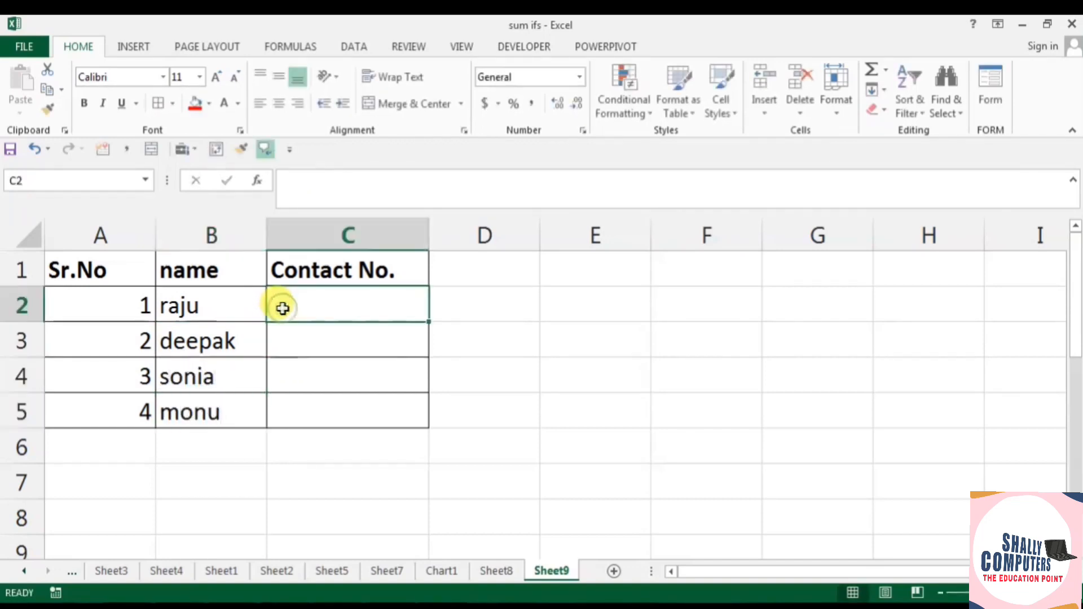
type("98777")
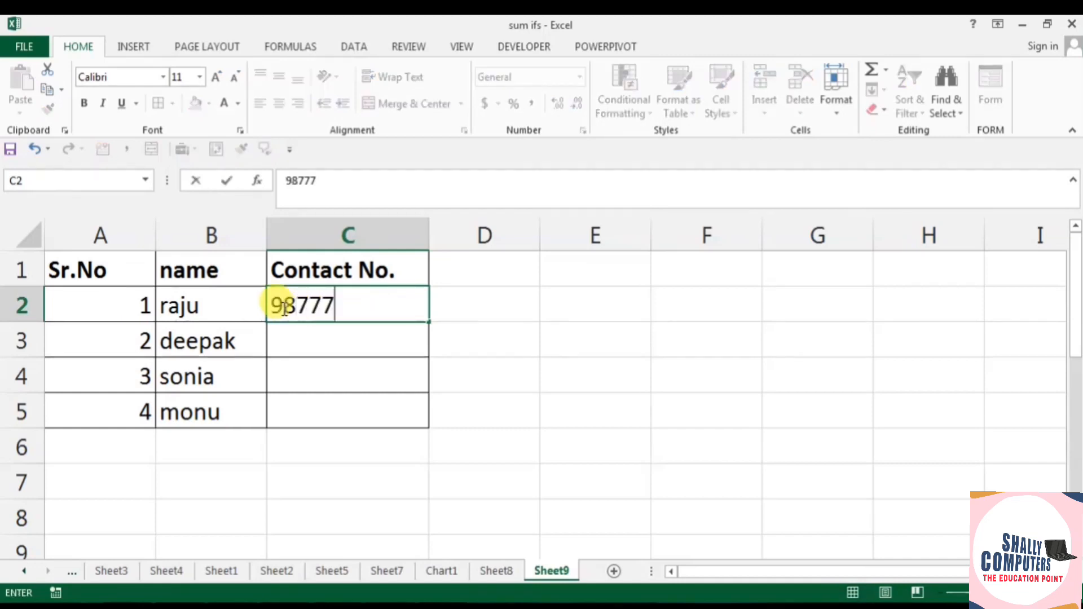
type("78888")
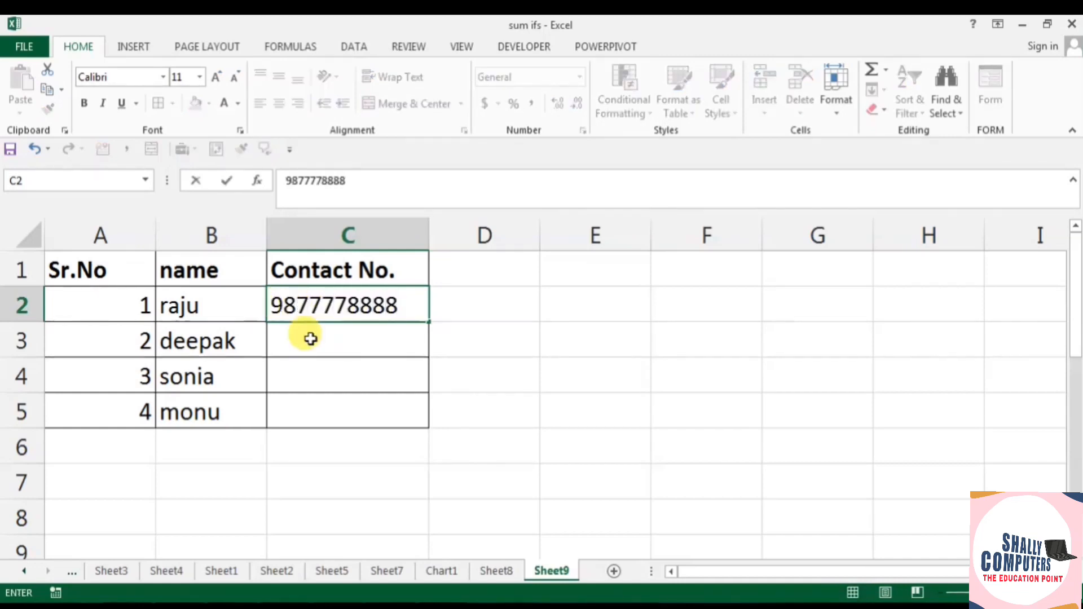
left_click(311, 338)
type("99999999")
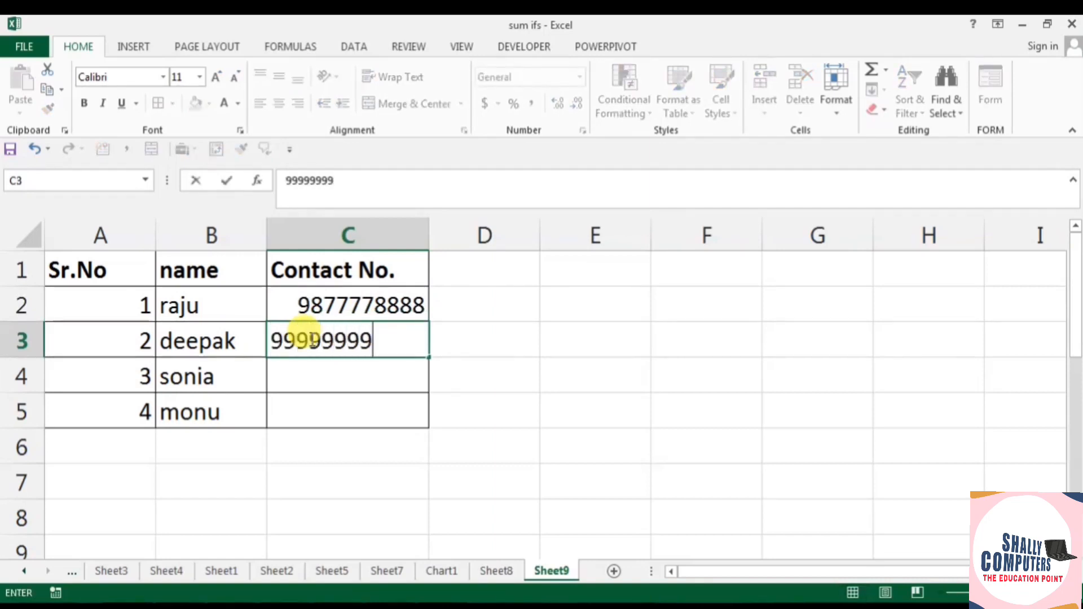
type("8")
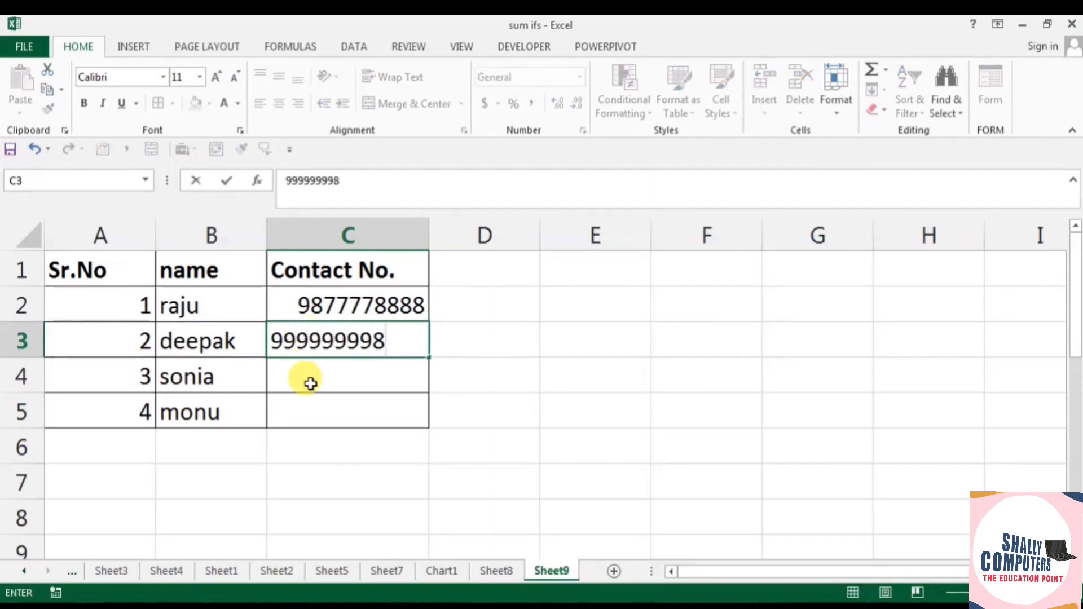
left_click(310, 377)
left_click(310, 340)
double_click(310, 340)
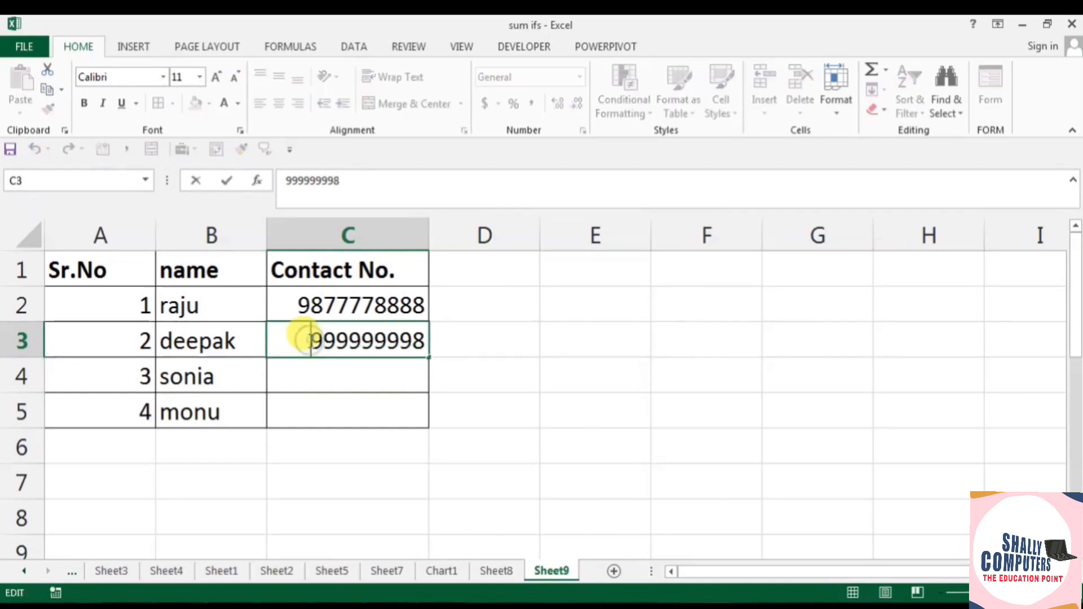
type("8")
- Enter ten-digit contact numbers for the third and fourth people in C4 and C5
left_click(320, 369)
type("8")
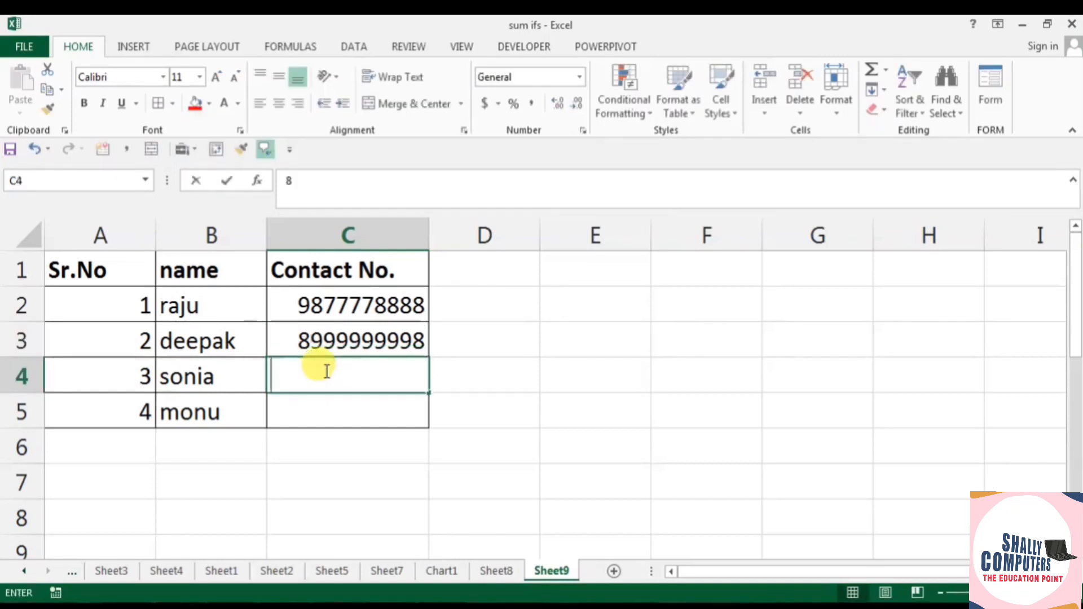
type("888888888")
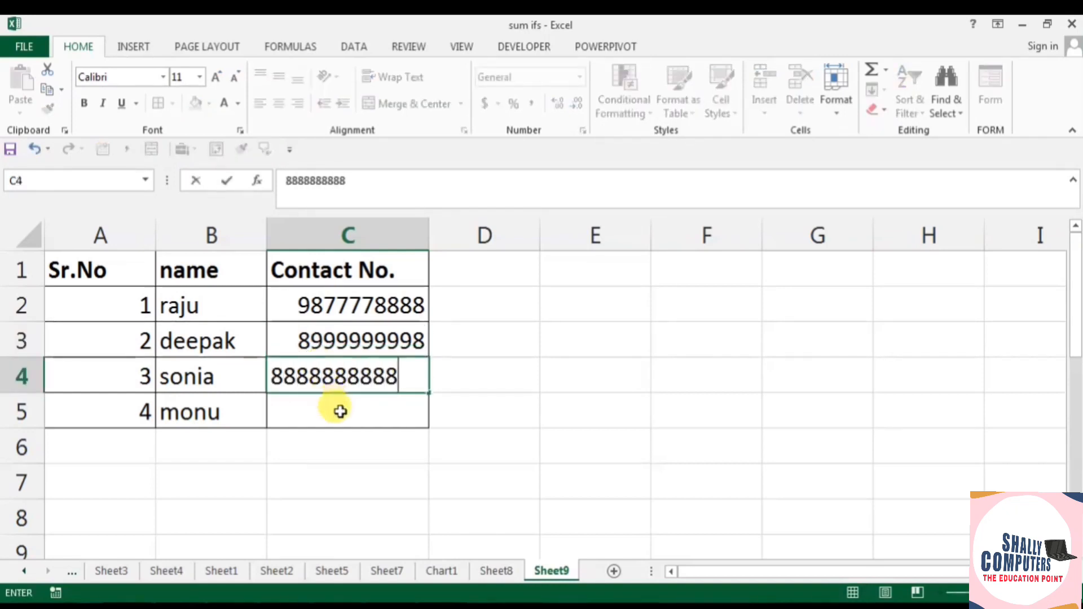
left_click(340, 412)
type("6666")
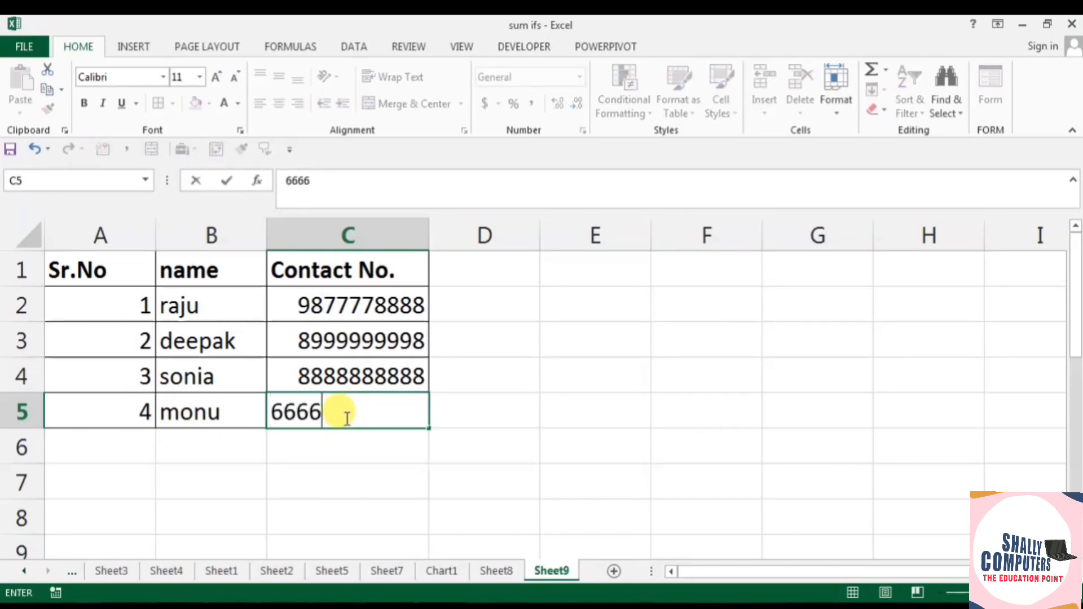
type("66666")
left_click(380, 447)
left_click(307, 411)
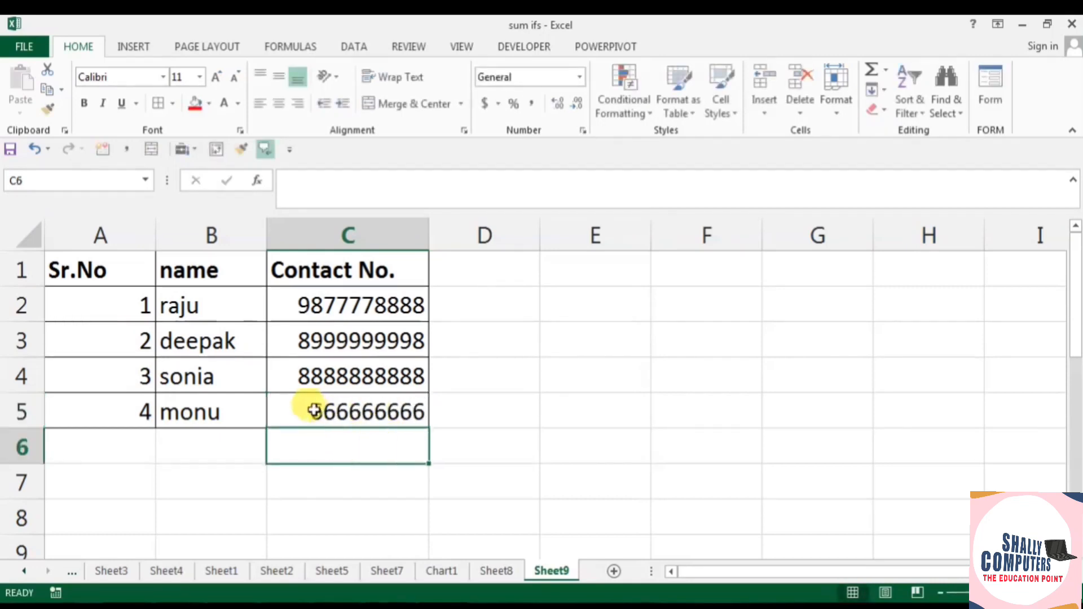
double_click(311, 412)
type("8")
left_click(472, 483)
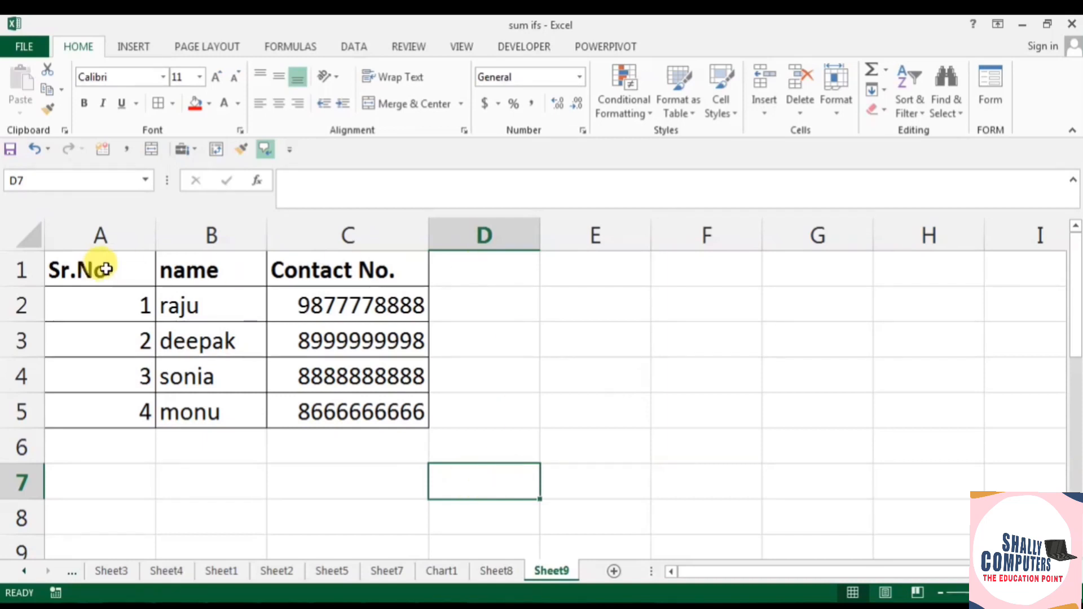
- Fill the header cells A1:C1 with red and make their text white
left_click_drag(97, 270, 350, 271)
left_click(195, 104)
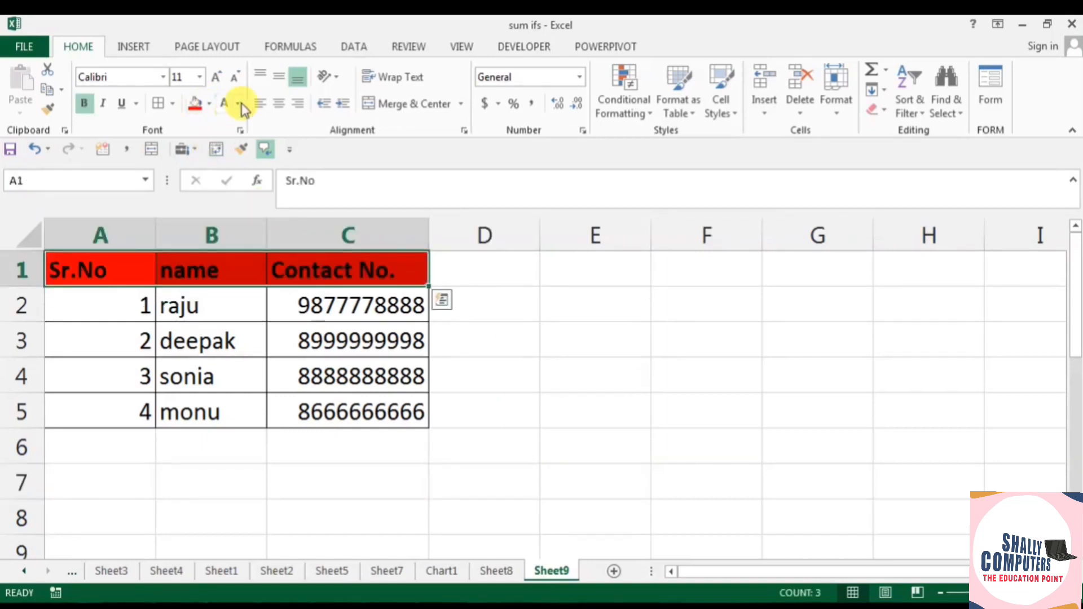
left_click(224, 103)
left_click(600, 404)
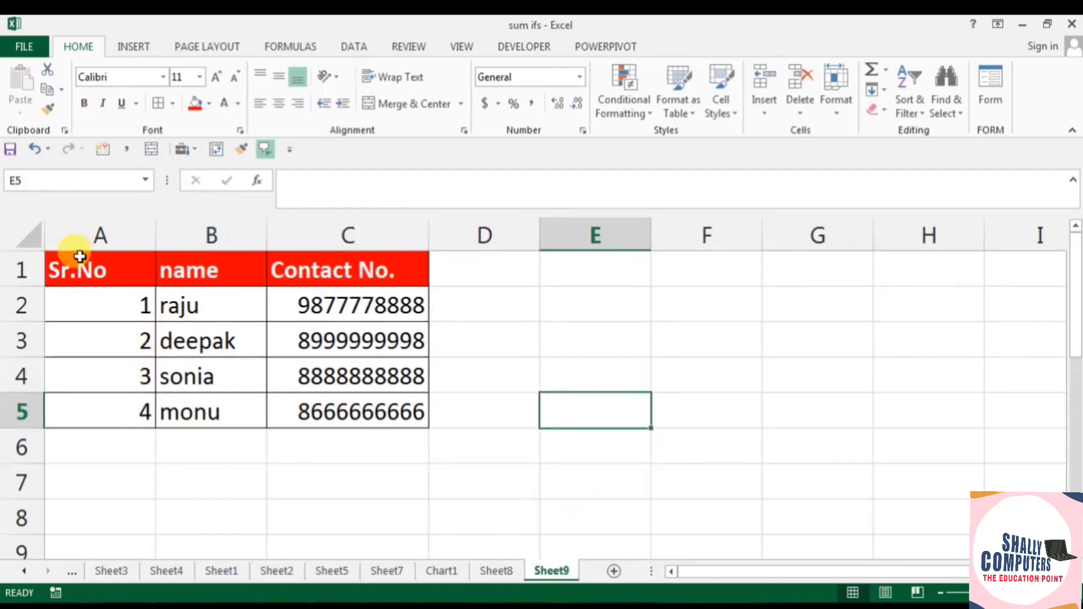
- Widen columns A, B and C of the contact list
left_click_drag(79, 261, 326, 421)
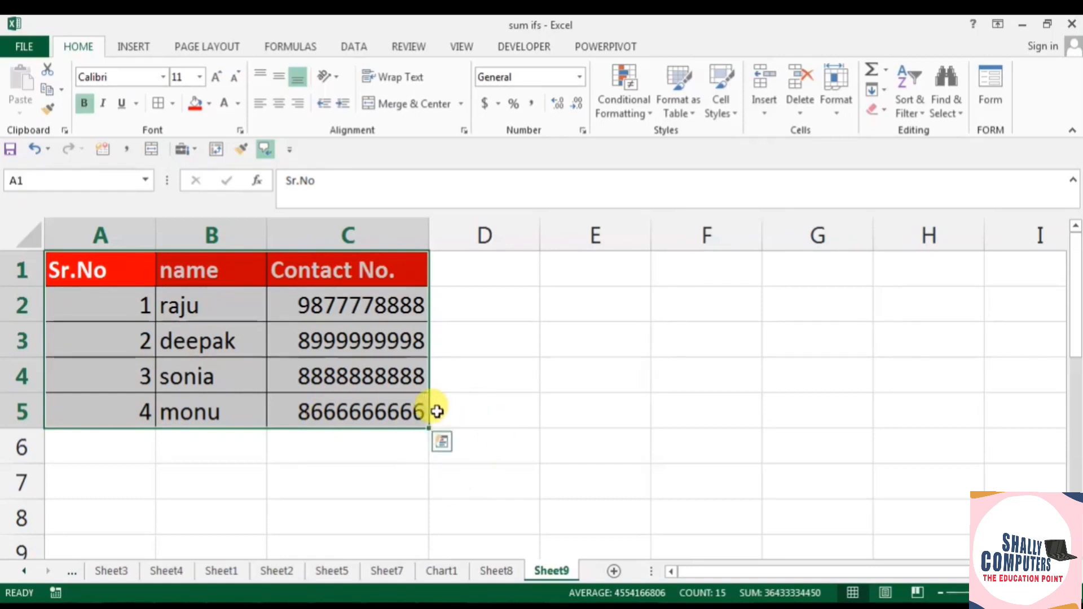
left_click_drag(156, 231, 179, 232)
left_click_drag(290, 220, 317, 226)
left_click_drag(453, 224, 510, 228)
left_click(670, 305)
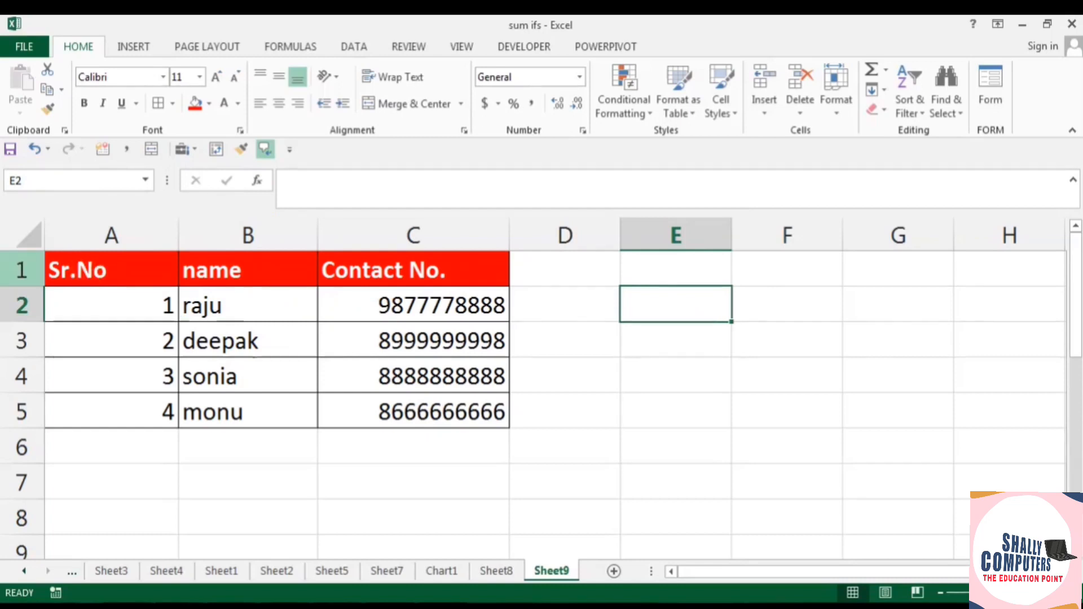
- Insert a blank sheet row above the header row
left_click(21, 271)
left_click(765, 115)
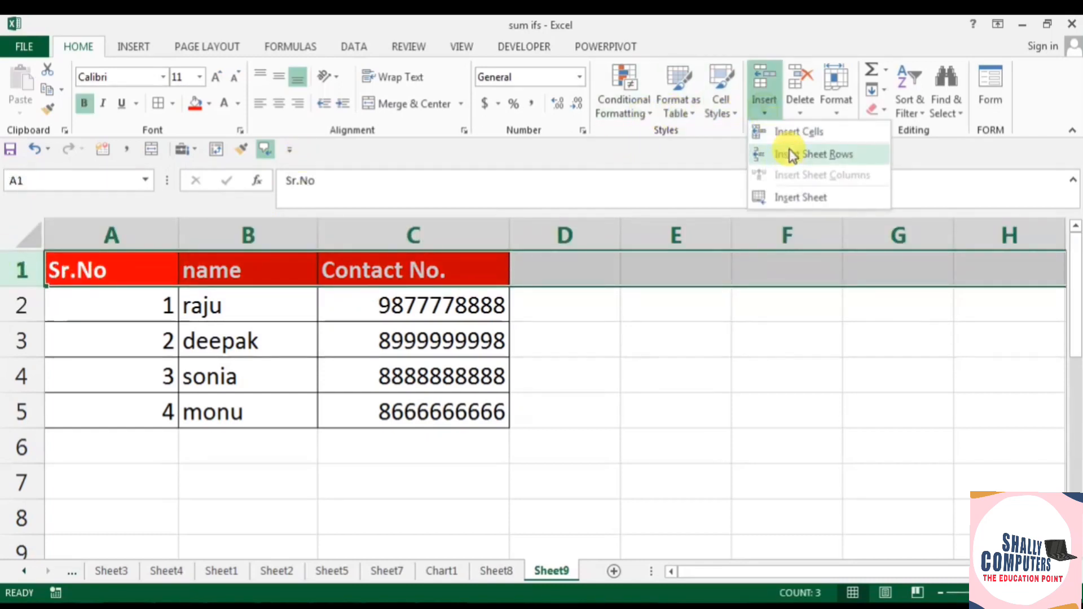
left_click(791, 152)
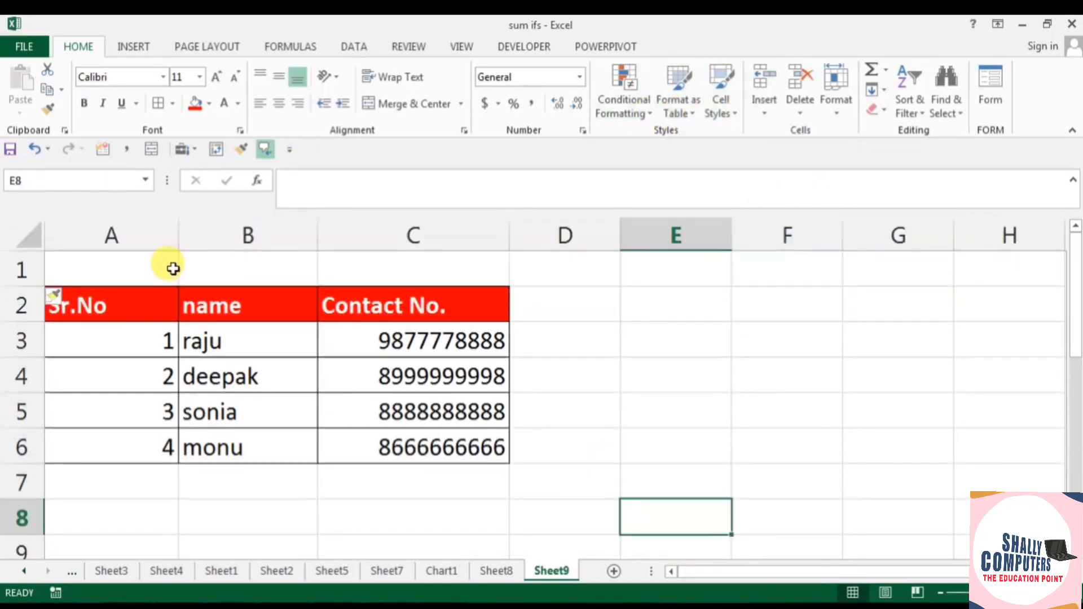
- Enter the title "Detail of My students" in A1
left_click(164, 265)
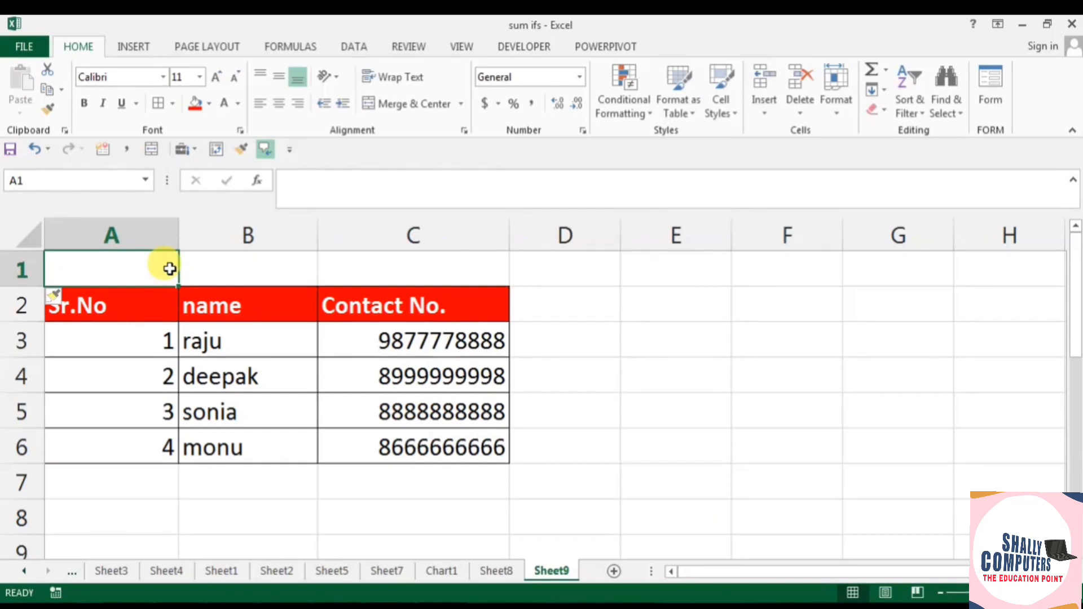
type("Deta")
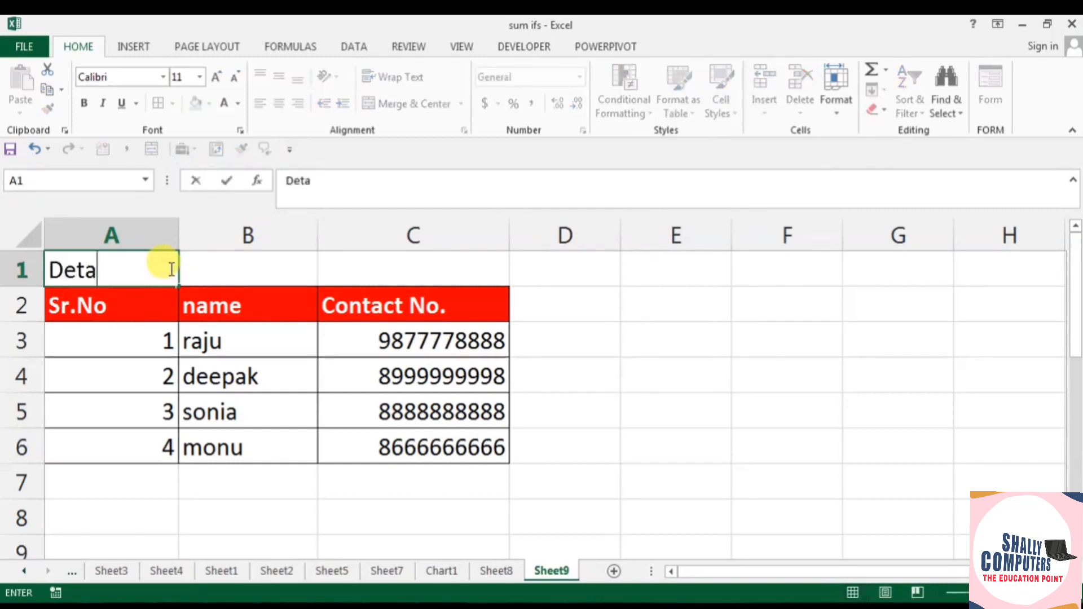
type("il of My st")
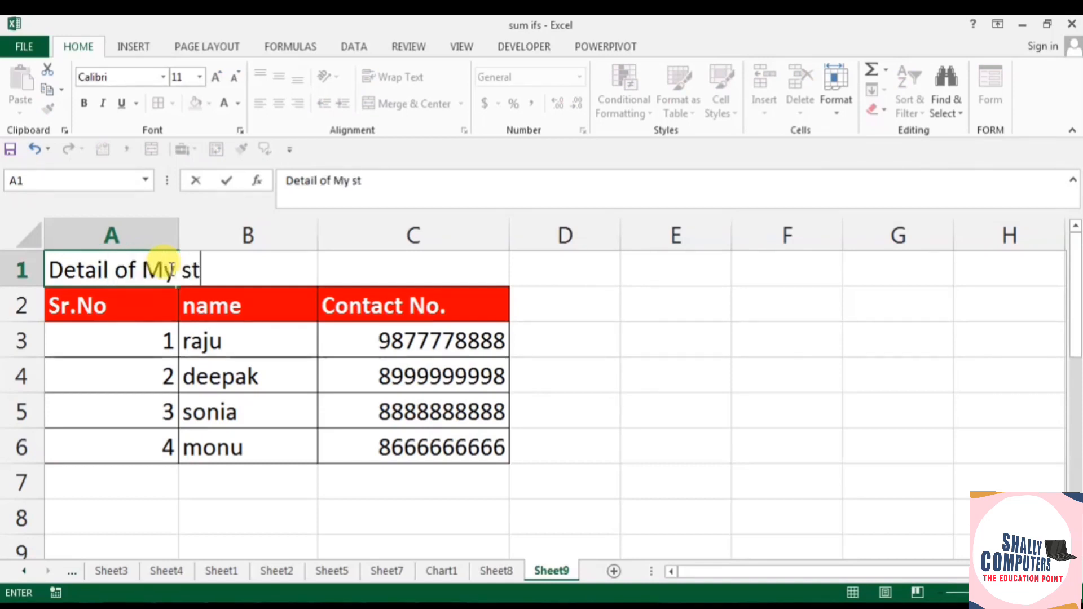
type("udents")
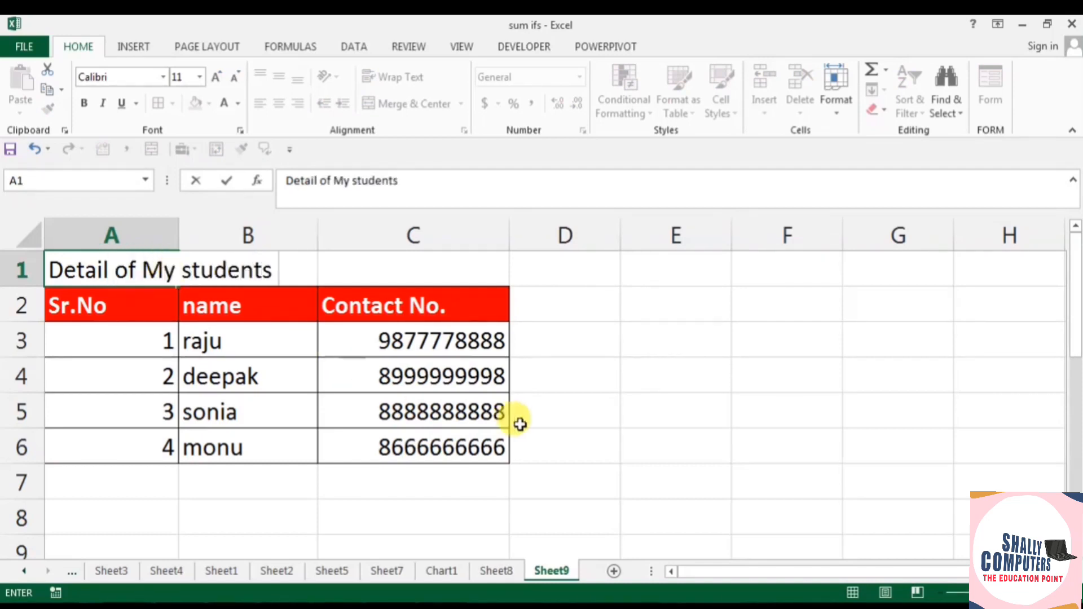
left_click(519, 420)
- Center the title over A1:C1 with the Center Across Selection horizontal alignment, without merging the cells
left_click_drag(90, 270, 353, 266)
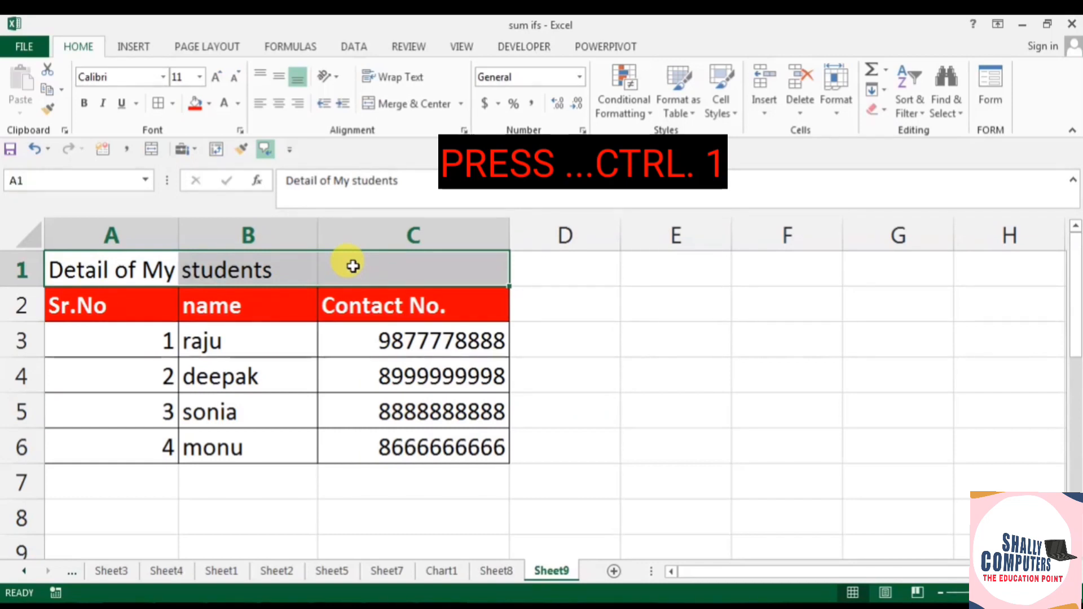
key("ctrl+1")
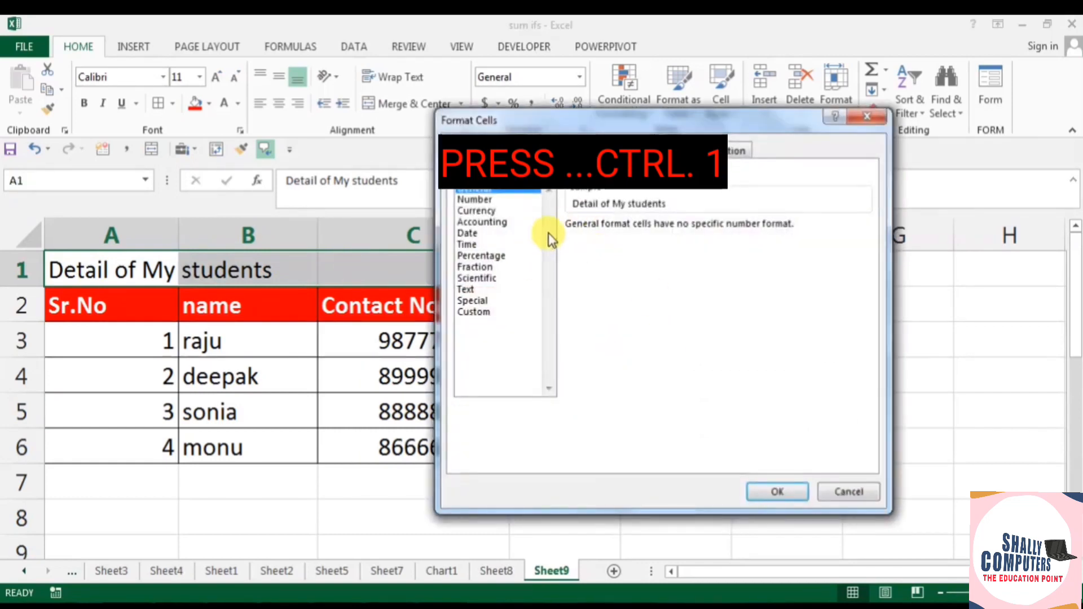
left_click(535, 151)
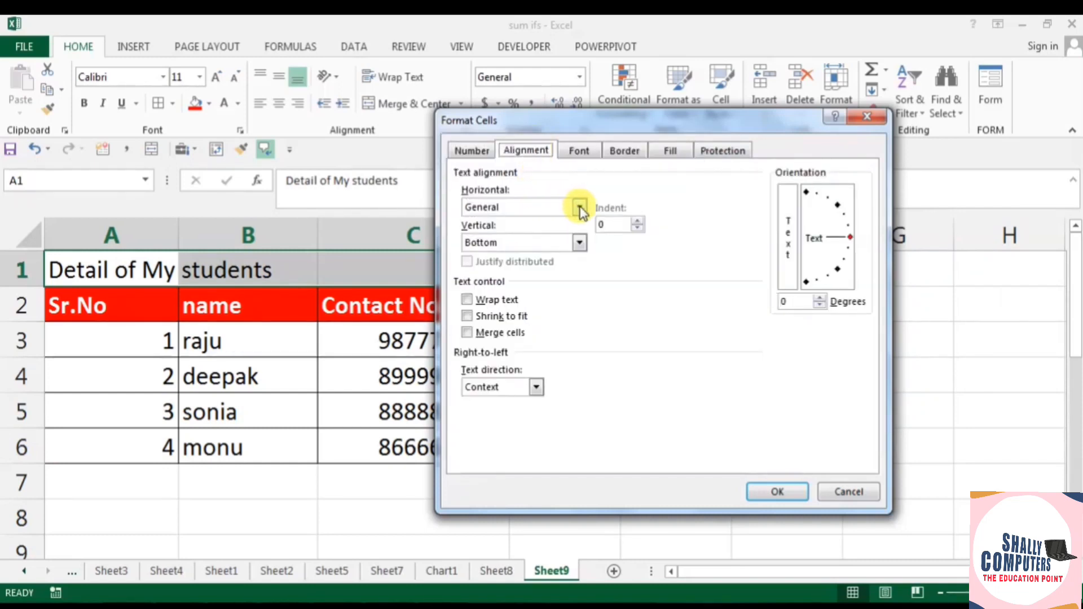
left_click(497, 208)
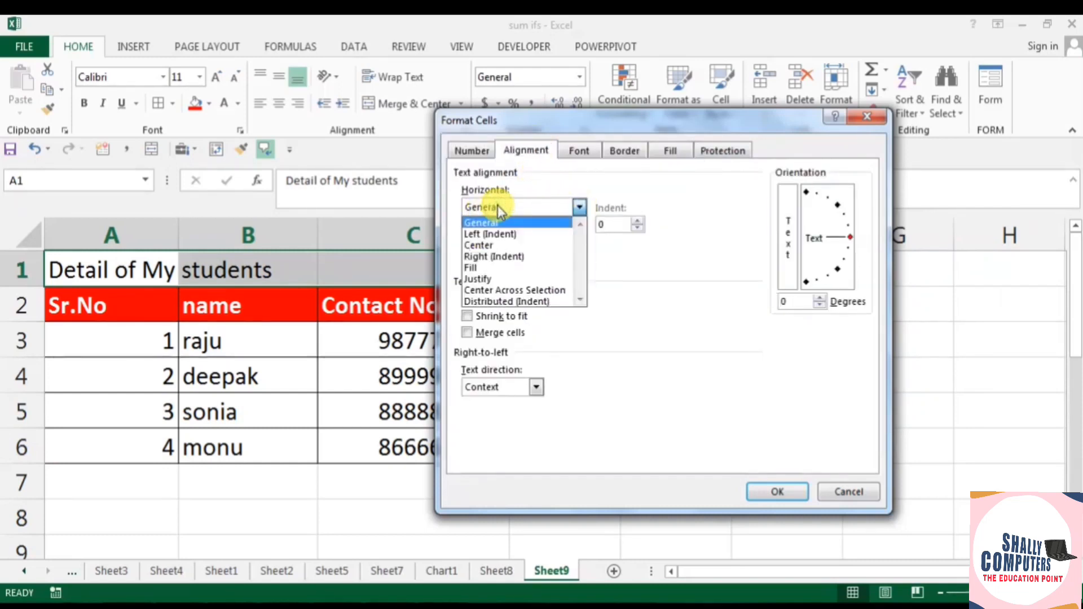
left_click(520, 290)
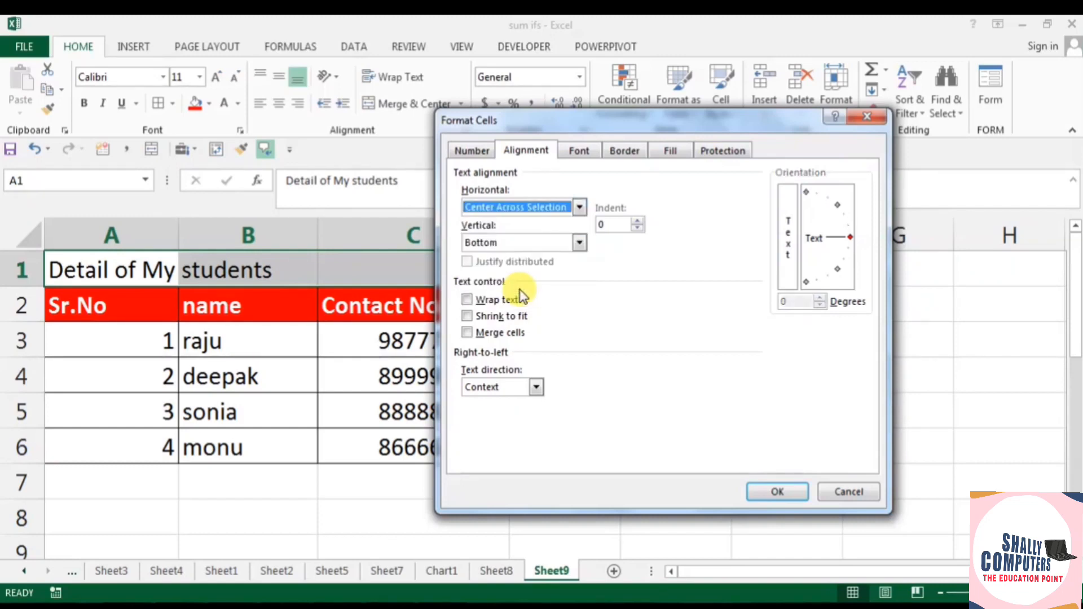
left_click(779, 495)
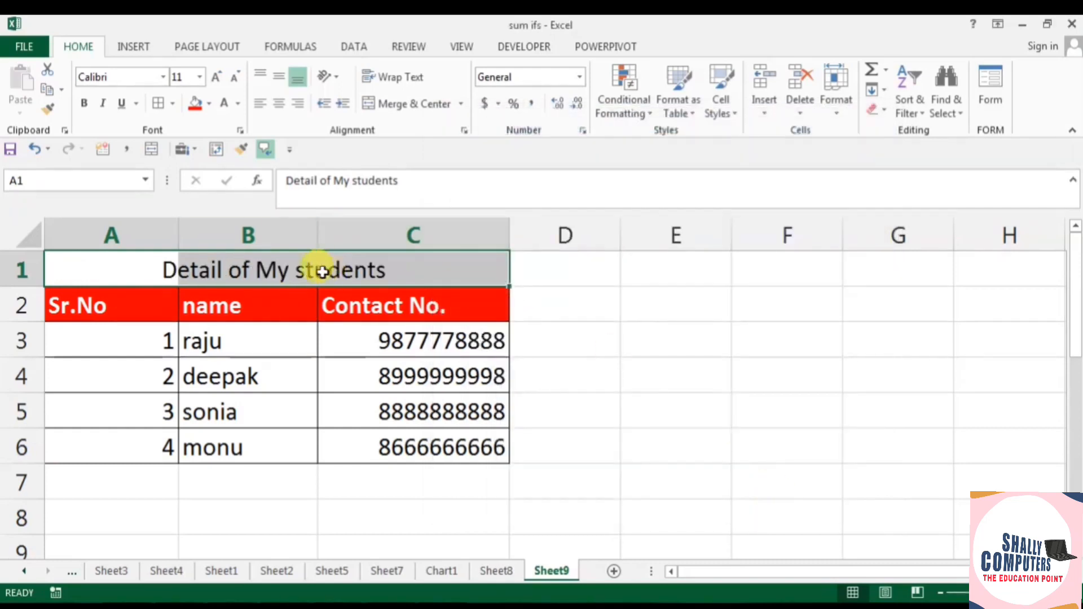
- Check that A1, B1 and C1 can still be selected individually beneath the centered title
left_click(107, 269)
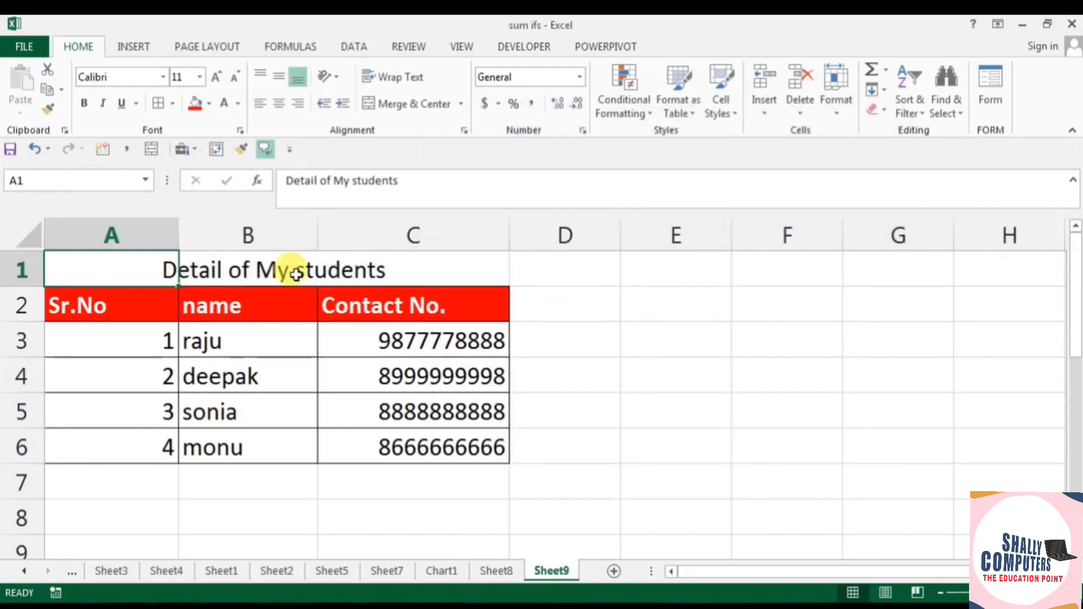
left_click(431, 276)
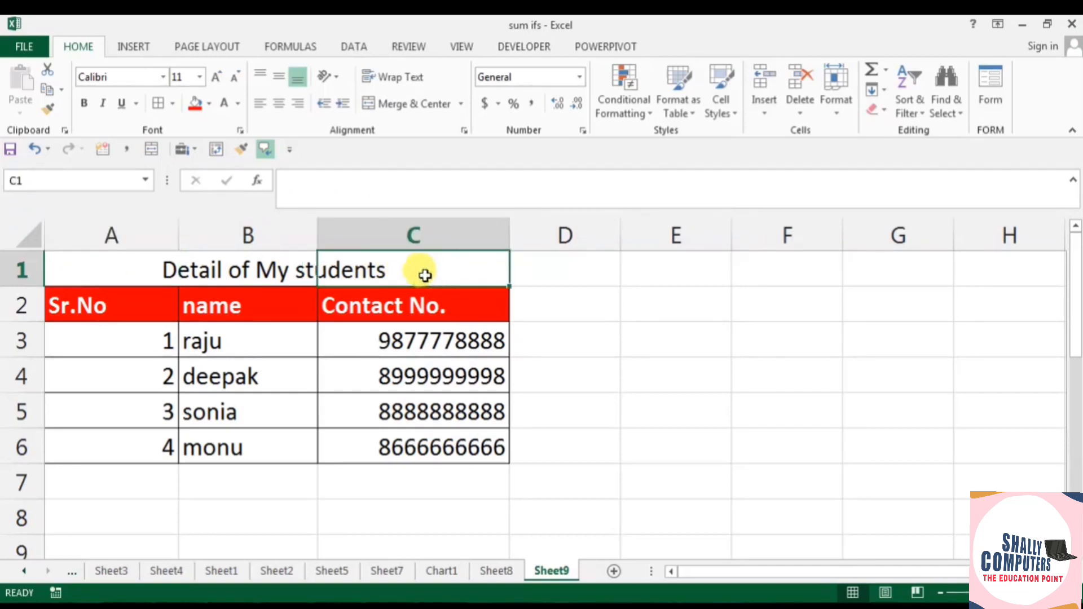
left_click(286, 267)
left_click(126, 263)
left_click(228, 274)
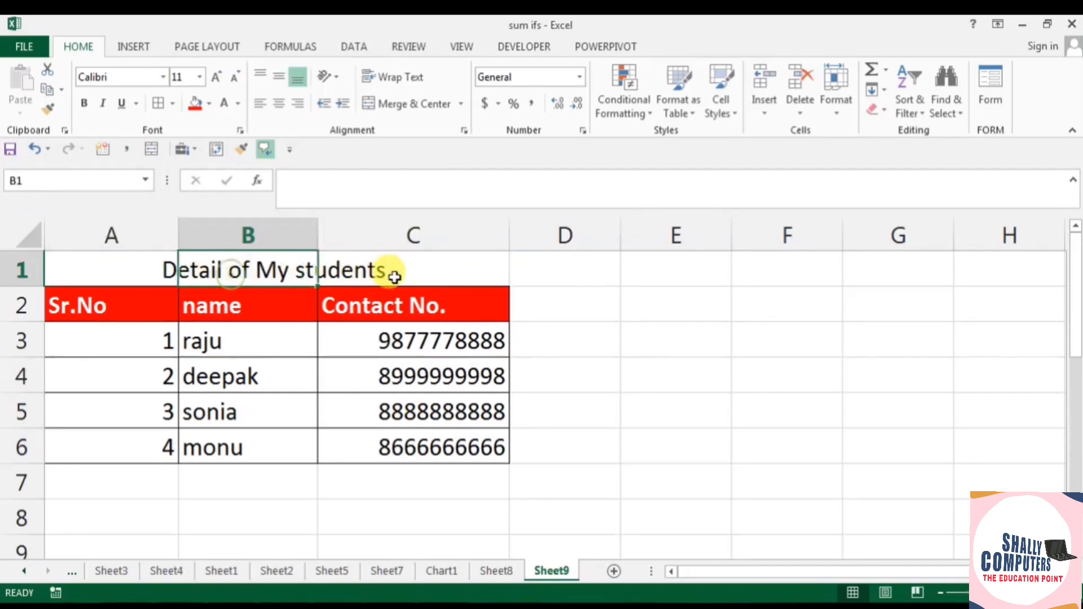
left_click(395, 276)
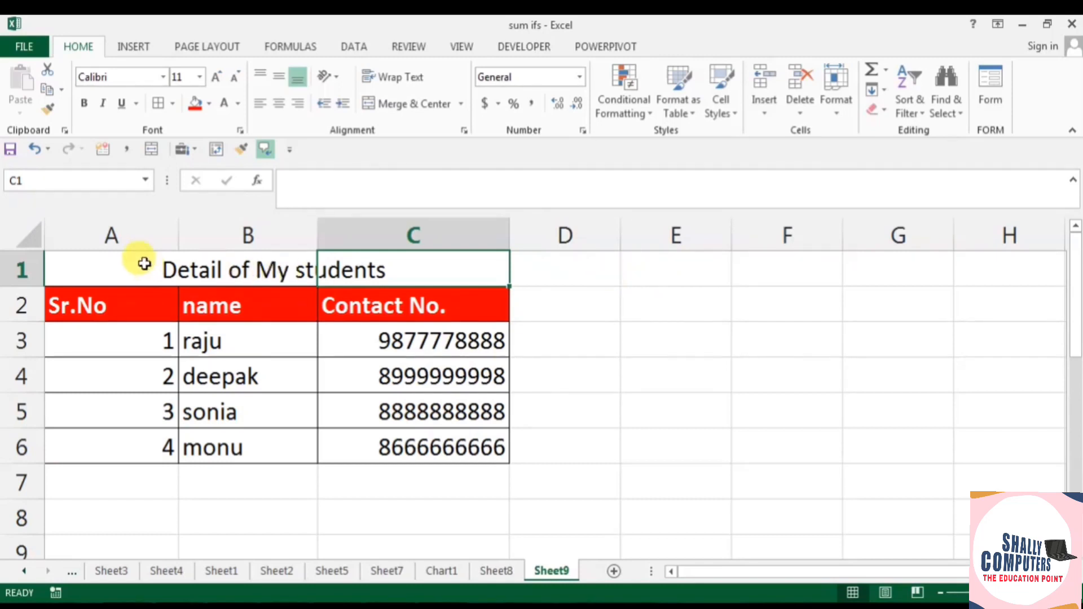
- Undo the Center Across Selection alignment and merge and center the title over A1:C1 instead
key("ctrl+z")
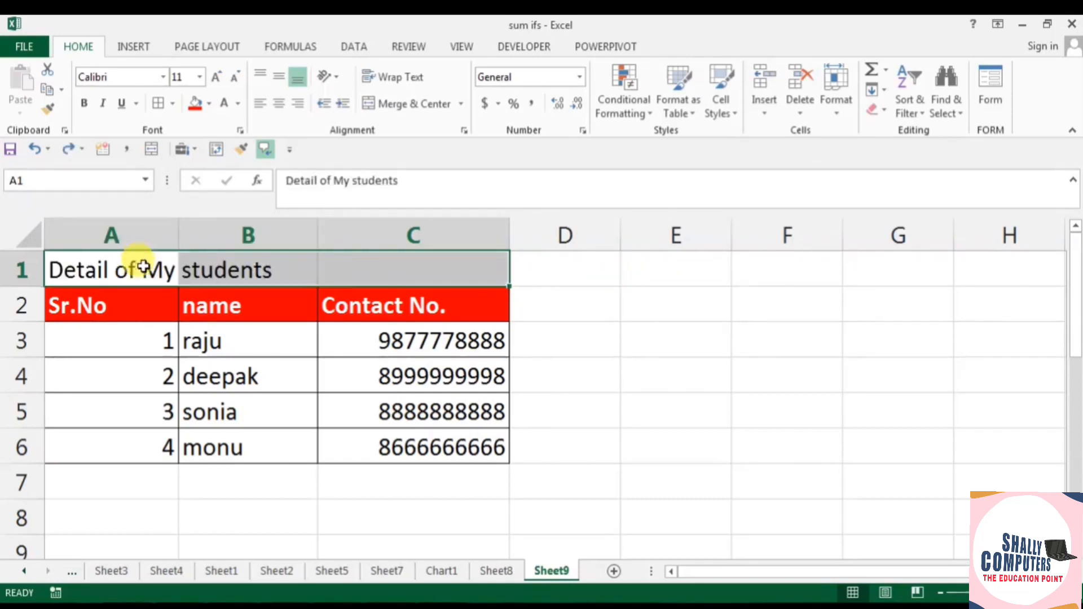
left_click(403, 105)
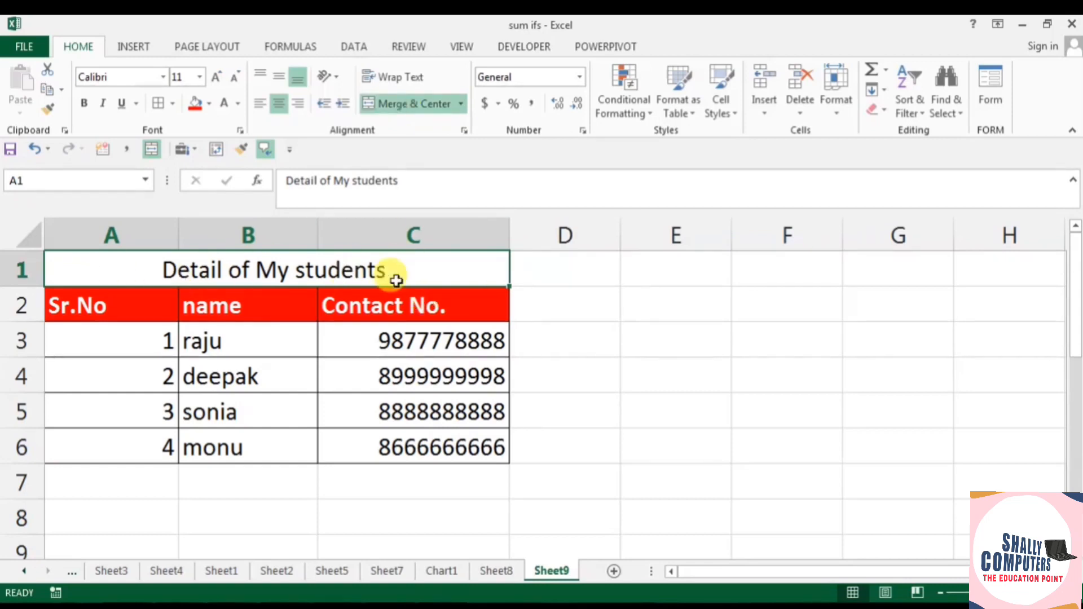
left_click(636, 285)
left_click(249, 272)
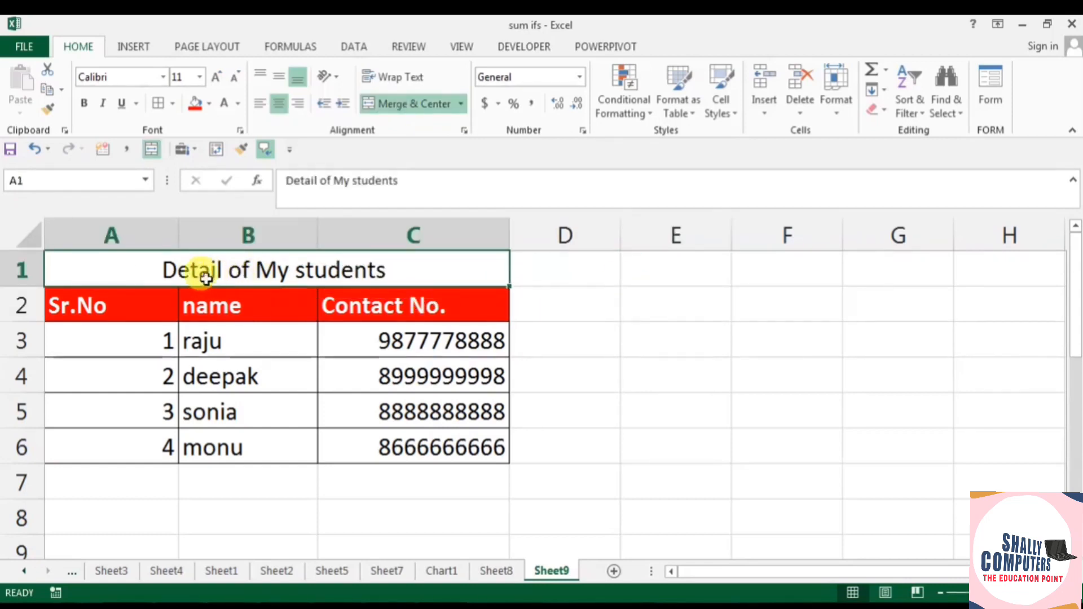
- Undo the merge and centering of A1:C1 and the title entry in A1
key("ctrl+z")
key("ctrl+z")
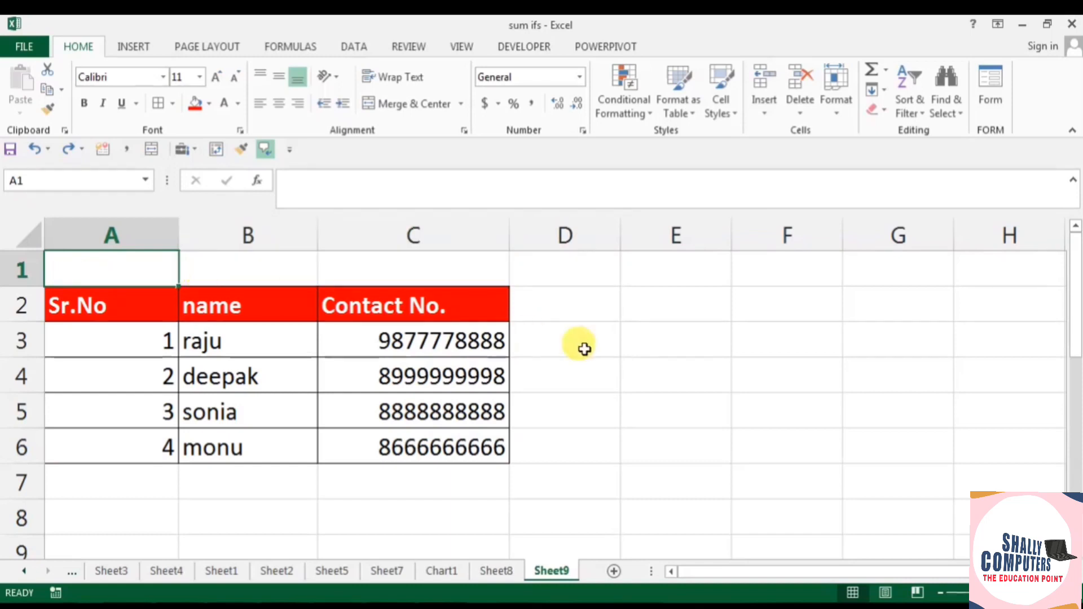
left_click(605, 370)
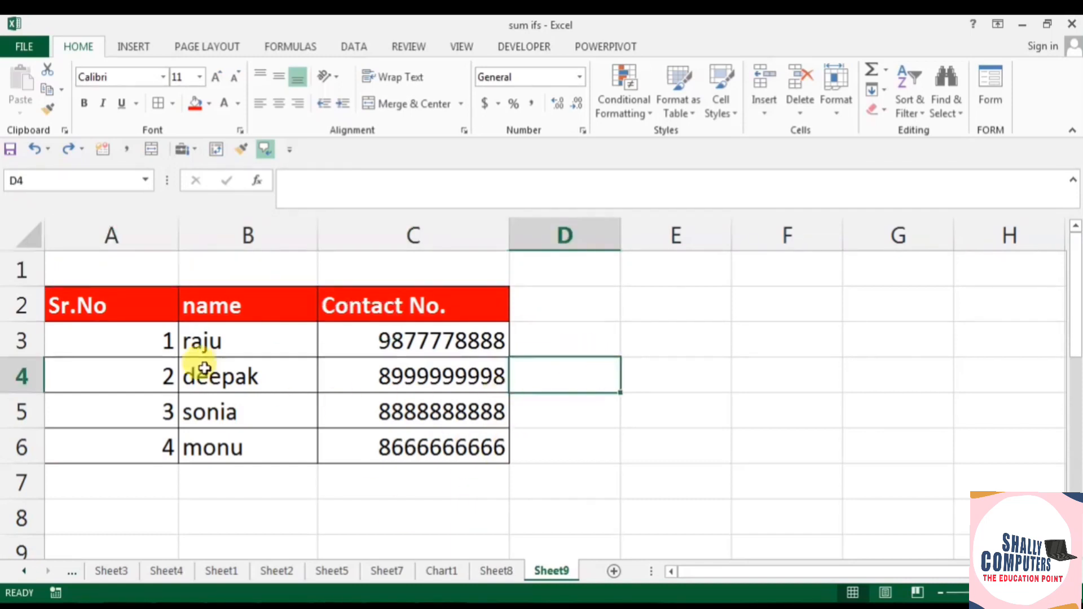
- Copy the header cells A2:C2 and paste them into E3:G3
left_click_drag(135, 299, 387, 309)
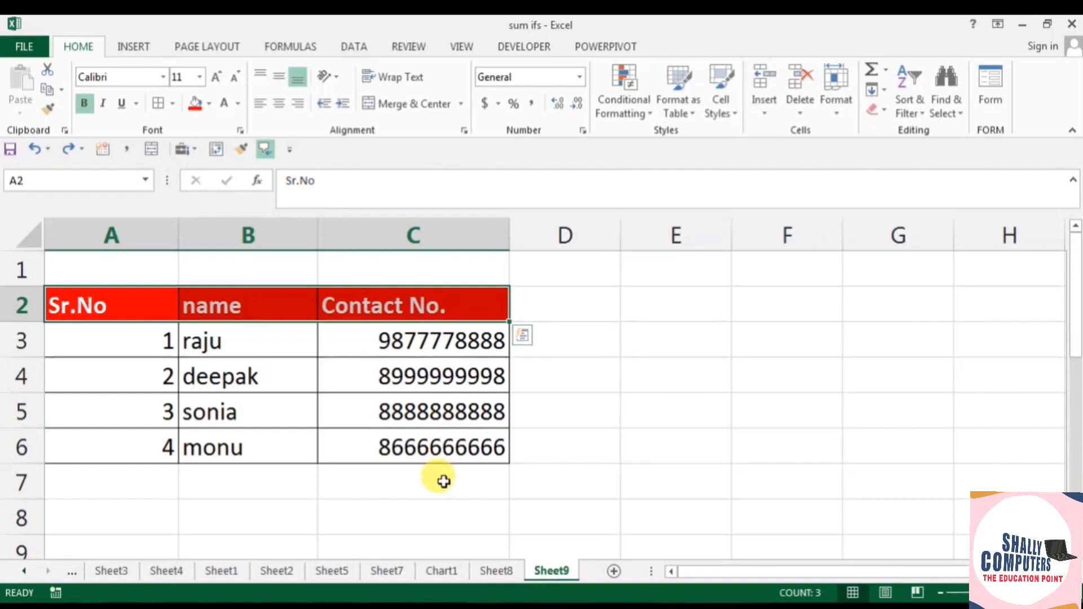
key("ctrl+c")
left_click(652, 340)
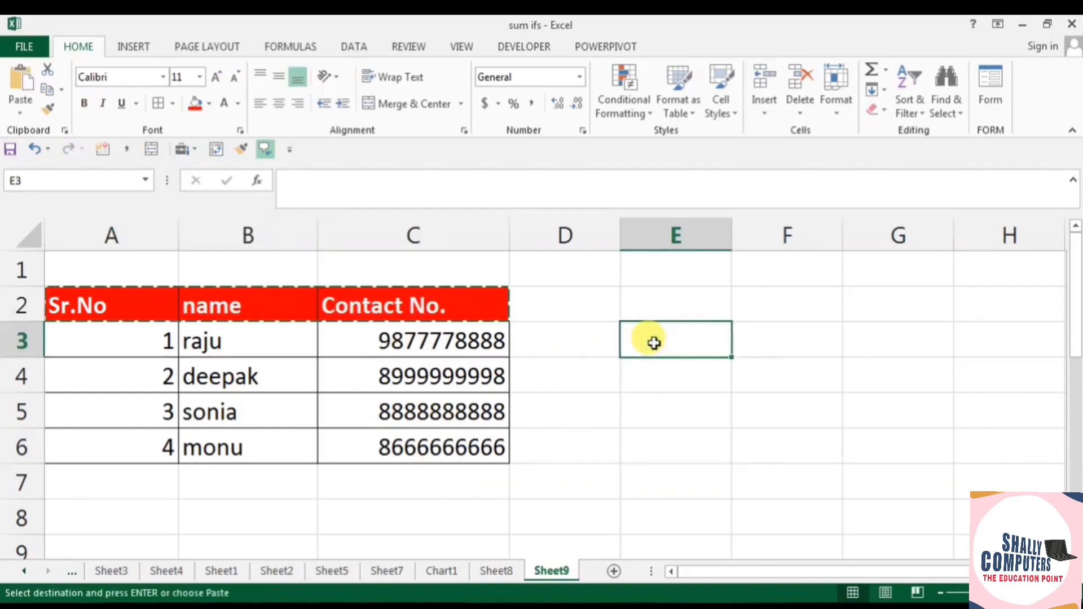
key("ctrl+v")
left_click_drag(653, 341, 892, 345)
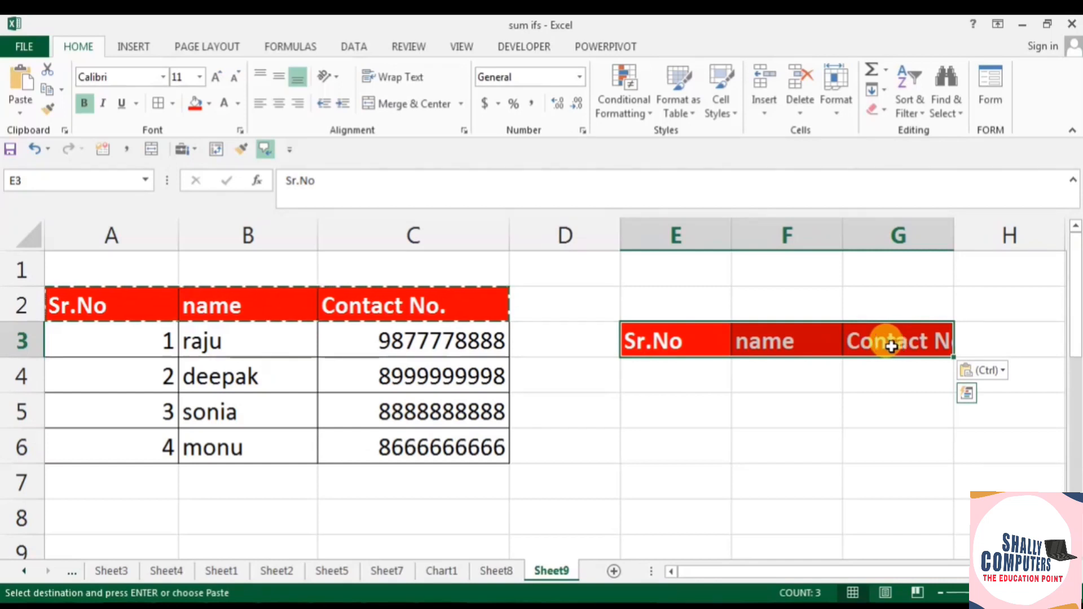
left_click(64, 131)
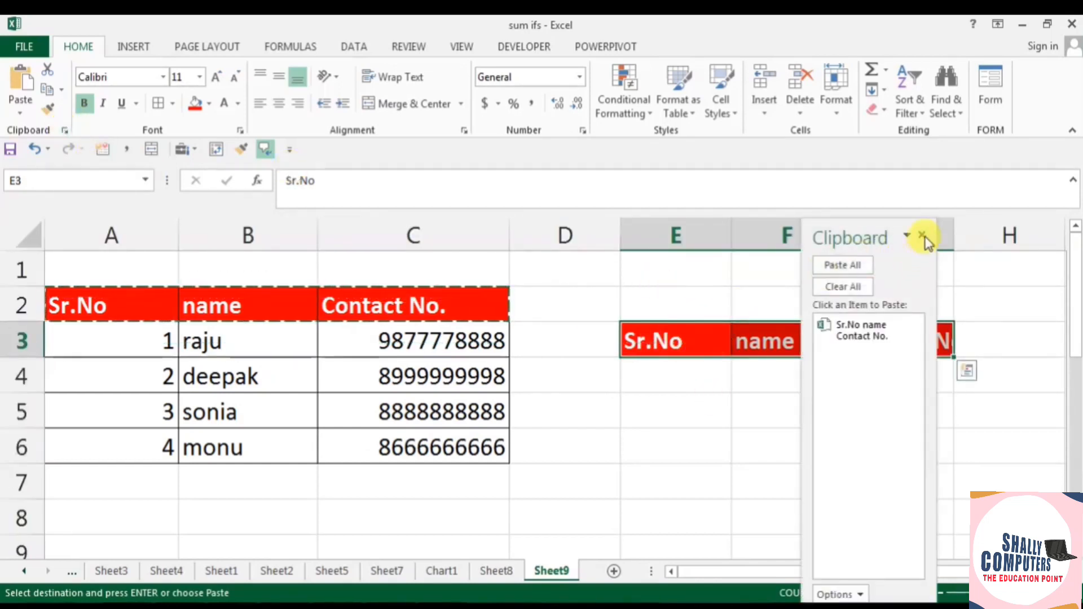
left_click(923, 236)
left_click_drag(694, 338, 903, 337)
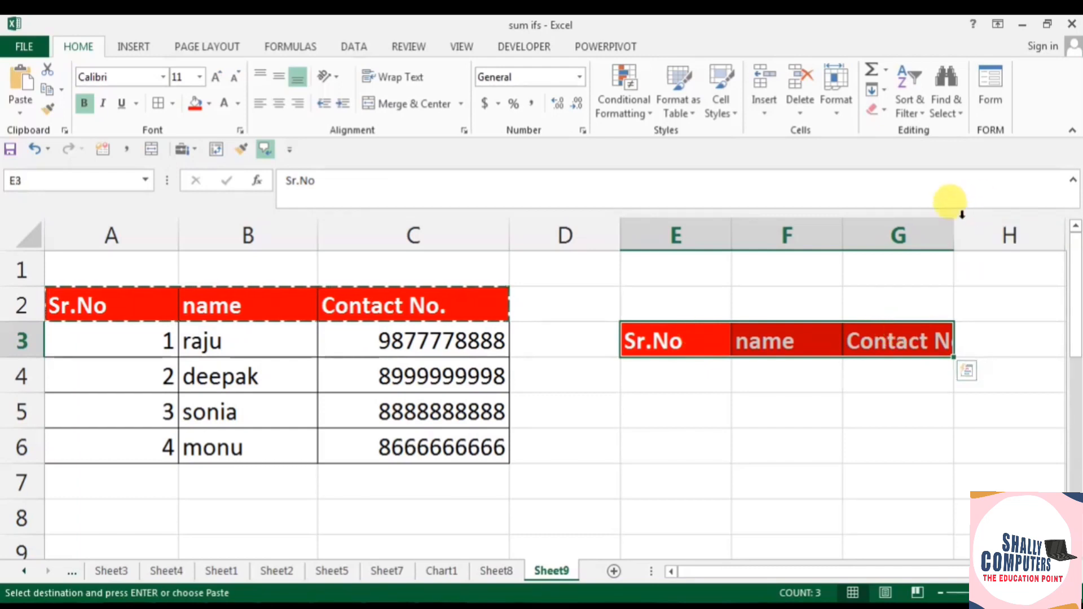
- Widen column G to fit the Contact No. header and copy the header cells E3:G3
left_click_drag(955, 234, 1005, 231)
key("ctrl+c")
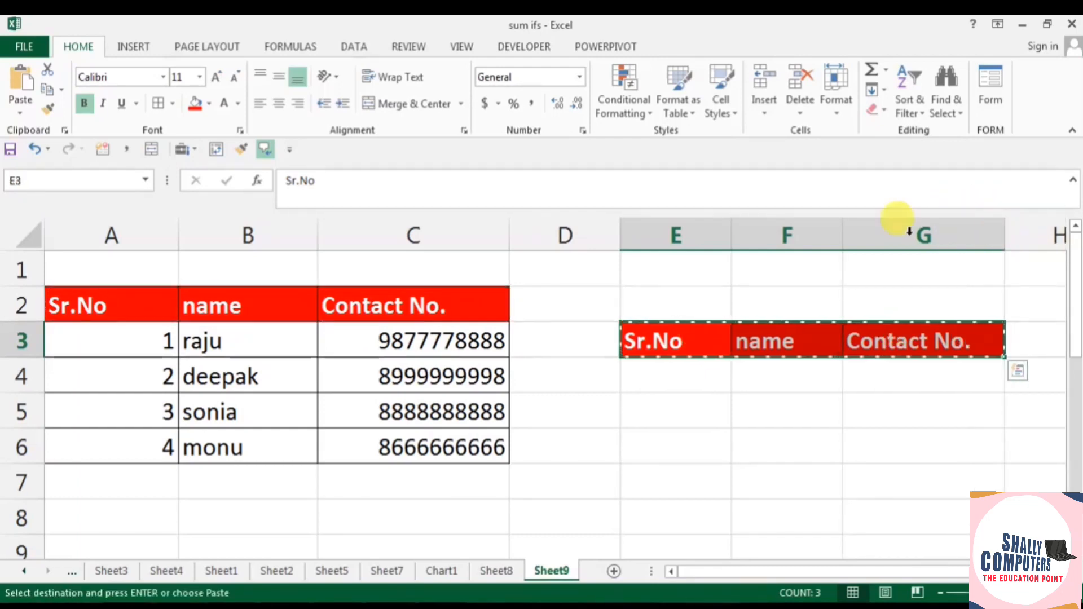
left_click(45, 86)
left_click(924, 235)
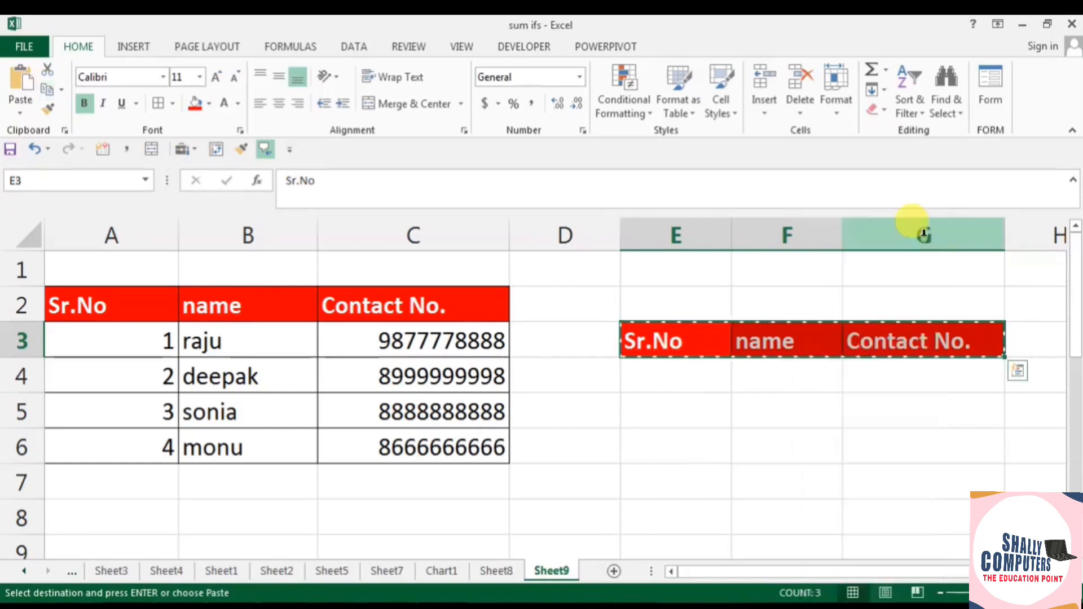
- Try pasting the copied headers without their formatting starting at D5, and undo the paste
left_click(610, 410)
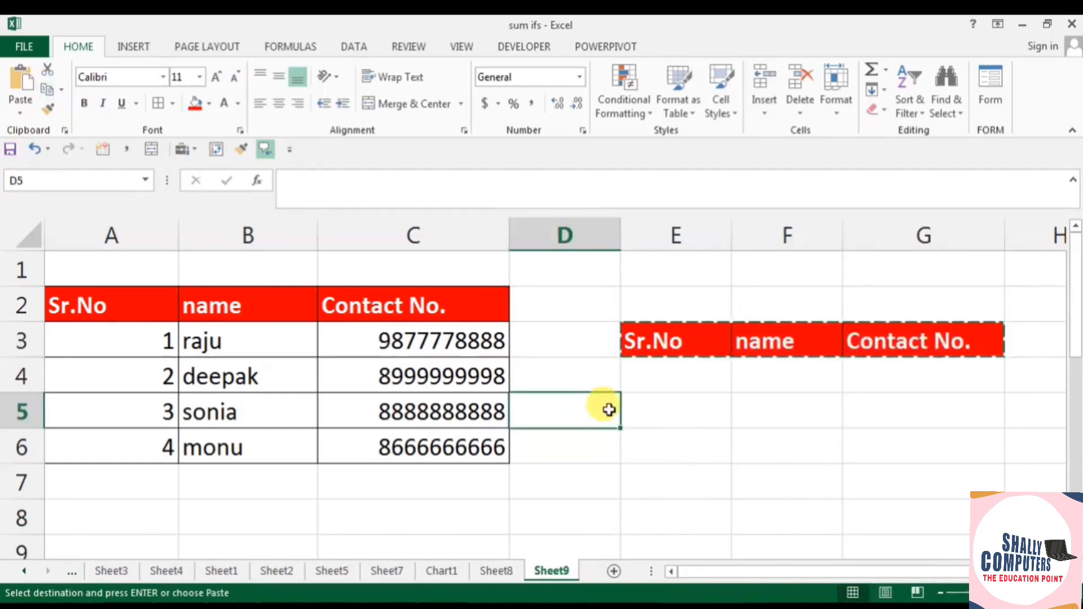
scroll(609, 410, "down", 1)
right_click(537, 388)
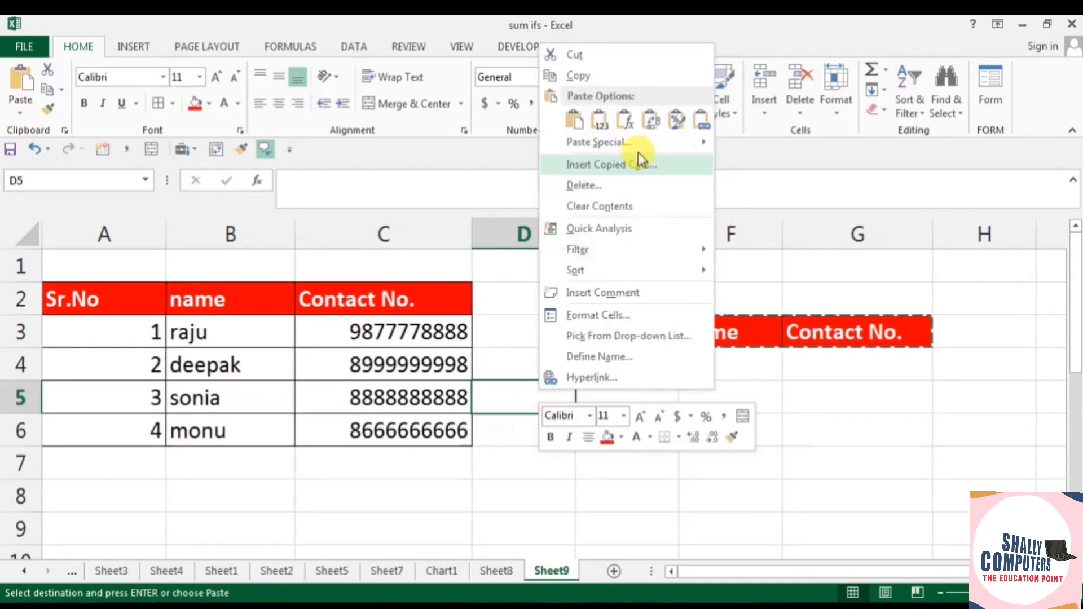
left_click(599, 122)
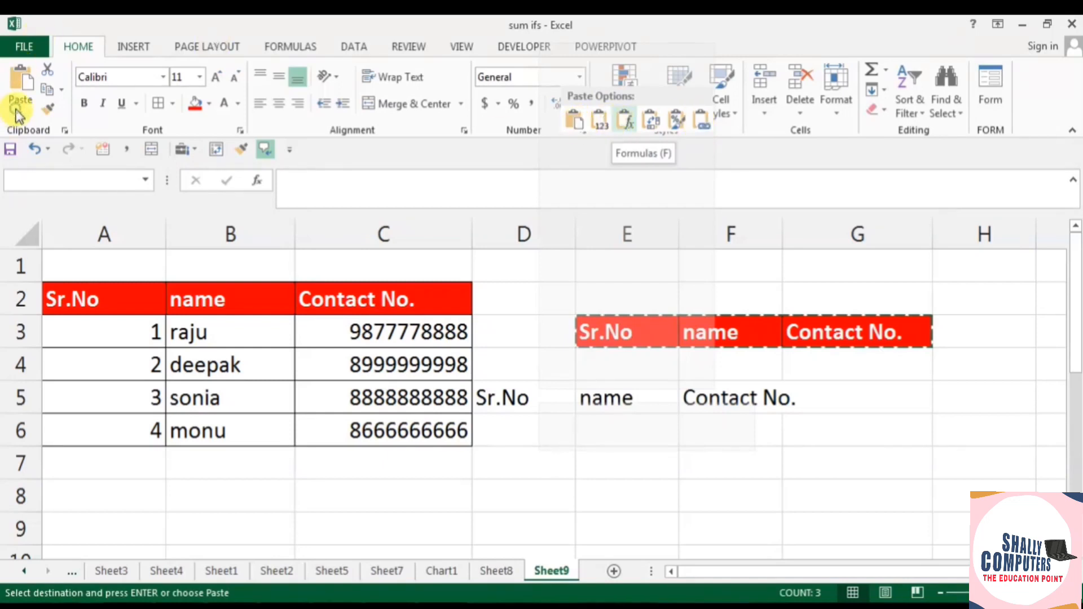
key("ctrl+z")
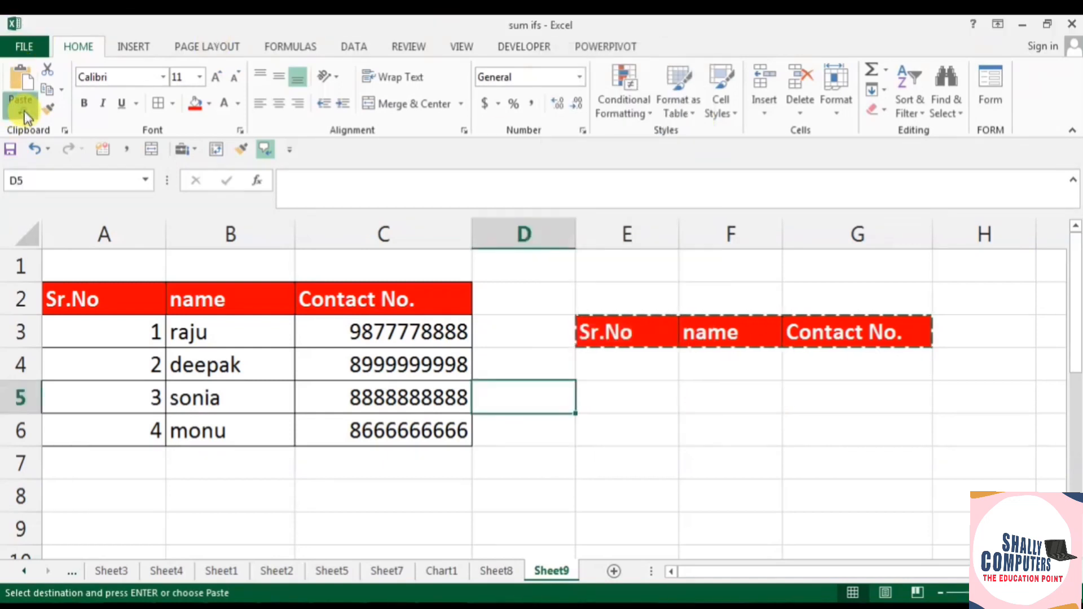
- Paste the copied headers transposed into D5:D7 and widen column D to fit them
left_click(23, 113)
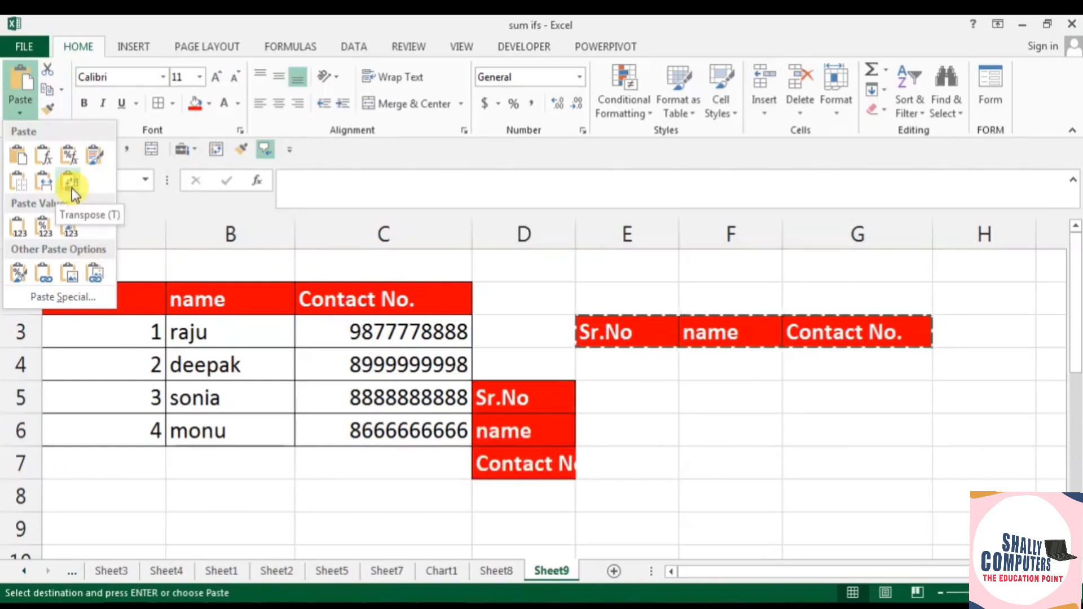
left_click(72, 188)
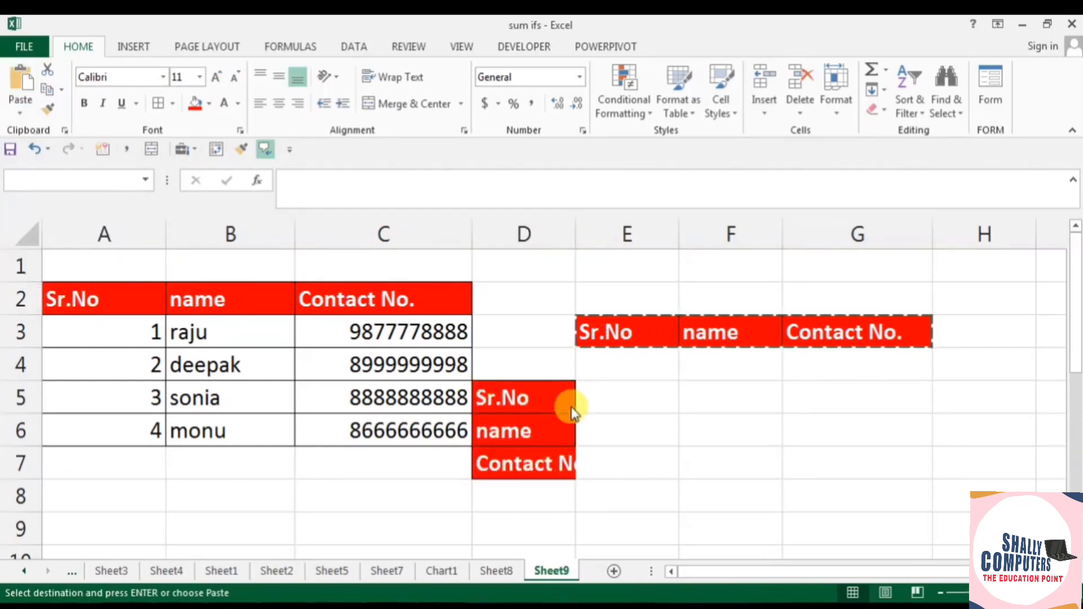
left_click_drag(576, 244, 593, 237)
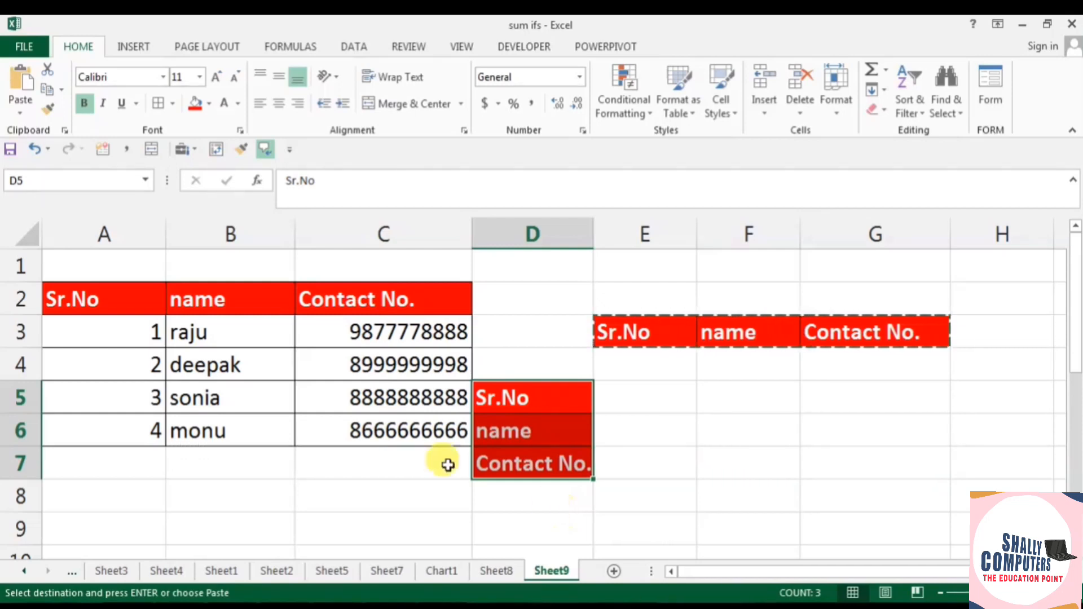
- Review the examples on the workbook's other sheets, from Sheet8 back to Sheet3, and return to Sheet9
left_click(501, 571)
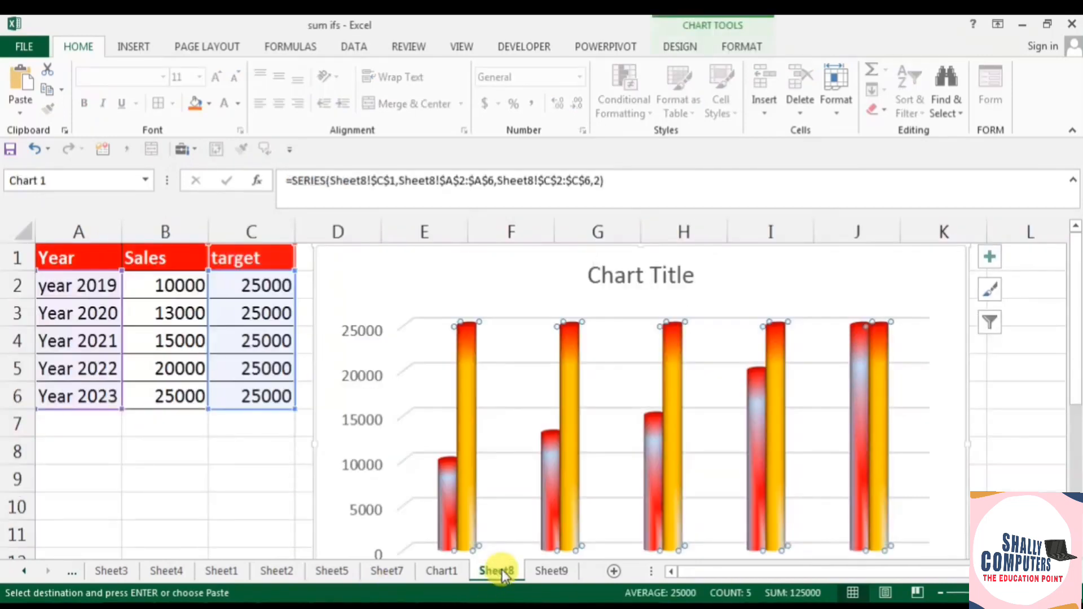
left_click(445, 571)
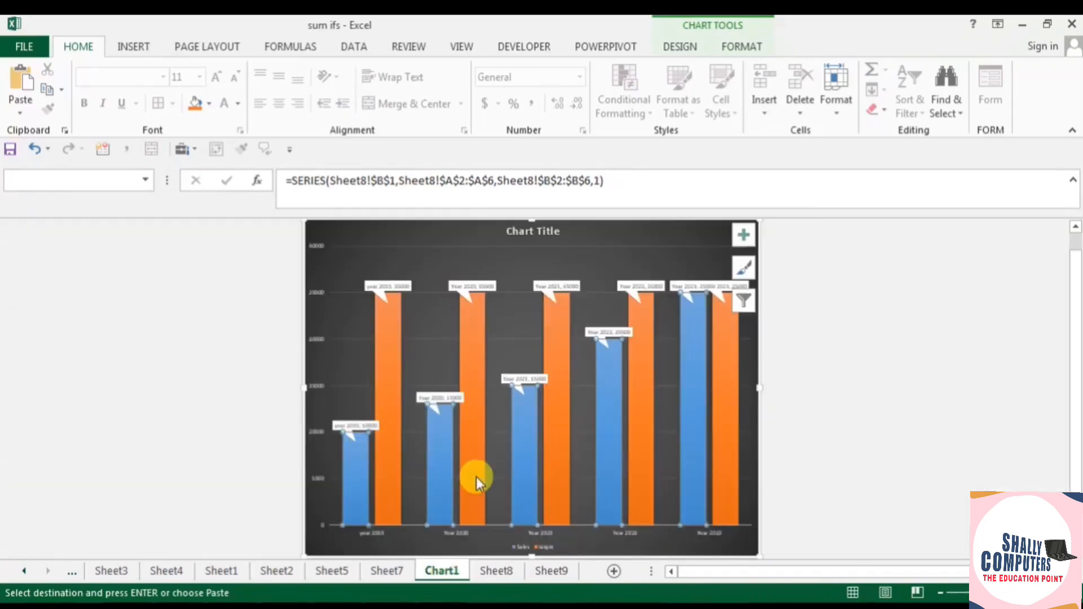
left_click(395, 571)
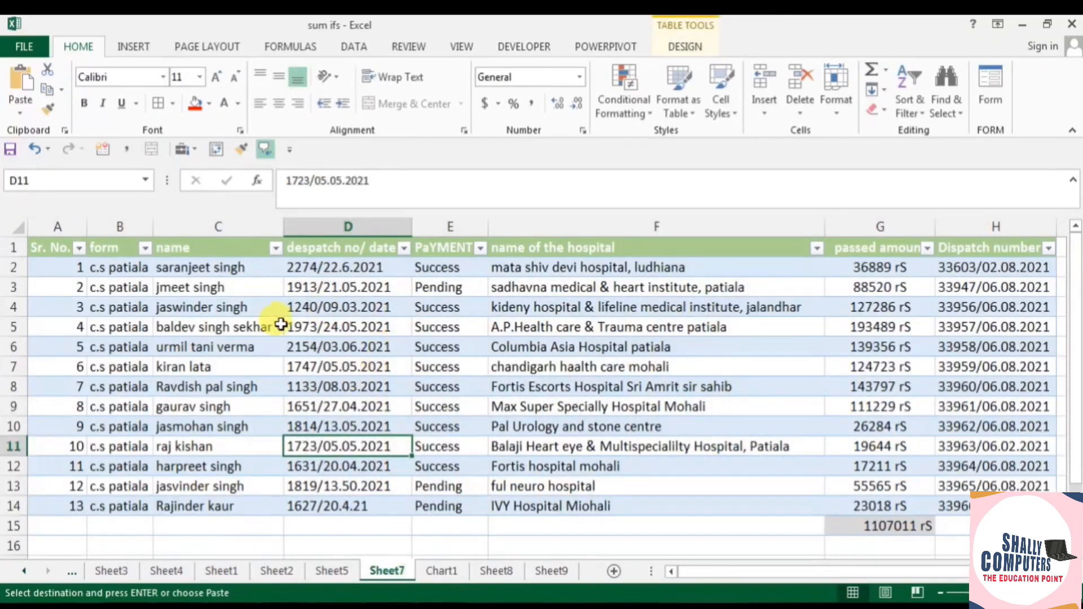
left_click(333, 571)
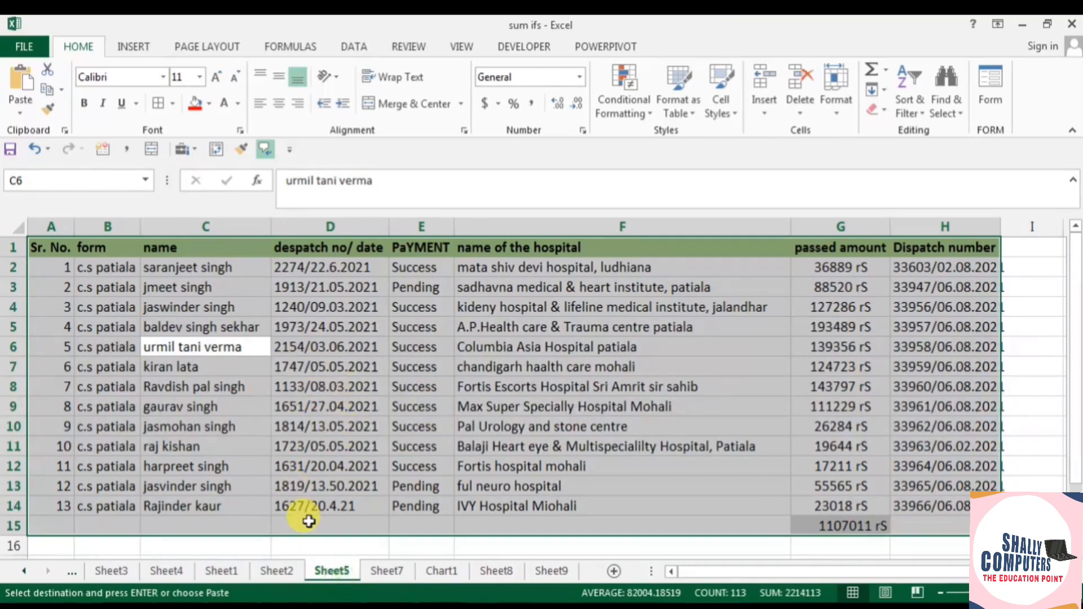
left_click(276, 571)
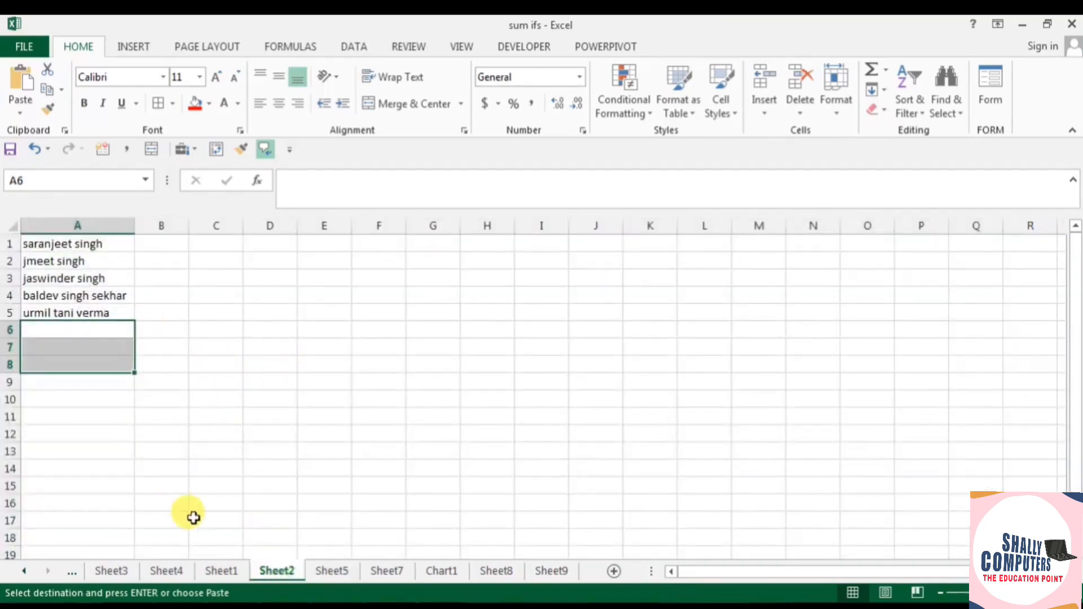
left_click(223, 571)
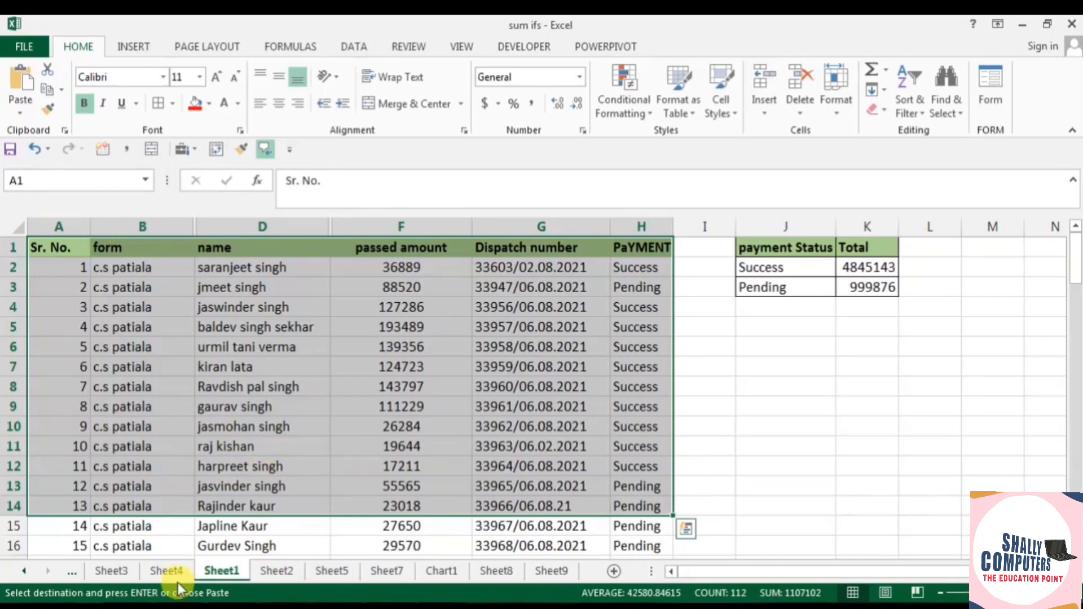
left_click(161, 571)
left_click(112, 571)
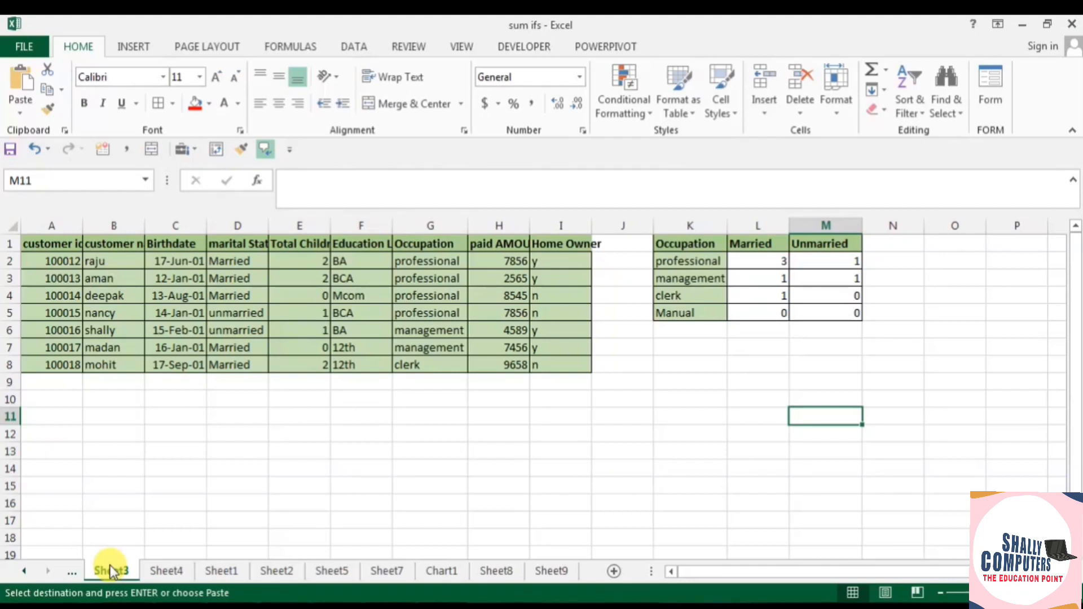
left_click(354, 486)
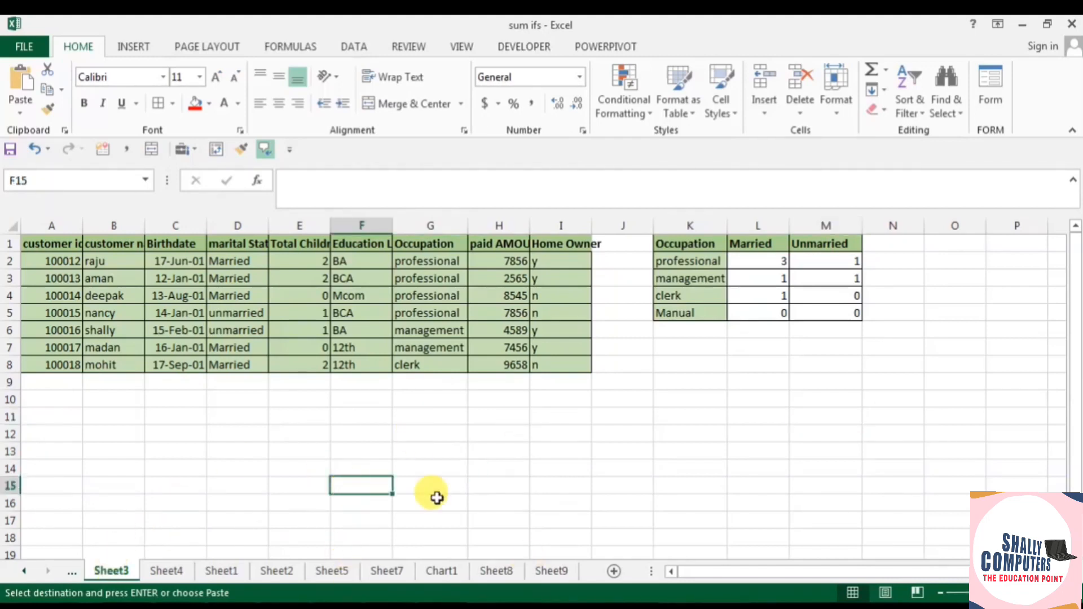
left_click(497, 571)
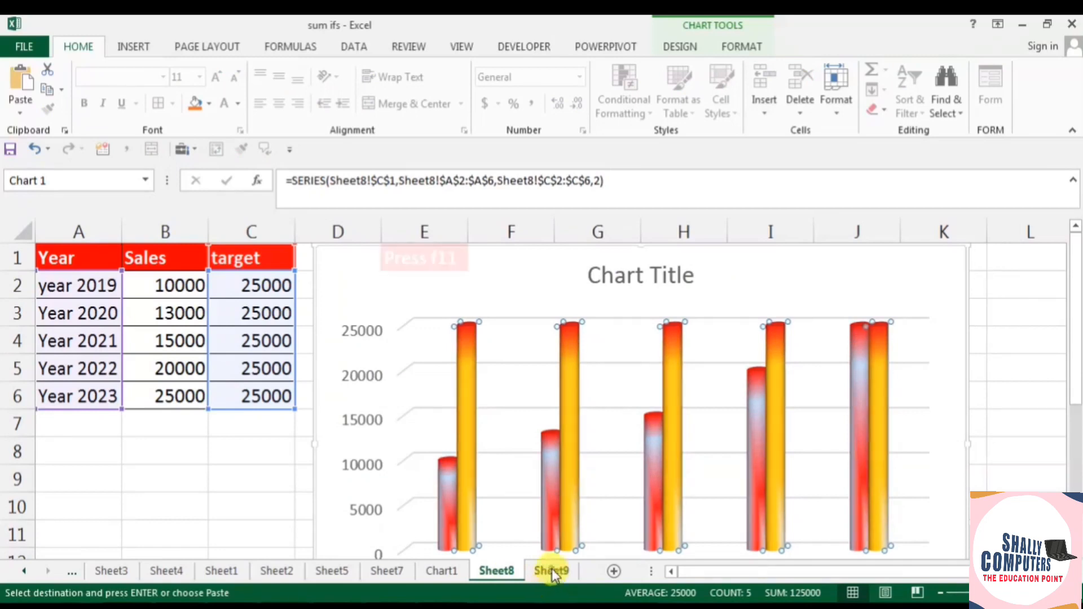
left_click(551, 571)
- View the alignment options in the Format Cells dialog for D1 and close it without changes
left_click(550, 279)
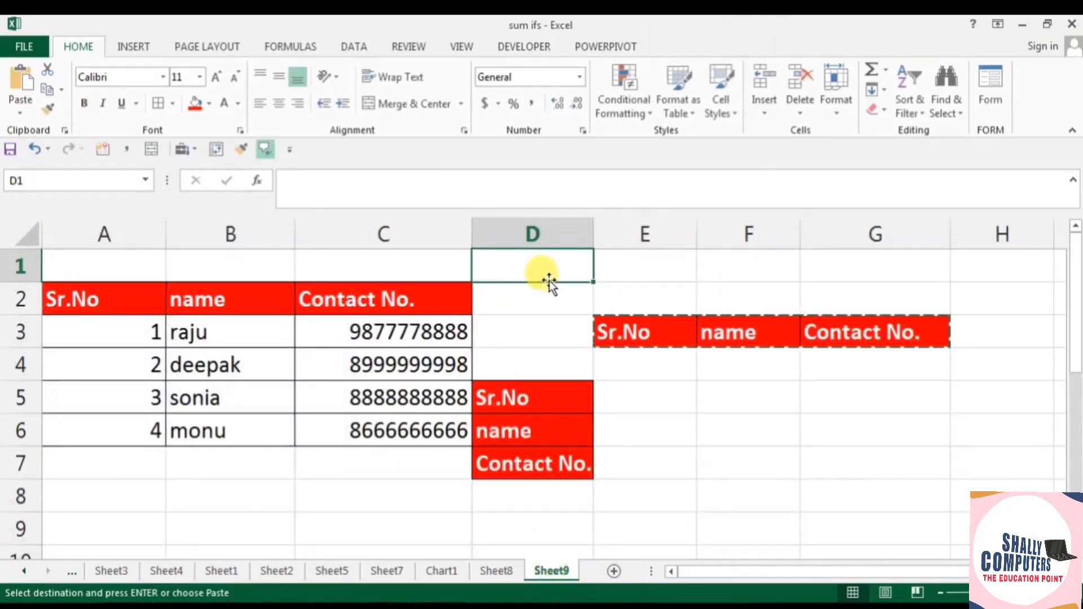
key("ctrl+1")
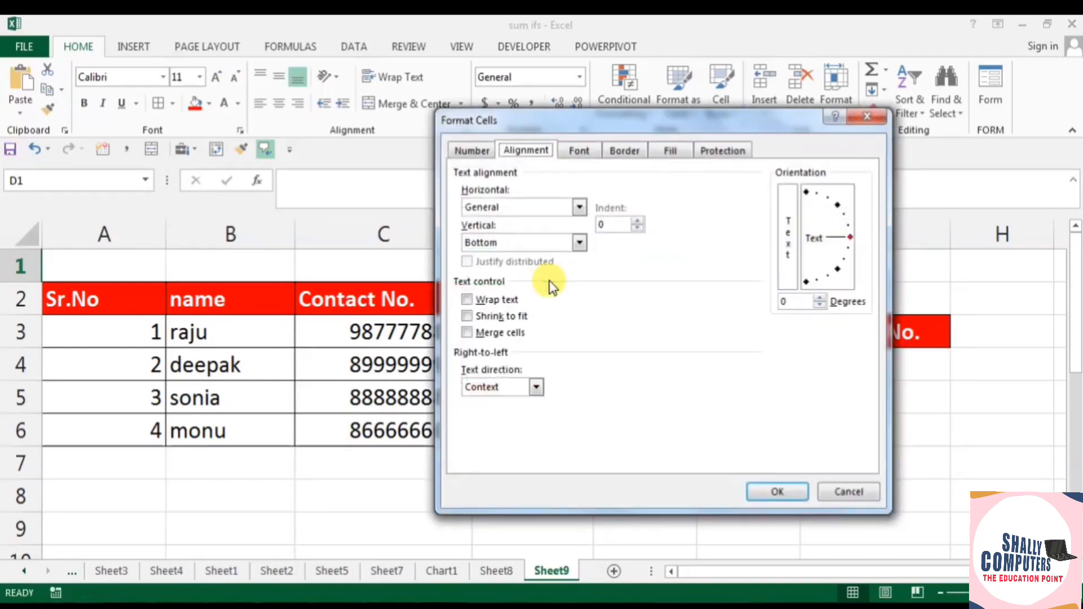
left_click(853, 490)
- Enter the text "Ctrl + 1" in cell E1
left_click(660, 268)
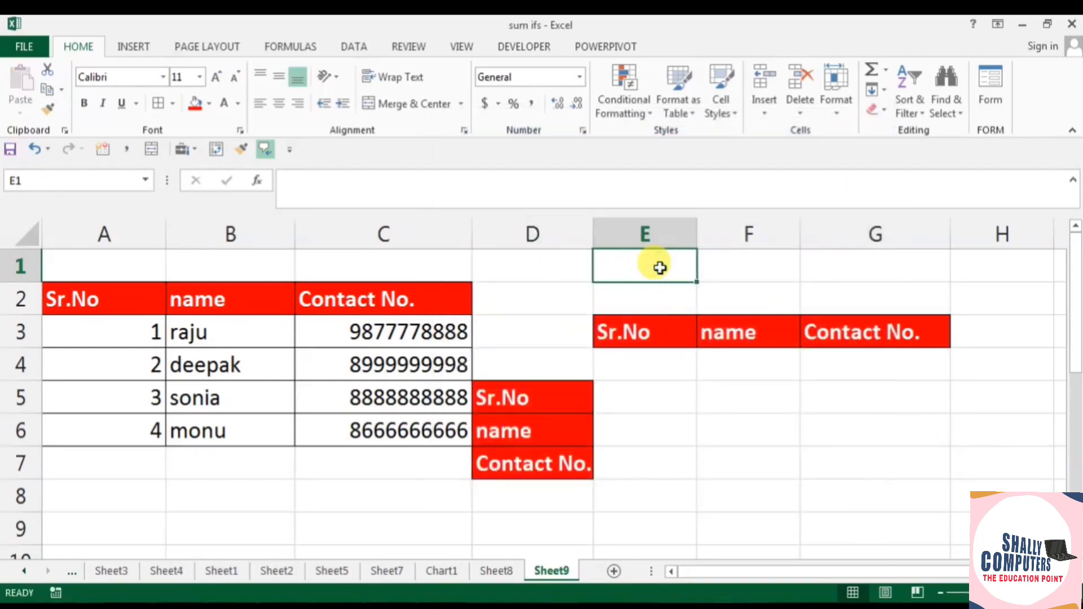
type("Ctrl + 1")
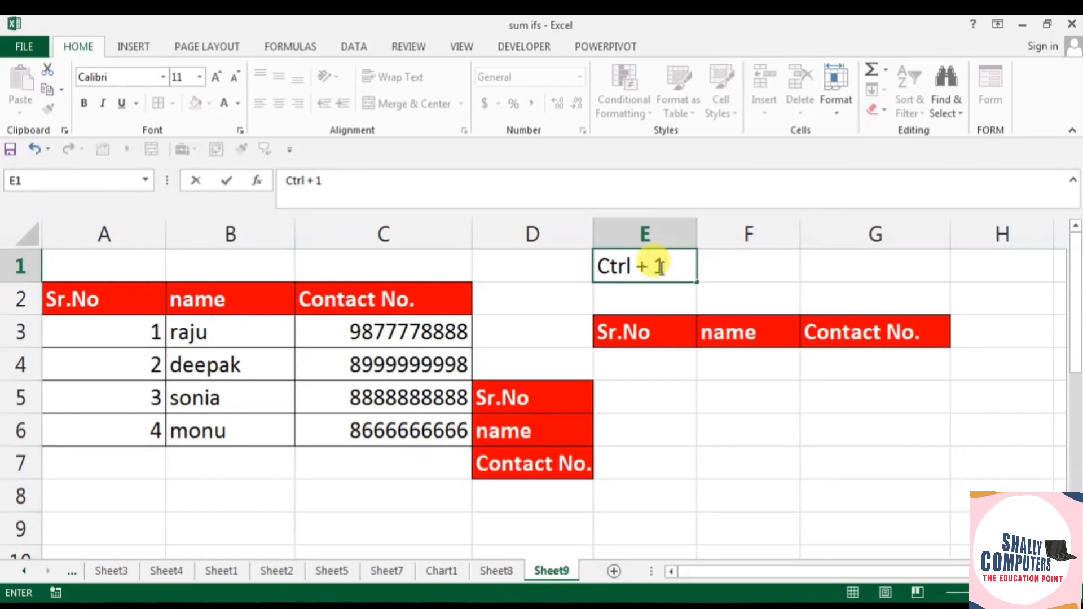
left_click(701, 423)
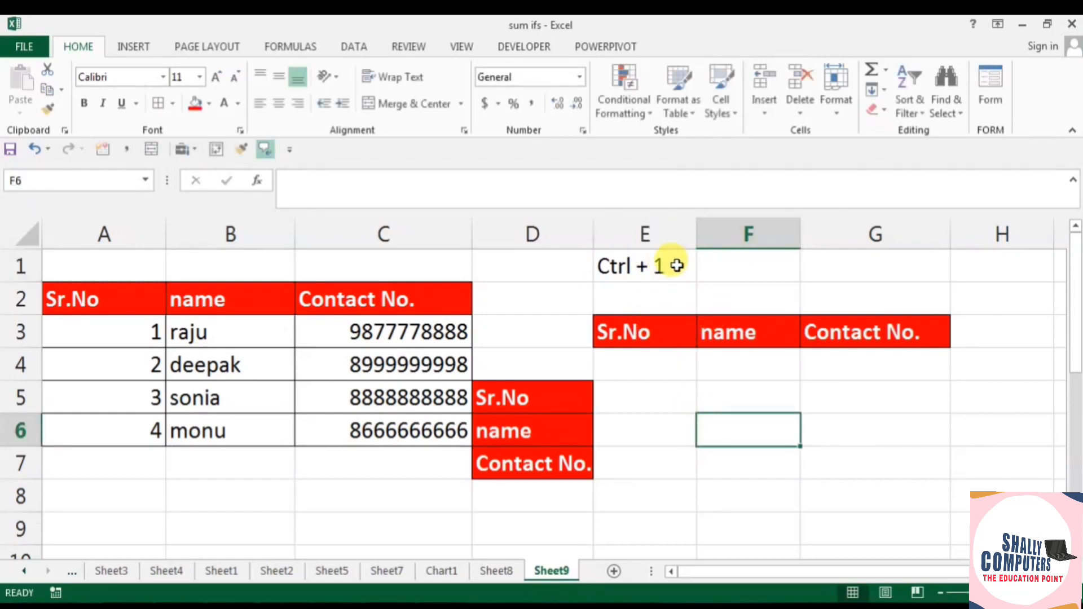
- View the Format Cells alignment options for F6 and cancel the dialog
key("ctrl+1")
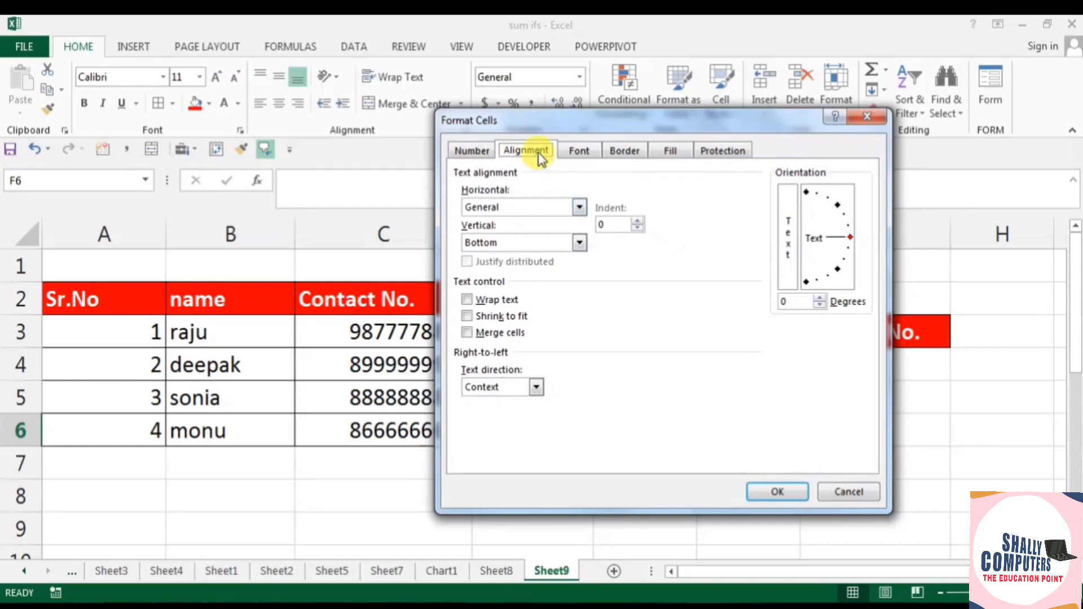
left_click(839, 483)
- Fill cell E1 with red
left_click(621, 270)
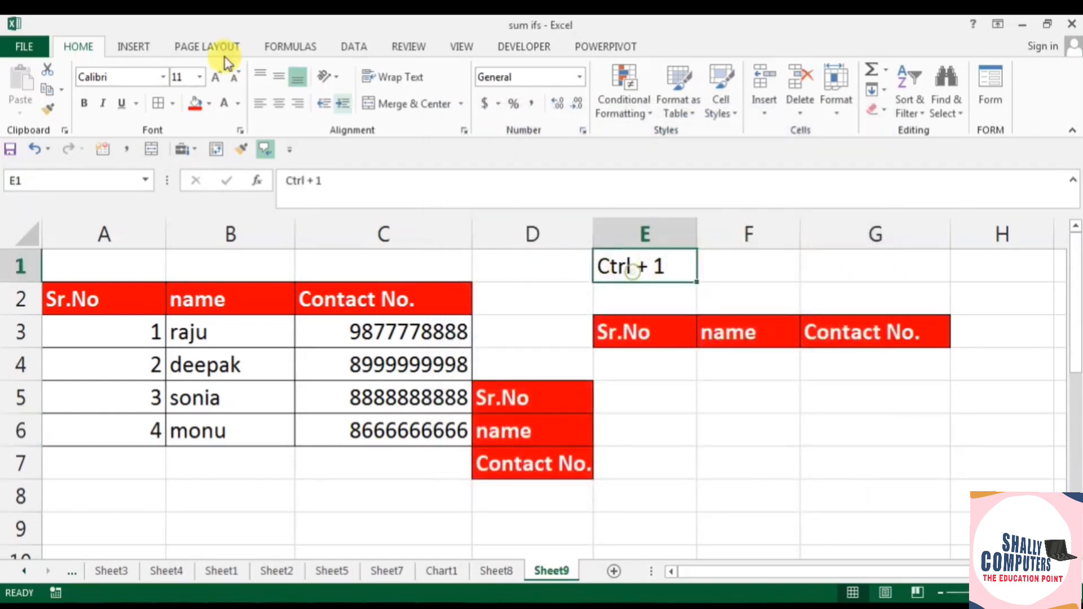
left_click(201, 107)
left_click(679, 462)
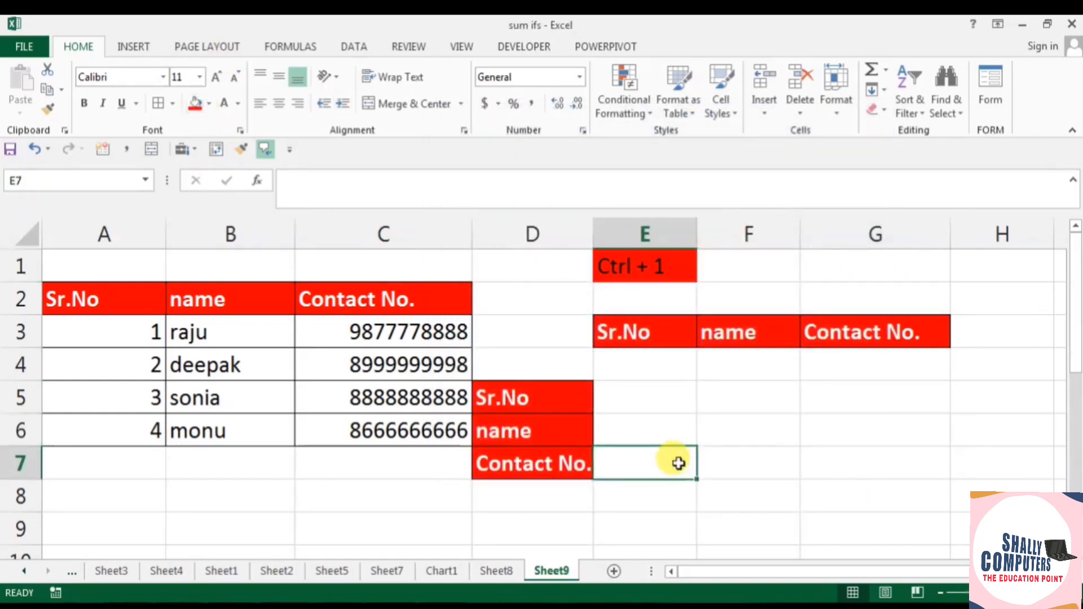